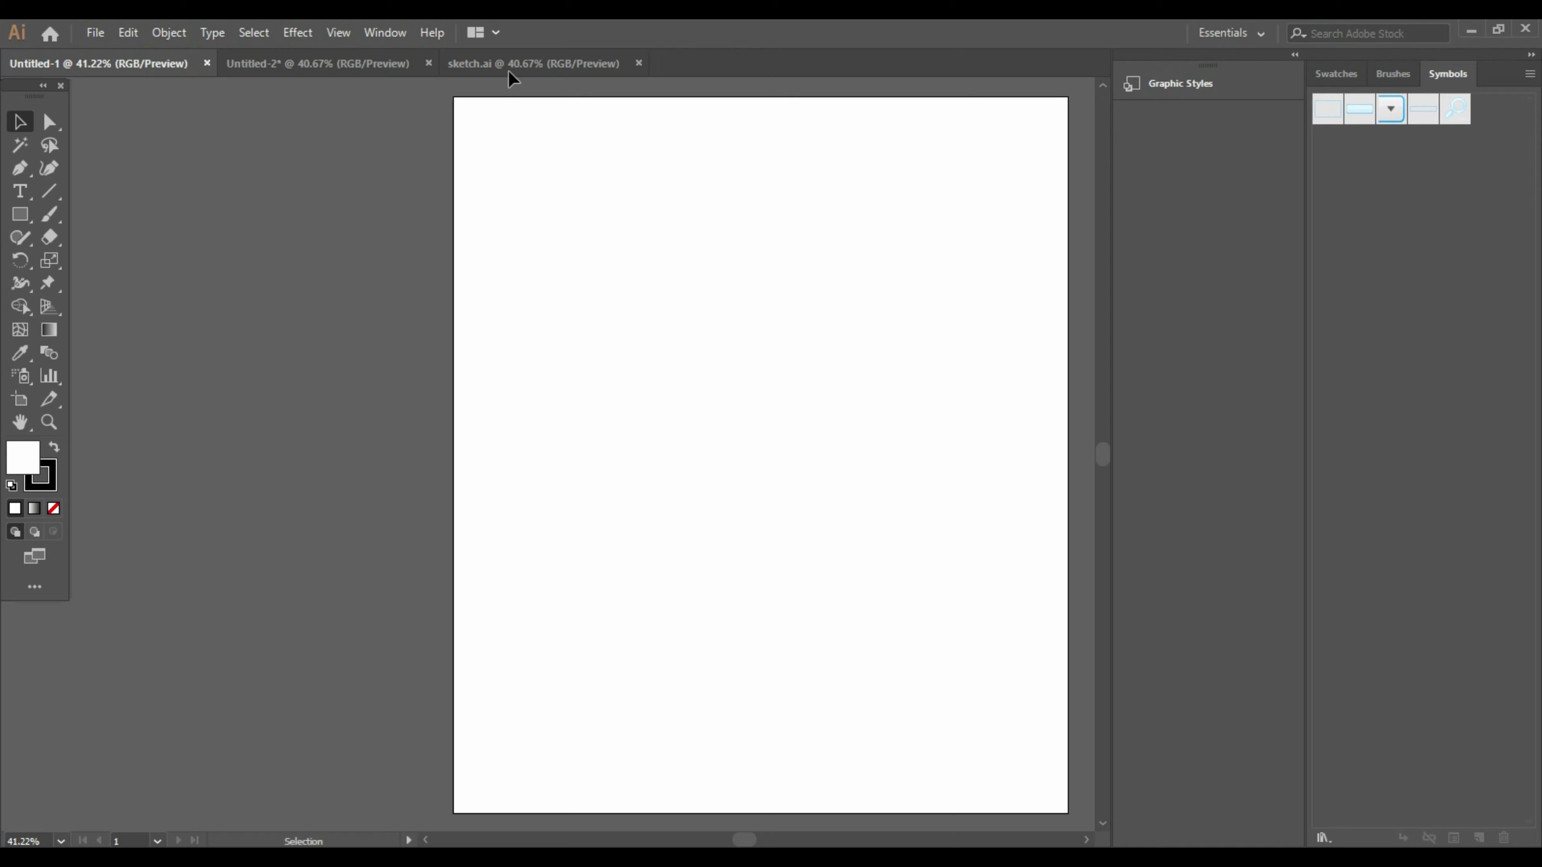
Copy the figure sketch from sketch.ai, paste it into Untitled-1, and close sketch.ai
{"action": "left_click", "coordinate": [513, 63]}
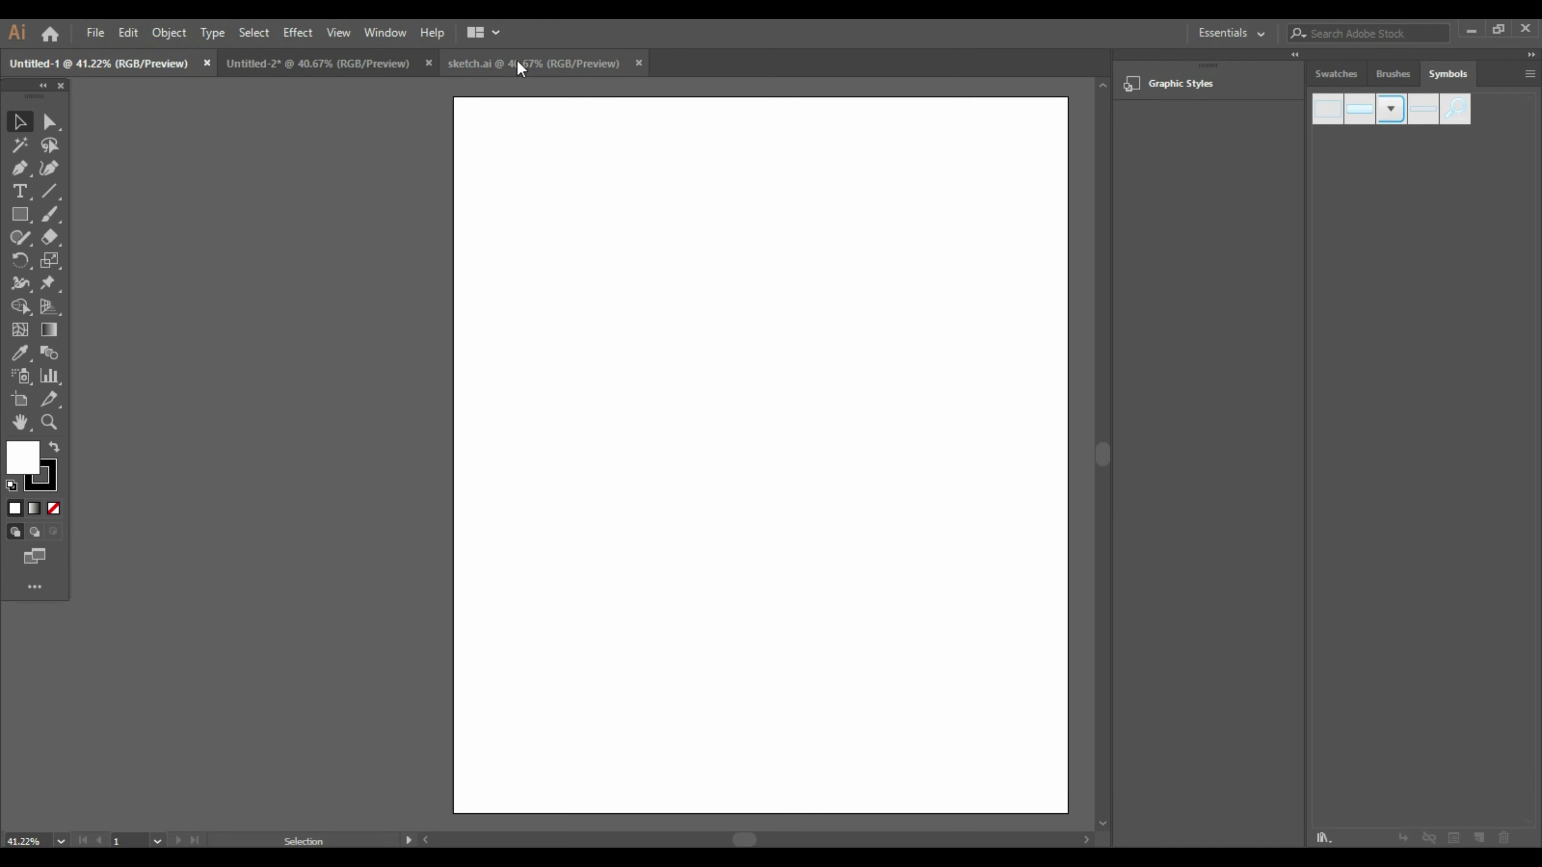
{"action": "left_click", "coordinate": [583, 425]}
{"action": "key", "text": "ctrl+c"}
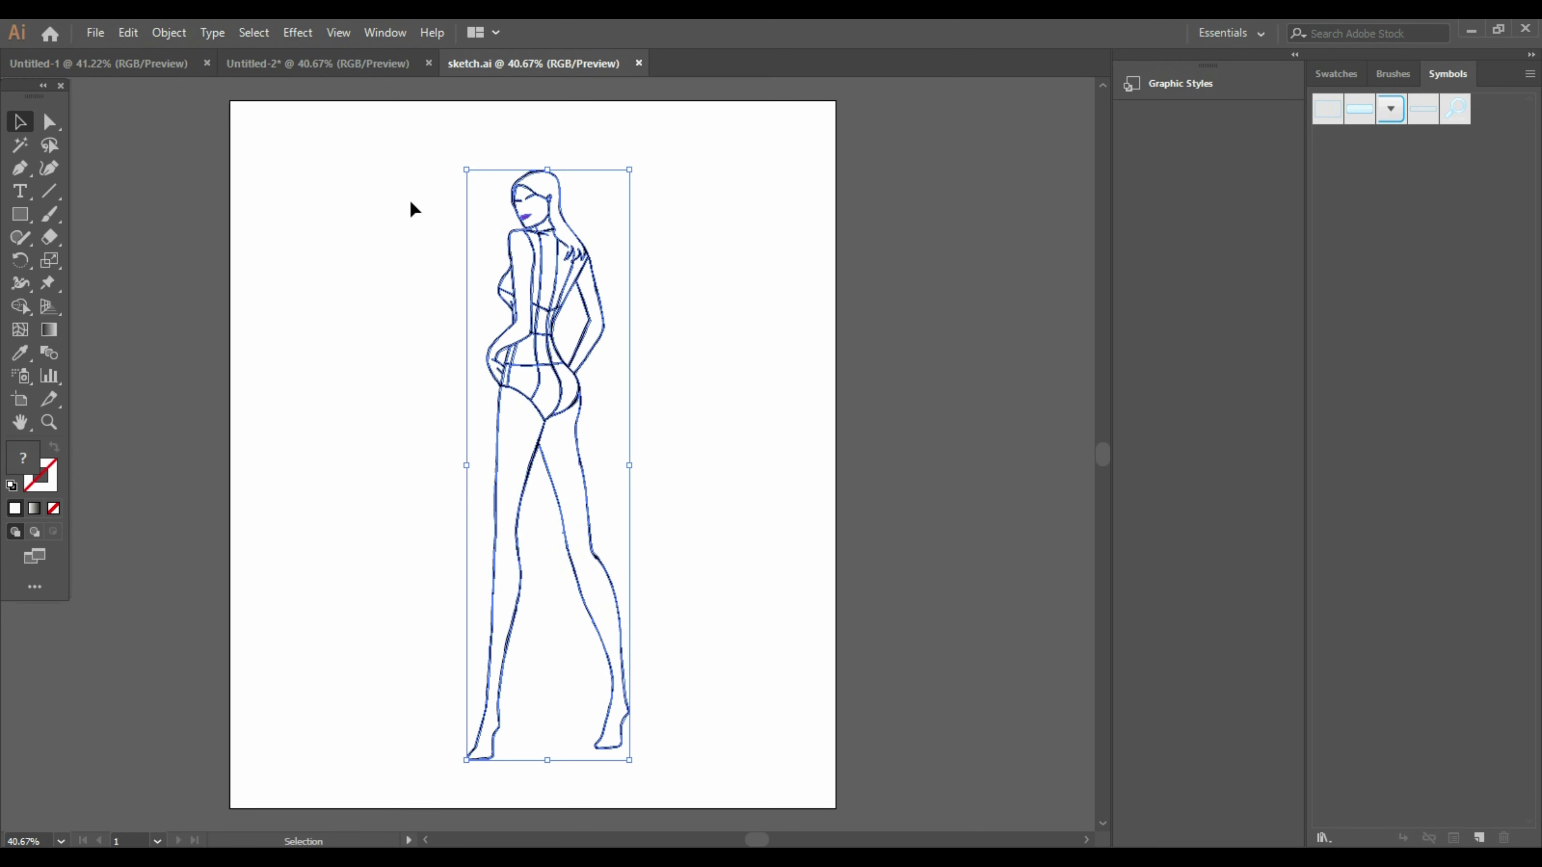
{"action": "left_click", "coordinate": [162, 64]}
{"action": "key", "text": "ctrl+v"}
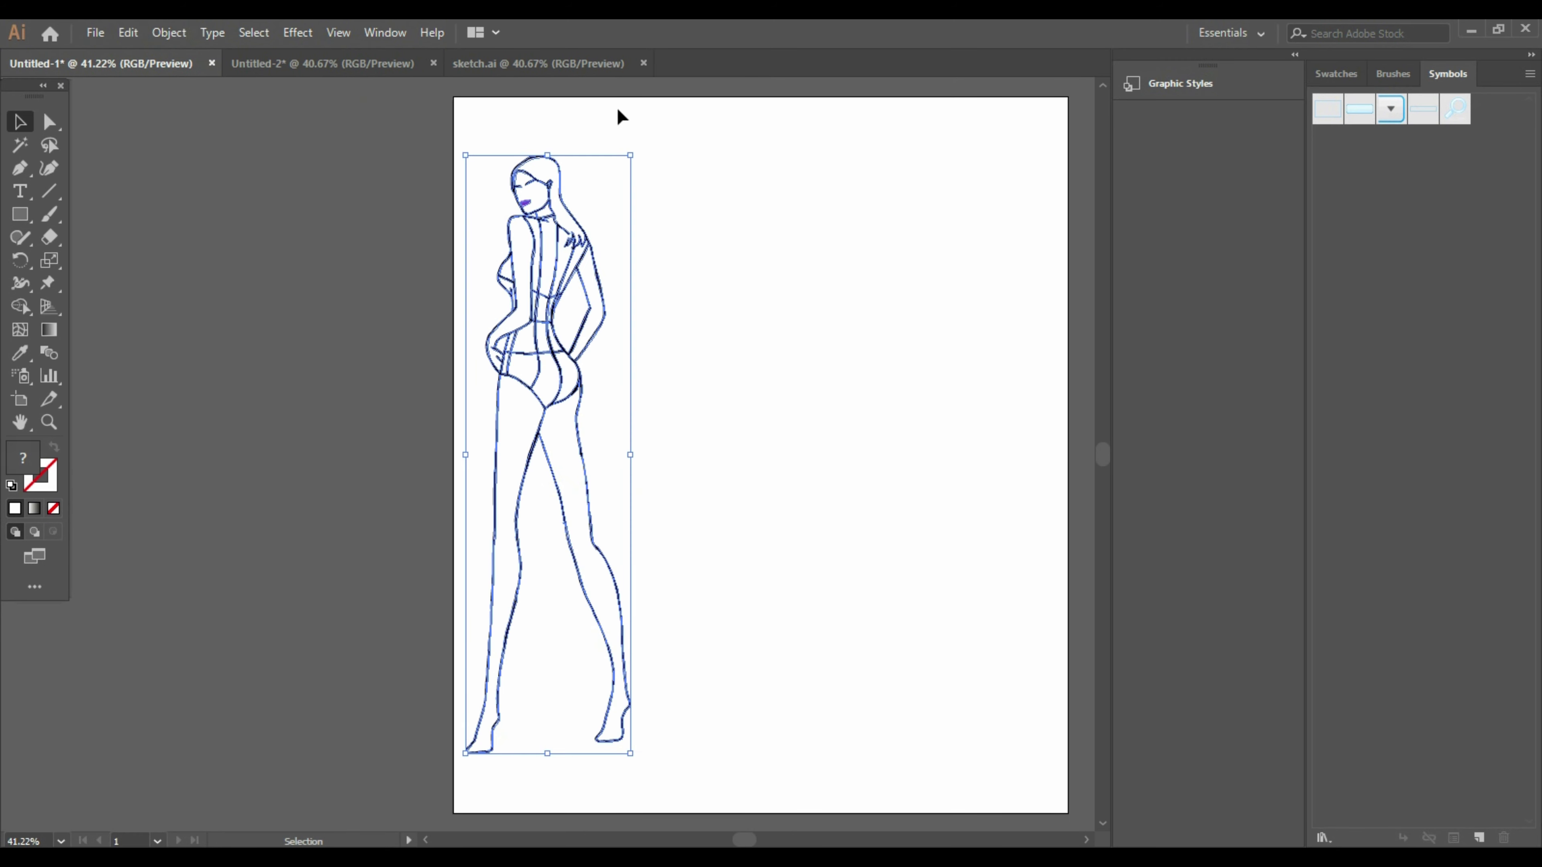
{"action": "left_click", "coordinate": [643, 63]}
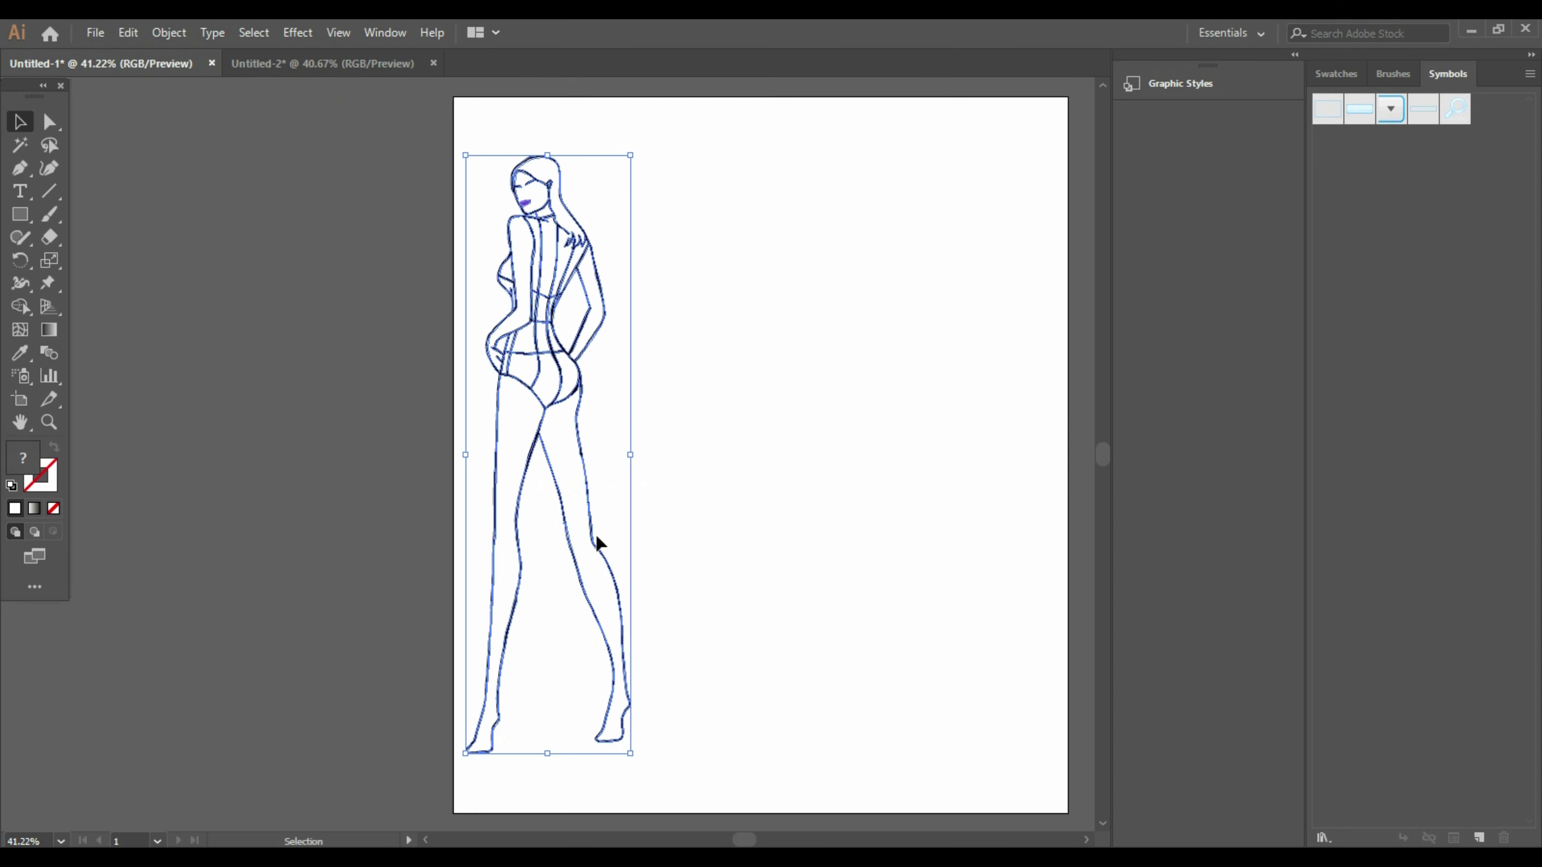
Move the pasted figure to the centre of the artboard and deselect it
{"action": "mouse_move", "coordinate": [598, 543]}
{"action": "left_mouse_down"}
{"action": "mouse_move", "coordinate": [718, 587]}
{"action": "mouse_move", "coordinate": [818, 574]}
{"action": "left_mouse_up"}
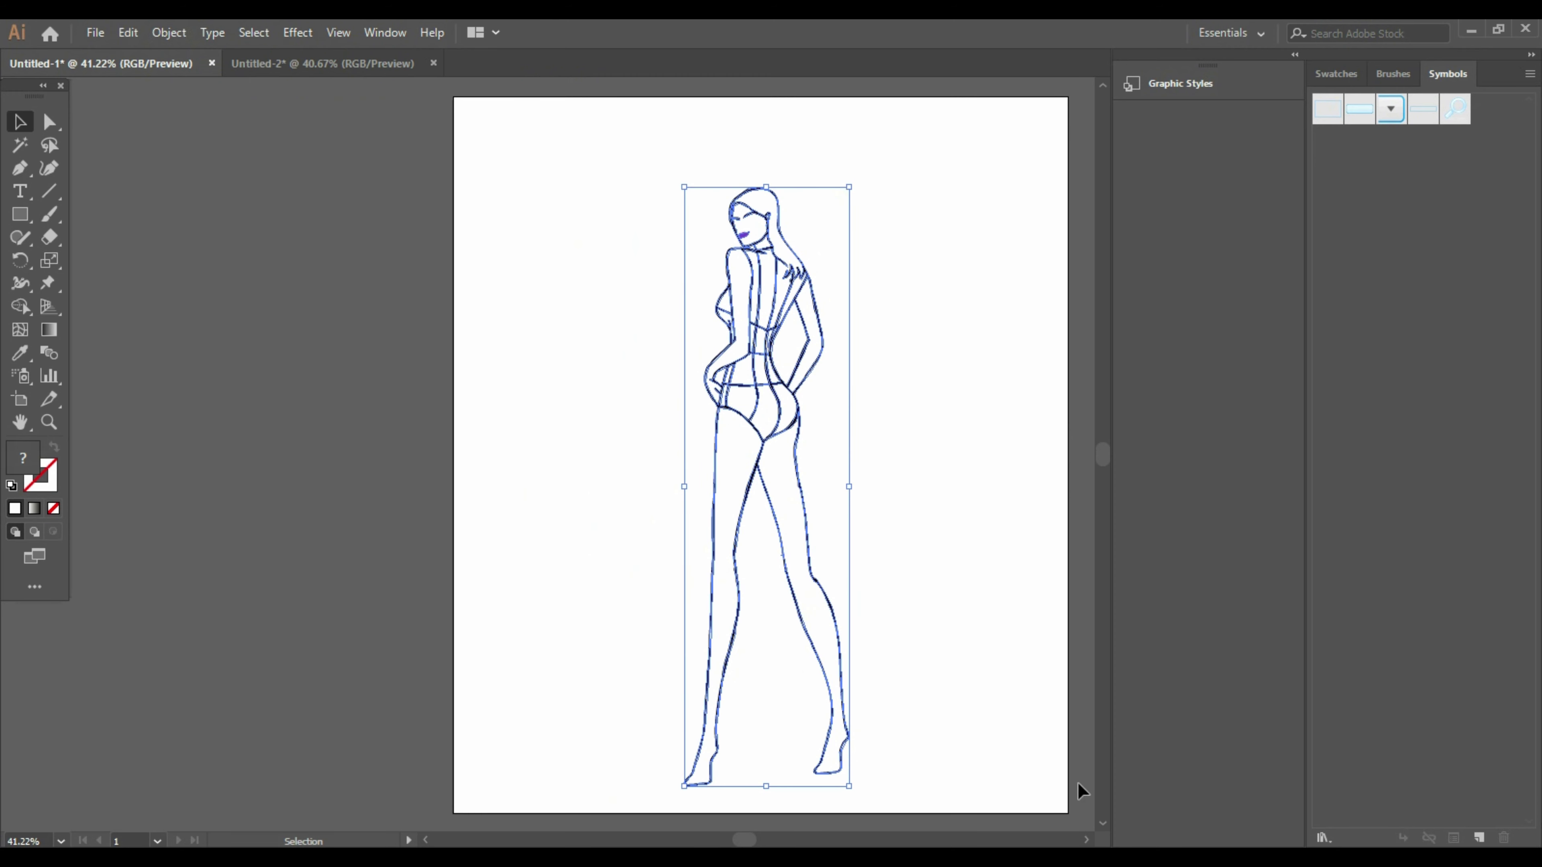
{"action": "left_click", "coordinate": [1087, 840]}
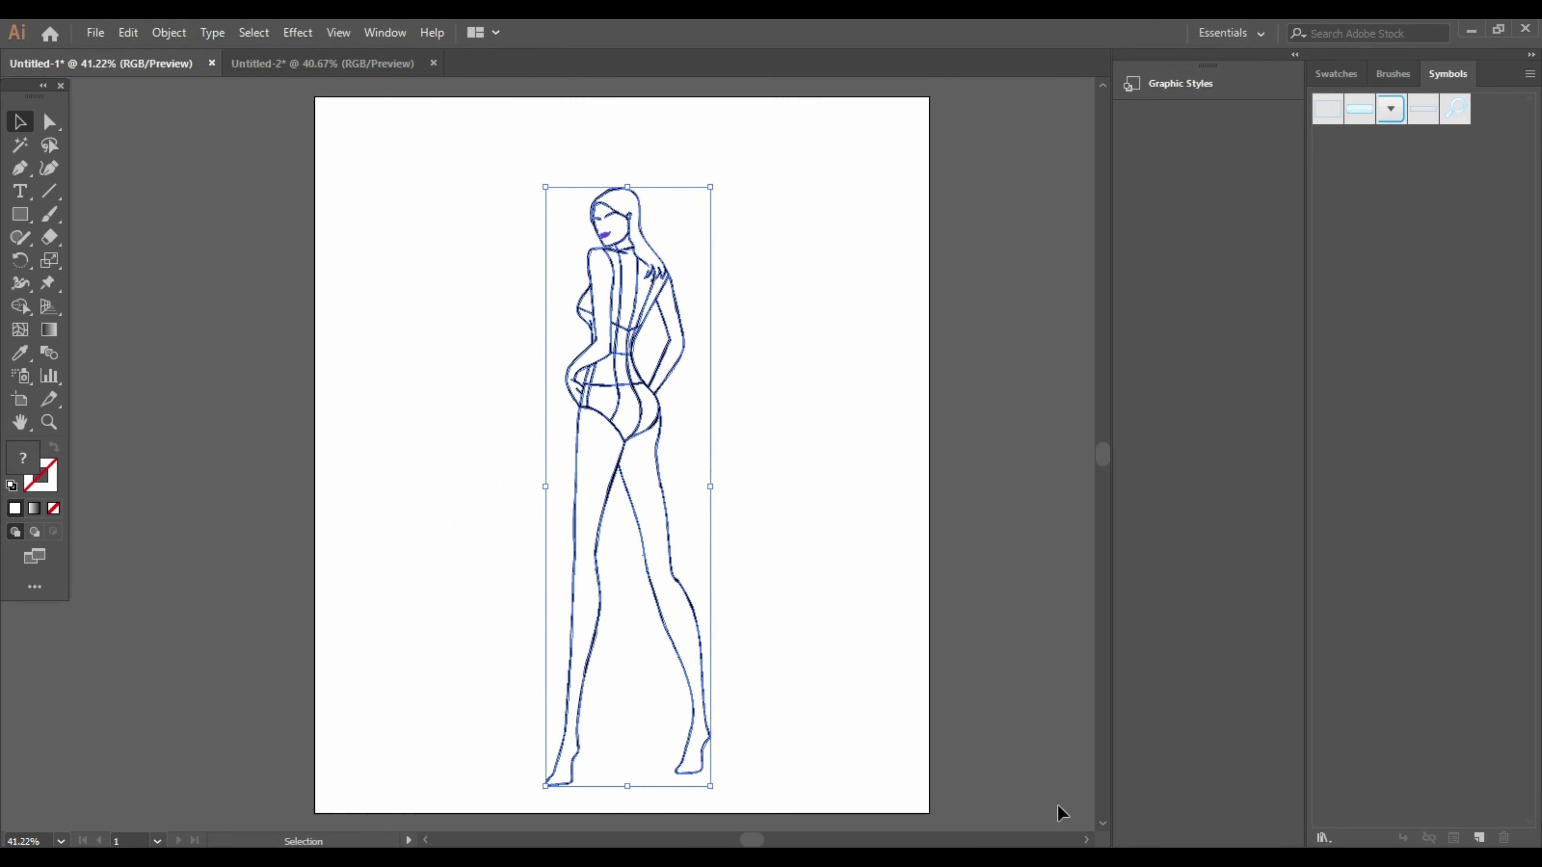
{"action": "left_click", "coordinate": [896, 501]}
Load the Decorative_Text Dividers brush library from the Brushes panel
{"action": "left_click", "coordinate": [1323, 838]}
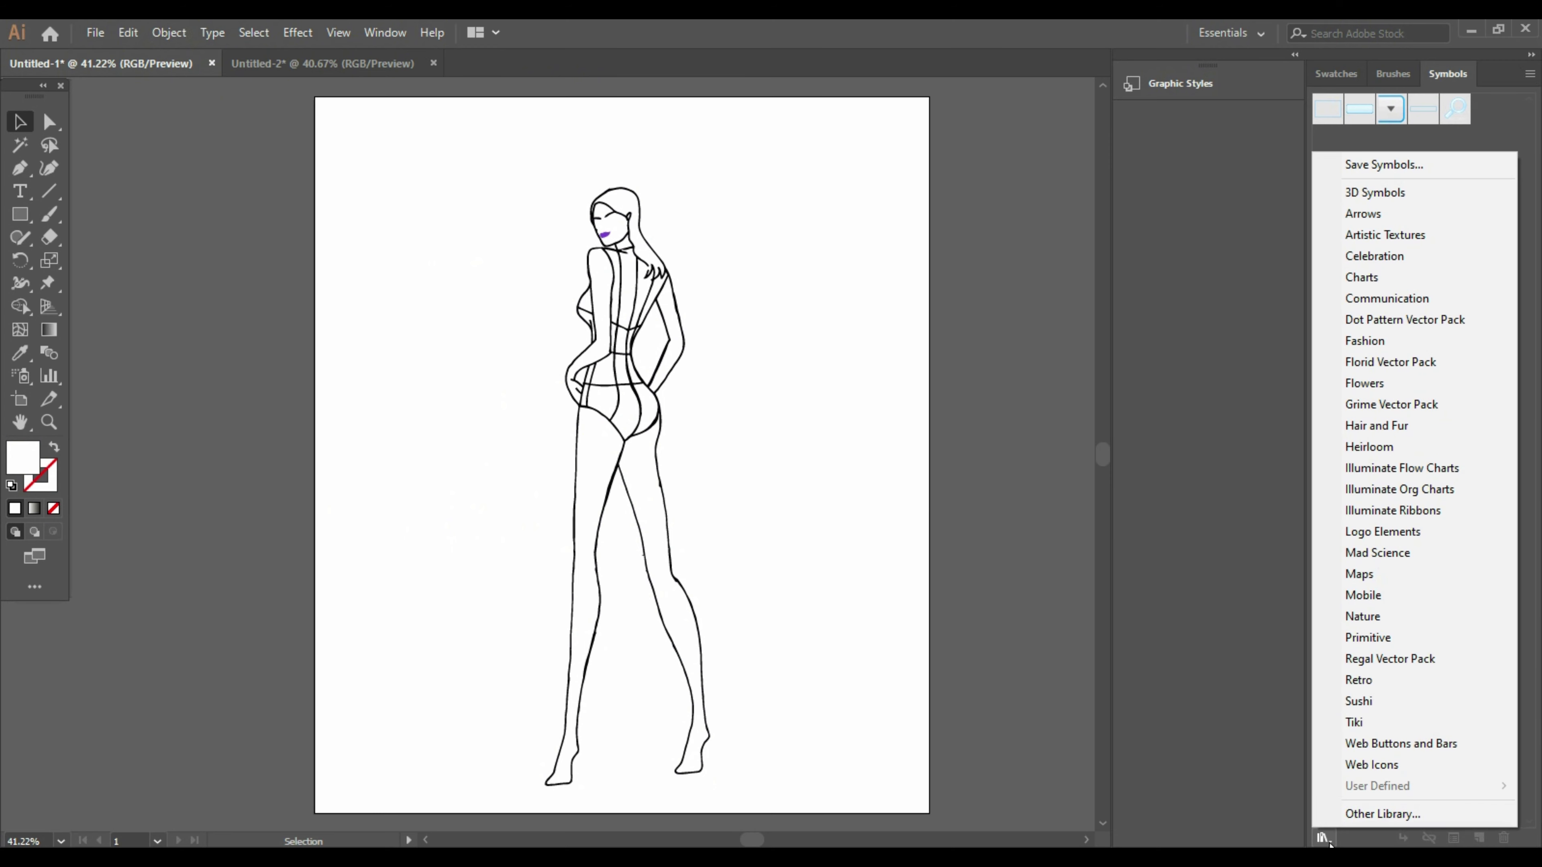
{"action": "left_click", "coordinate": [1397, 76]}
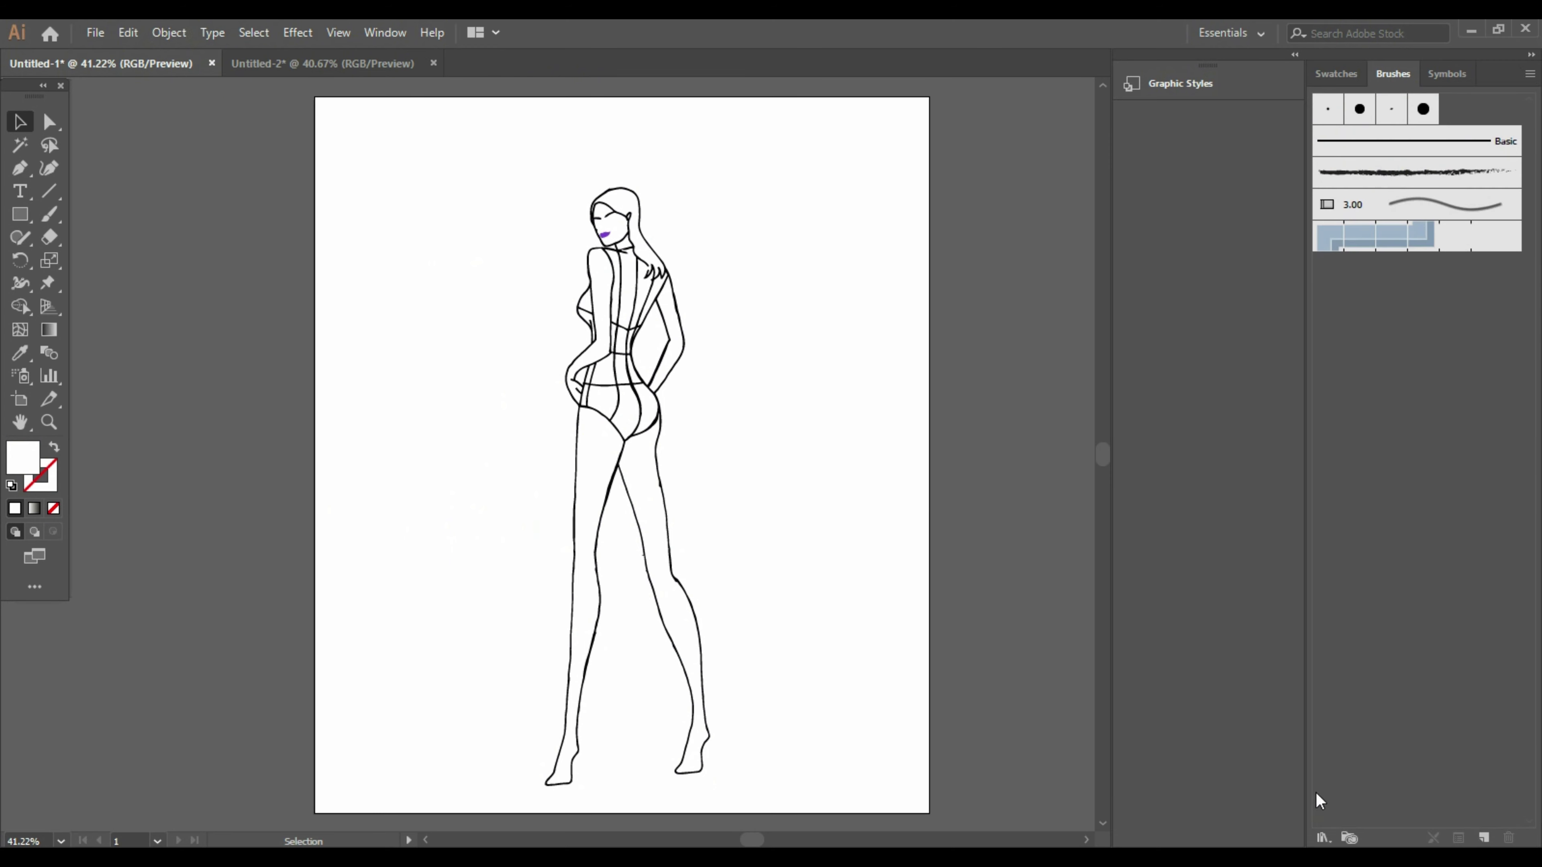
{"action": "left_click", "coordinate": [1324, 838]}
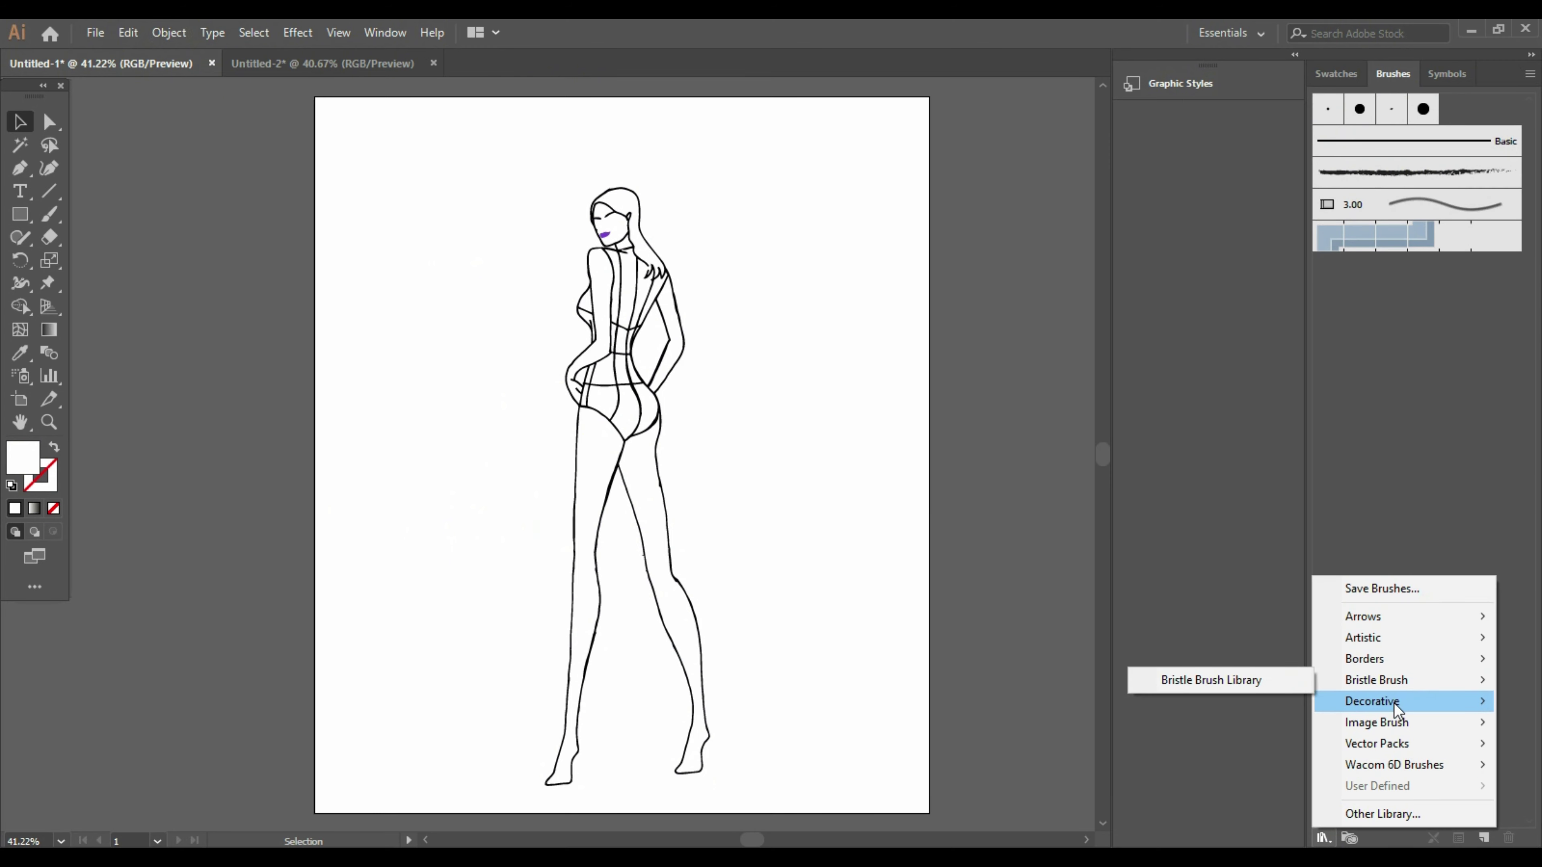
{"action": "left_click", "coordinate": [1249, 740]}
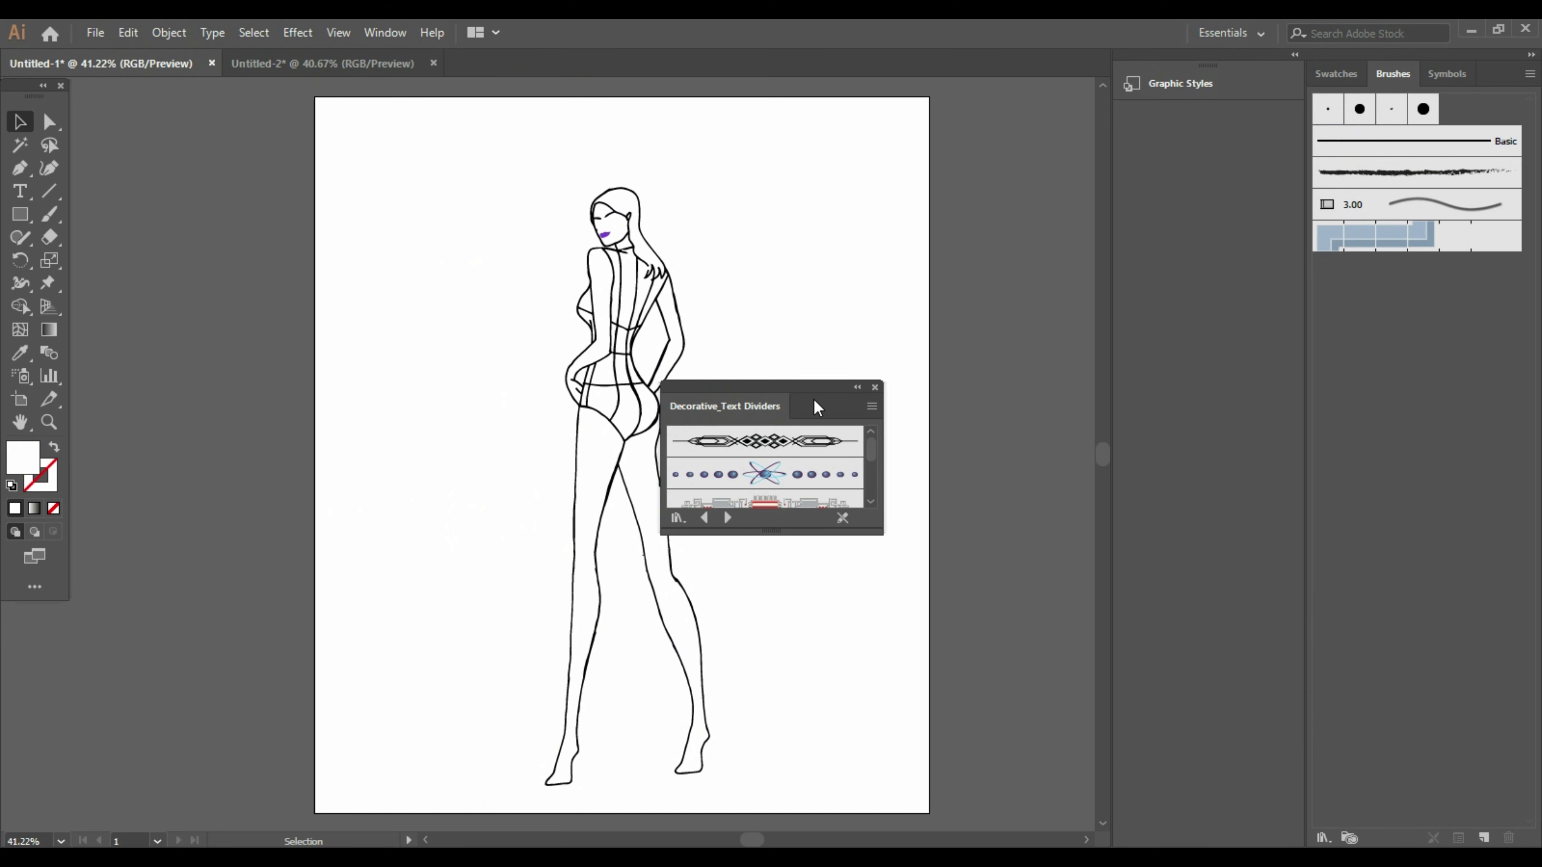
Dock and enlarge the library, then add its diamond divider brush to the document brushes
{"action": "left_click_drag", "start_coordinate": [817, 407], "coordinate": [1145, 149]}
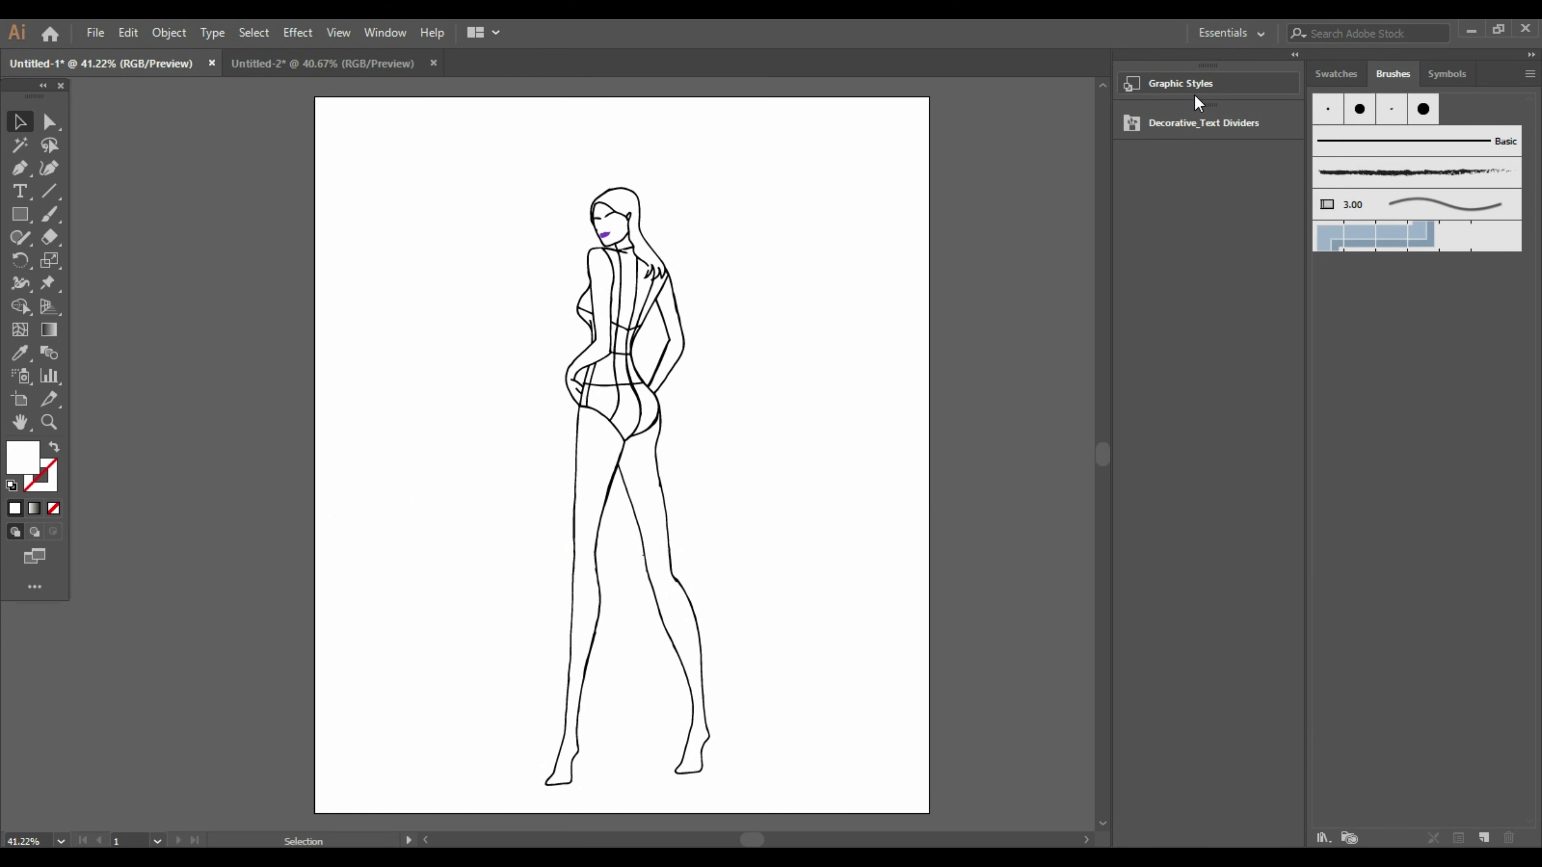
{"action": "left_click", "coordinate": [1187, 124]}
{"action": "left_click_drag", "start_coordinate": [1030, 240], "coordinate": [1032, 833]}
{"action": "left_click", "coordinate": [1044, 601]}
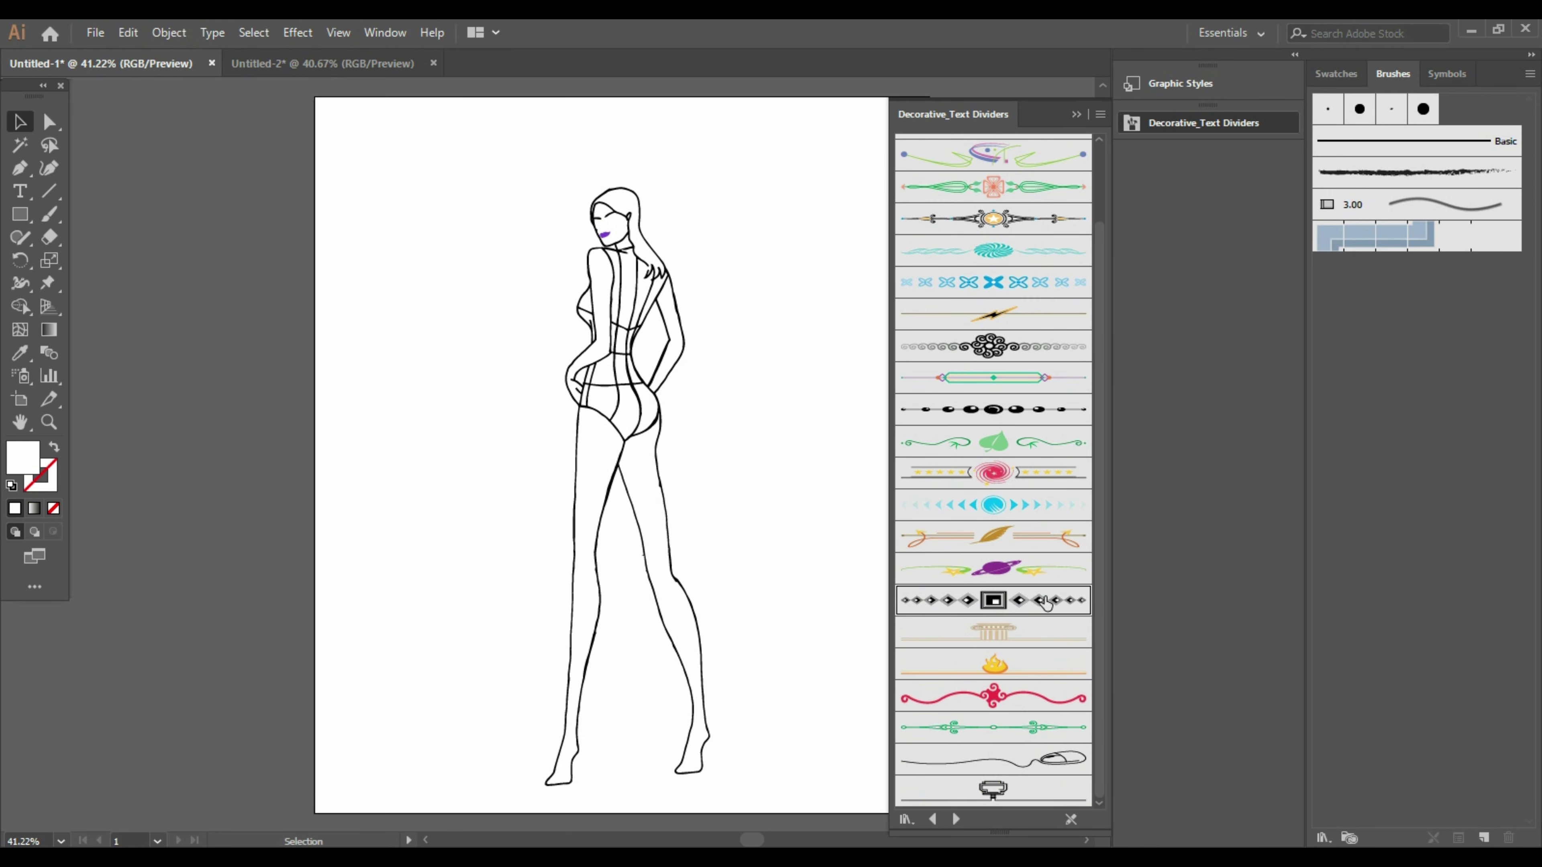
{"action": "left_click", "coordinate": [51, 216]}
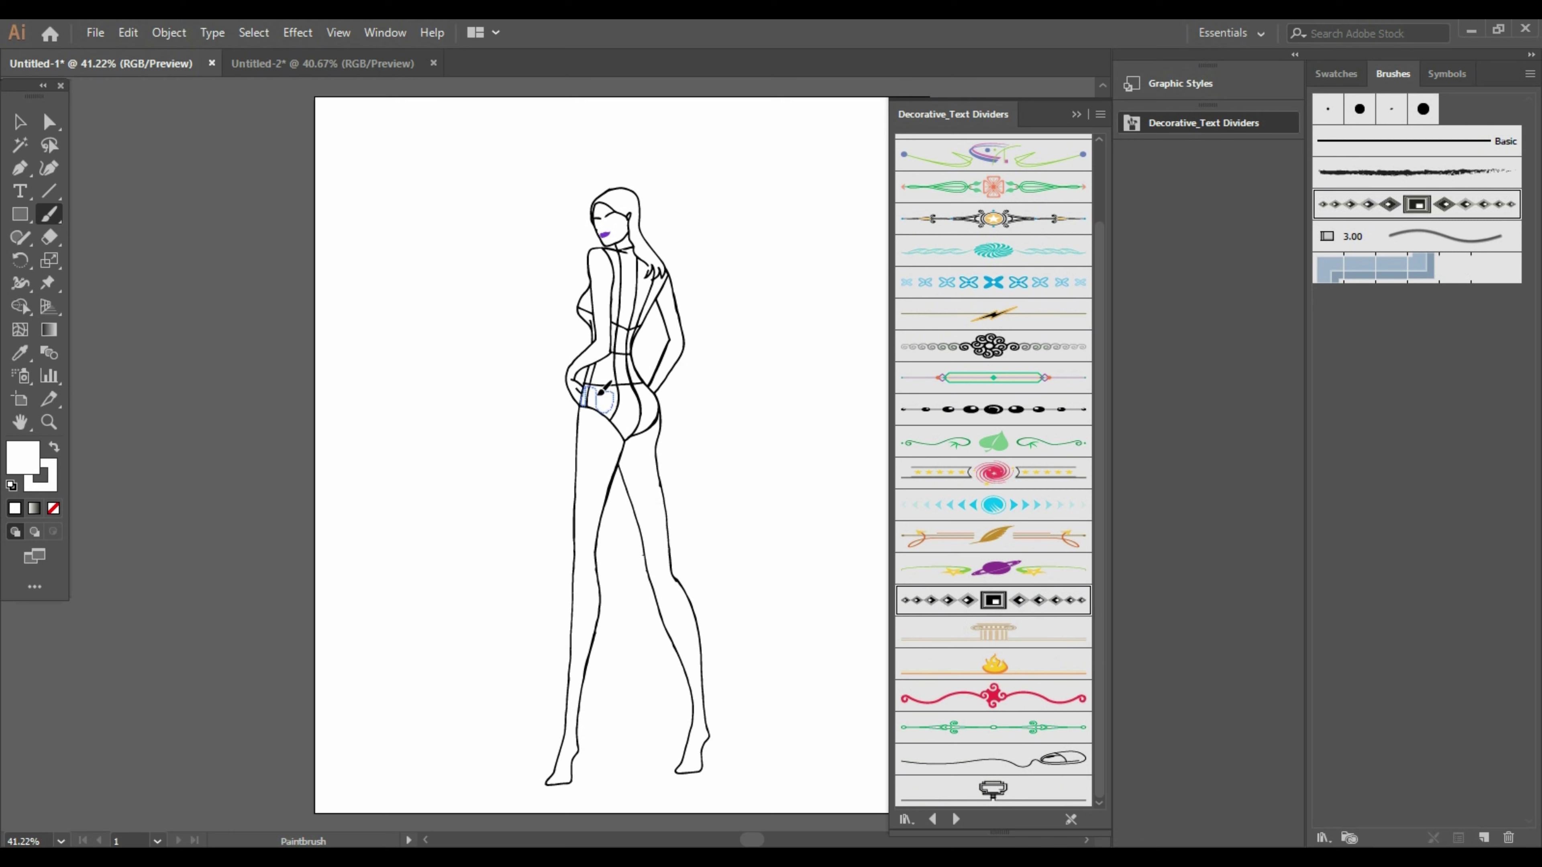
Paint diamond-divider lace strokes across both hips and the waist
{"action": "mouse_move", "coordinate": [610, 405]}
{"action": "left_mouse_down"}
{"action": "mouse_move", "coordinate": [598, 362]}
{"action": "mouse_move", "coordinate": [634, 356]}
{"action": "mouse_move", "coordinate": [617, 357]}
{"action": "mouse_move", "coordinate": [601, 397]}
{"action": "mouse_move", "coordinate": [607, 355]}
{"action": "mouse_move", "coordinate": [635, 436]}
{"action": "left_mouse_up"}
{"action": "left_click_drag", "start_coordinate": [622, 357], "coordinate": [631, 356]}
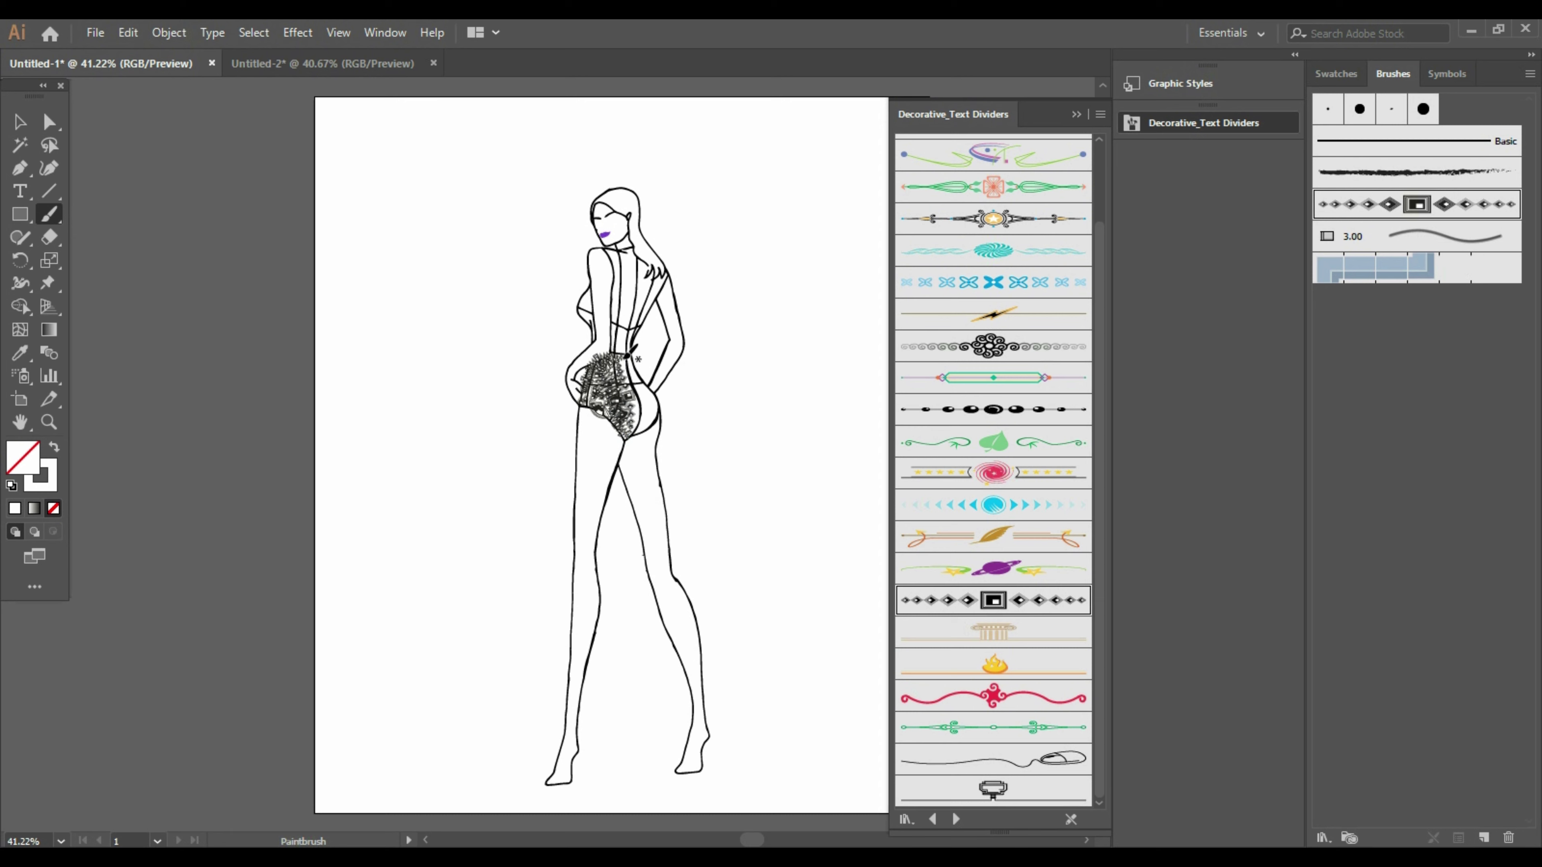
{"action": "left_click_drag", "start_coordinate": [634, 426], "coordinate": [634, 431]}
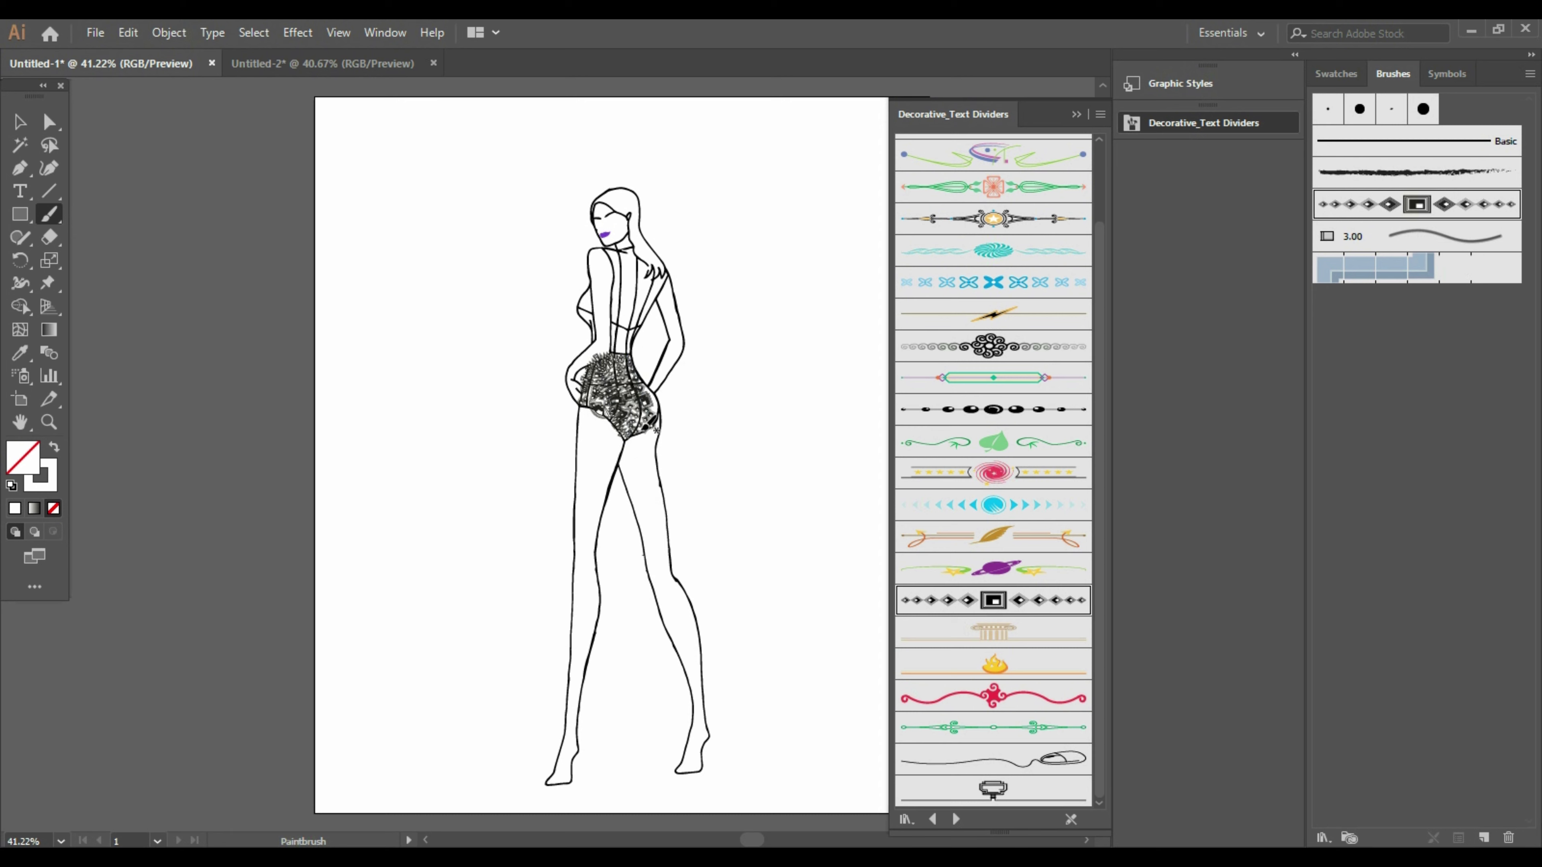
{"action": "mouse_move", "coordinate": [638, 372]}
{"action": "left_mouse_down"}
{"action": "mouse_move", "coordinate": [656, 392]}
{"action": "mouse_move", "coordinate": [644, 419]}
{"action": "left_mouse_up"}
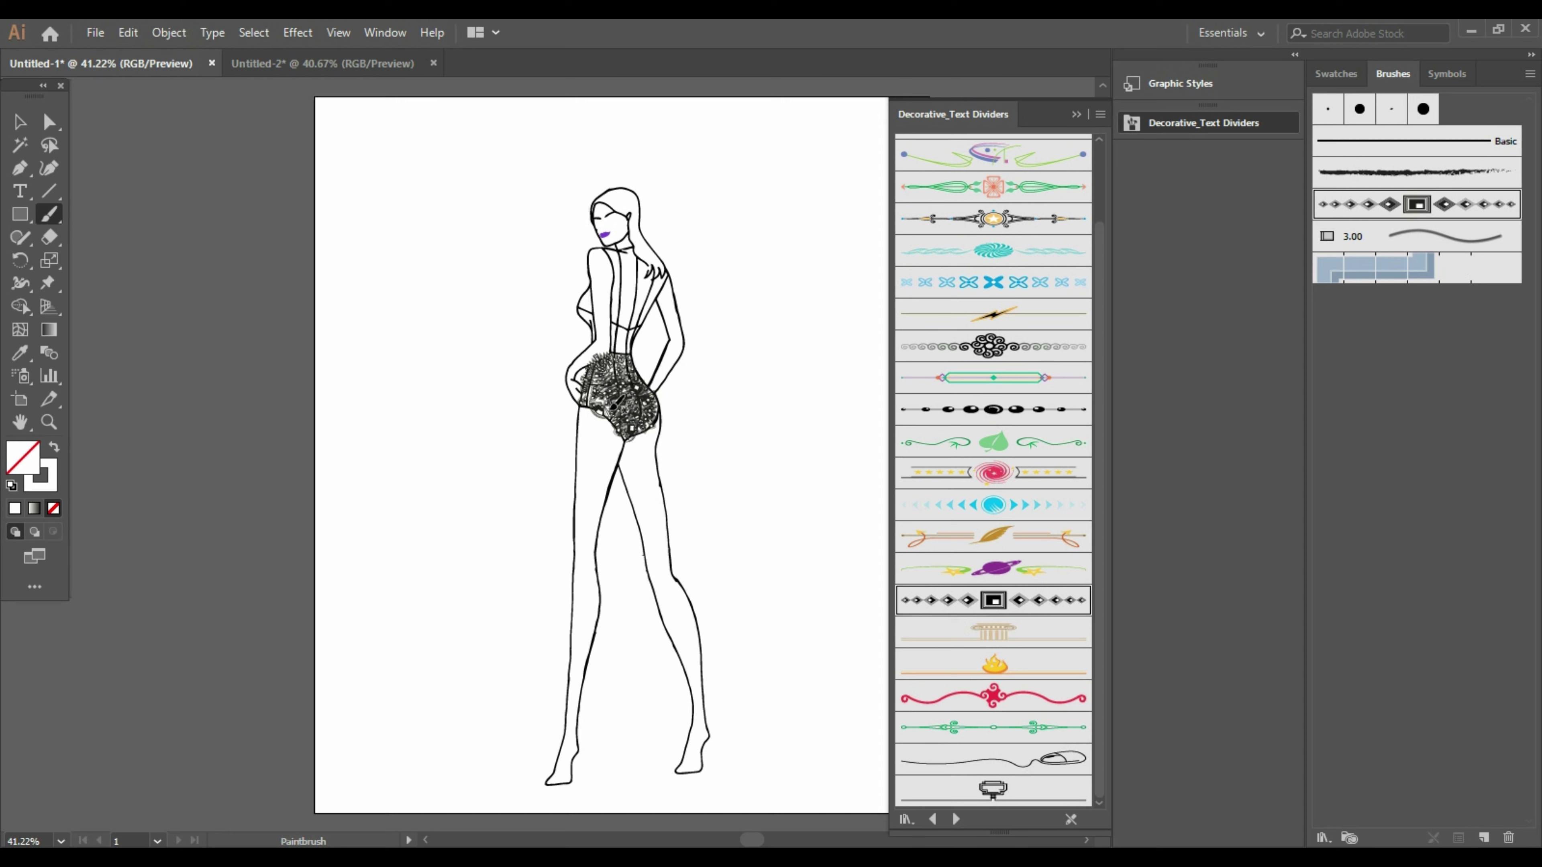
{"action": "mouse_move", "coordinate": [601, 370]}
{"action": "left_mouse_down"}
{"action": "mouse_move", "coordinate": [599, 400]}
{"action": "mouse_move", "coordinate": [583, 398]}
{"action": "left_mouse_up"}
{"action": "left_click_drag", "start_coordinate": [631, 328], "coordinate": [617, 326]}
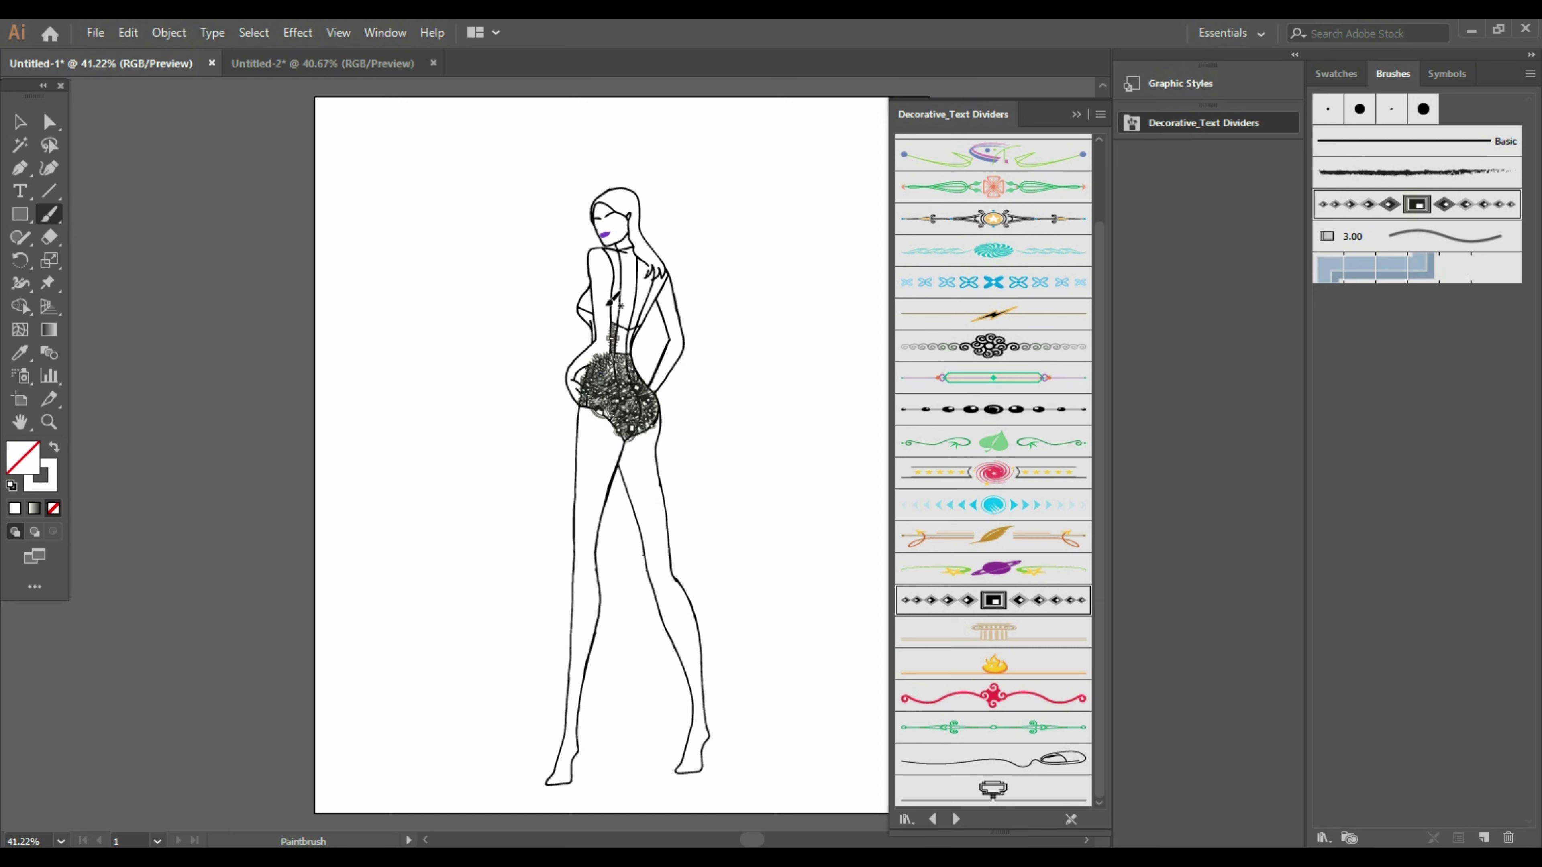
Paint lace from the neck down the chest and along the middle of the back
{"action": "left_click", "coordinate": [623, 255]}
{"action": "left_click_drag", "start_coordinate": [611, 251], "coordinate": [617, 335]}
{"action": "left_click_drag", "start_coordinate": [620, 245], "coordinate": [619, 244]}
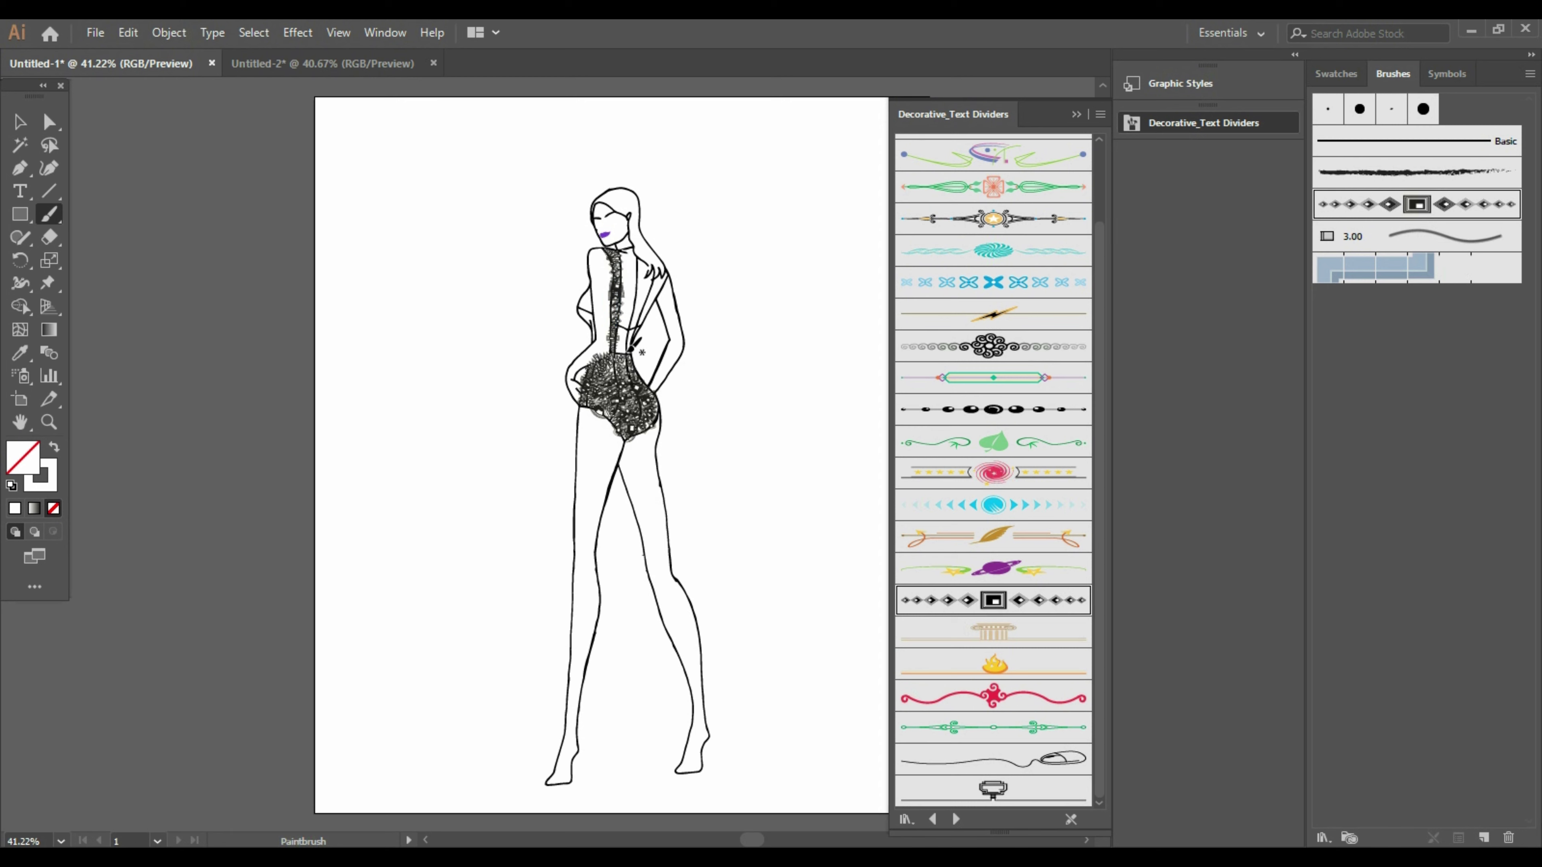
{"action": "left_click_drag", "start_coordinate": [627, 352], "coordinate": [629, 329]}
{"action": "left_click_drag", "start_coordinate": [652, 265], "coordinate": [633, 341]}
Clear the selection and paint another lace stroke along the figure's back
{"action": "key", "text": "ctrl+a"}
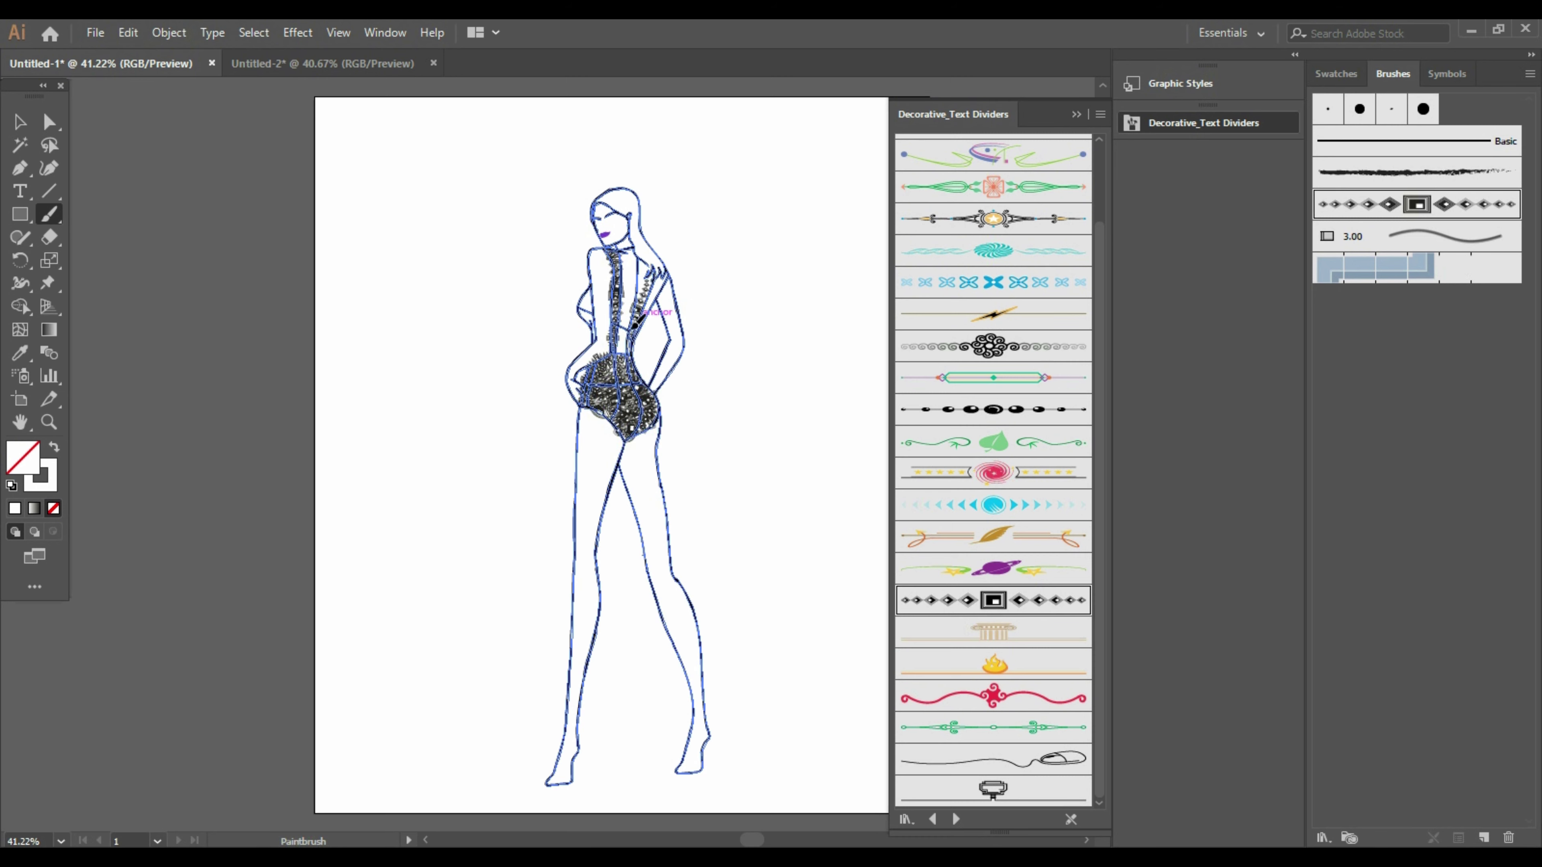
{"action": "key", "text": "ctrl+shift+a"}
{"action": "key", "text": "v"}
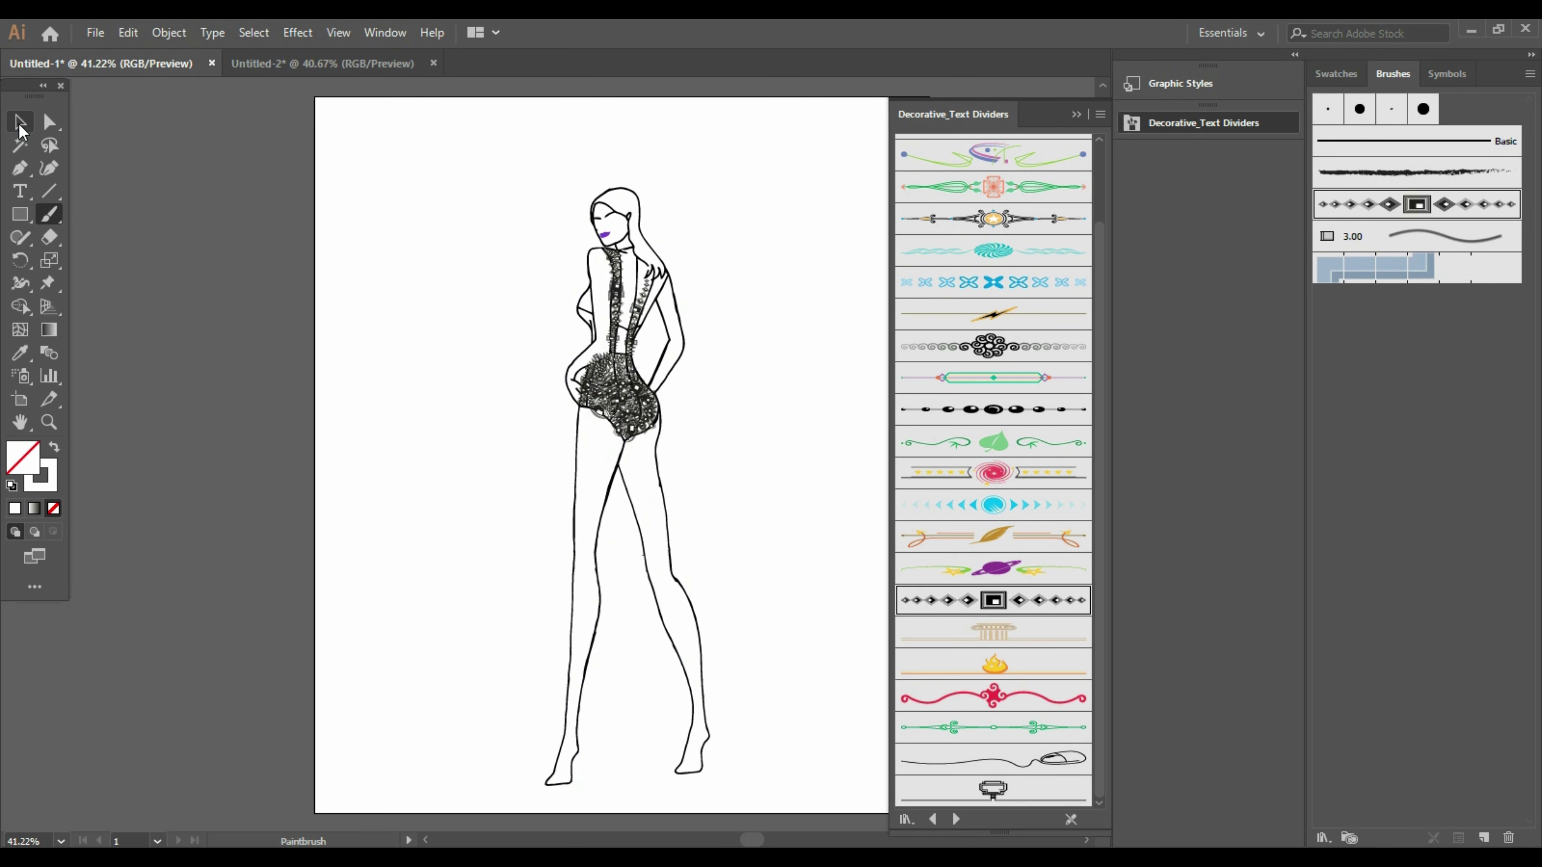
{"action": "left_click", "coordinate": [49, 217]}
{"action": "mouse_move", "coordinate": [647, 288]}
{"action": "left_mouse_down"}
{"action": "mouse_move", "coordinate": [639, 265]}
{"action": "mouse_move", "coordinate": [639, 328]}
{"action": "mouse_move", "coordinate": [593, 340]}
{"action": "mouse_move", "coordinate": [590, 281]}
{"action": "left_mouse_up"}
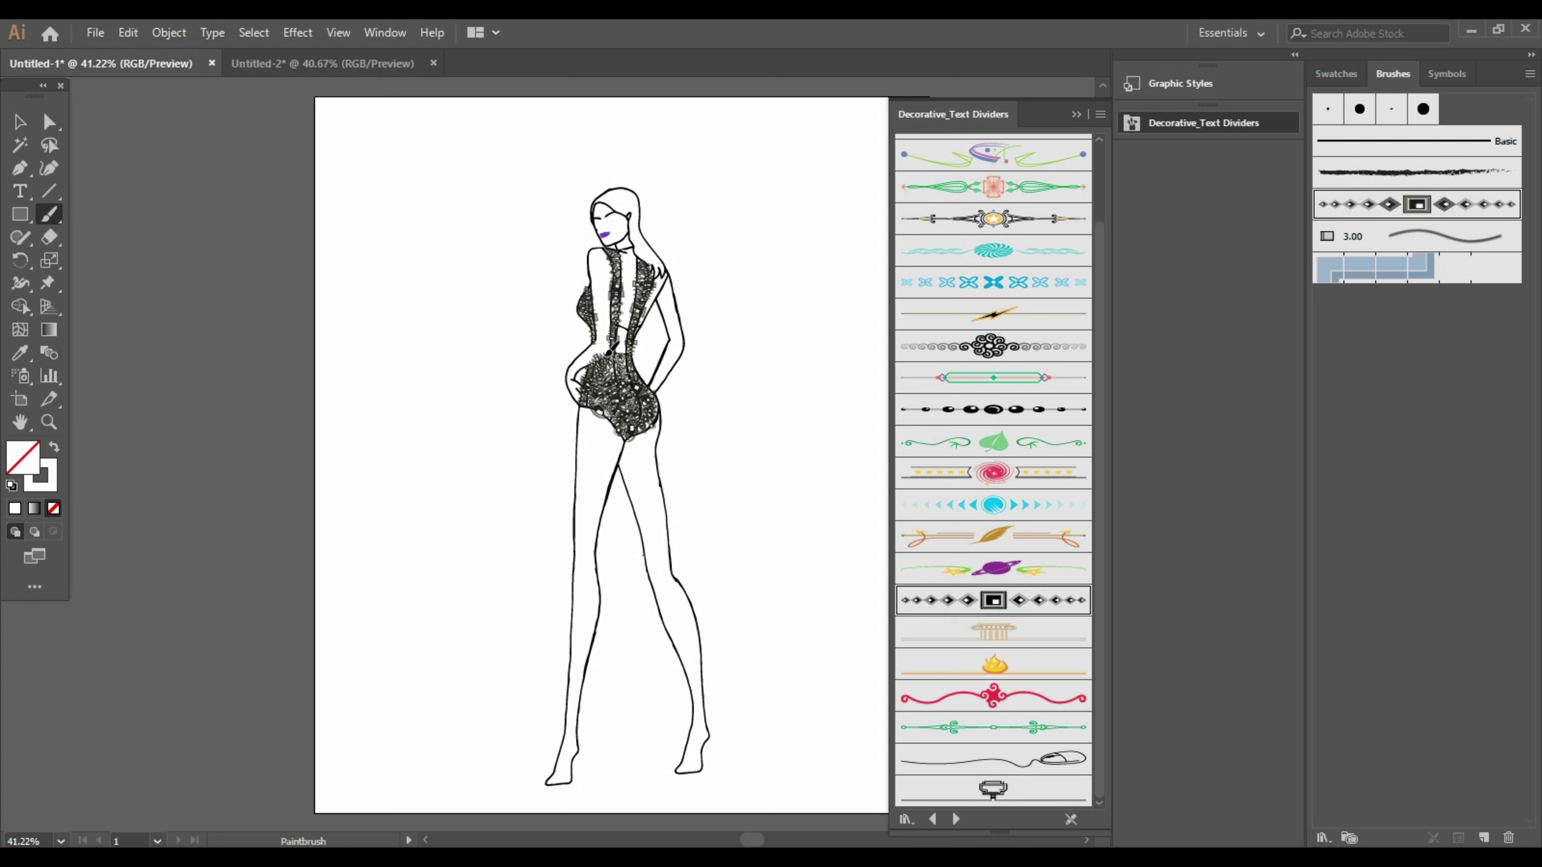
Paint seven wavy ribbon streamers flowing from the hip down to the lower left
{"action": "left_click_drag", "start_coordinate": [595, 354], "coordinate": [443, 793]}
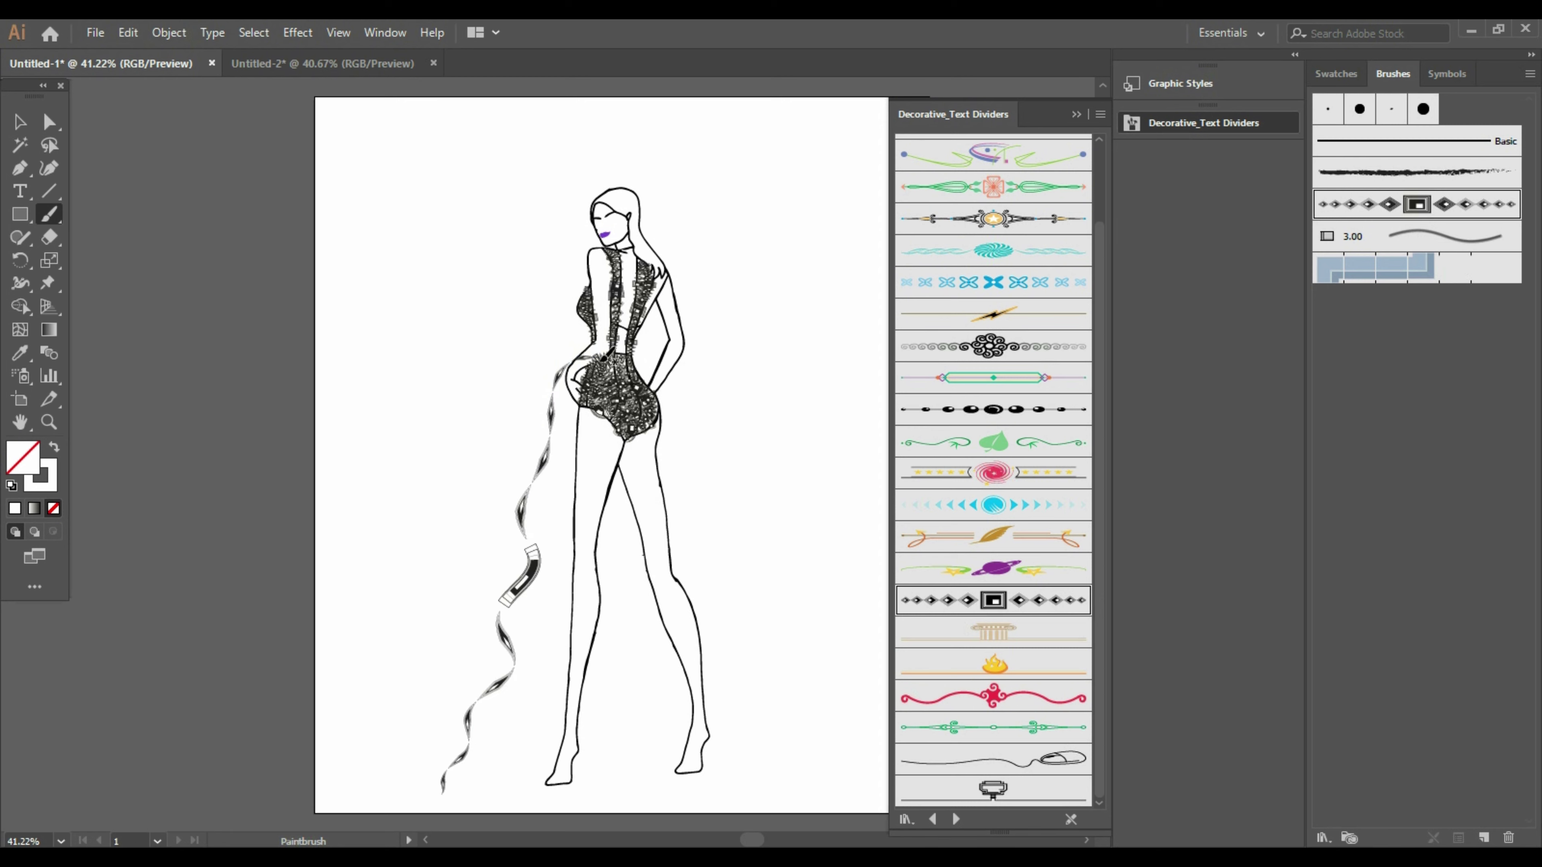
{"action": "mouse_move", "coordinate": [595, 357]}
{"action": "left_mouse_down"}
{"action": "mouse_move", "coordinate": [521, 753]}
{"action": "mouse_move", "coordinate": [526, 803]}
{"action": "left_mouse_up"}
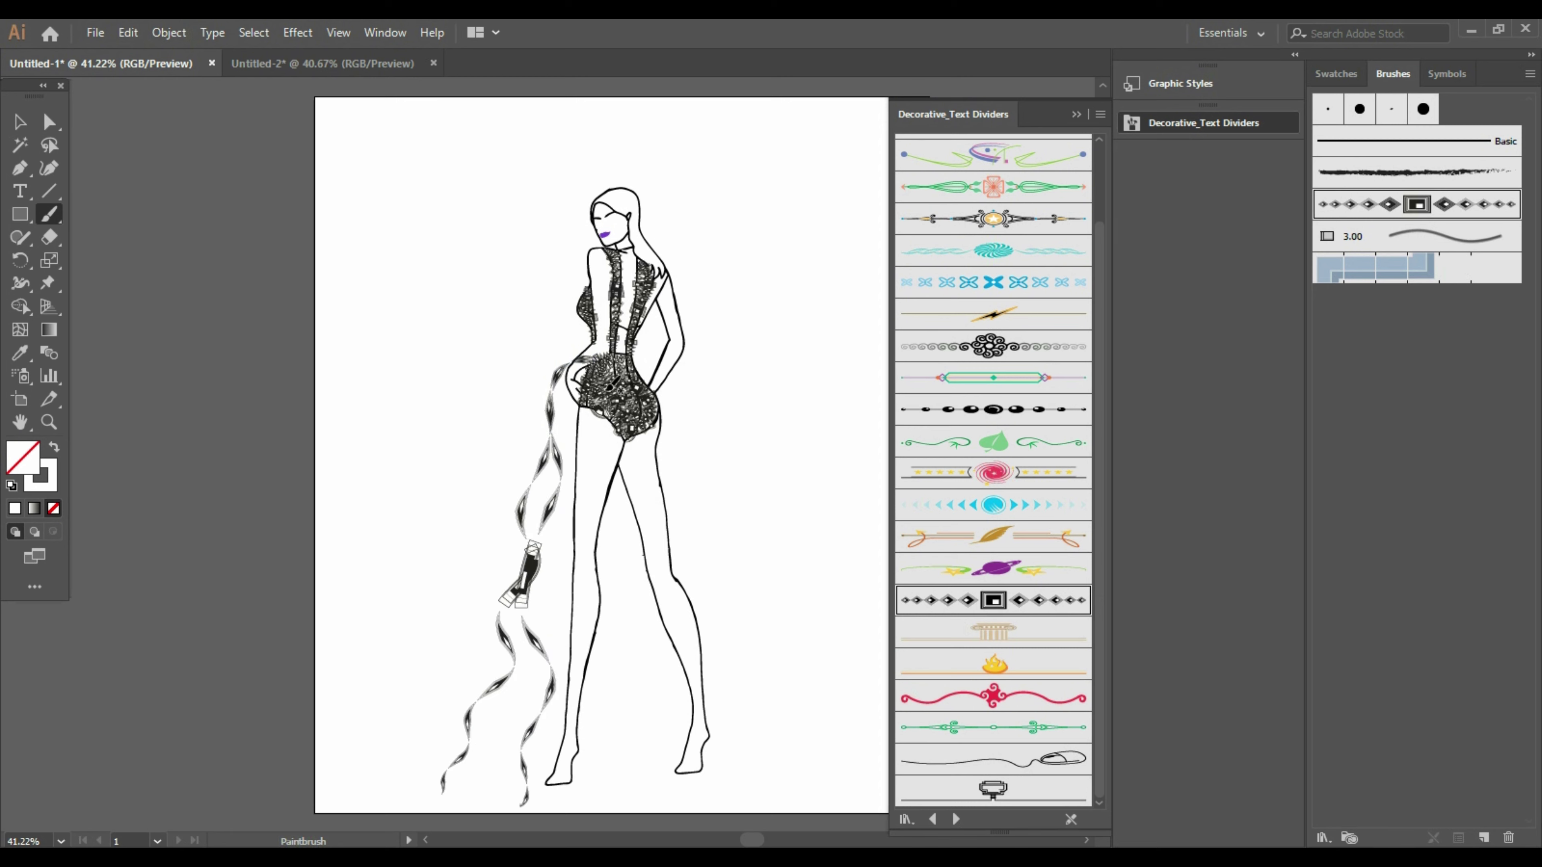
{"action": "left_click_drag", "start_coordinate": [596, 364], "coordinate": [368, 803]}
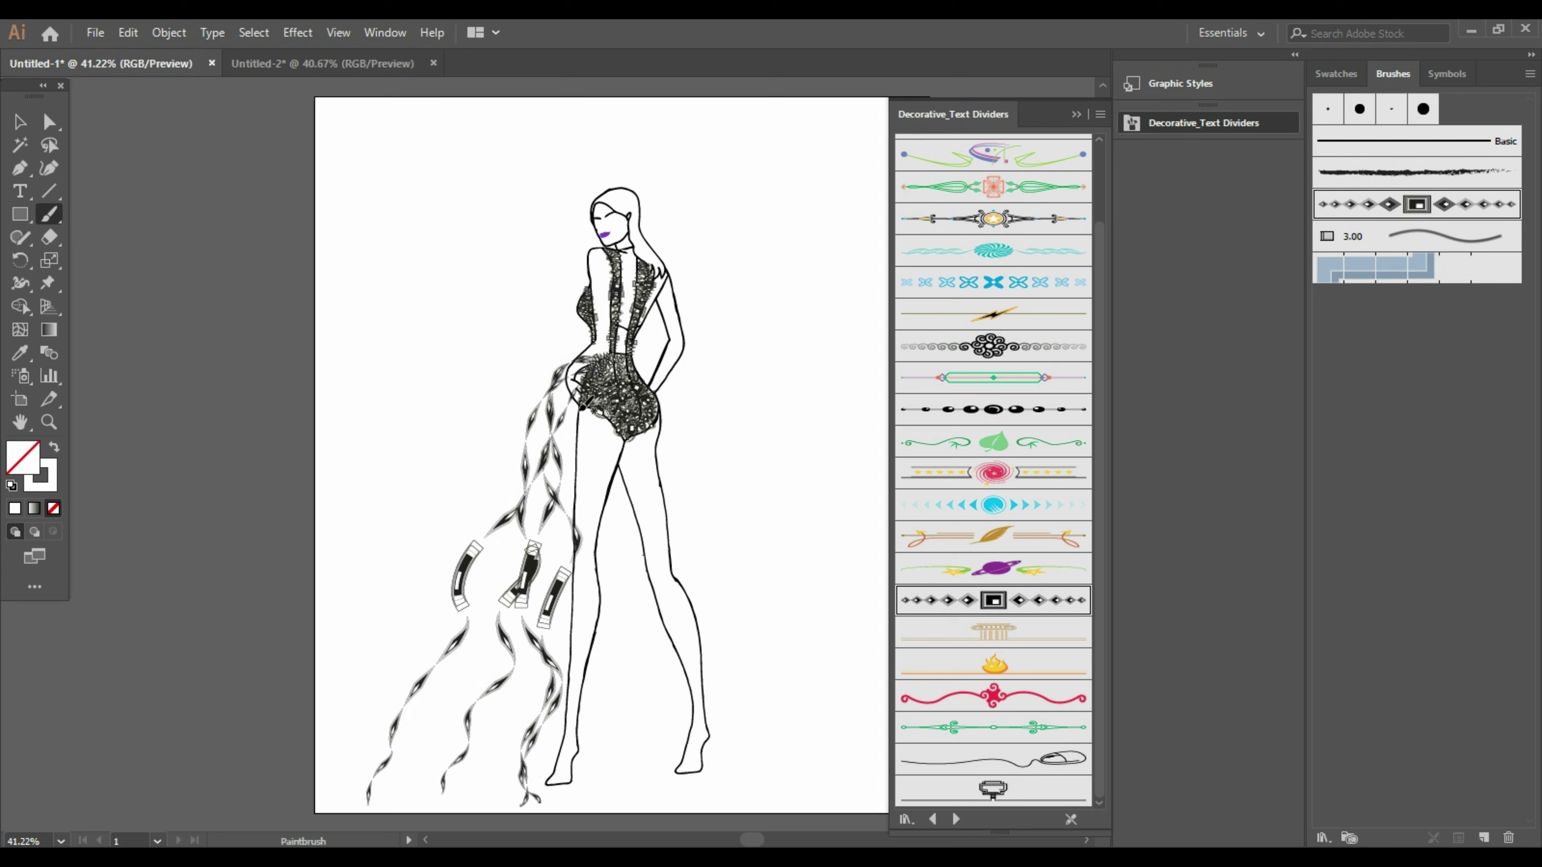
{"action": "left_click_drag", "start_coordinate": [547, 638], "coordinate": [538, 802]}
{"action": "mouse_move", "coordinate": [586, 371]}
{"action": "left_mouse_down"}
{"action": "mouse_move", "coordinate": [478, 645]}
{"action": "mouse_move", "coordinate": [475, 775]}
{"action": "left_mouse_up"}
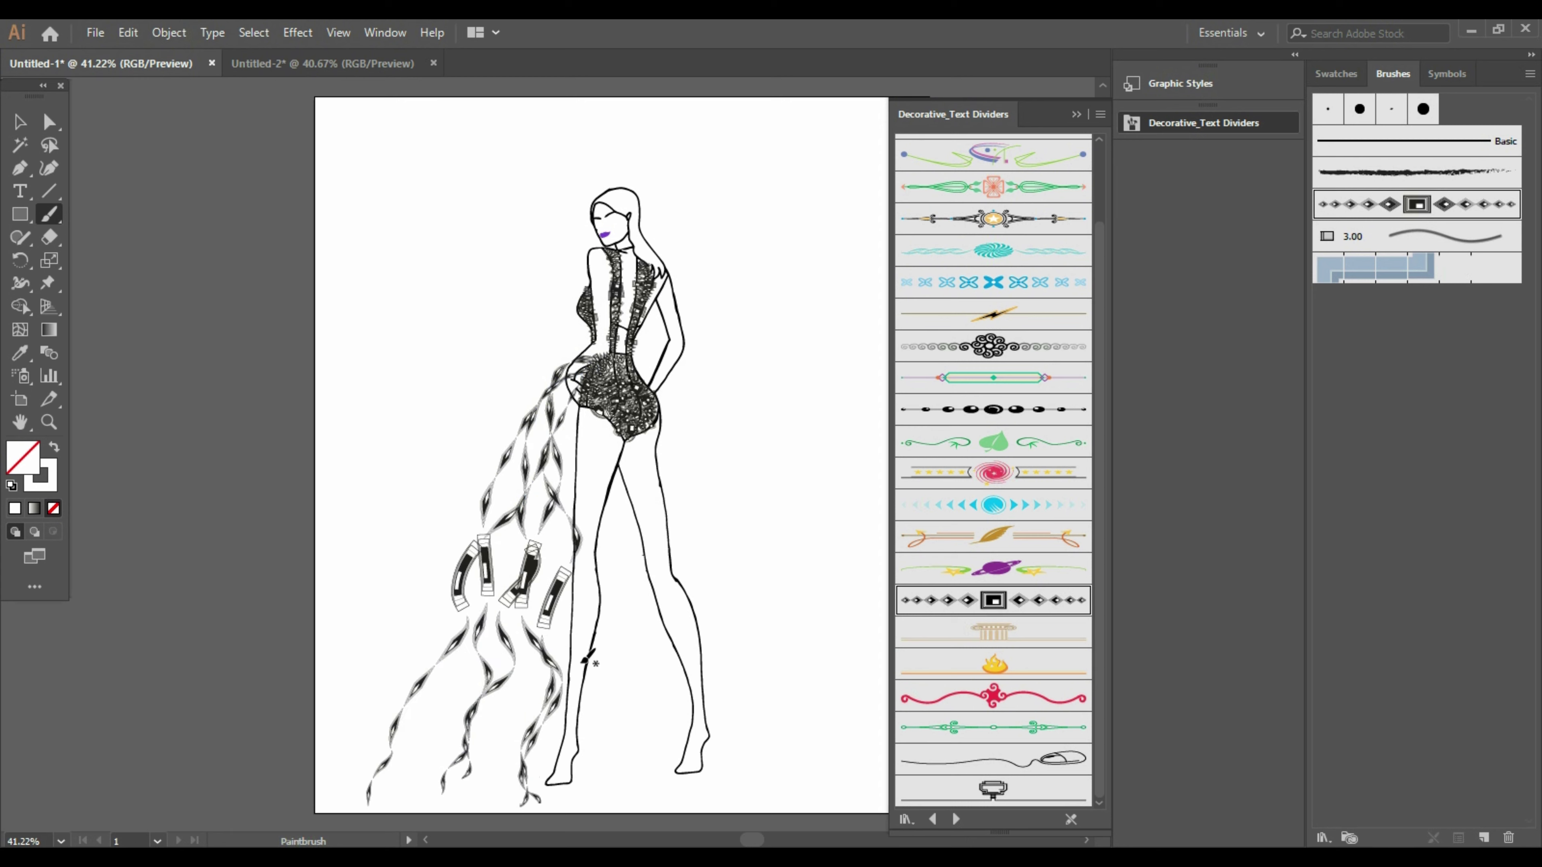
{"action": "mouse_move", "coordinate": [564, 363]}
{"action": "left_mouse_down"}
{"action": "mouse_move", "coordinate": [468, 460]}
{"action": "mouse_move", "coordinate": [420, 779]}
{"action": "left_mouse_up"}
{"action": "mouse_move", "coordinate": [581, 377]}
{"action": "left_mouse_down"}
{"action": "mouse_move", "coordinate": [447, 574]}
{"action": "mouse_move", "coordinate": [348, 789]}
{"action": "left_mouse_up"}
Paint several divider-brush ribbons sweeping from the hip down the right skirt
{"action": "mouse_move", "coordinate": [638, 346]}
{"action": "left_mouse_down"}
{"action": "mouse_move", "coordinate": [671, 353]}
{"action": "mouse_move", "coordinate": [798, 675]}
{"action": "mouse_move", "coordinate": [817, 781]}
{"action": "left_mouse_up"}
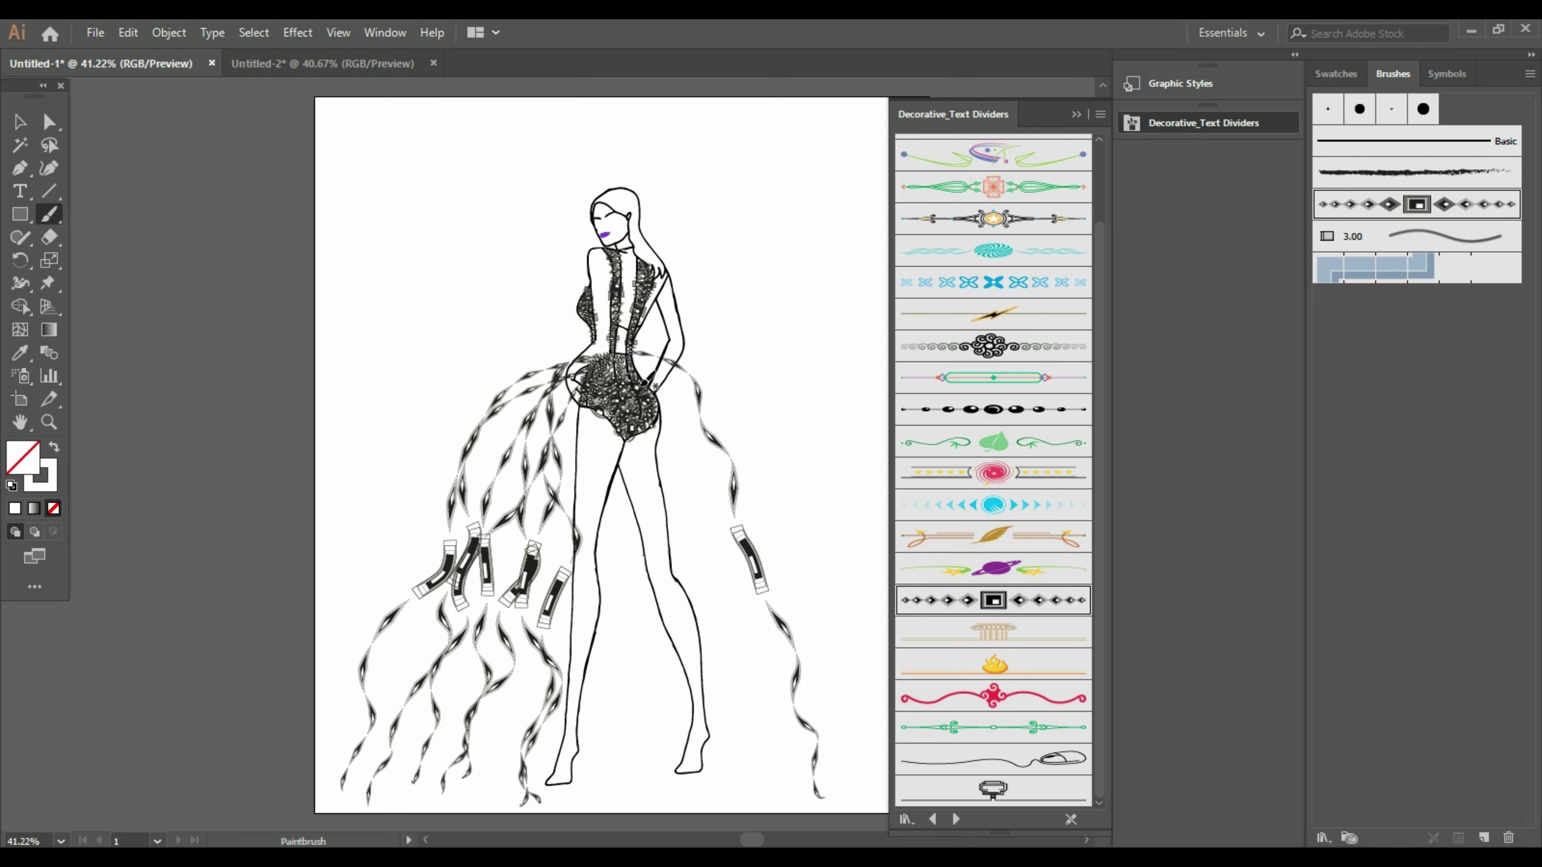
{"action": "left_click_drag", "start_coordinate": [783, 651], "coordinate": [847, 802]}
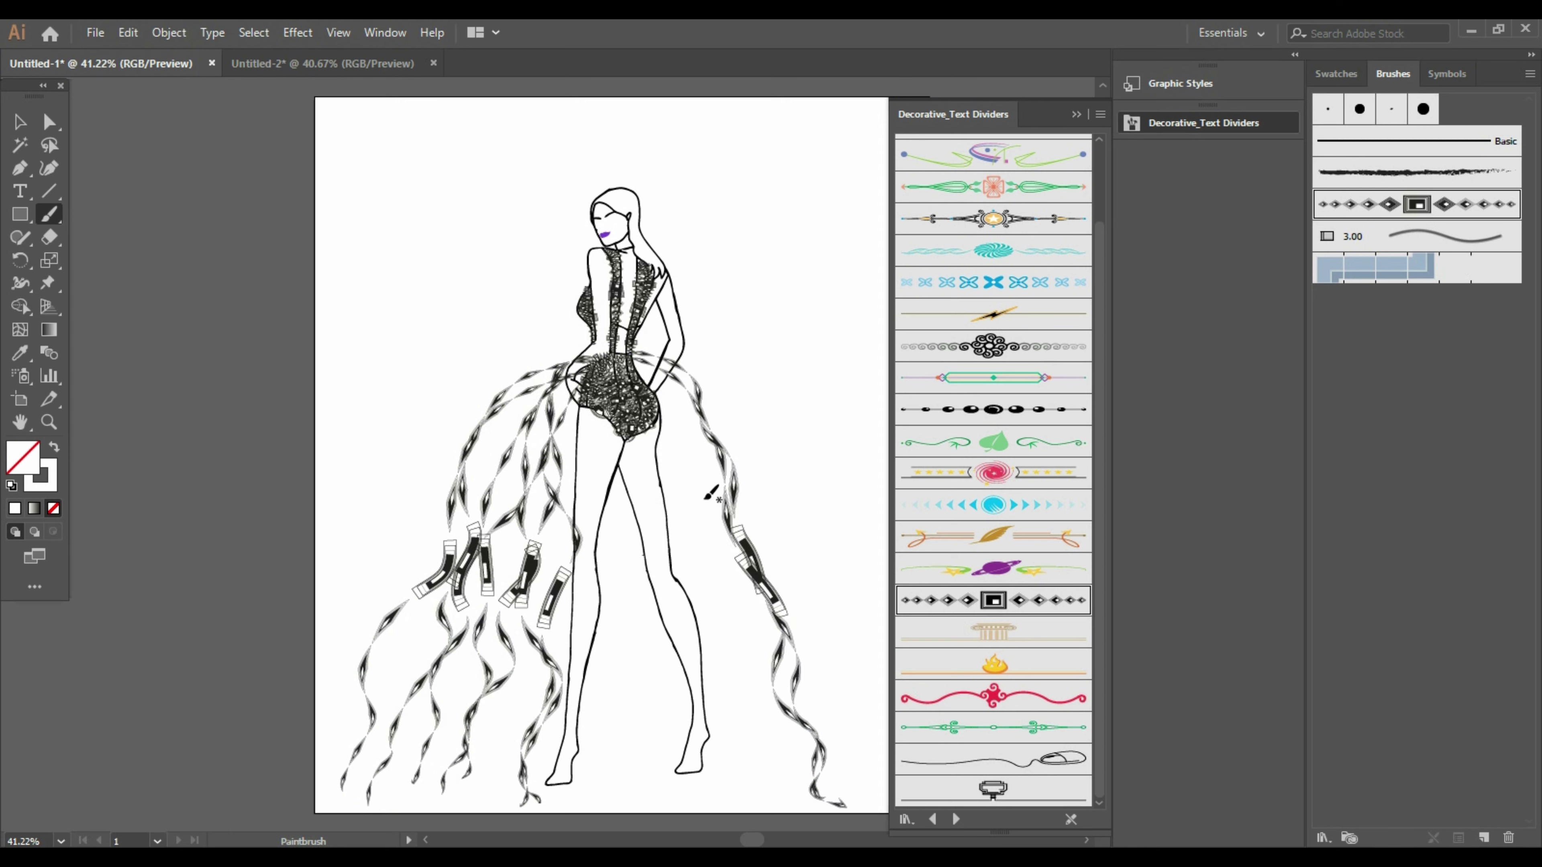
{"action": "mouse_move", "coordinate": [634, 359]}
{"action": "left_mouse_down"}
{"action": "mouse_move", "coordinate": [765, 631]}
{"action": "mouse_move", "coordinate": [812, 787]}
{"action": "left_mouse_up"}
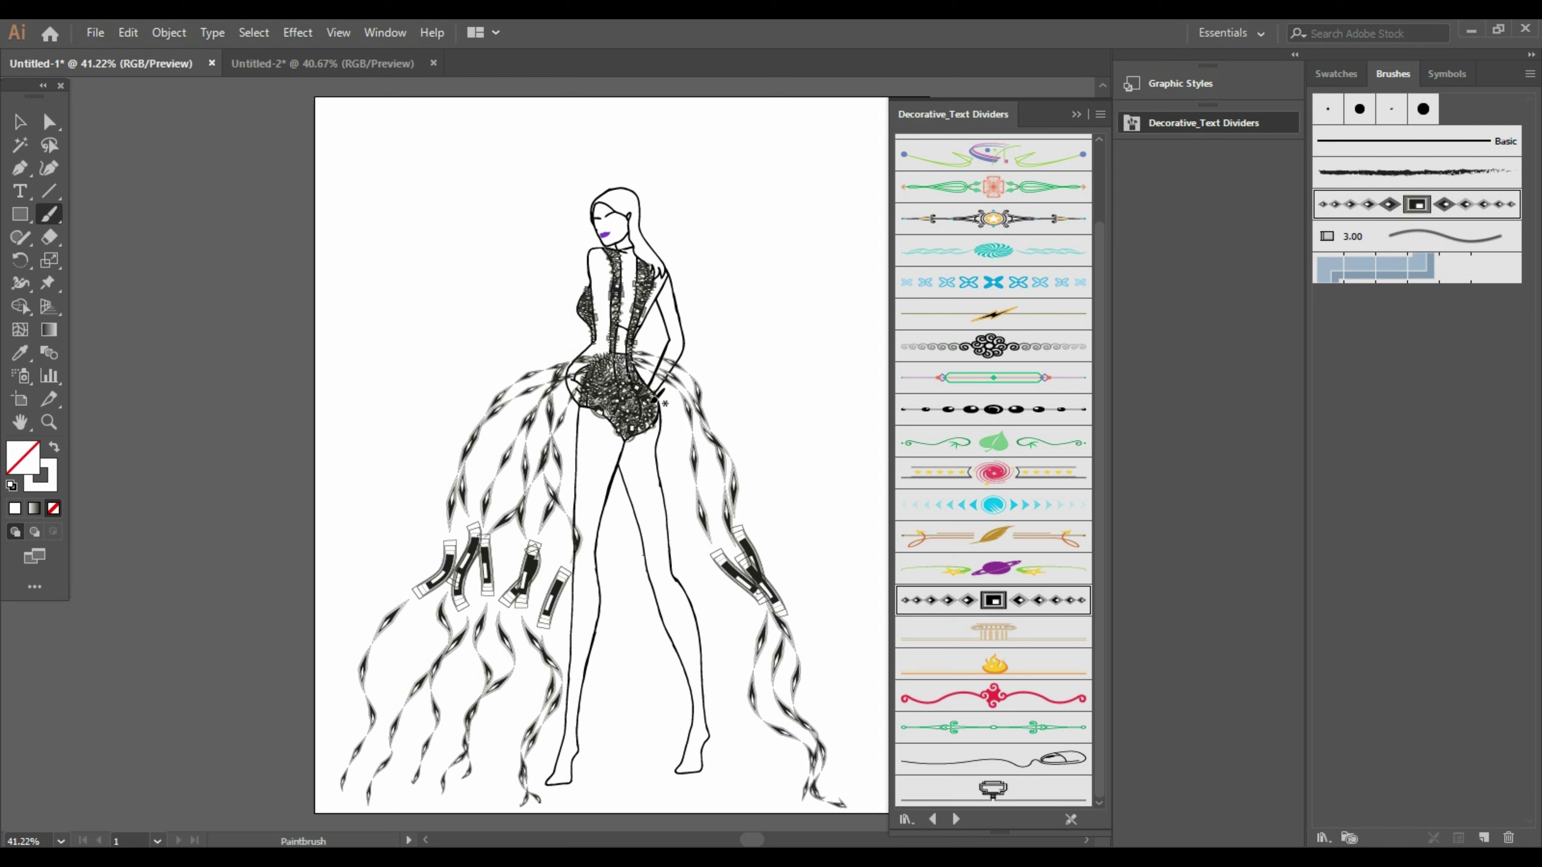
{"action": "mouse_move", "coordinate": [629, 350]}
{"action": "left_mouse_down"}
{"action": "mouse_move", "coordinate": [694, 361]}
{"action": "mouse_move", "coordinate": [833, 607]}
{"action": "mouse_move", "coordinate": [883, 802]}
{"action": "left_mouse_up"}
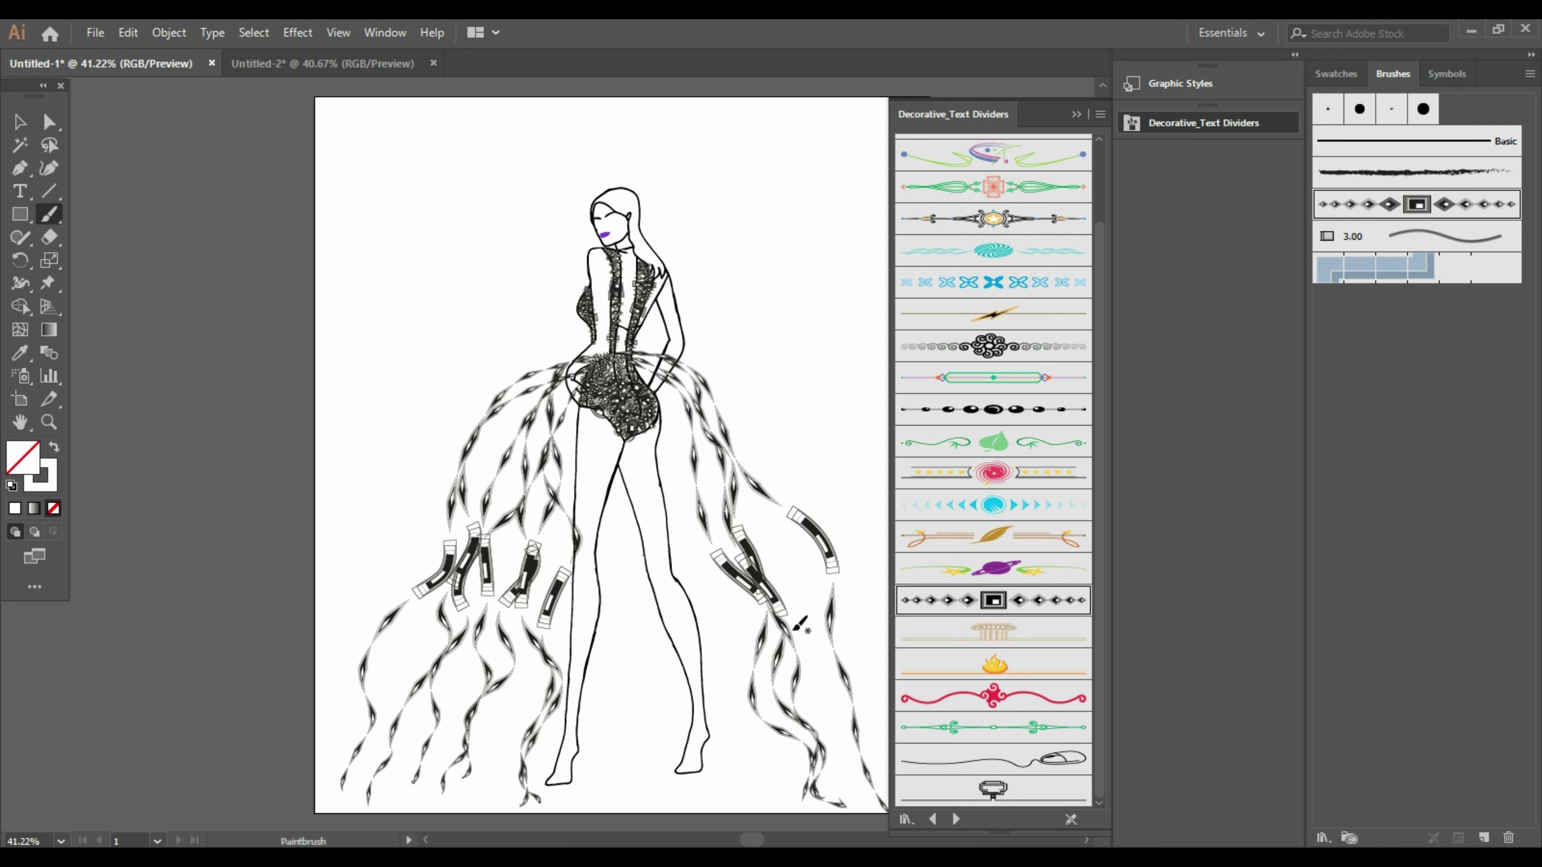
{"action": "mouse_move", "coordinate": [631, 362]}
{"action": "left_mouse_down"}
{"action": "mouse_move", "coordinate": [769, 469]}
{"action": "mouse_move", "coordinate": [851, 778]}
{"action": "mouse_move", "coordinate": [764, 420]}
{"action": "left_mouse_up"}
{"action": "left_click_drag", "start_coordinate": [862, 742], "coordinate": [881, 754]}
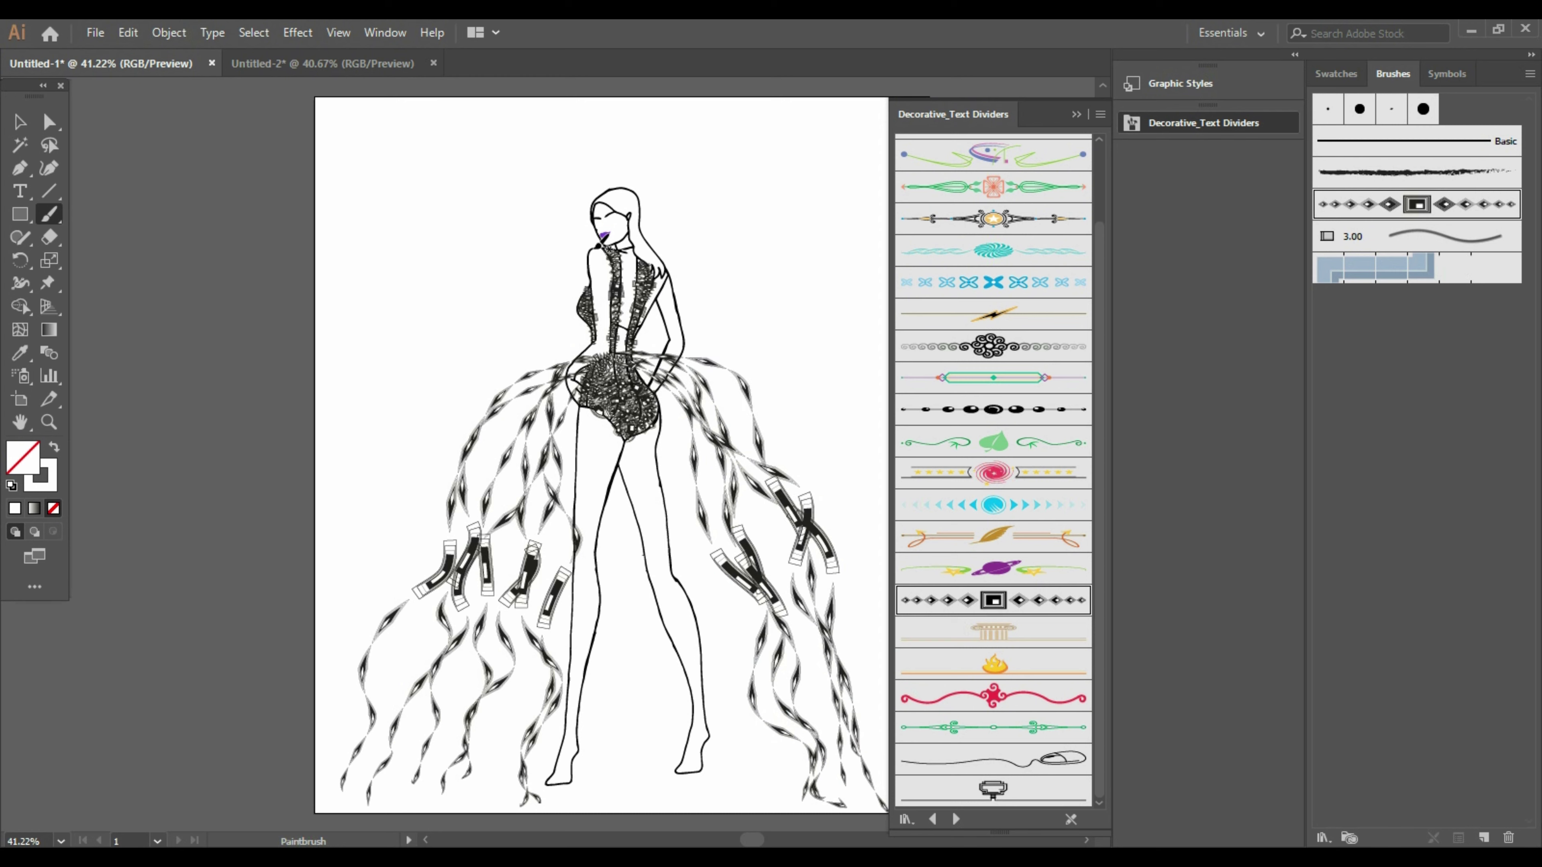
Trace divider strokes from the neck down the back and down the arm
{"action": "left_click_drag", "start_coordinate": [598, 245], "coordinate": [603, 347]}
{"action": "left_click_drag", "start_coordinate": [584, 395], "coordinate": [584, 396]}
{"action": "mouse_move", "coordinate": [664, 282]}
{"action": "left_mouse_down"}
{"action": "mouse_move", "coordinate": [678, 347]}
{"action": "mouse_move", "coordinate": [651, 394]}
{"action": "left_mouse_up"}
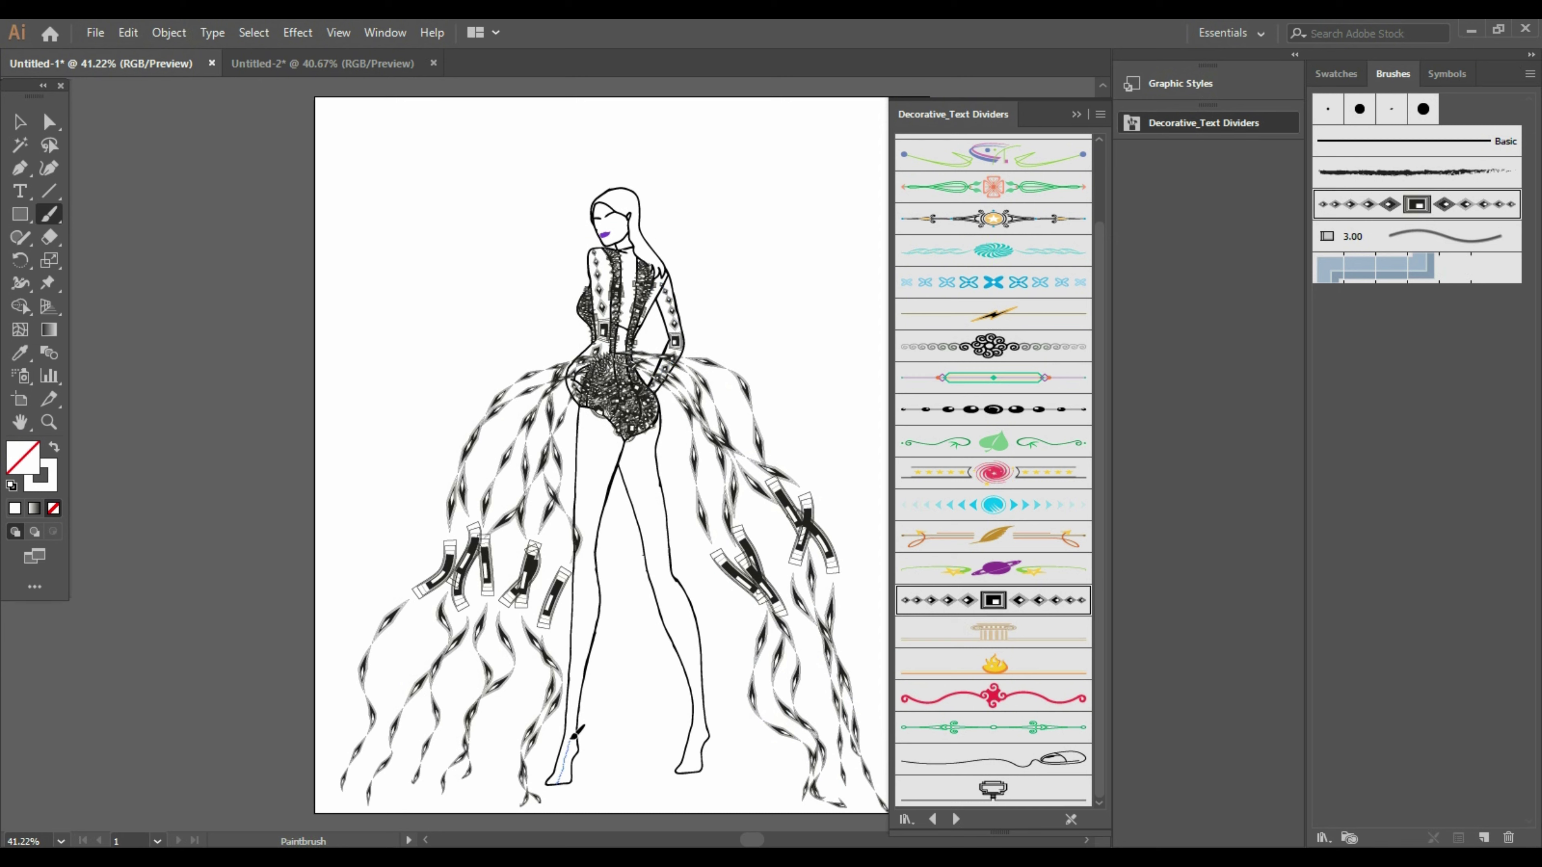
Stroke the leg and add two more divider ribbons on each side of the skirt
{"action": "mouse_move", "coordinate": [577, 688]}
{"action": "left_mouse_down"}
{"action": "mouse_move", "coordinate": [601, 429]}
{"action": "mouse_move", "coordinate": [651, 465]}
{"action": "mouse_move", "coordinate": [692, 669]}
{"action": "mouse_move", "coordinate": [692, 771]}
{"action": "left_mouse_up"}
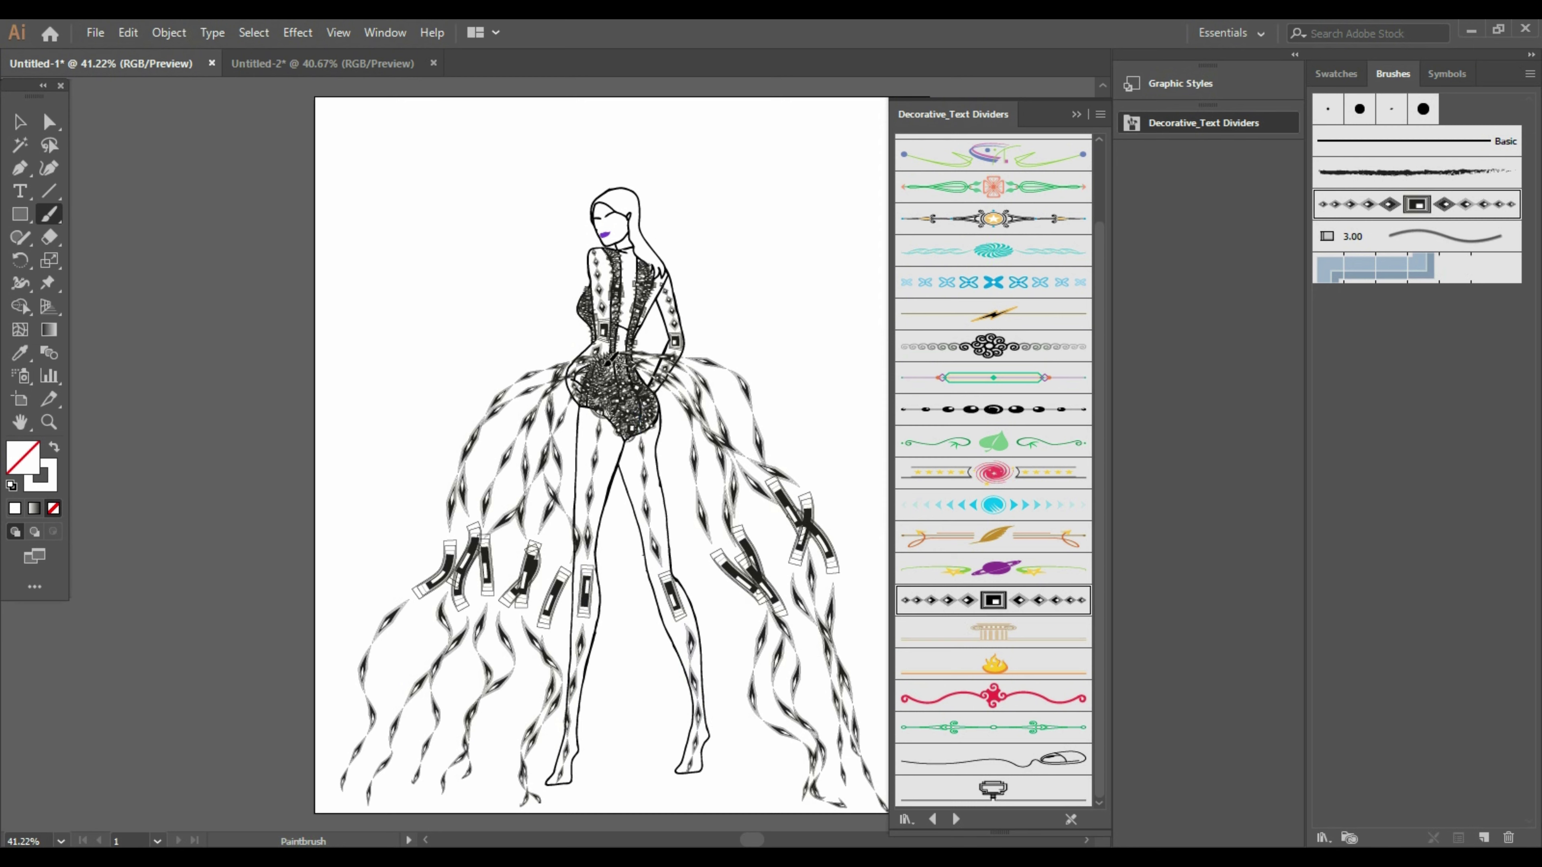
{"action": "mouse_move", "coordinate": [631, 359]}
{"action": "left_mouse_down"}
{"action": "mouse_move", "coordinate": [782, 790]}
{"action": "mouse_move", "coordinate": [853, 817]}
{"action": "left_mouse_up"}
{"action": "left_click_drag", "start_coordinate": [678, 374], "coordinate": [912, 762]}
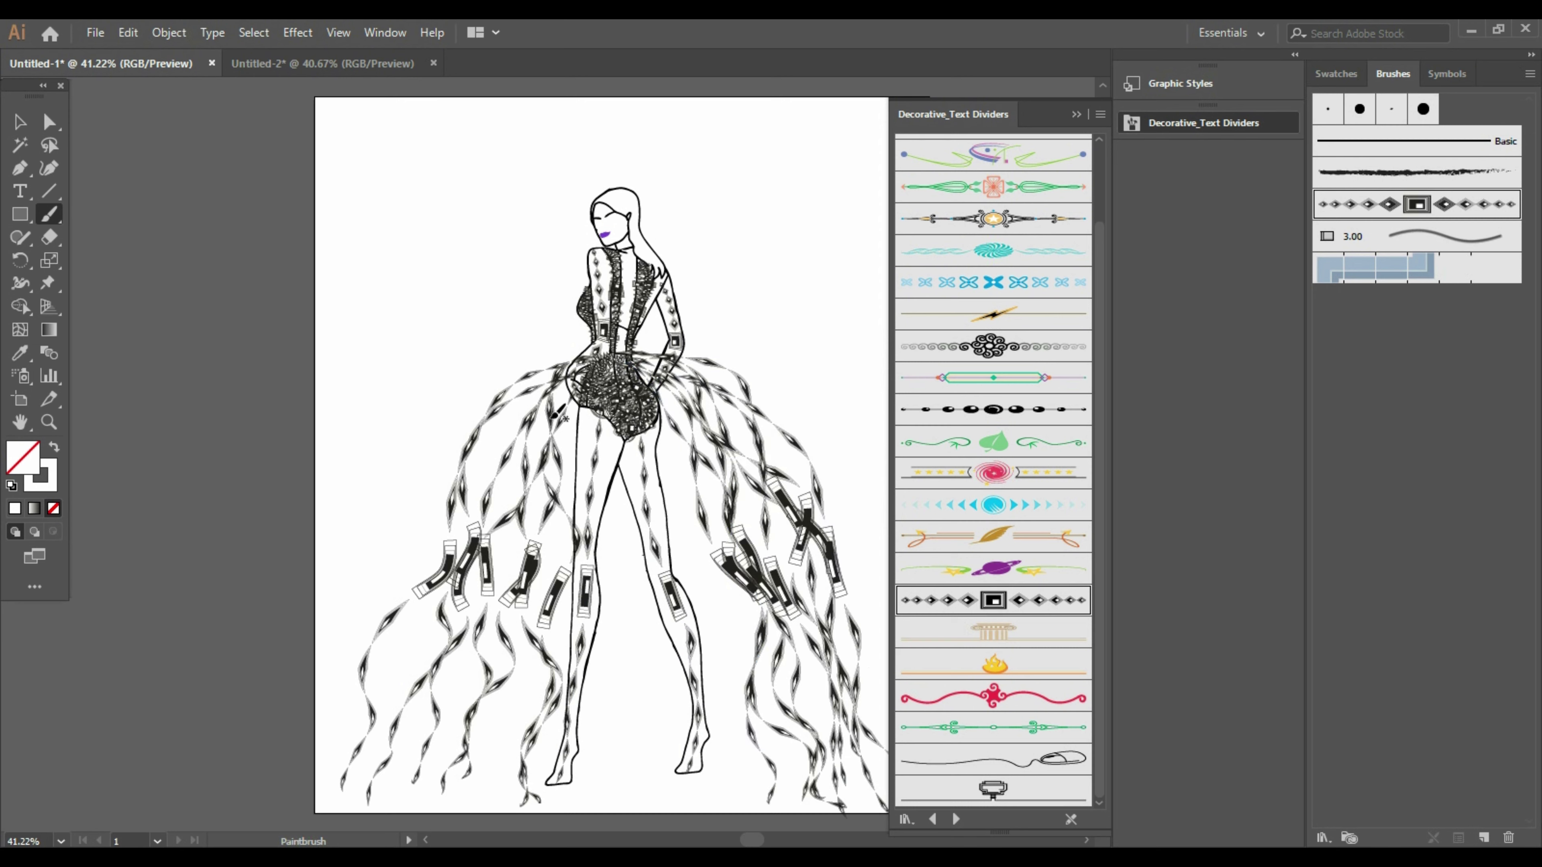
{"action": "mouse_move", "coordinate": [565, 386]}
{"action": "left_mouse_down"}
{"action": "mouse_move", "coordinate": [406, 659]}
{"action": "mouse_move", "coordinate": [425, 766]}
{"action": "left_mouse_up"}
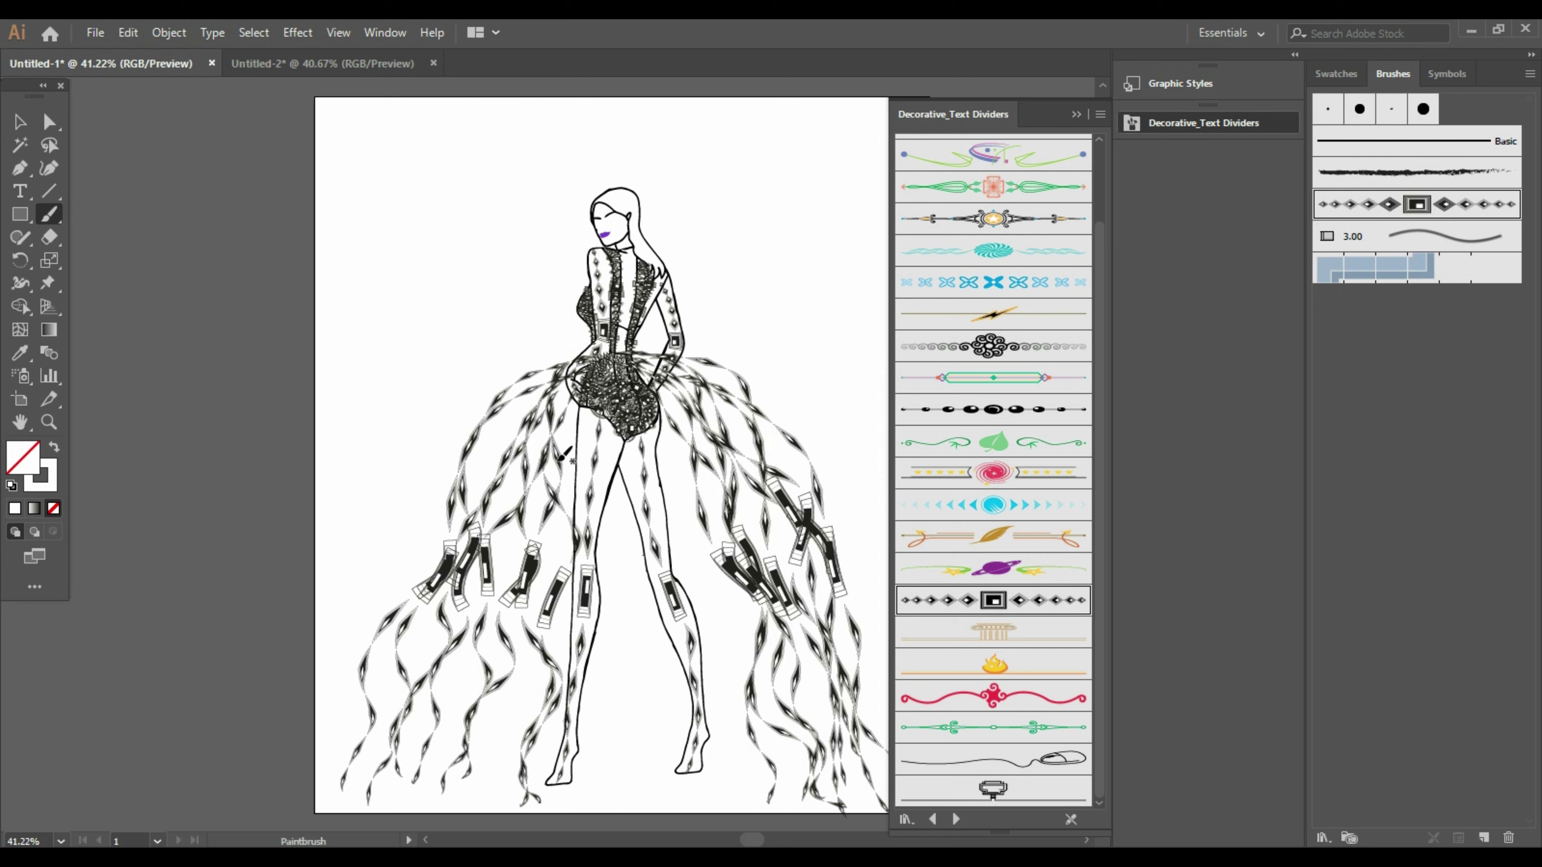
{"action": "mouse_move", "coordinate": [561, 363]}
{"action": "left_mouse_down"}
{"action": "mouse_move", "coordinate": [383, 567]}
{"action": "mouse_move", "coordinate": [403, 734]}
{"action": "left_mouse_up"}
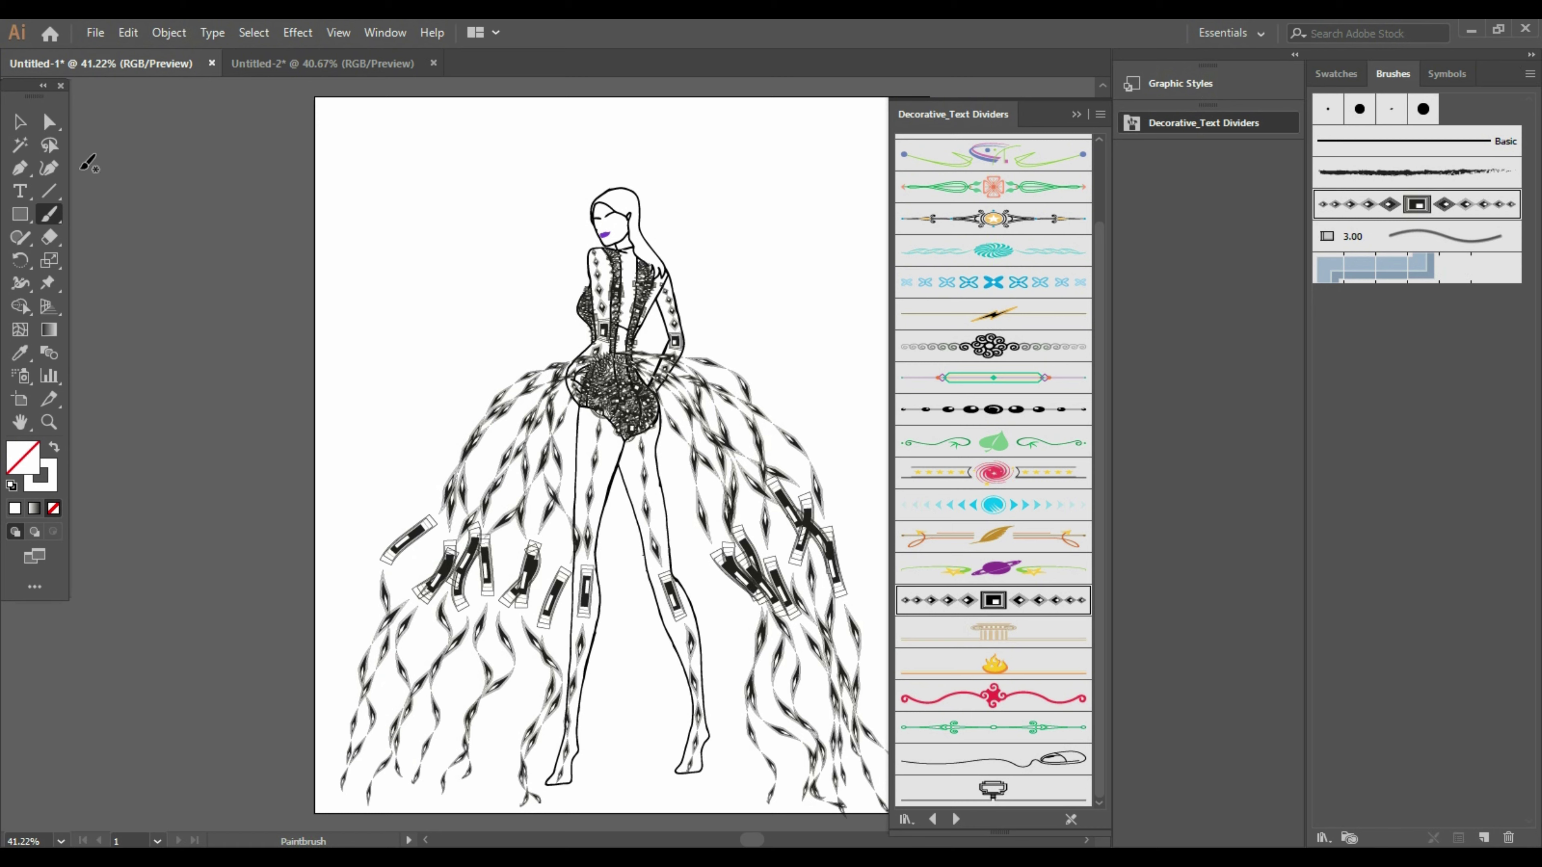
Switch to the ornate top brush of the Decorative_Text Dividers library with the Paintbrush
{"action": "key", "text": "v"}
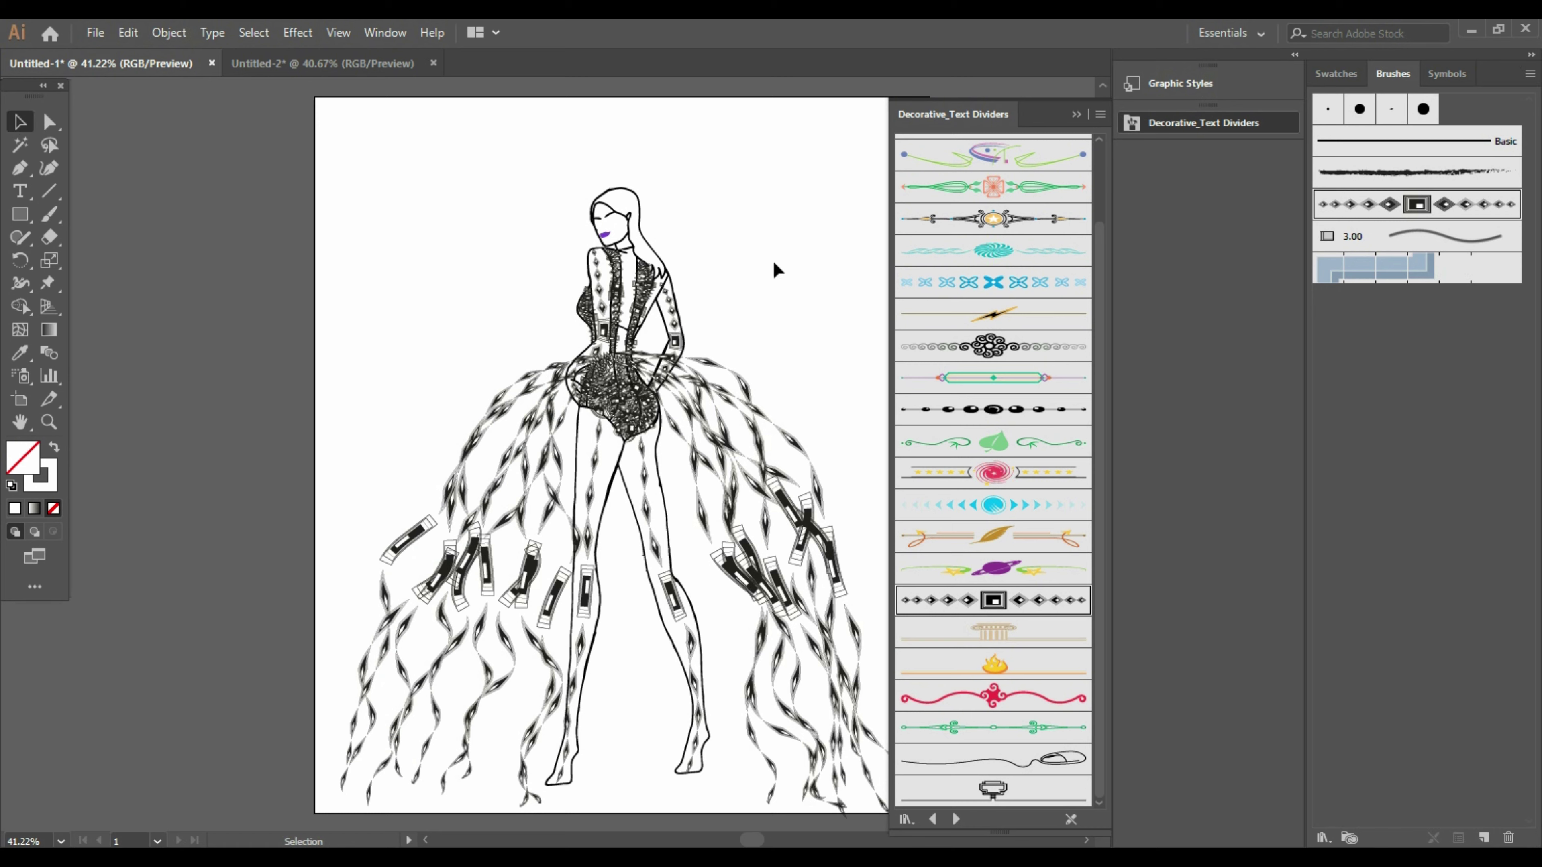
{"action": "scroll", "coordinate": [1049, 418], "scroll_direction": "up", "scroll_amount": 3}
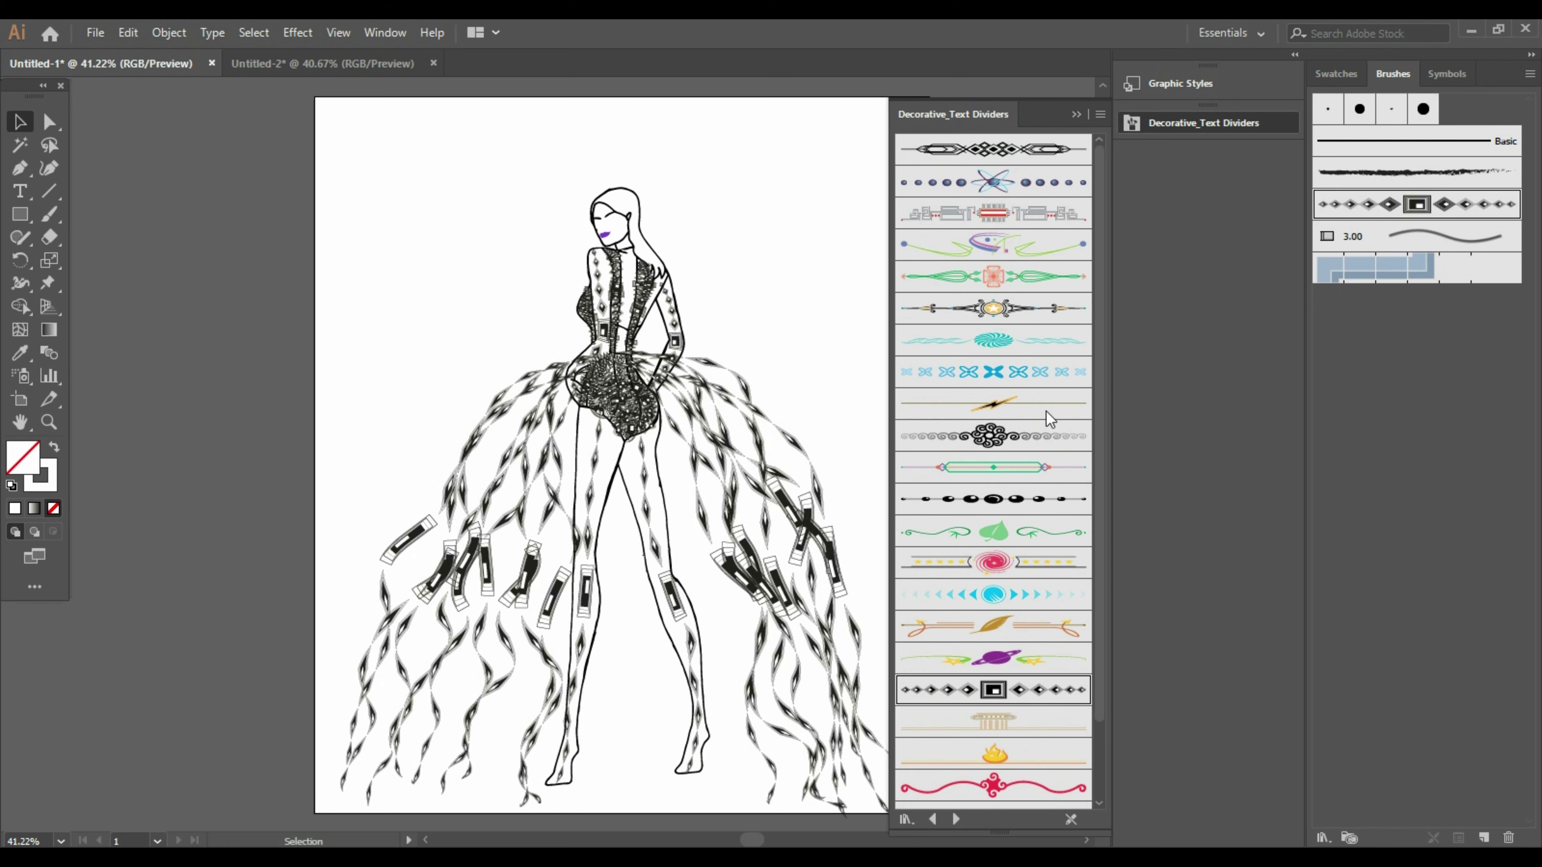
{"action": "left_click", "coordinate": [1058, 153]}
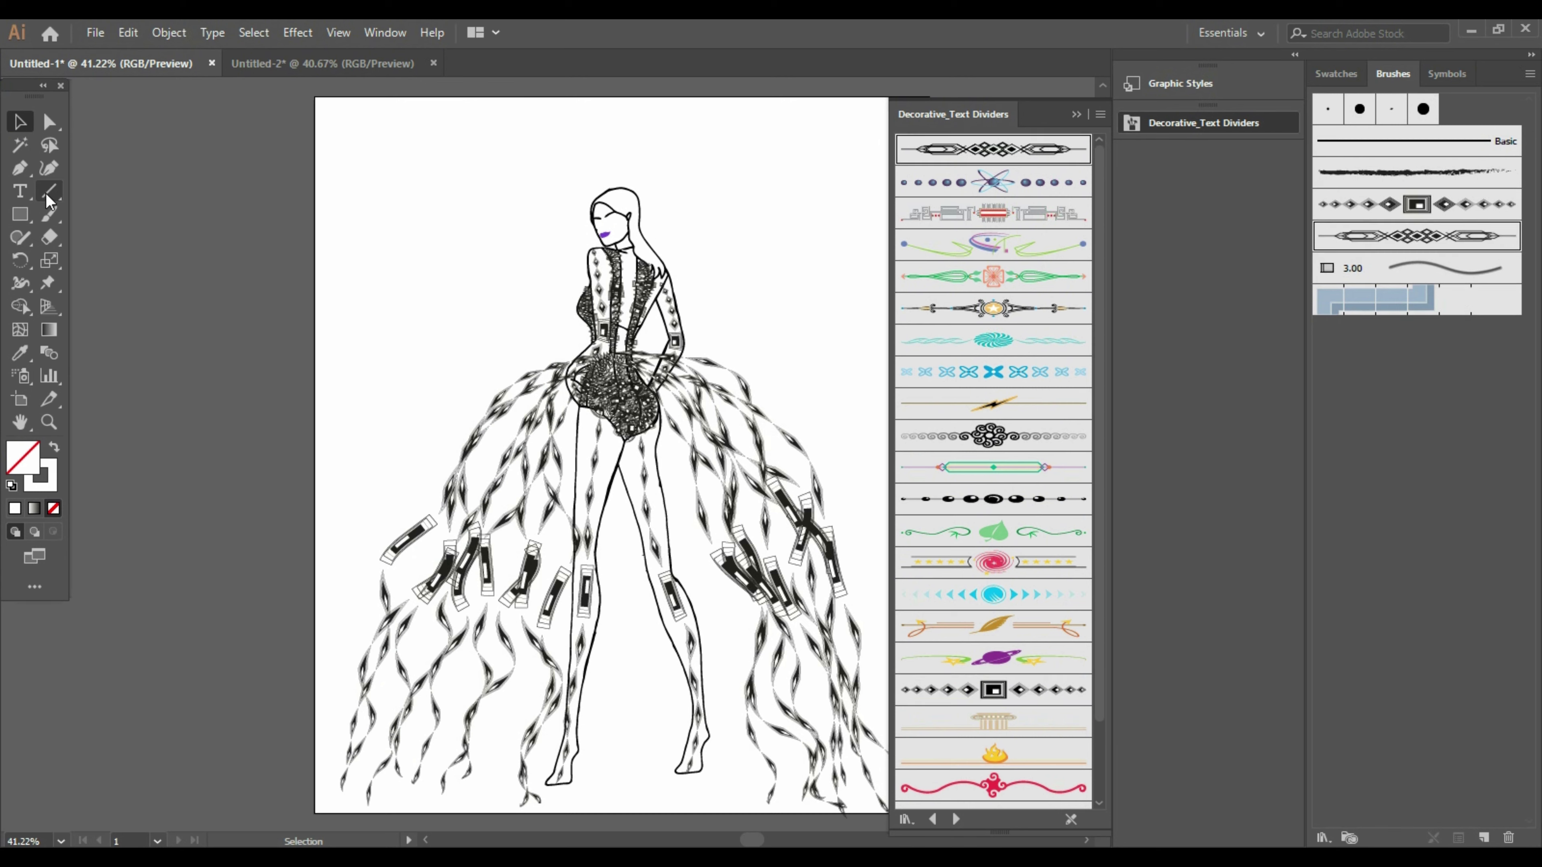
{"action": "left_click", "coordinate": [50, 169]}
{"action": "left_click", "coordinate": [50, 215]}
Make a test scribble at the top-left, then paint looping hair strands above the head
{"action": "left_click_drag", "start_coordinate": [358, 162], "coordinate": [341, 183]}
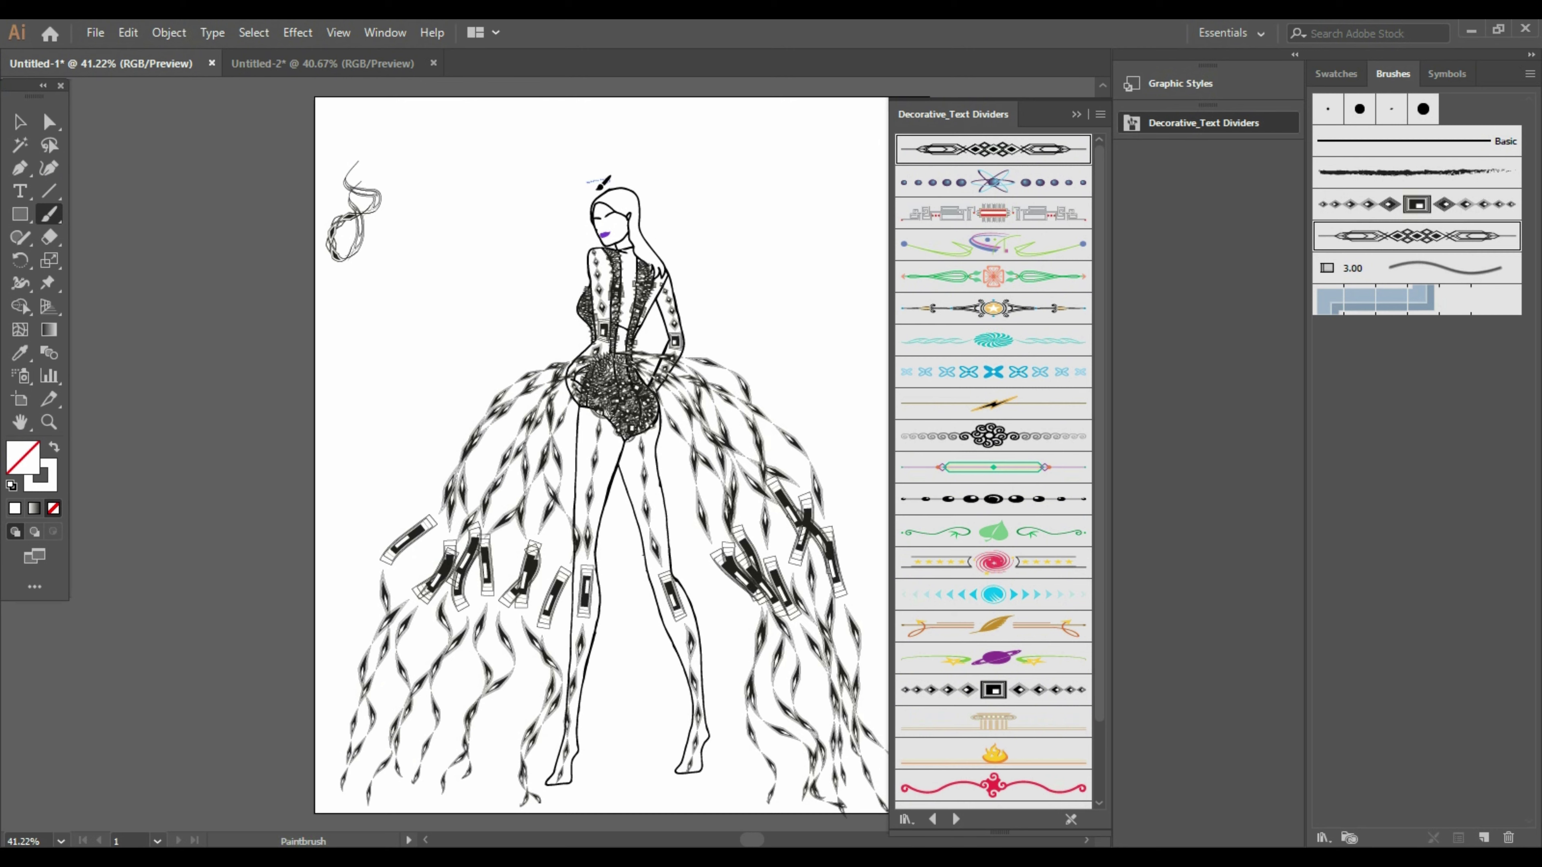
{"action": "mouse_move", "coordinate": [629, 203]}
{"action": "left_mouse_down"}
{"action": "mouse_move", "coordinate": [612, 178]}
{"action": "mouse_move", "coordinate": [631, 174]}
{"action": "left_mouse_up"}
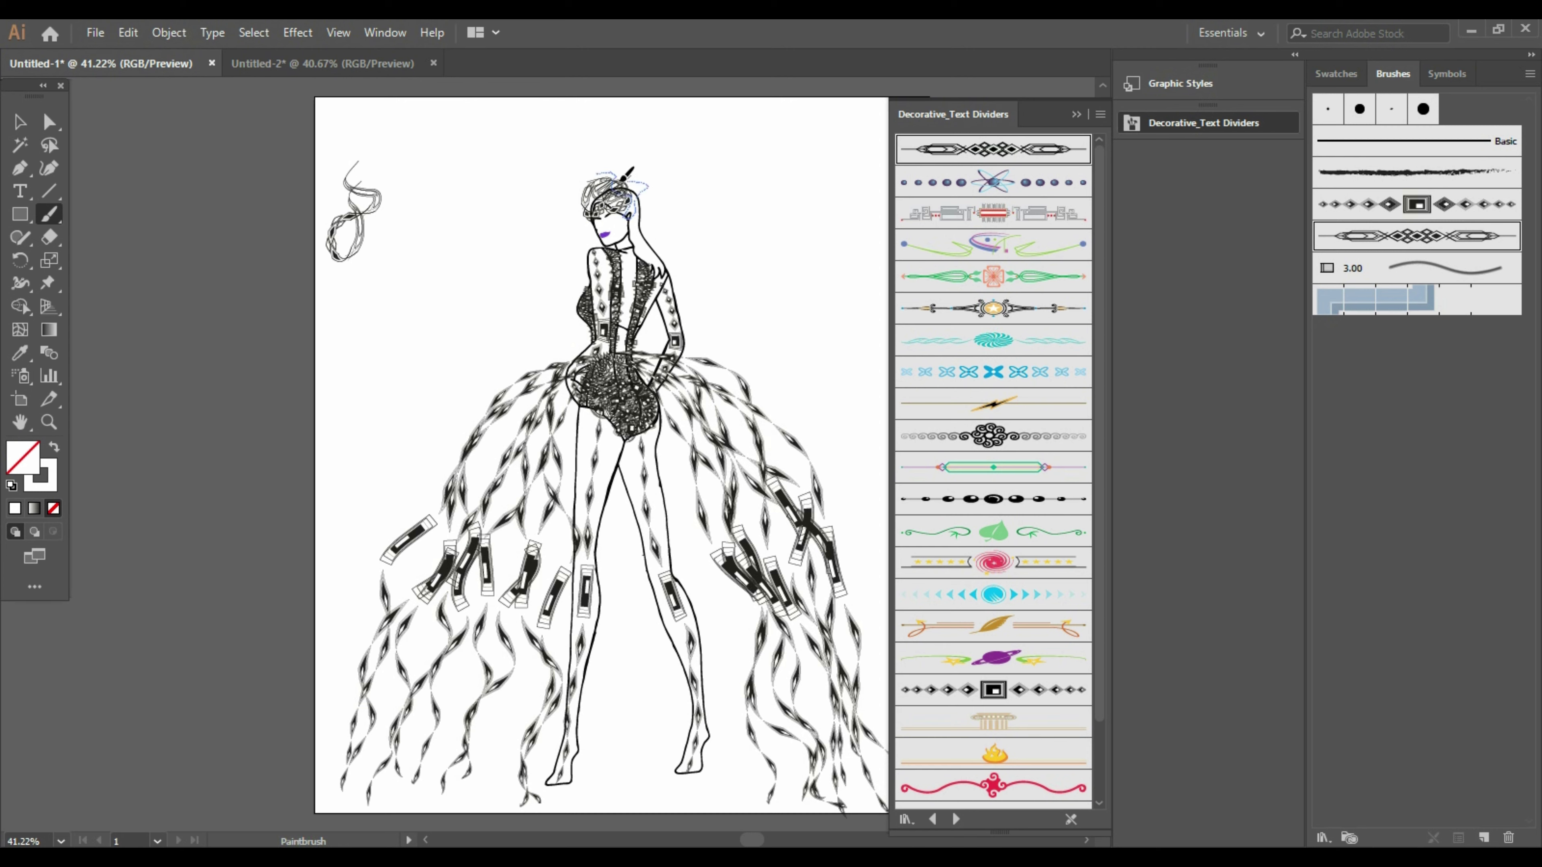
{"action": "mouse_move", "coordinate": [623, 180]}
{"action": "left_mouse_down"}
{"action": "mouse_move", "coordinate": [643, 182]}
{"action": "mouse_move", "coordinate": [604, 191]}
{"action": "left_mouse_up"}
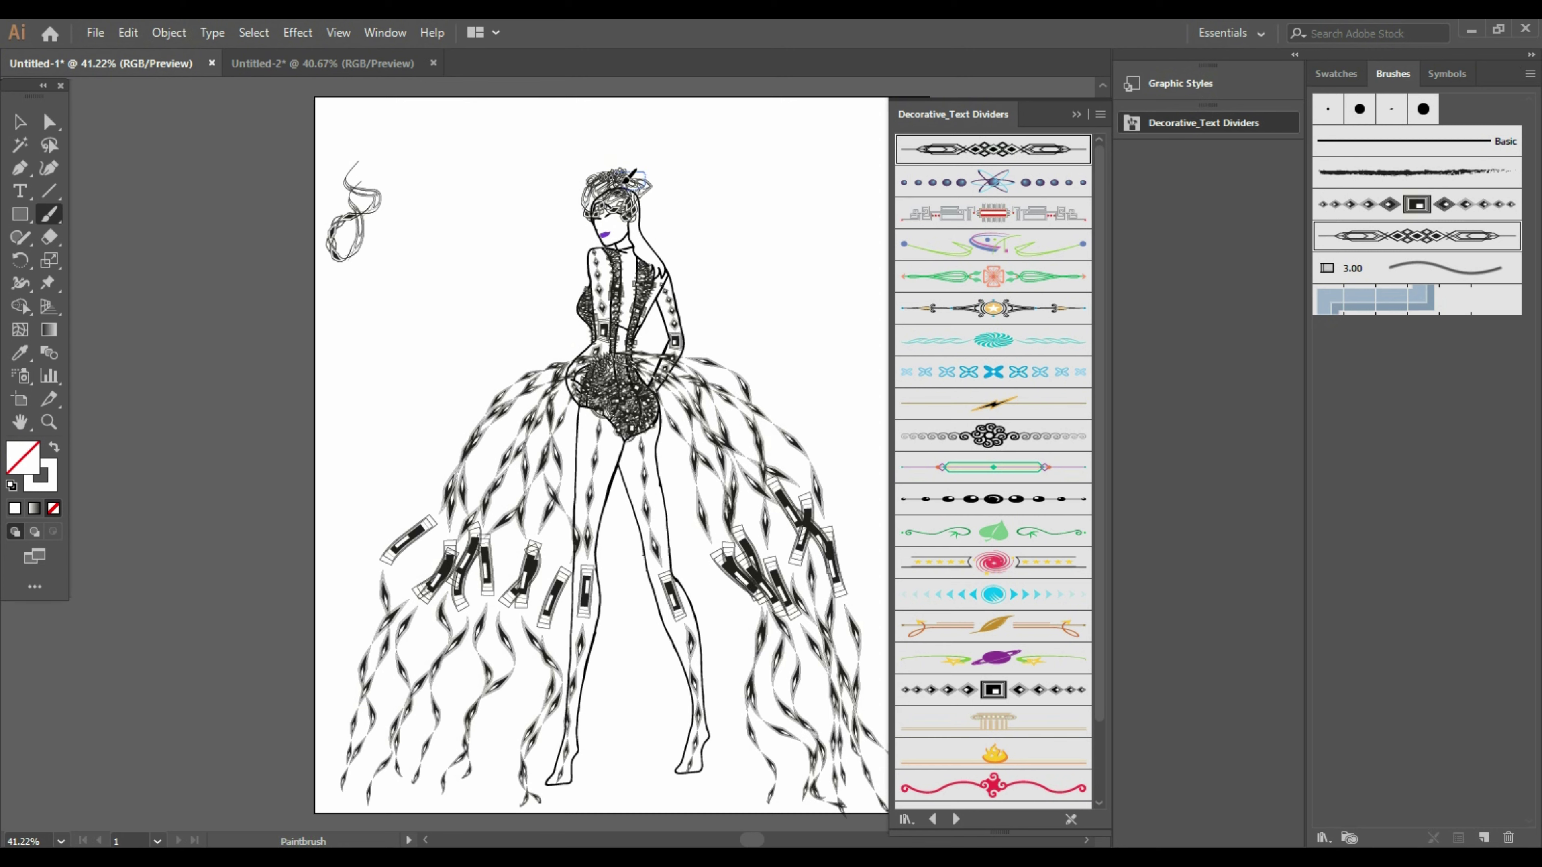
Add another hair strand, then marquee-select the trial scribble at the page's top-left
{"action": "mouse_move", "coordinate": [612, 159]}
{"action": "left_mouse_down"}
{"action": "mouse_move", "coordinate": [592, 173]}
{"action": "mouse_move", "coordinate": [595, 200]}
{"action": "mouse_move", "coordinate": [674, 207]}
{"action": "left_mouse_up"}
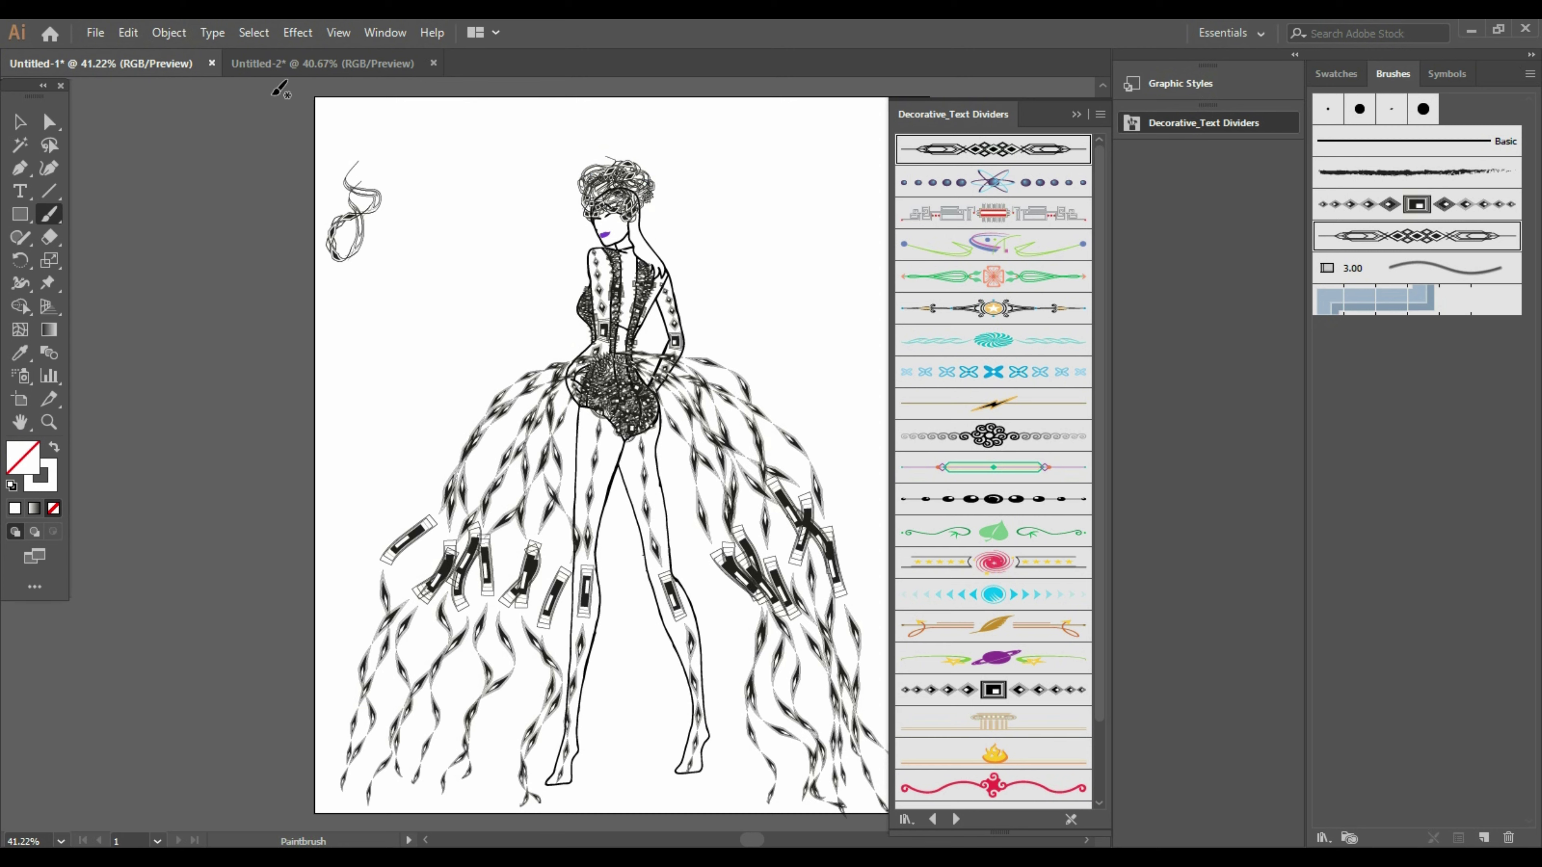
{"action": "left_click", "coordinate": [18, 122]}
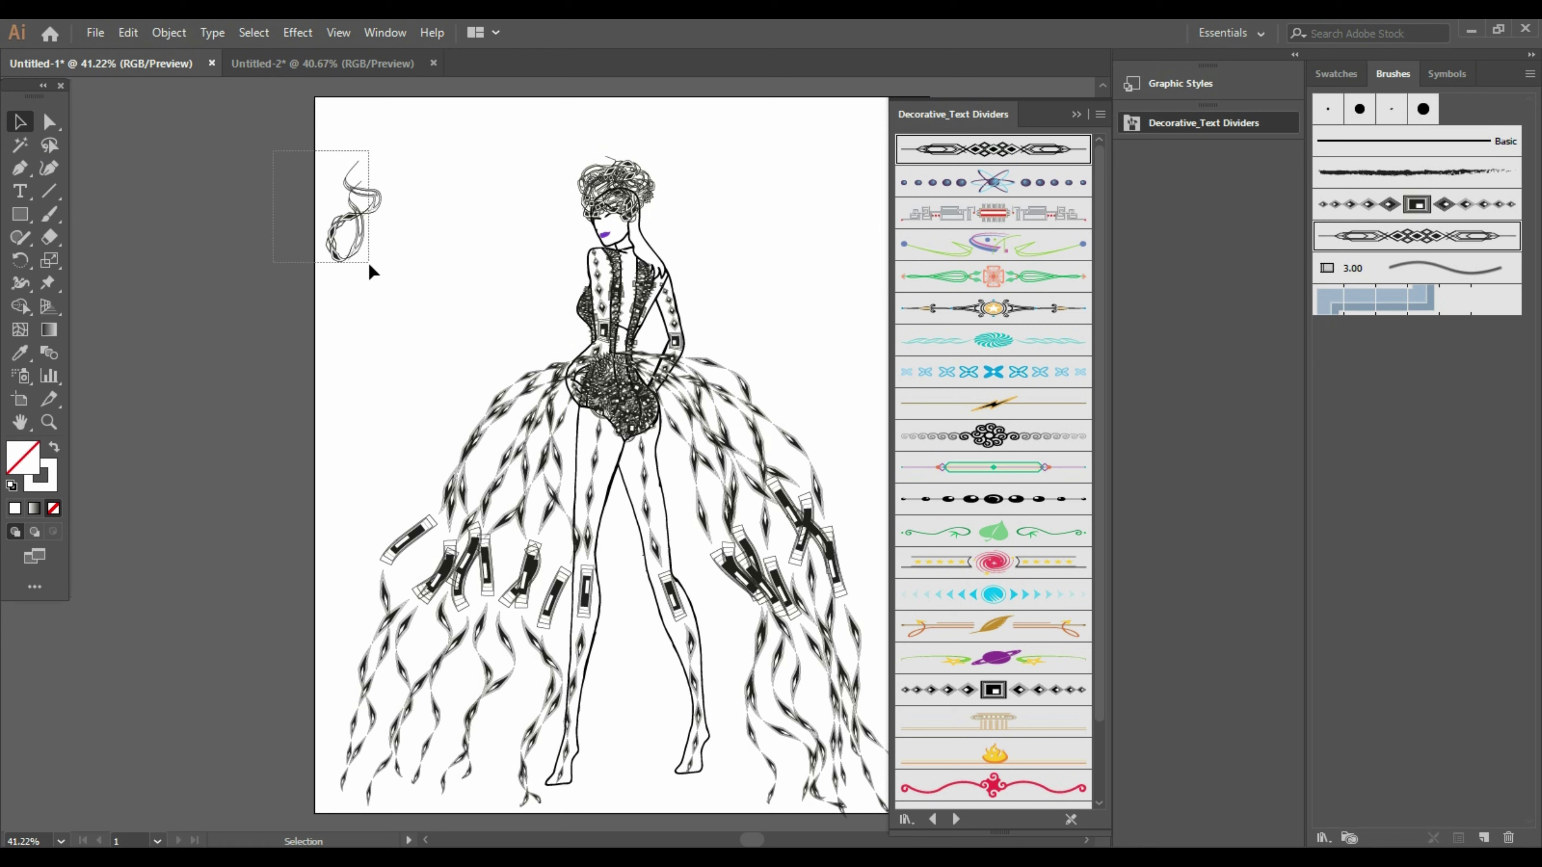
{"action": "left_click_drag", "start_coordinate": [368, 263], "coordinate": [678, 293]}
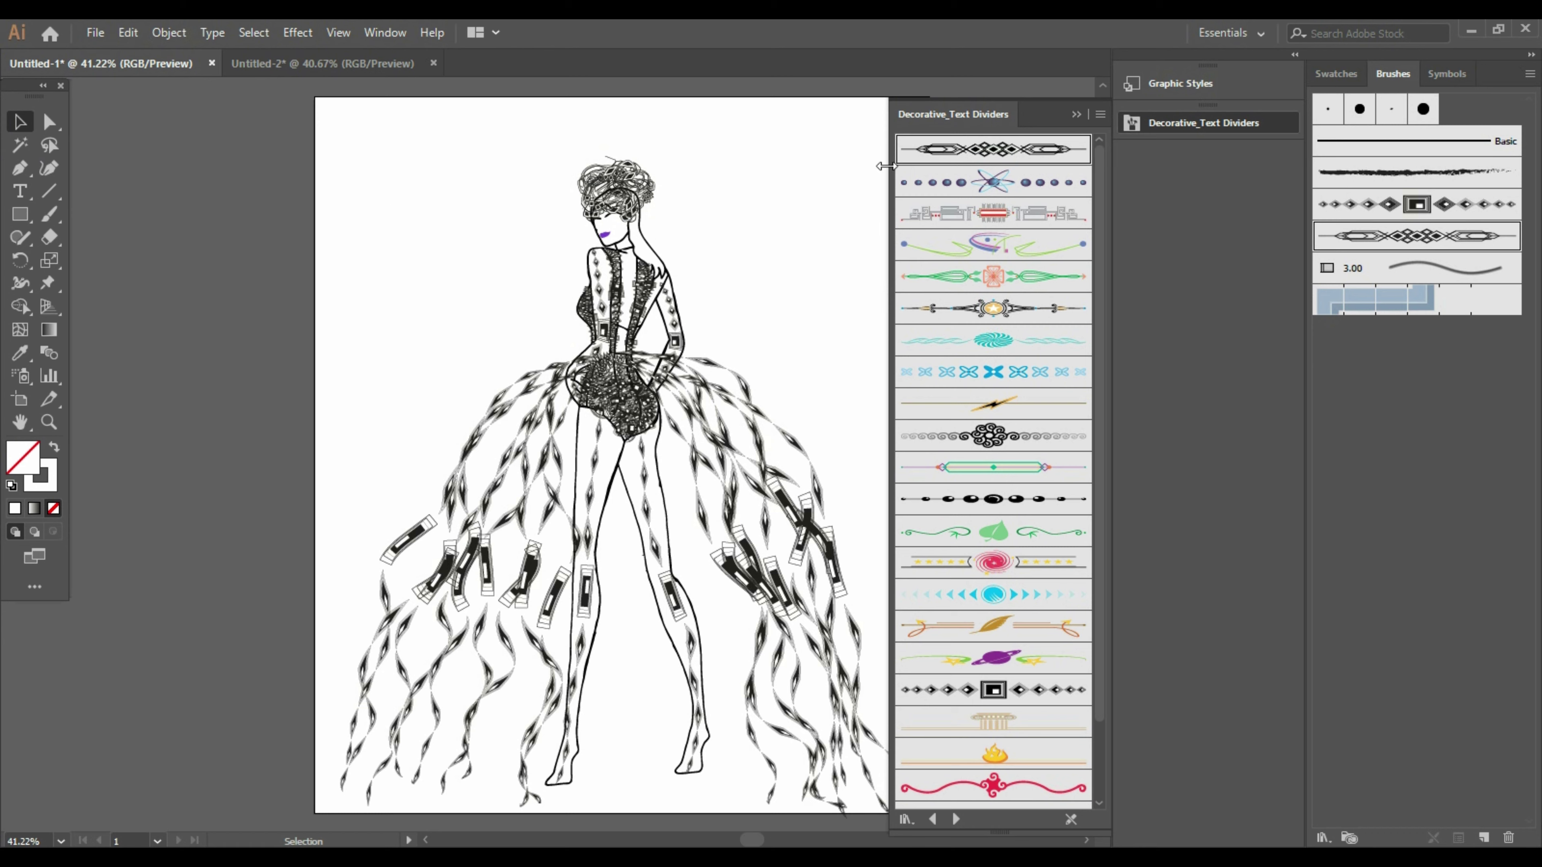
Close the divider library and bring the feather from Untitled-2 beside the figure's head
{"action": "left_click", "coordinate": [1080, 111]}
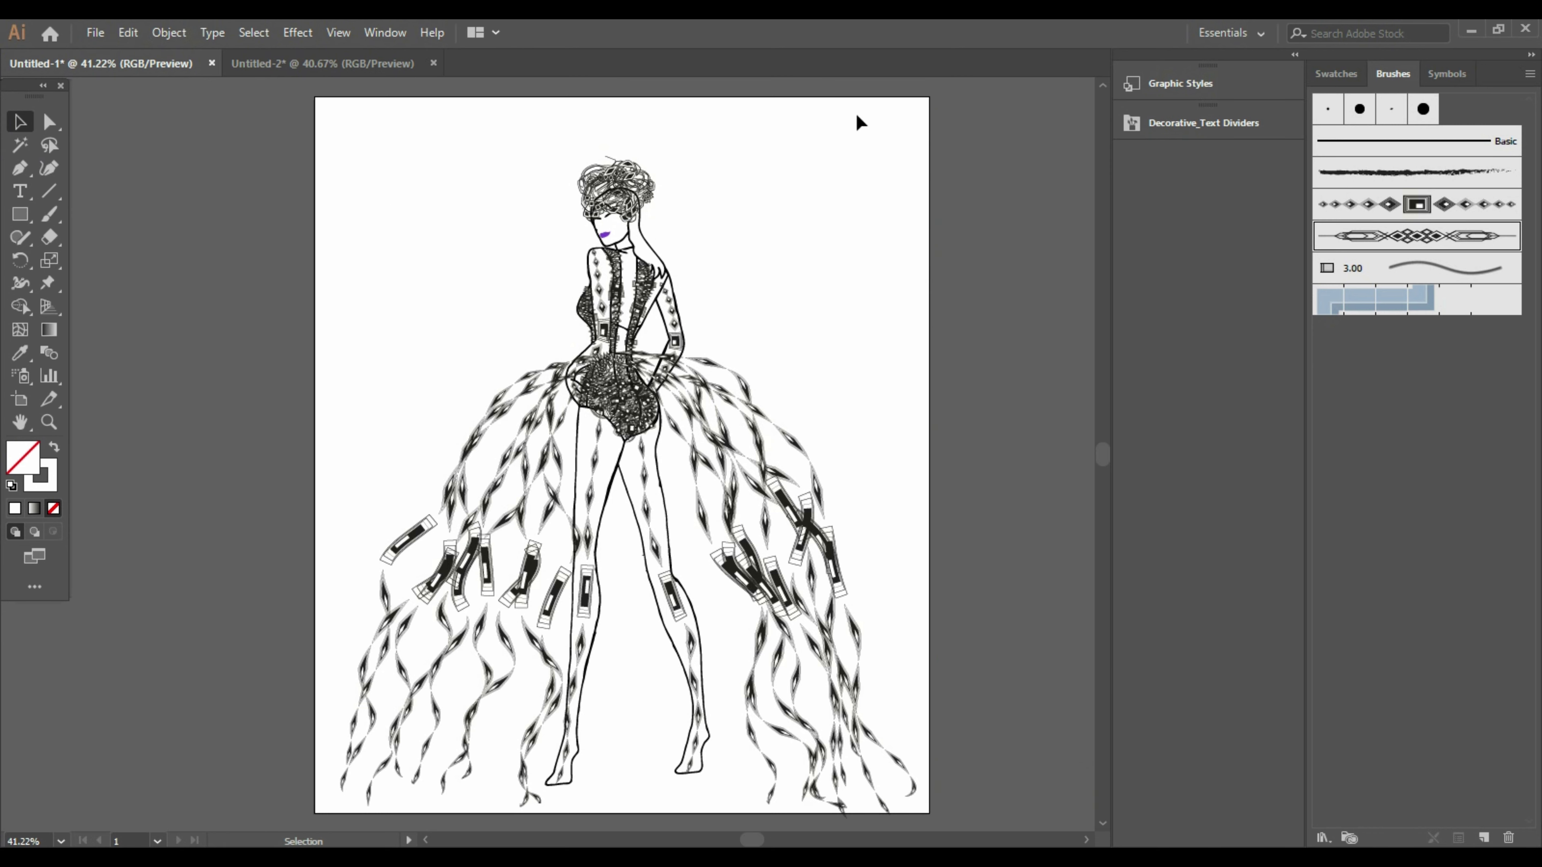
{"action": "left_click", "coordinate": [328, 63]}
{"action": "left_click", "coordinate": [586, 387]}
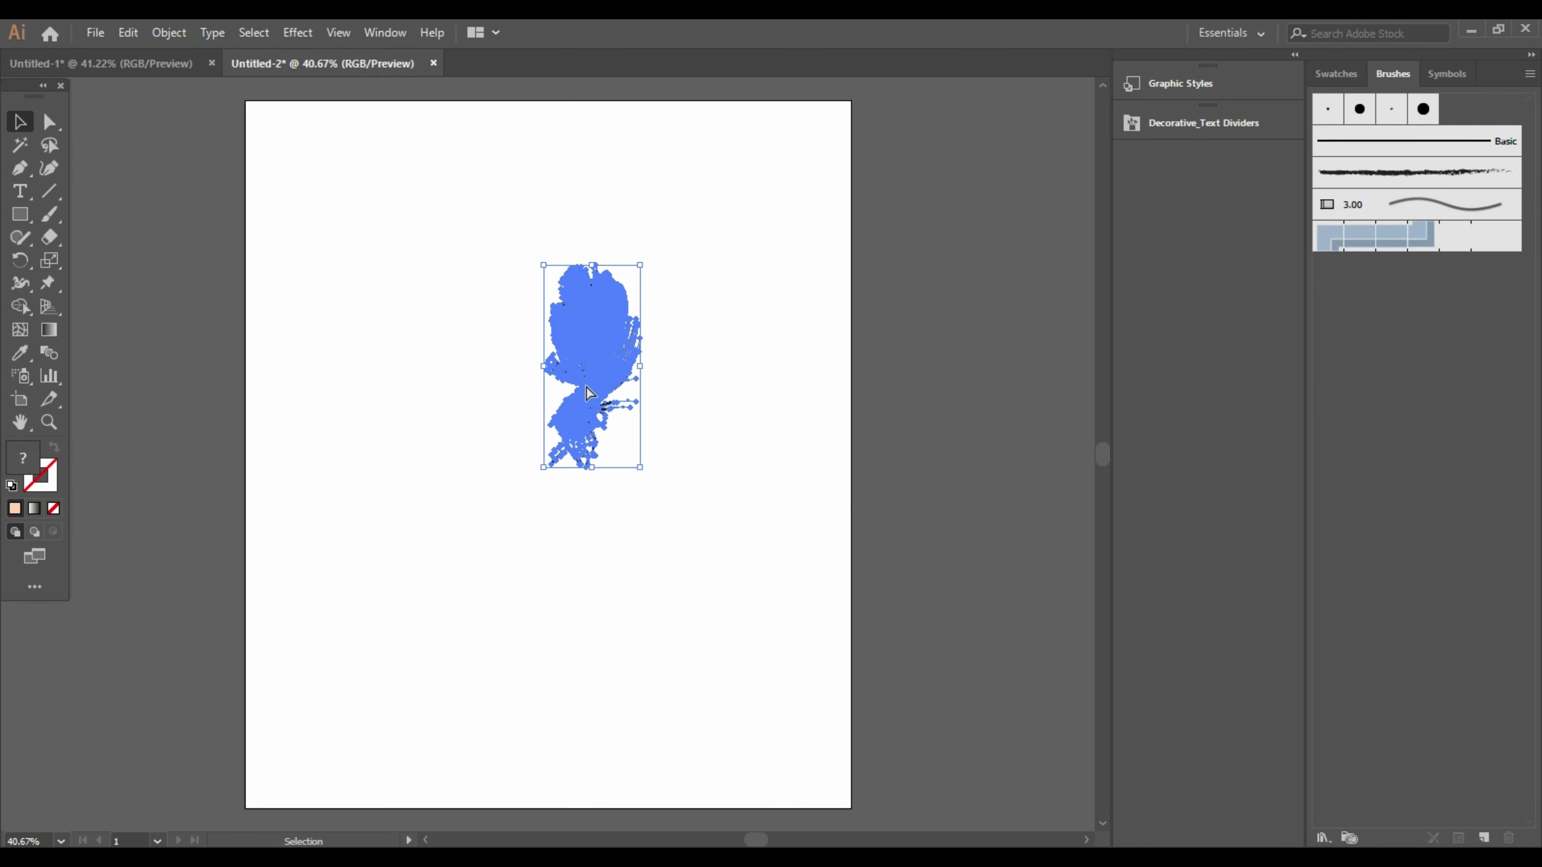
{"action": "left_click", "coordinate": [159, 63]}
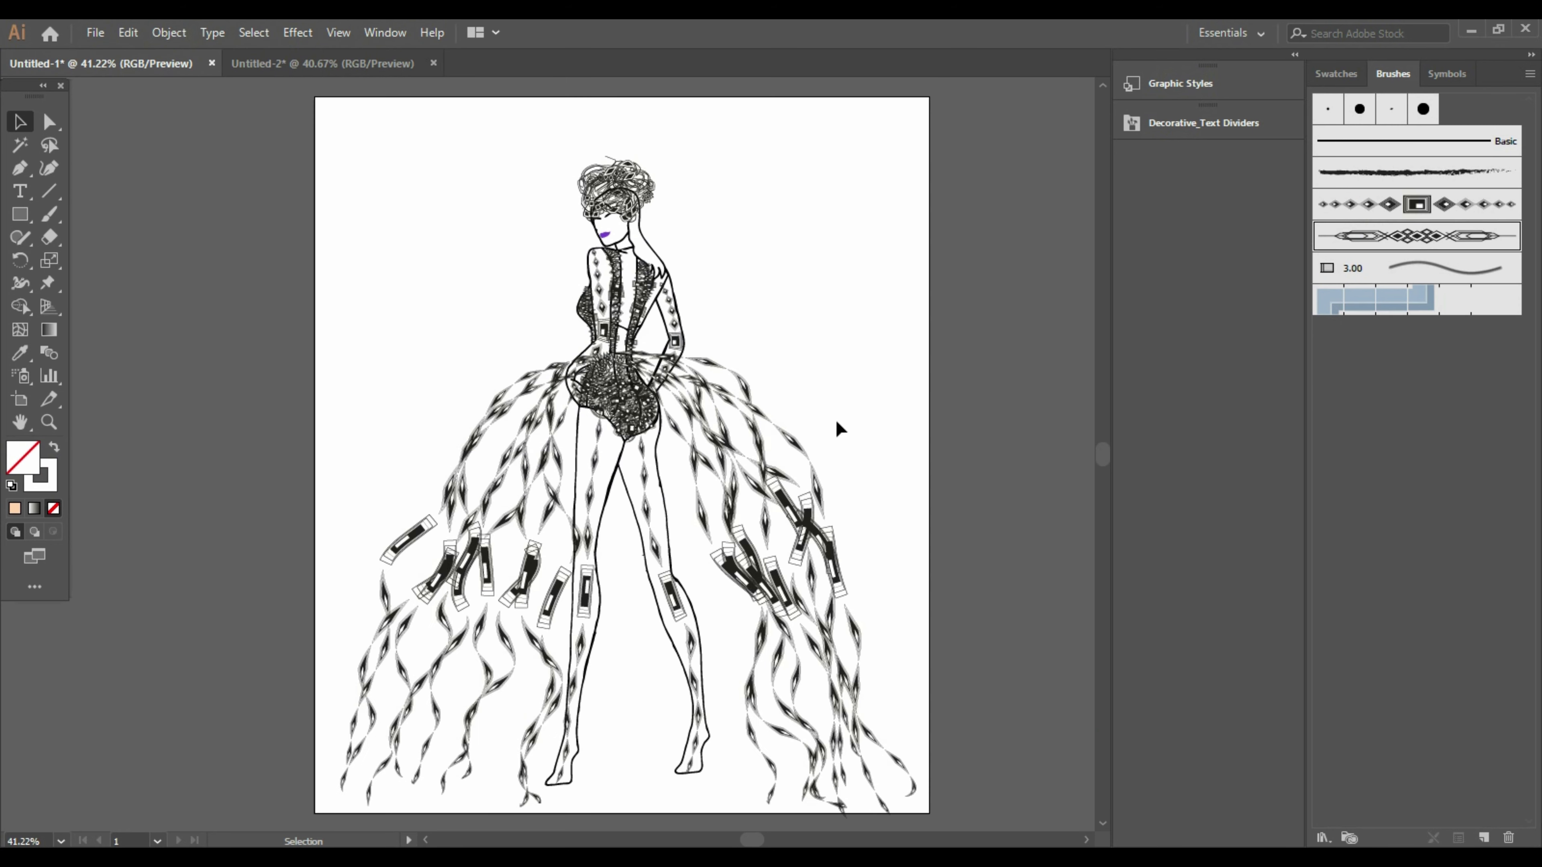
{"action": "key", "text": "ctrl+v"}
{"action": "mouse_move", "coordinate": [562, 446]}
{"action": "left_mouse_down"}
{"action": "mouse_move", "coordinate": [750, 243]}
{"action": "mouse_move", "coordinate": [681, 225]}
{"action": "mouse_move", "coordinate": [730, 194]}
{"action": "left_mouse_up"}
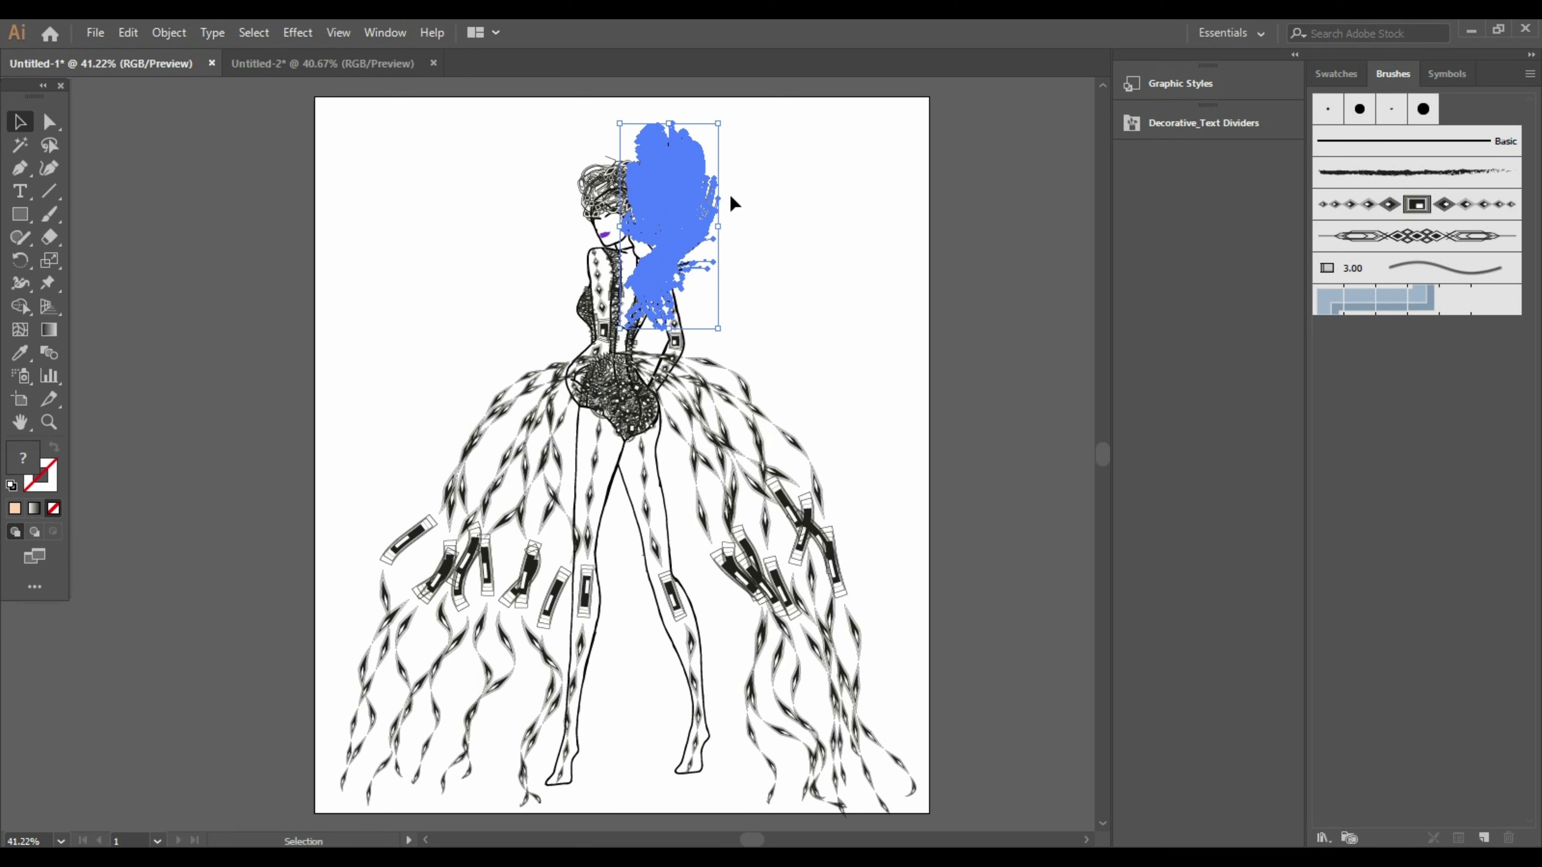
{"action": "left_click", "coordinate": [751, 202]}
Rotate the feather to angle outward and nudge it right and down
{"action": "left_click", "coordinate": [691, 207]}
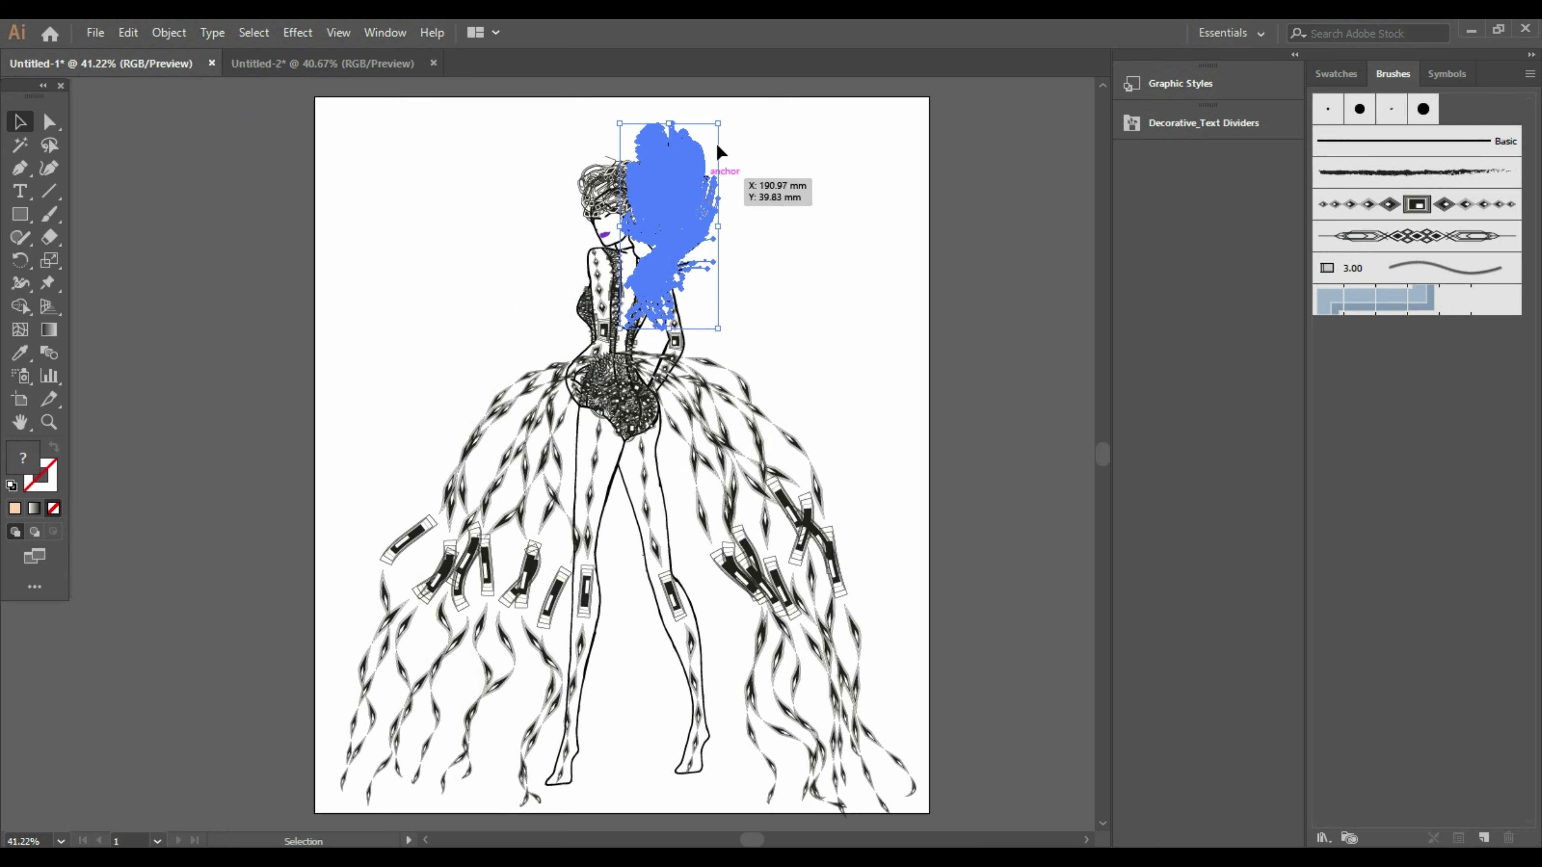
{"action": "left_click_drag", "start_coordinate": [727, 114], "coordinate": [847, 282]}
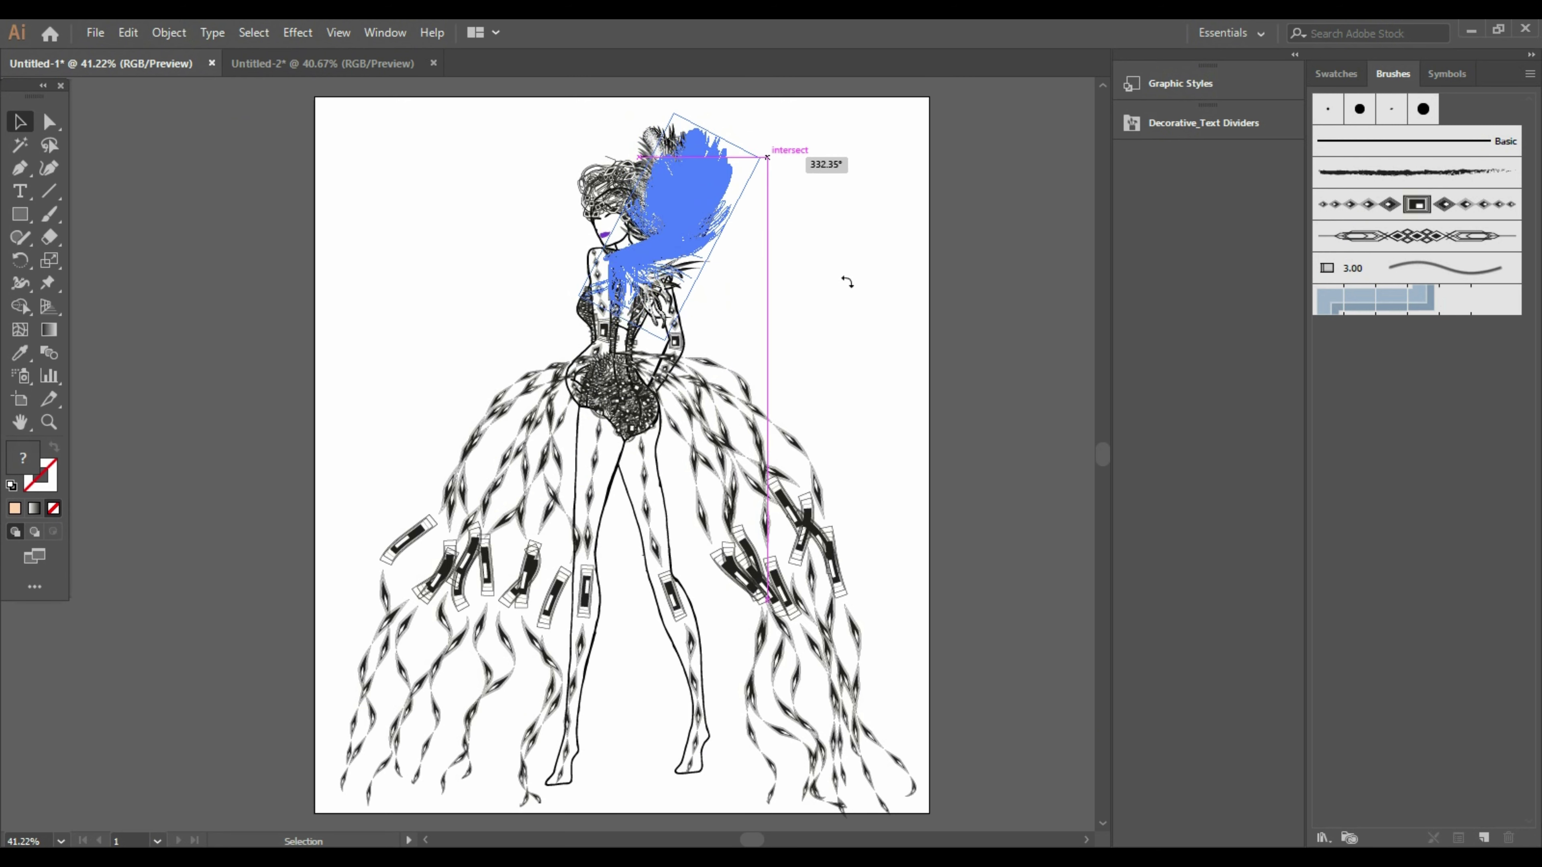
{"action": "left_click_drag", "start_coordinate": [685, 217], "coordinate": [721, 228]}
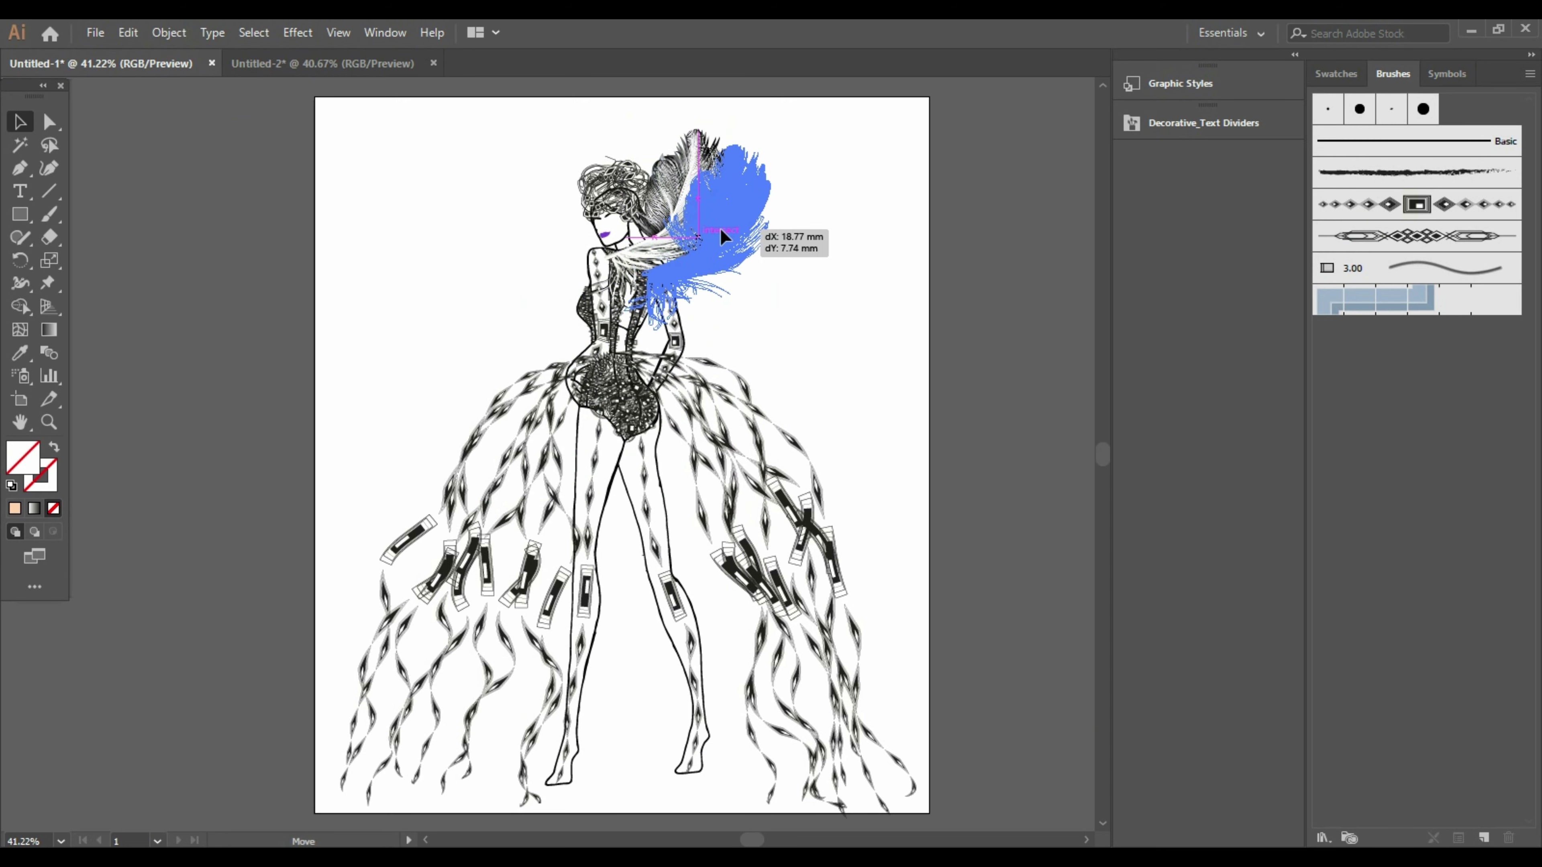
{"action": "left_click", "coordinate": [749, 232]}
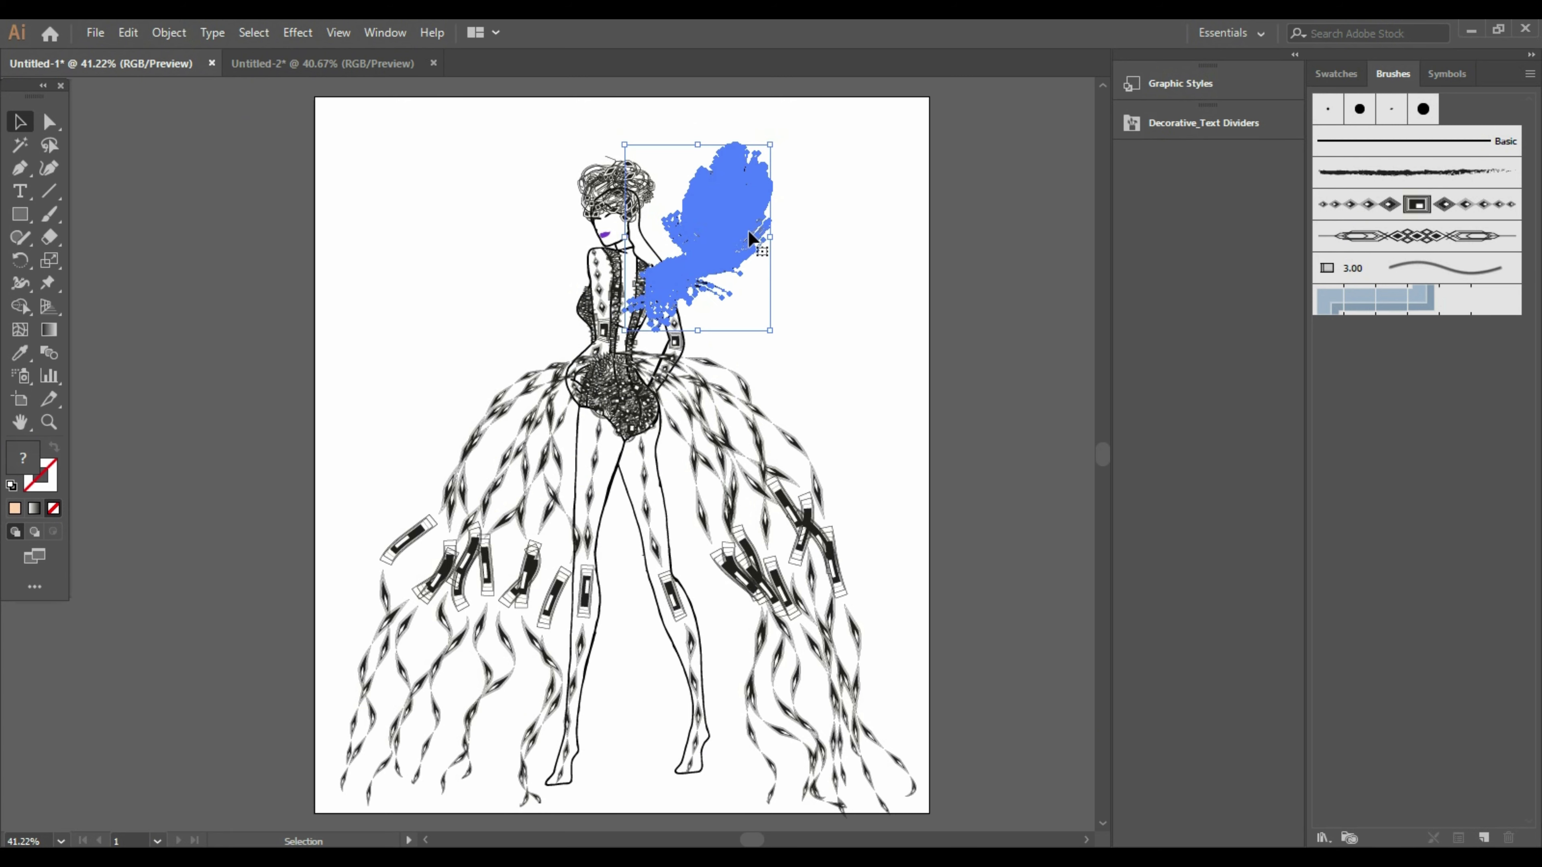
Copy the feather and stack the pasted duplicate on top of the original
{"action": "left_click", "coordinate": [844, 303]}
{"action": "left_click", "coordinate": [697, 250]}
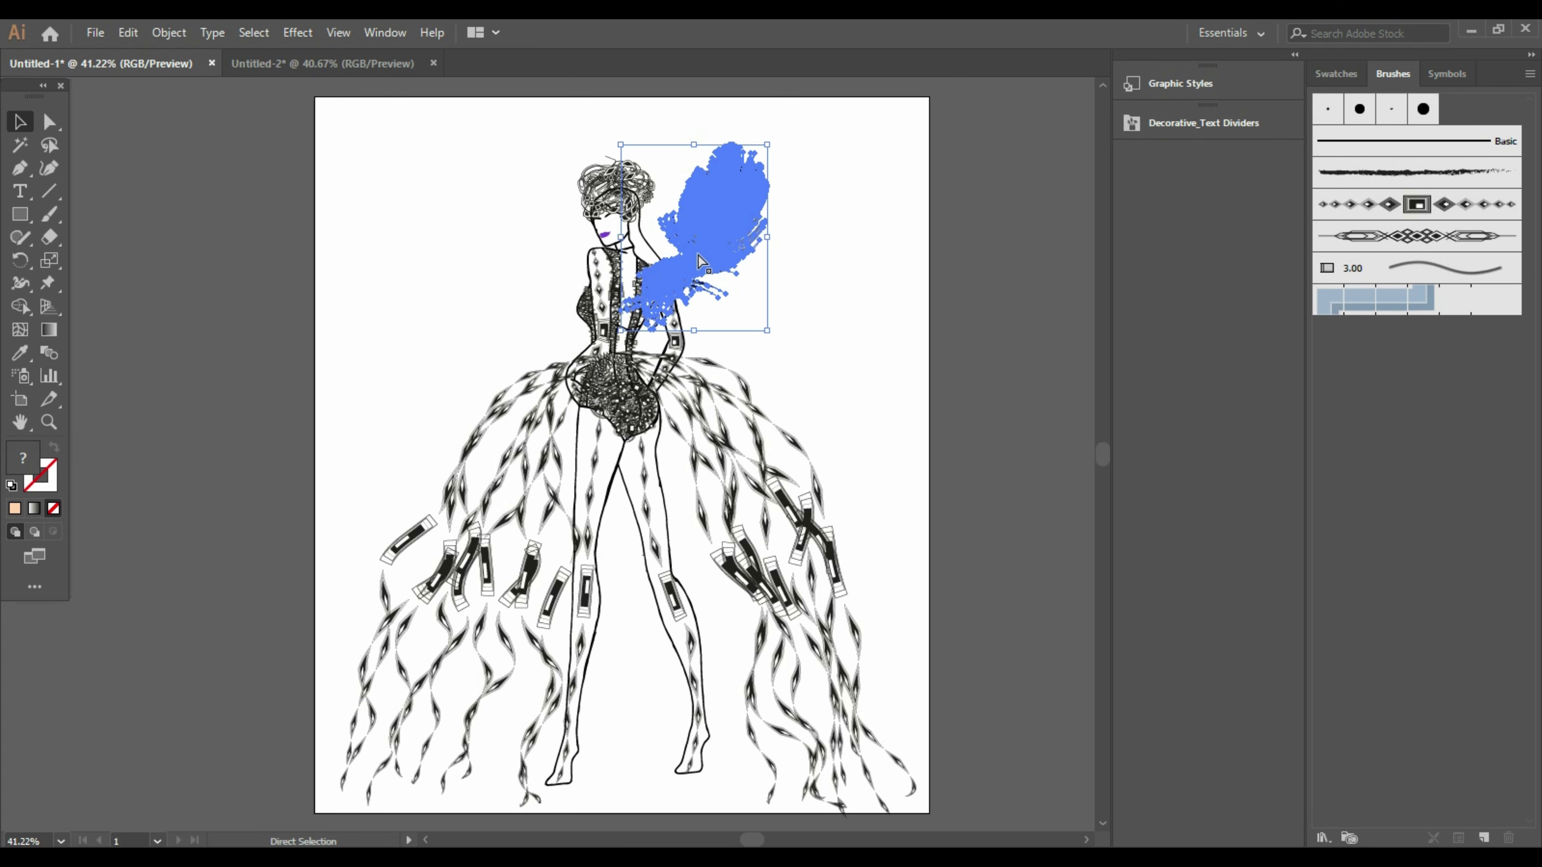
{"action": "key", "text": "ctrl+c"}
{"action": "key", "text": "ctrl+v"}
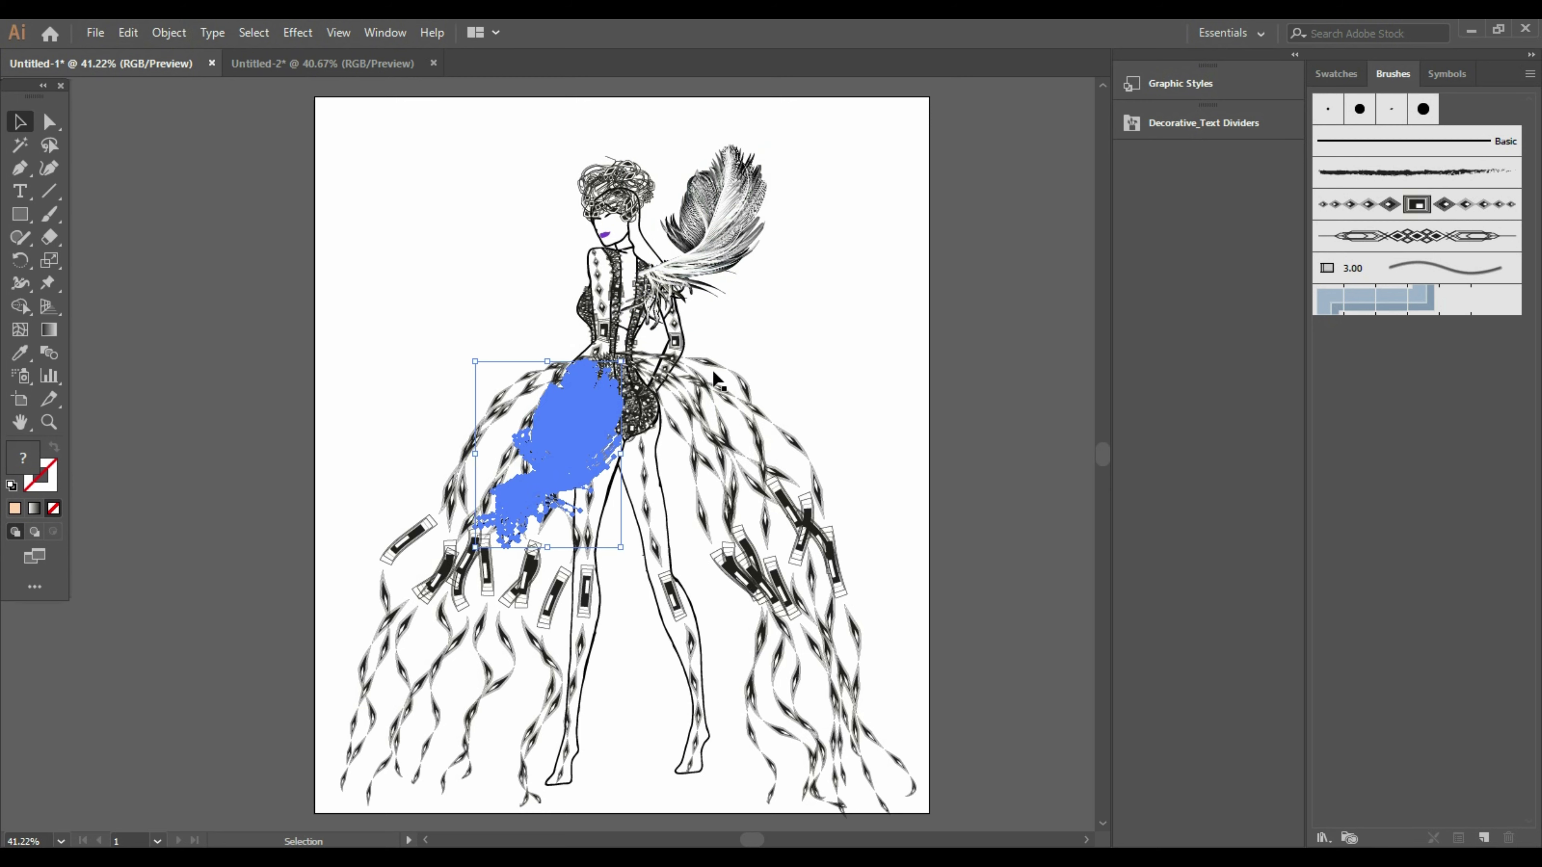
{"action": "left_click_drag", "start_coordinate": [585, 424], "coordinate": [696, 222]}
{"action": "left_click", "coordinate": [860, 301]}
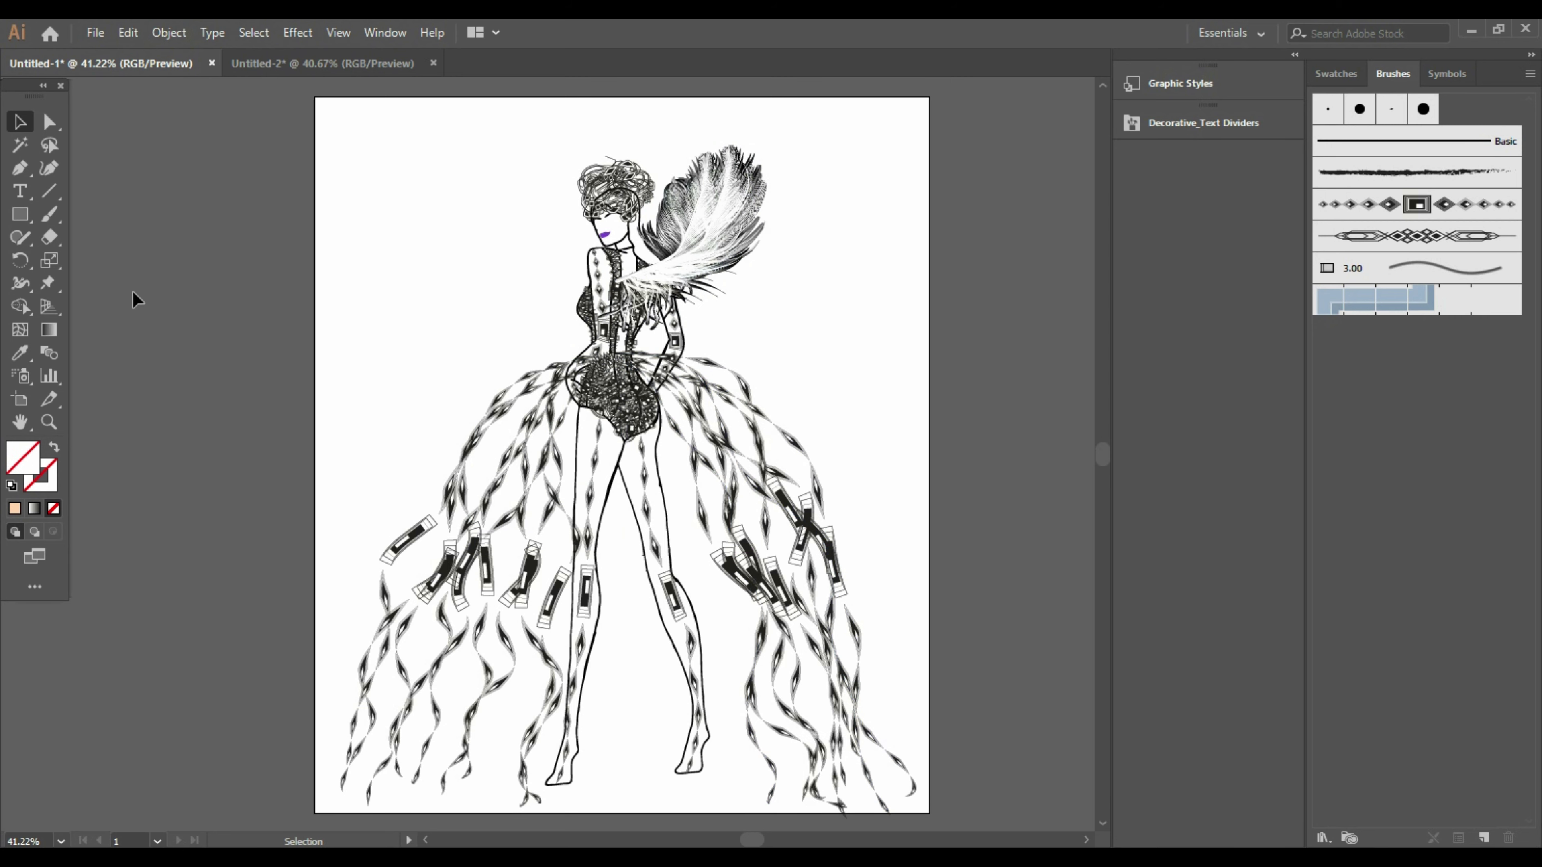
Draw a rectangle covering the whole artboard with a pale yellow FFEAB6 fill
{"action": "left_click", "coordinate": [20, 214]}
{"action": "left_click_drag", "start_coordinate": [316, 96], "coordinate": [930, 813]}
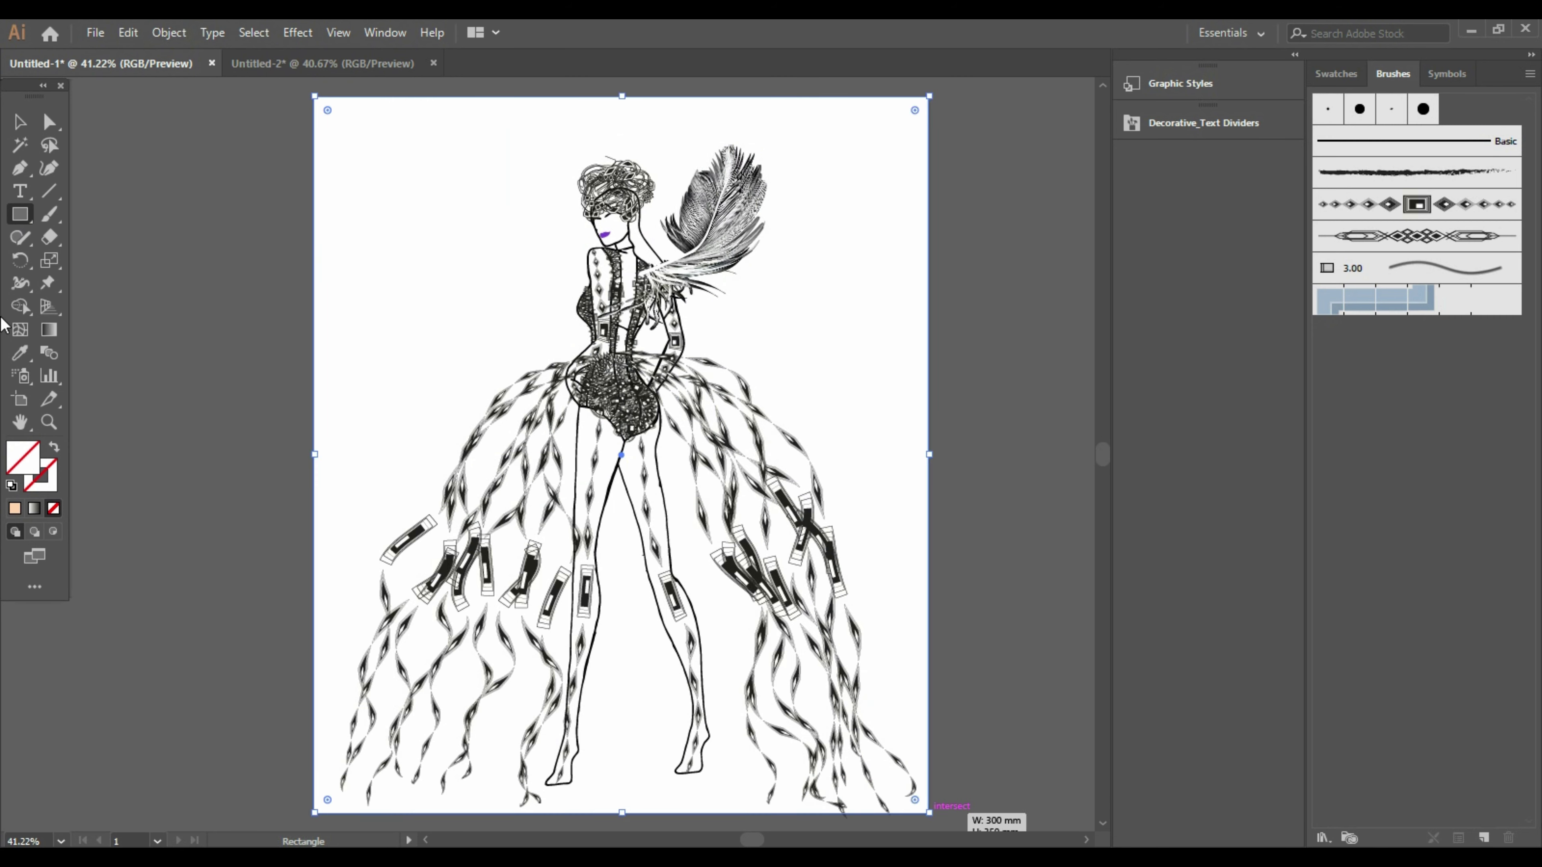
{"action": "double_click", "coordinate": [23, 465]}
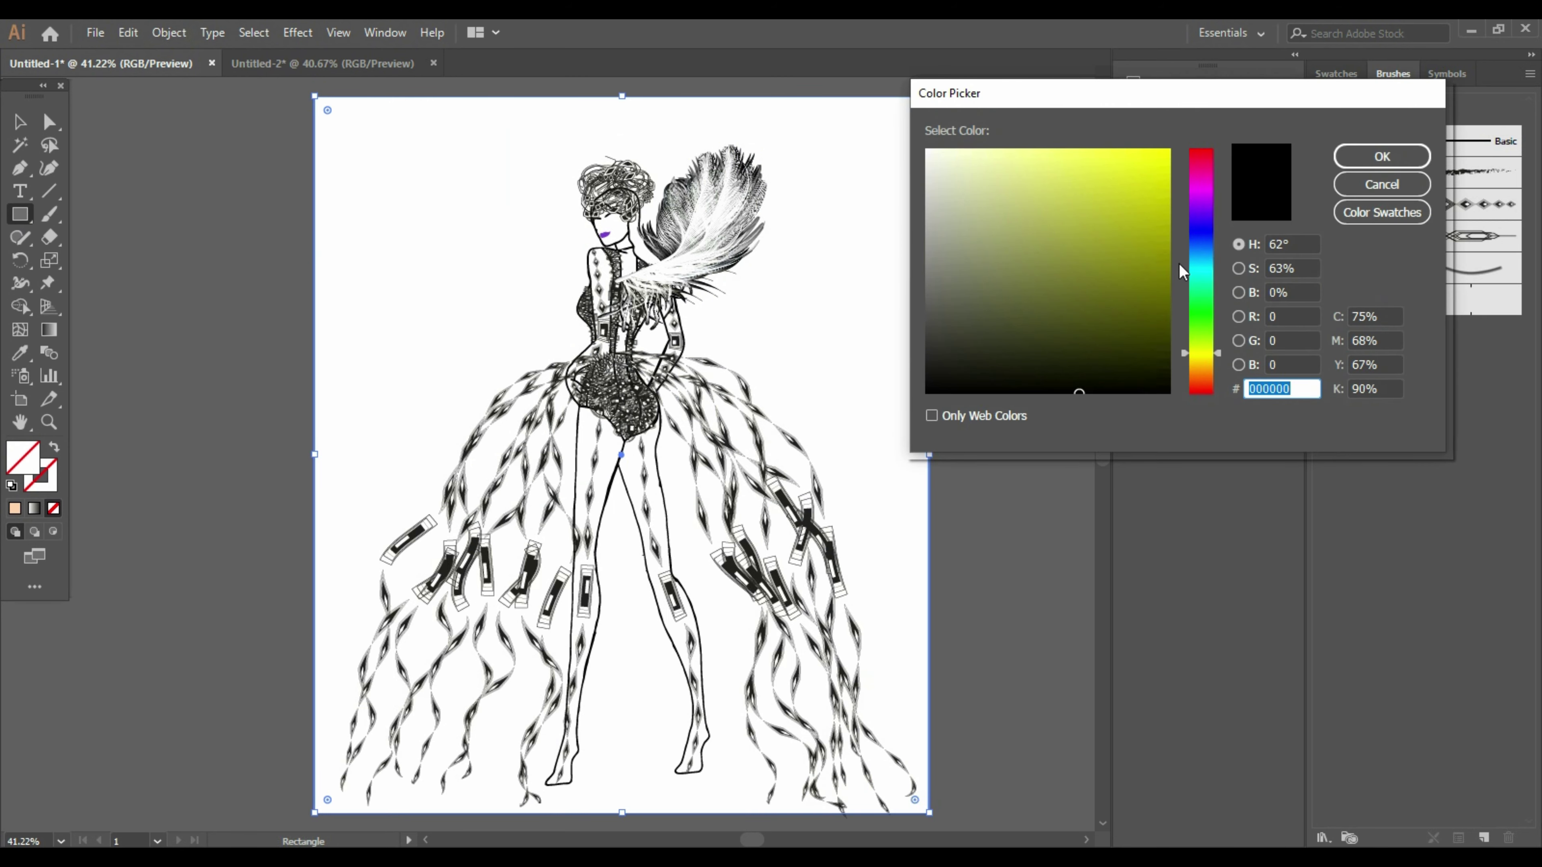
{"action": "left_click_drag", "start_coordinate": [1206, 354], "coordinate": [1209, 372]}
{"action": "mouse_move", "coordinate": [1069, 314]}
{"action": "left_mouse_down"}
{"action": "mouse_move", "coordinate": [1002, 231]}
{"action": "mouse_move", "coordinate": [995, 149]}
{"action": "left_mouse_up"}
{"action": "left_click", "coordinate": [1380, 162]}
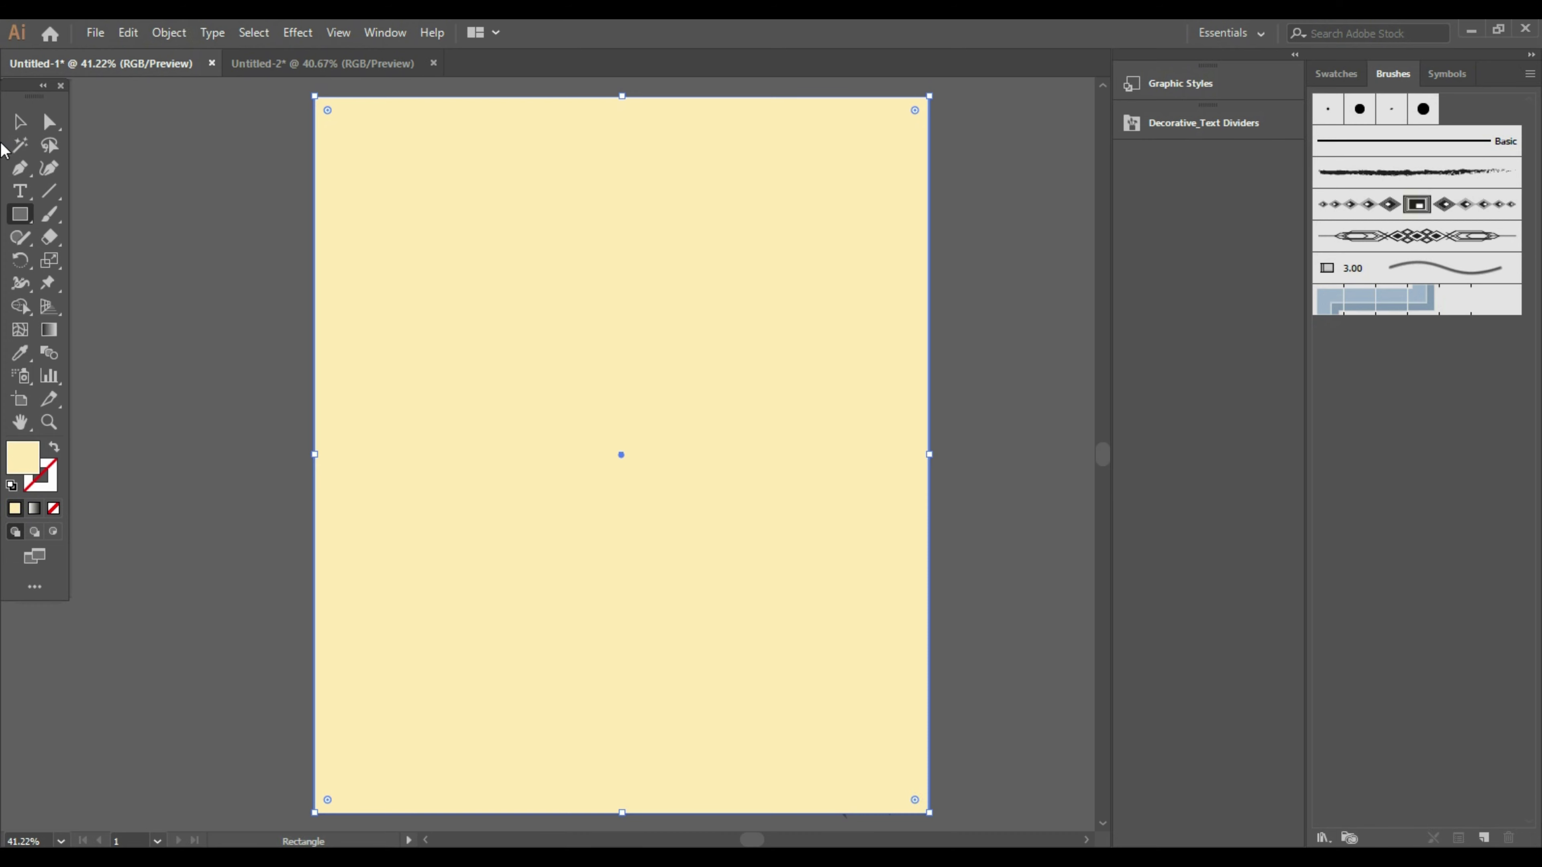
Send the yellow rectangle to the back behind the figure
{"action": "left_click", "coordinate": [18, 135]}
{"action": "right_click", "coordinate": [778, 469]}
{"action": "mouse_move", "coordinate": [835, 366]}
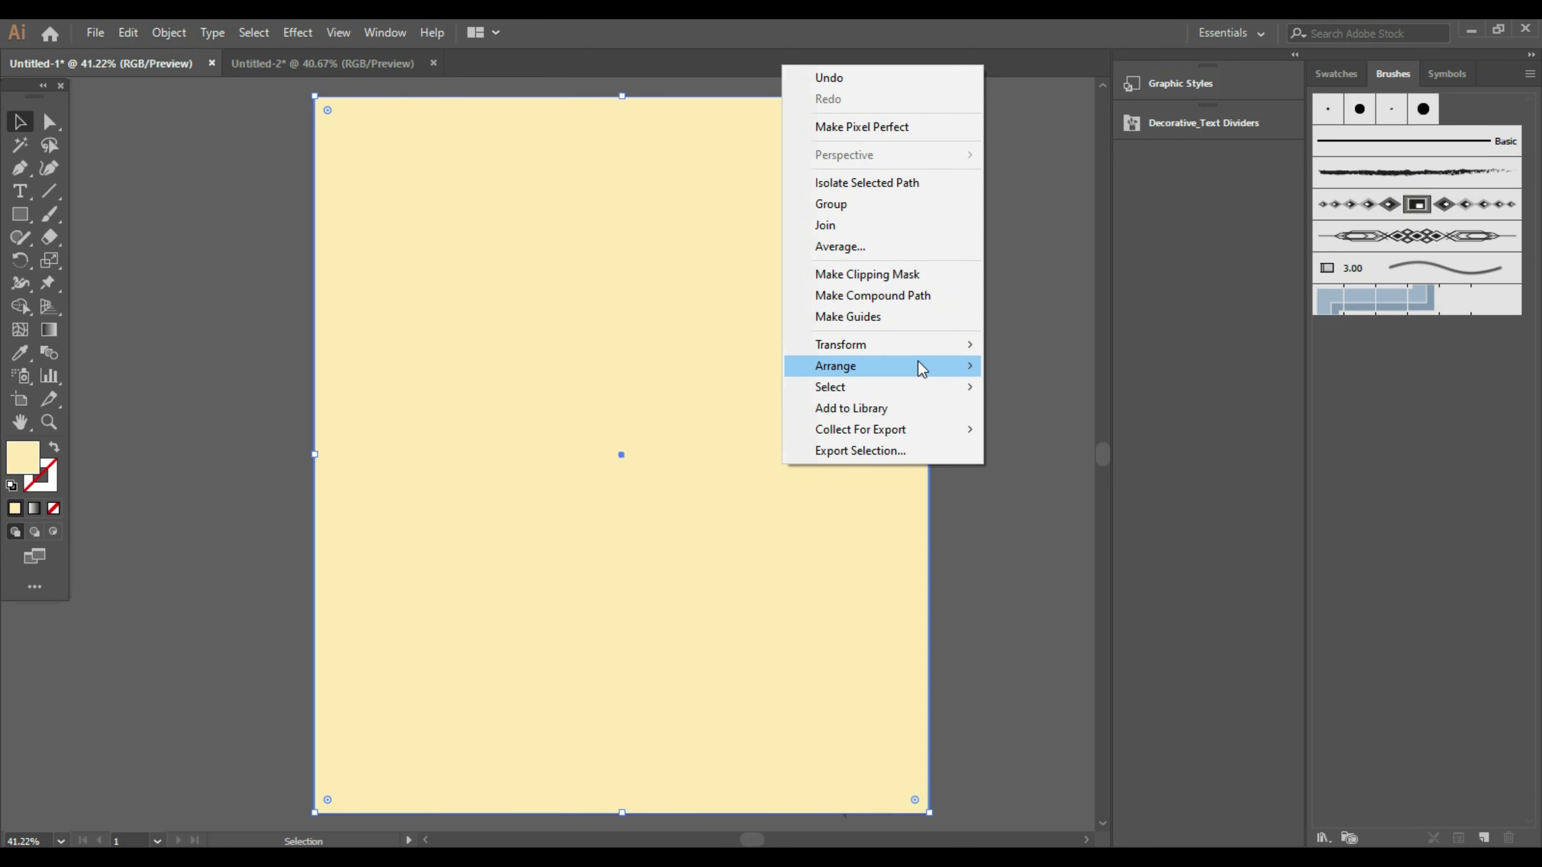
{"action": "left_click", "coordinate": [1076, 429]}
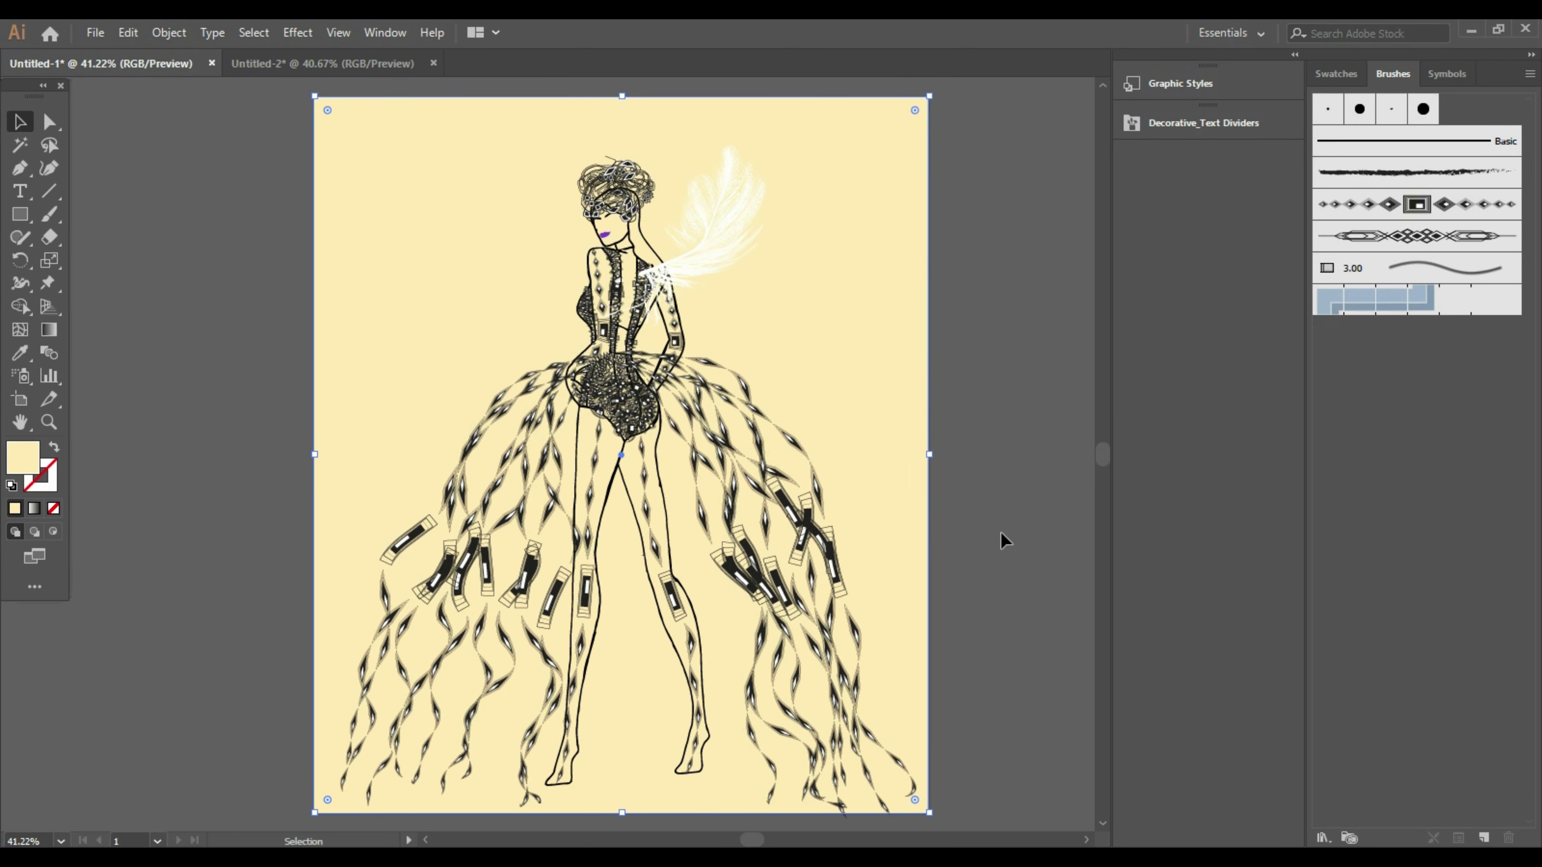
Select the background rectangle and add a first gradient mesh point to it
{"action": "left_click", "coordinate": [689, 255]}
{"action": "left_click", "coordinate": [850, 322]}
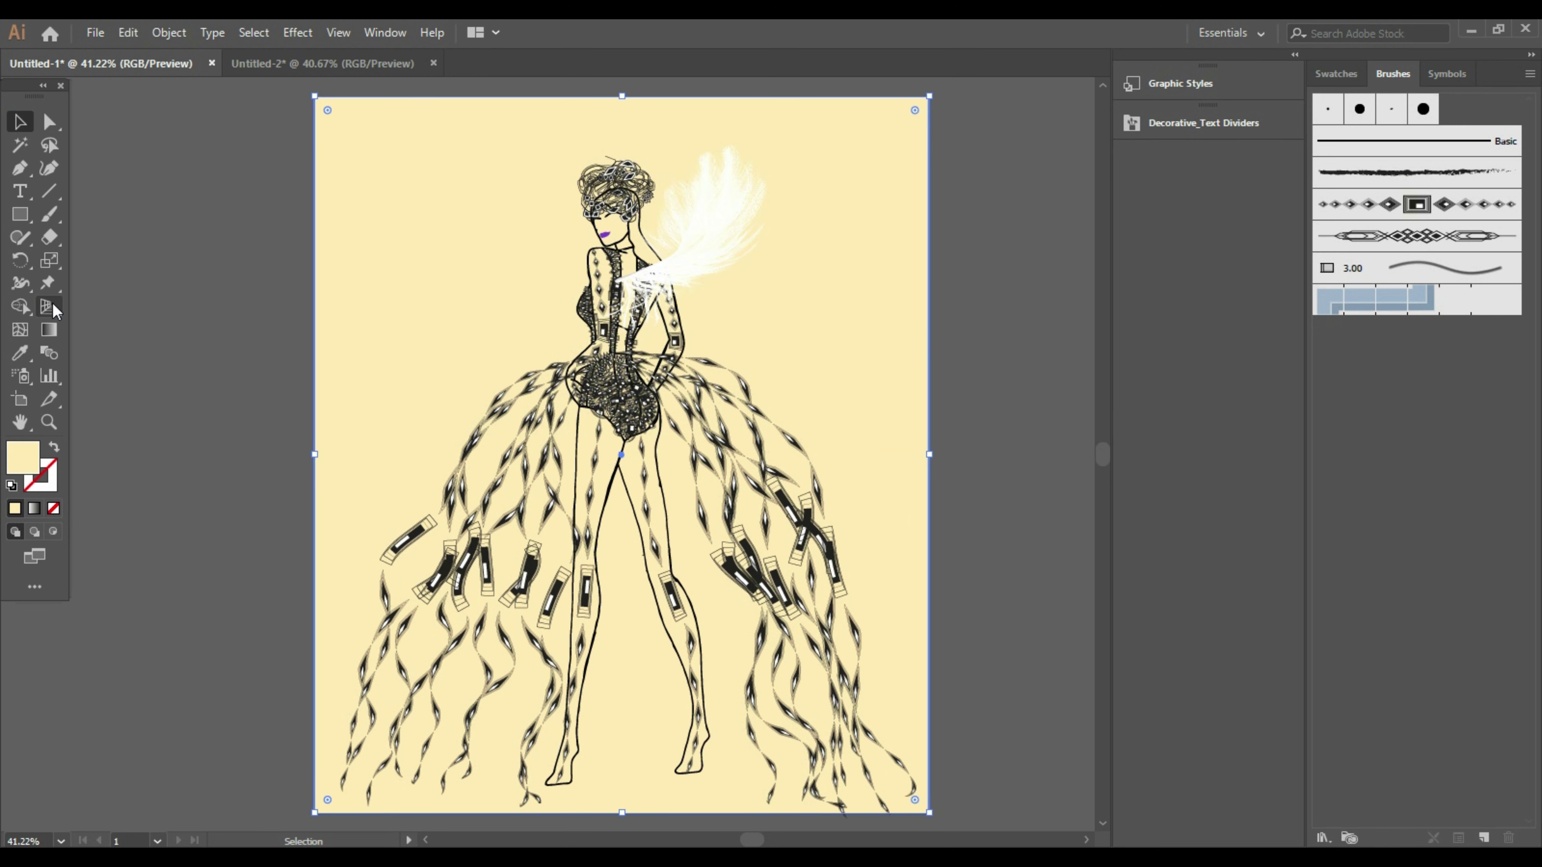
{"action": "left_click", "coordinate": [20, 330]}
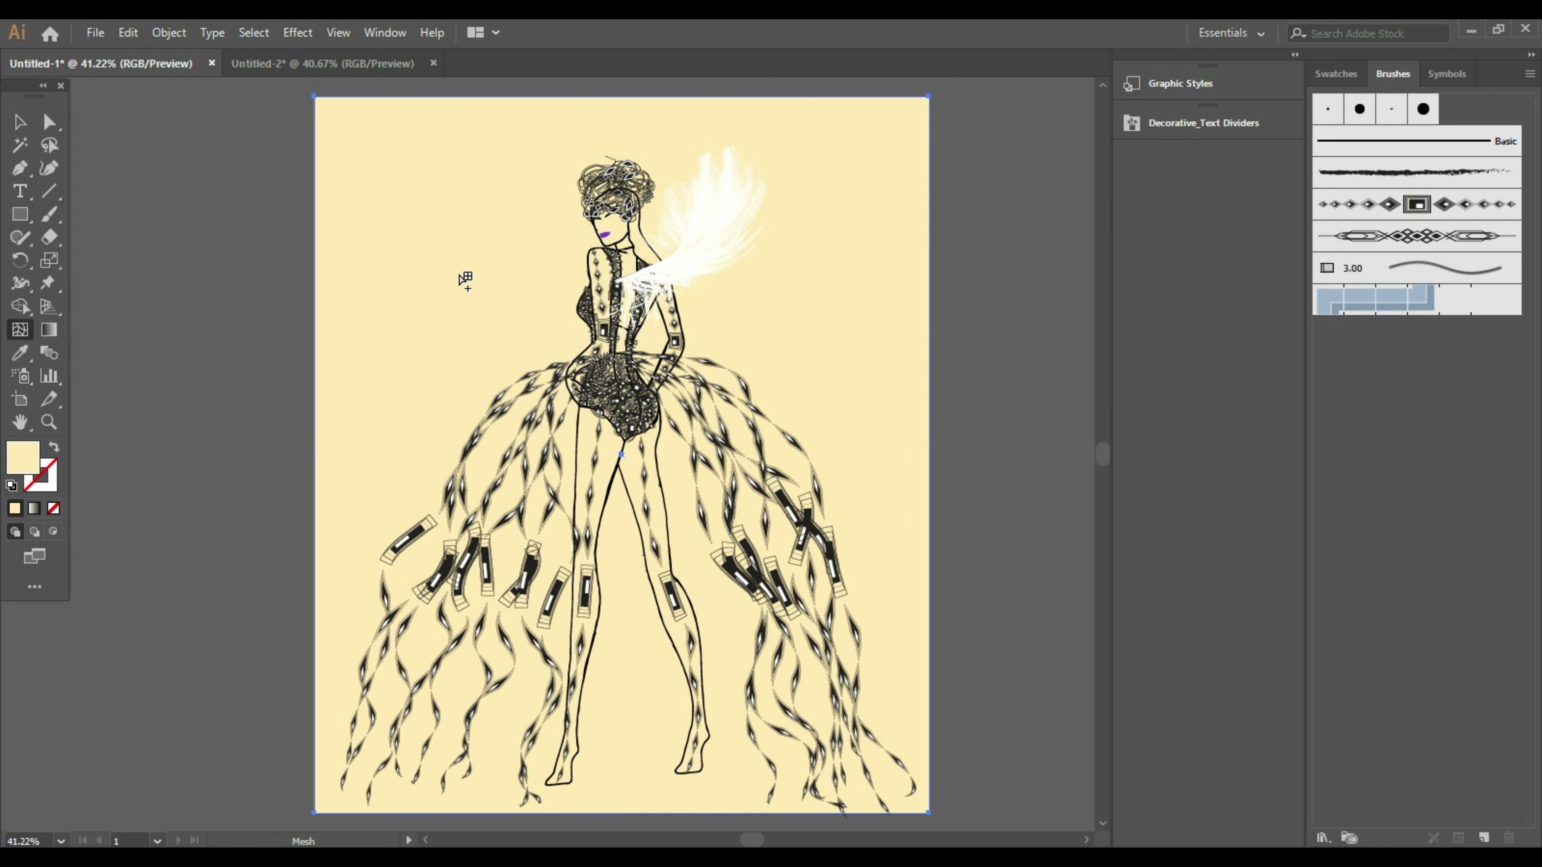
{"action": "left_click", "coordinate": [426, 201]}
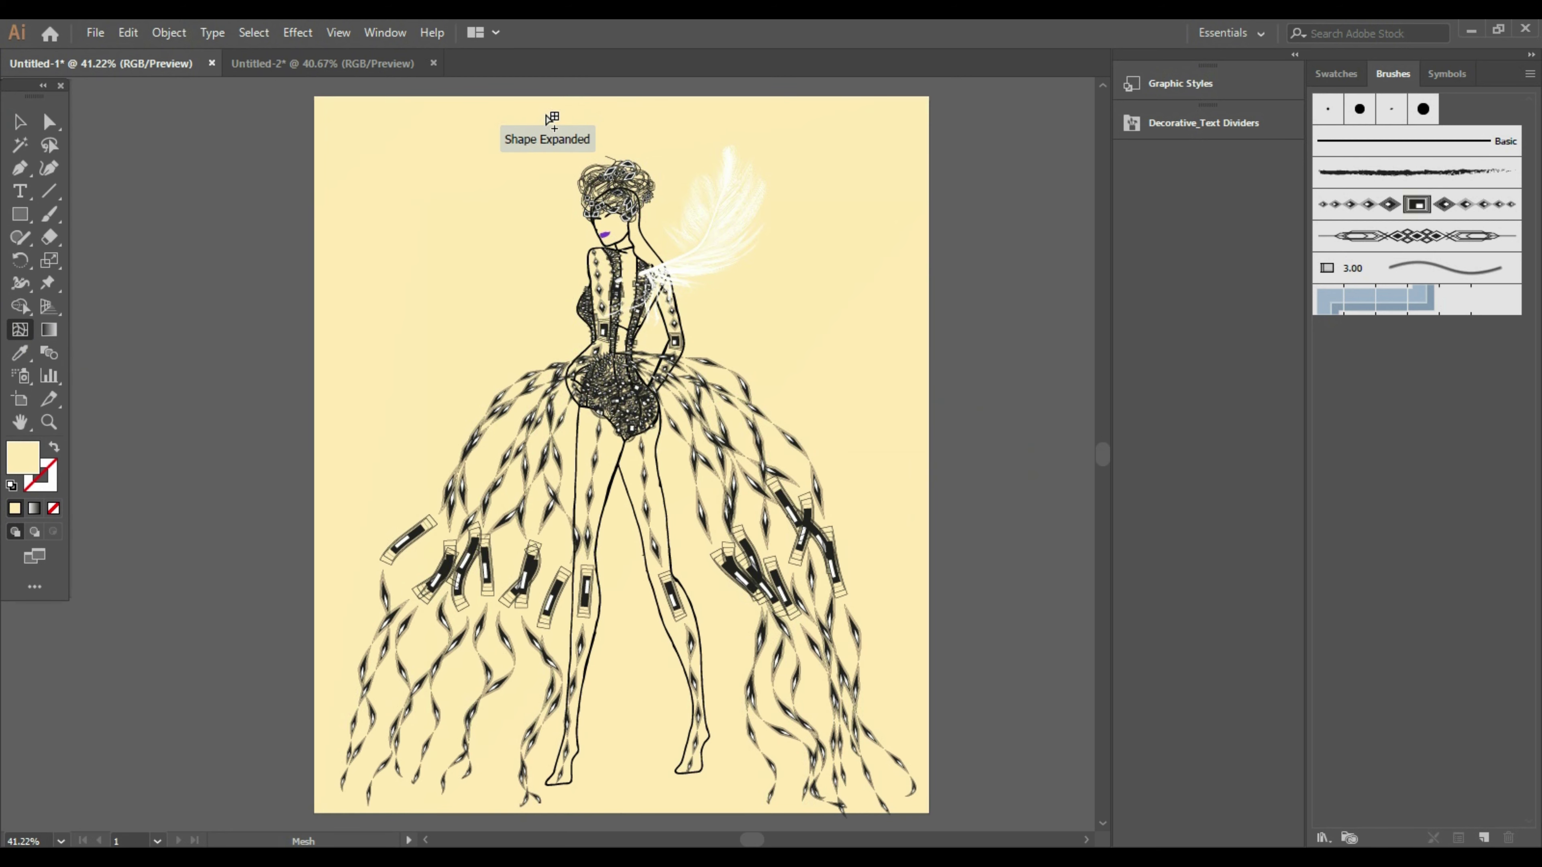
{"action": "key", "text": "ctrl+shift+a"}
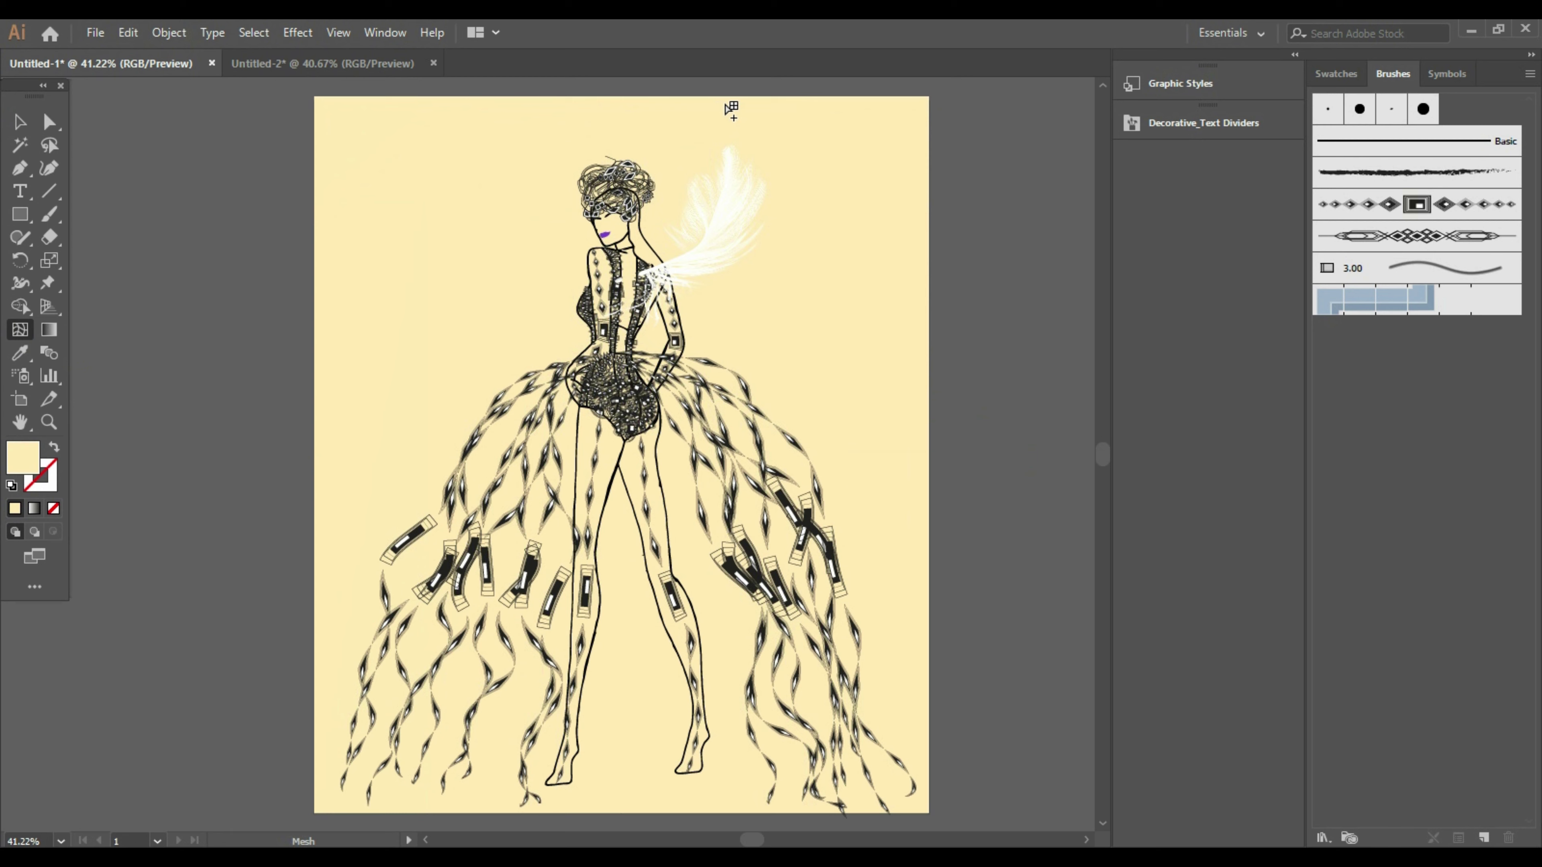
{"action": "left_click", "coordinate": [696, 105]}
{"action": "key", "text": "ctrl+shift+a"}
{"action": "left_click", "coordinate": [672, 99]}
{"action": "key", "text": "ctrl+shift+a"}
Add mesh lines across the upper background on both the left and right sides
{"action": "left_click", "coordinate": [483, 136]}
{"action": "left_click", "coordinate": [387, 146]}
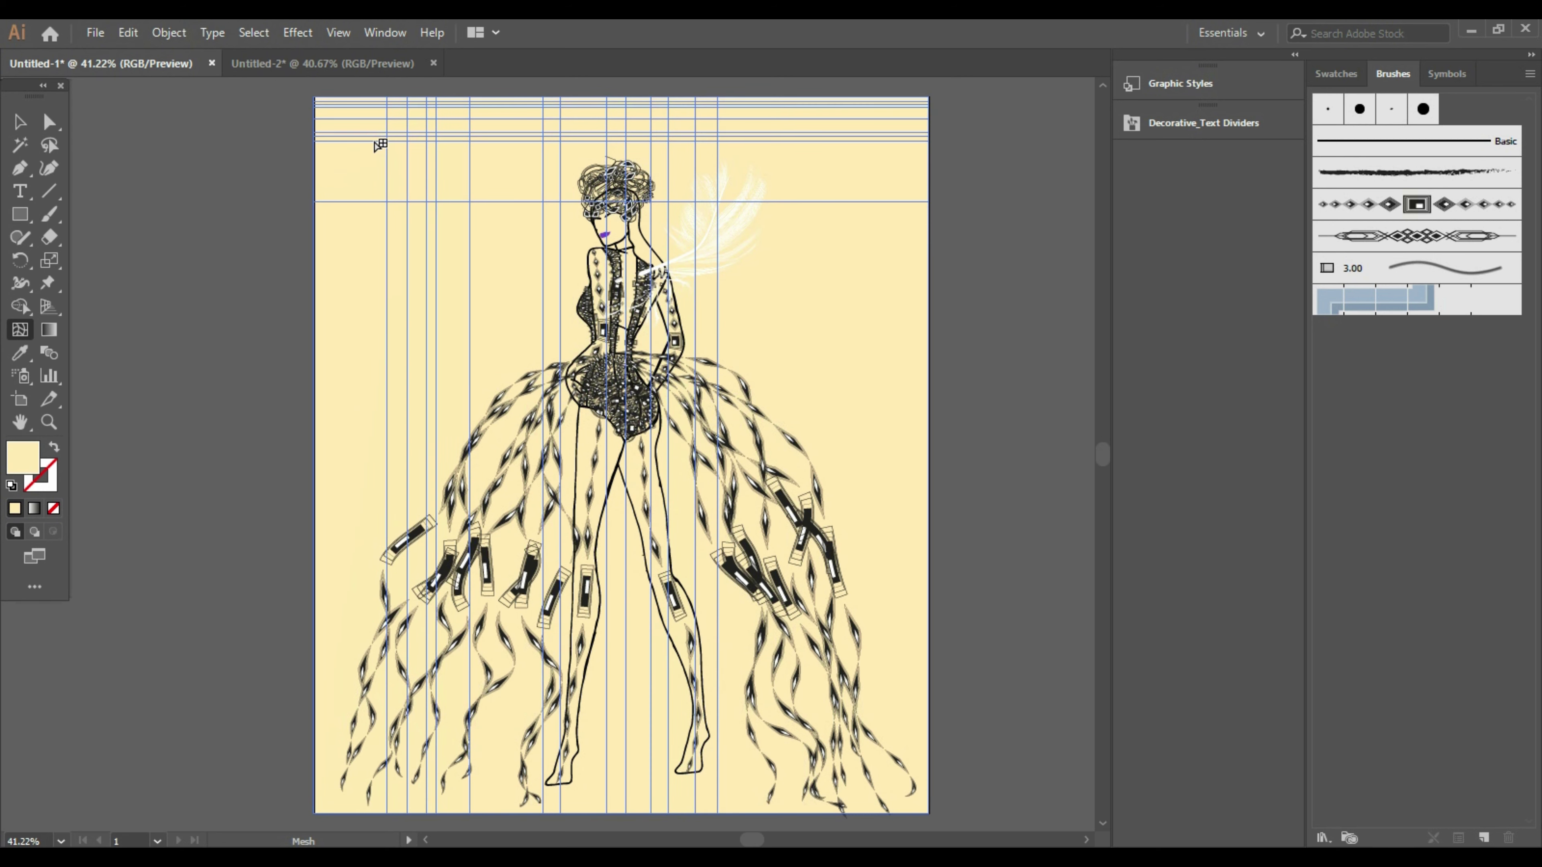
{"action": "left_click", "coordinate": [342, 142]}
{"action": "left_click", "coordinate": [814, 146]}
{"action": "left_click", "coordinate": [829, 152]}
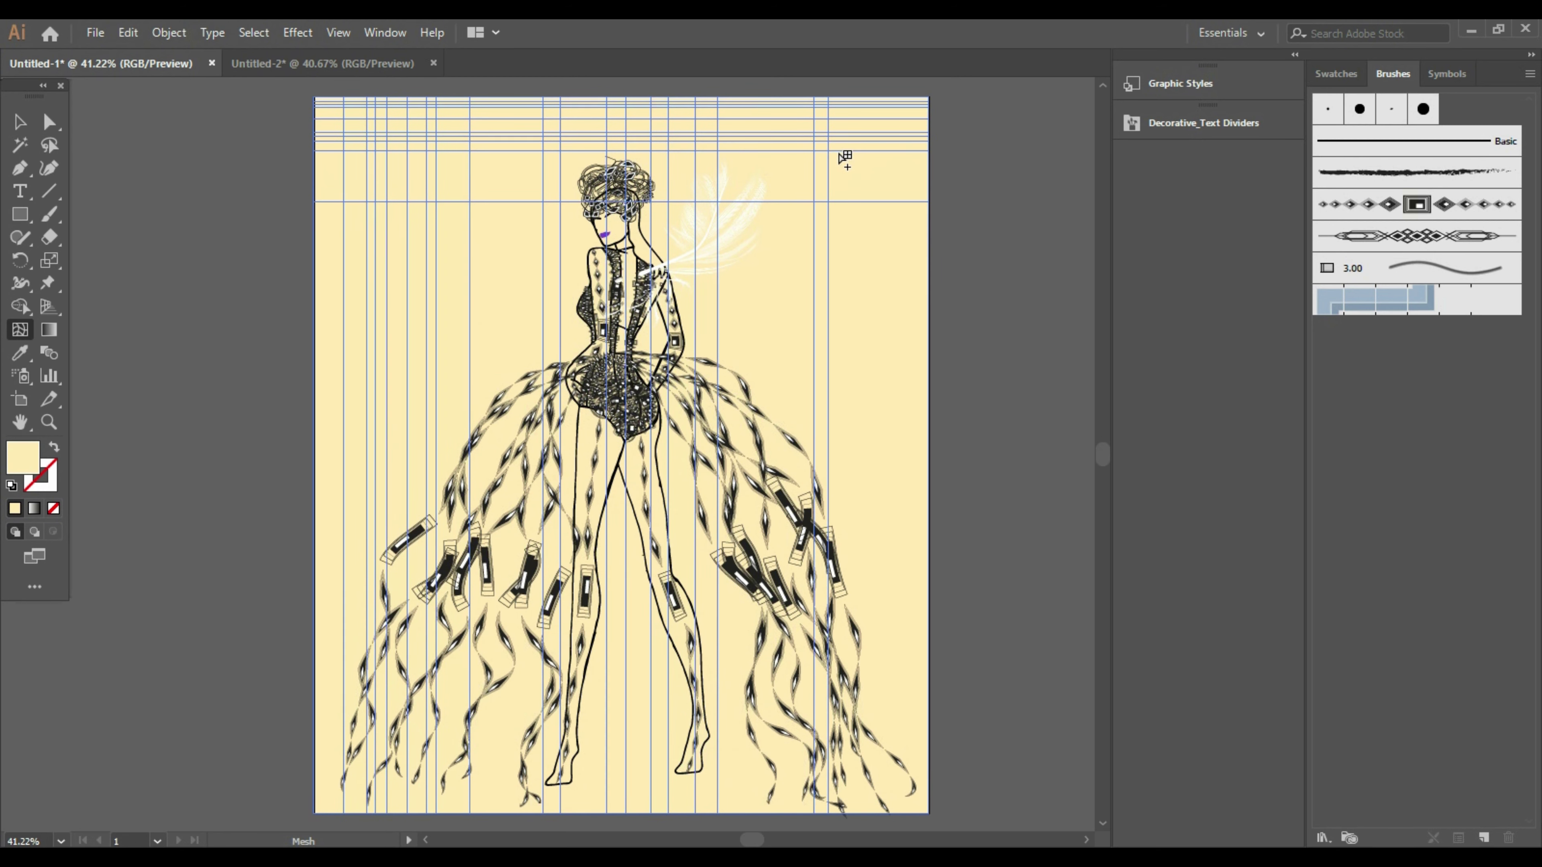
{"action": "left_click", "coordinate": [882, 159]}
{"action": "left_click", "coordinate": [784, 188]}
{"action": "left_click", "coordinate": [786, 236]}
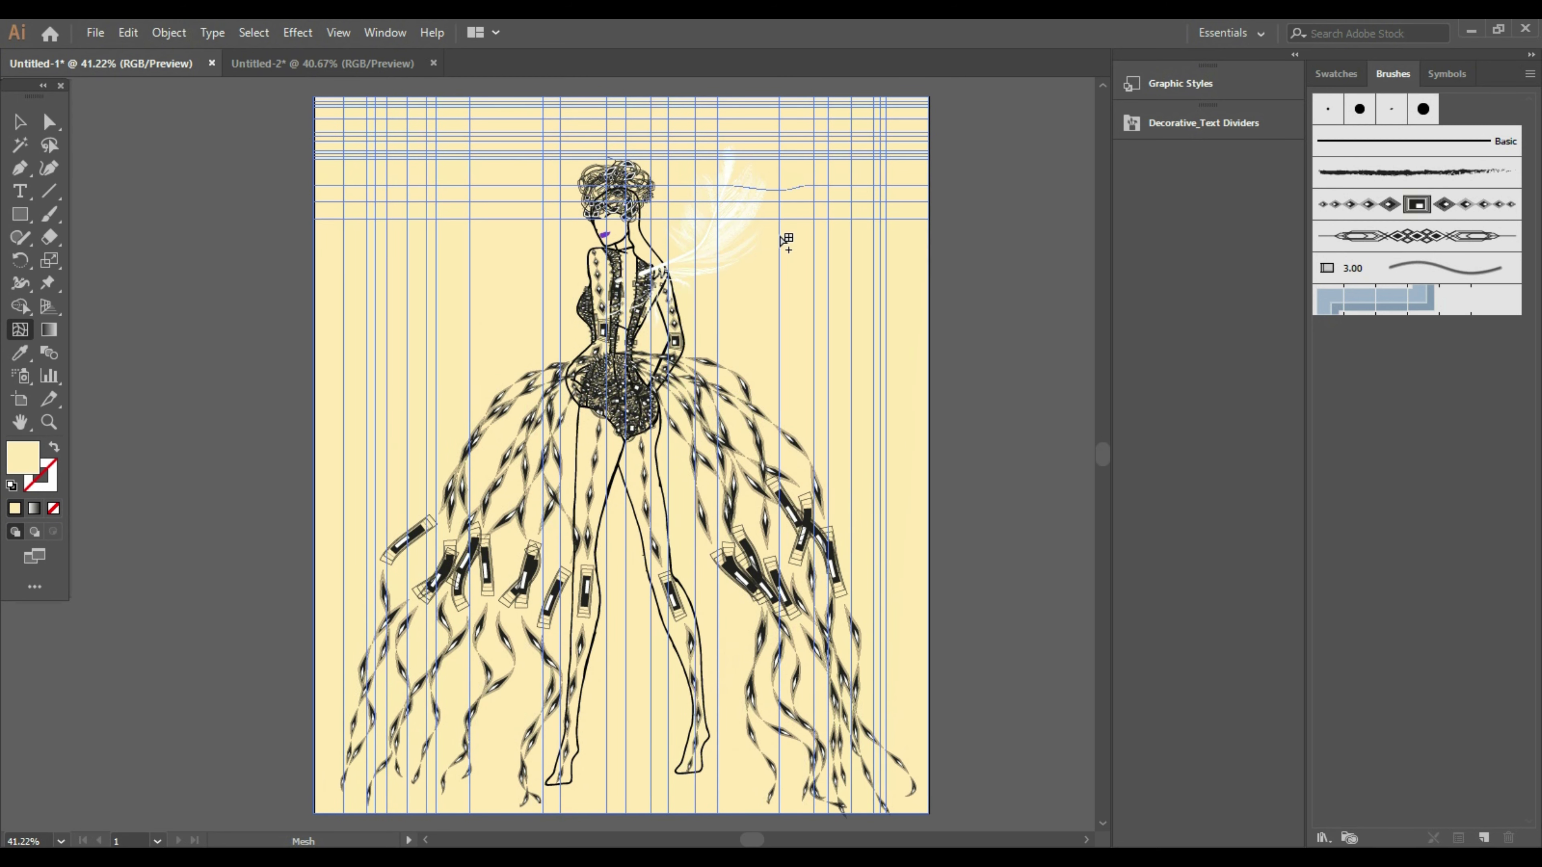
Select all mesh points and set their fill to white FFFFFF
{"action": "left_click", "coordinate": [1009, 363]}
{"action": "key", "text": "ctrl+a"}
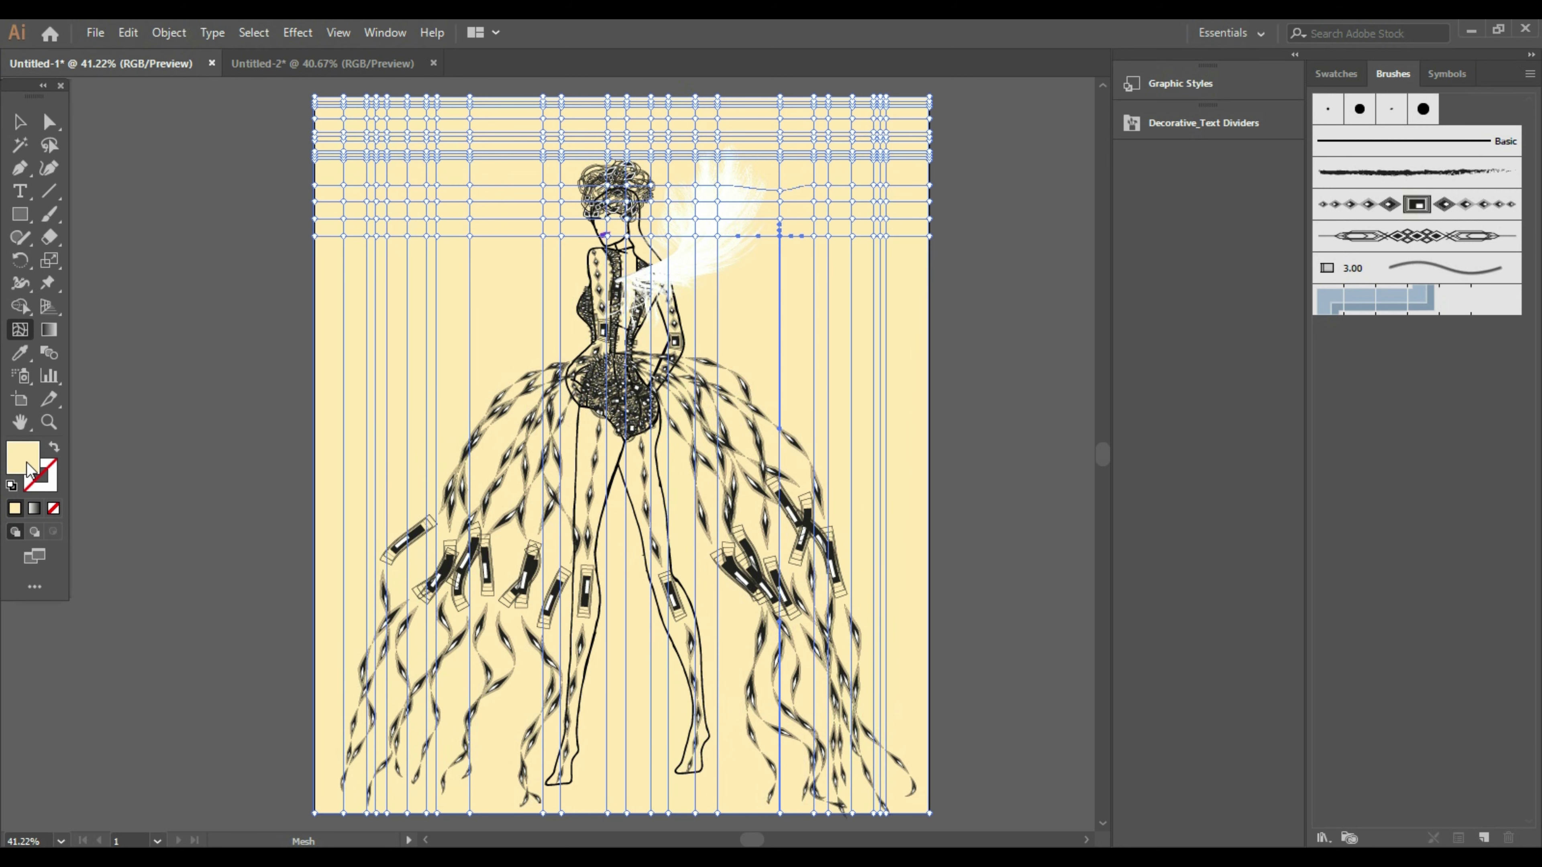
{"action": "double_click", "coordinate": [26, 462]}
{"action": "type", "text": "FFFFFF"}
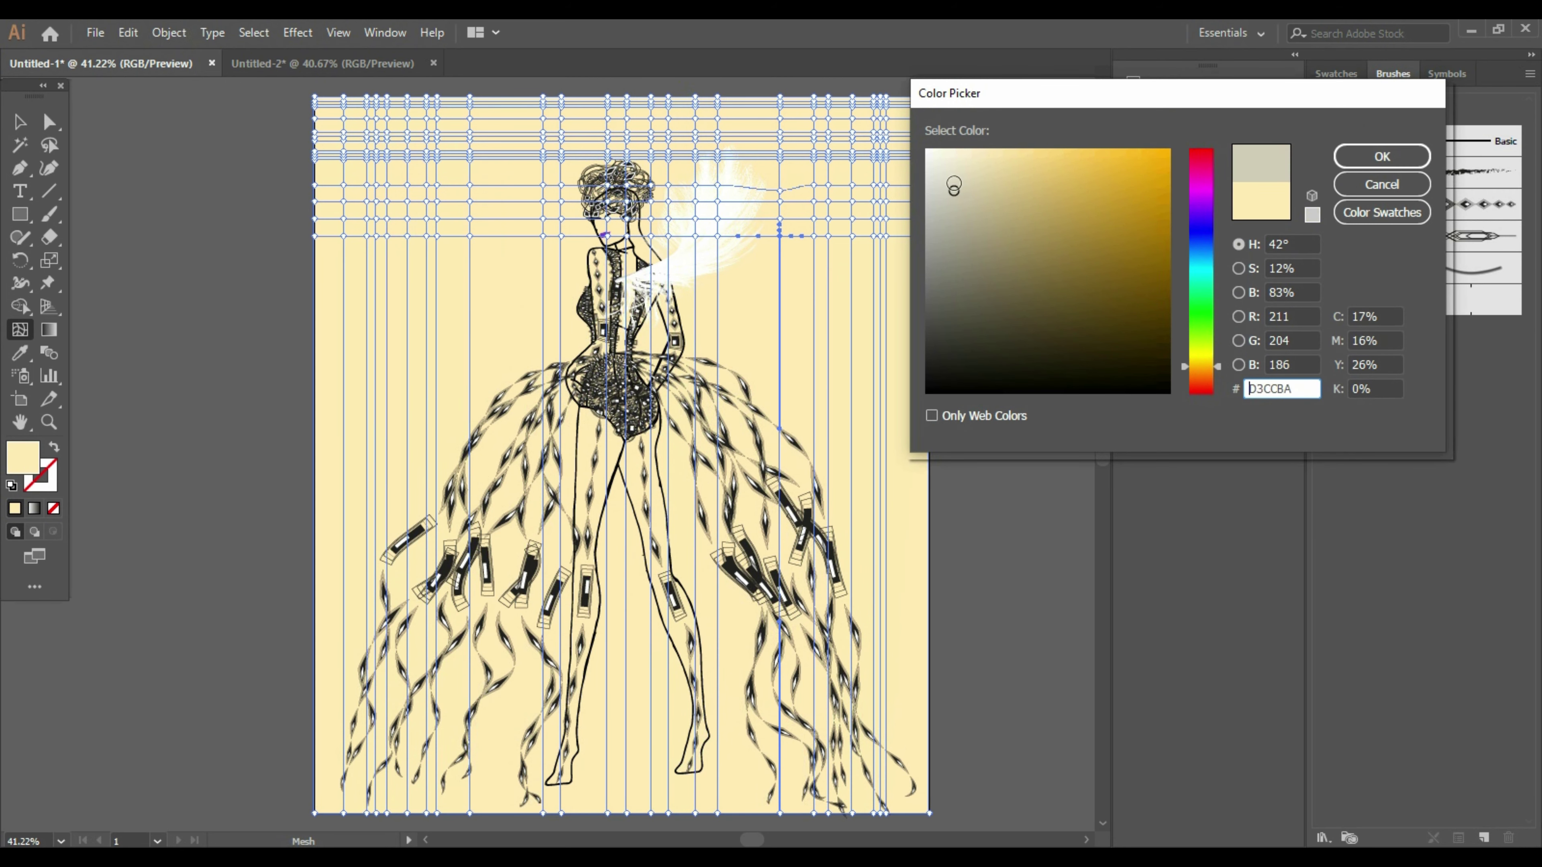
{"action": "key", "text": "Return"}
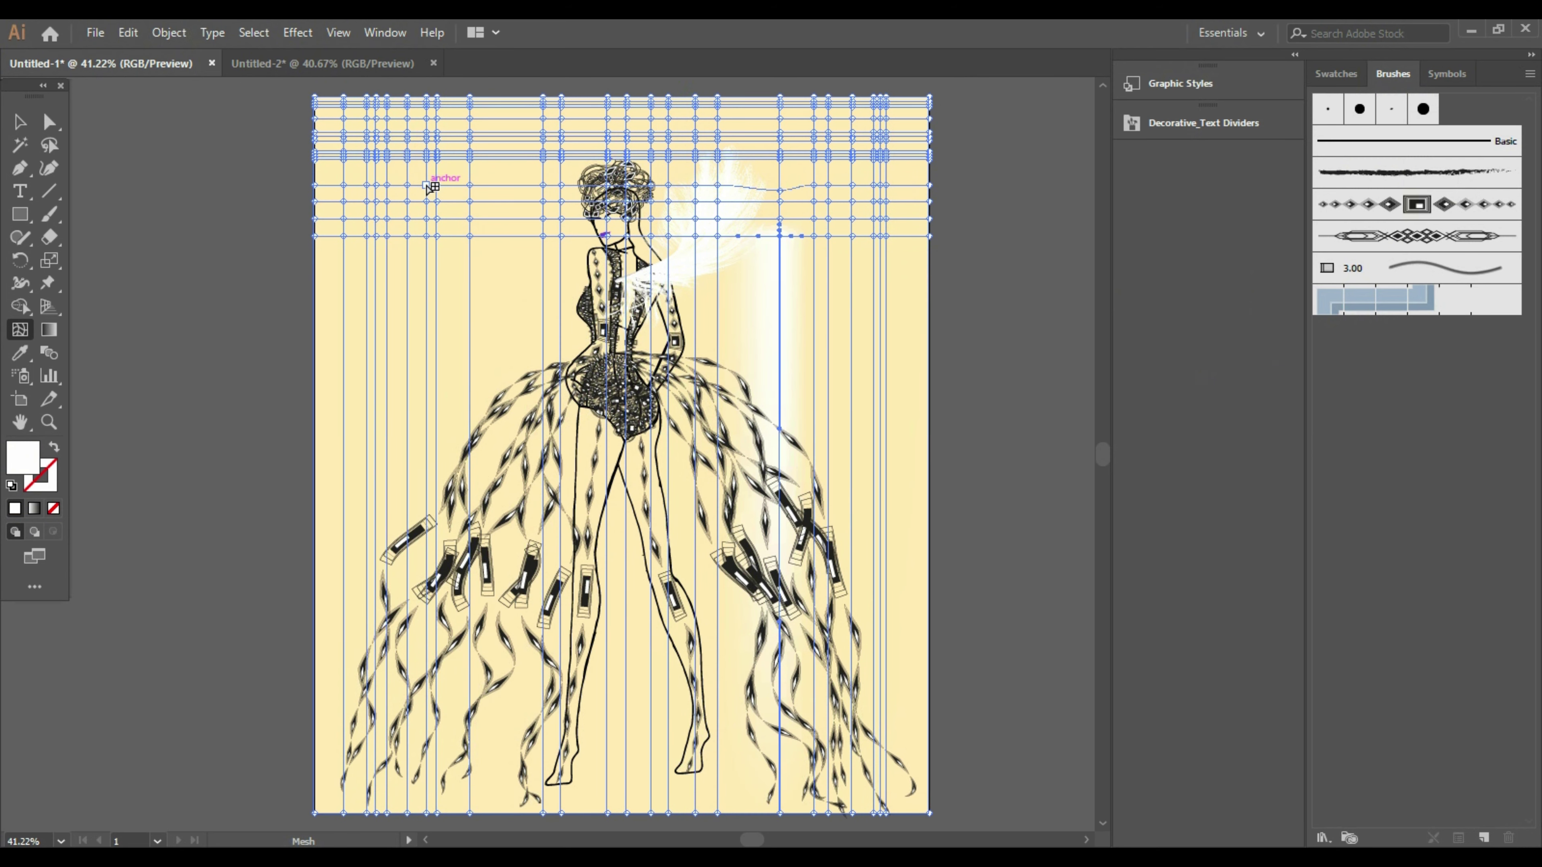
Add a column of horizontal mesh lines down the left side of the background
{"action": "left_click", "coordinate": [426, 219]}
{"action": "key", "text": "ctrl+shift+a"}
{"action": "left_click", "coordinate": [379, 199]}
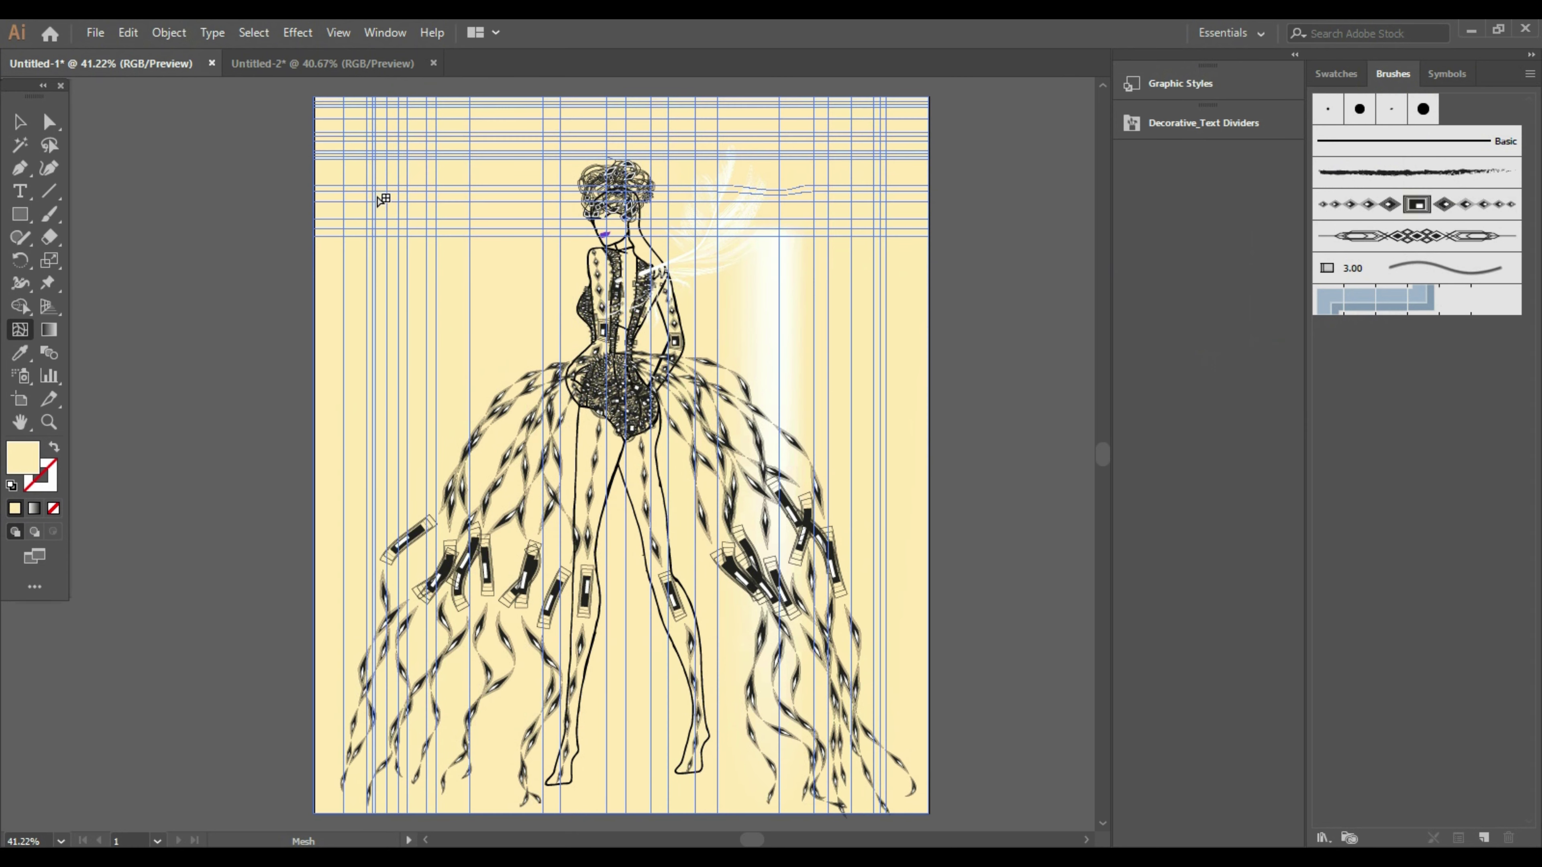
{"action": "left_click", "coordinate": [383, 244]}
{"action": "left_click", "coordinate": [388, 306]}
{"action": "left_click", "coordinate": [390, 336]}
{"action": "left_click", "coordinate": [402, 368]}
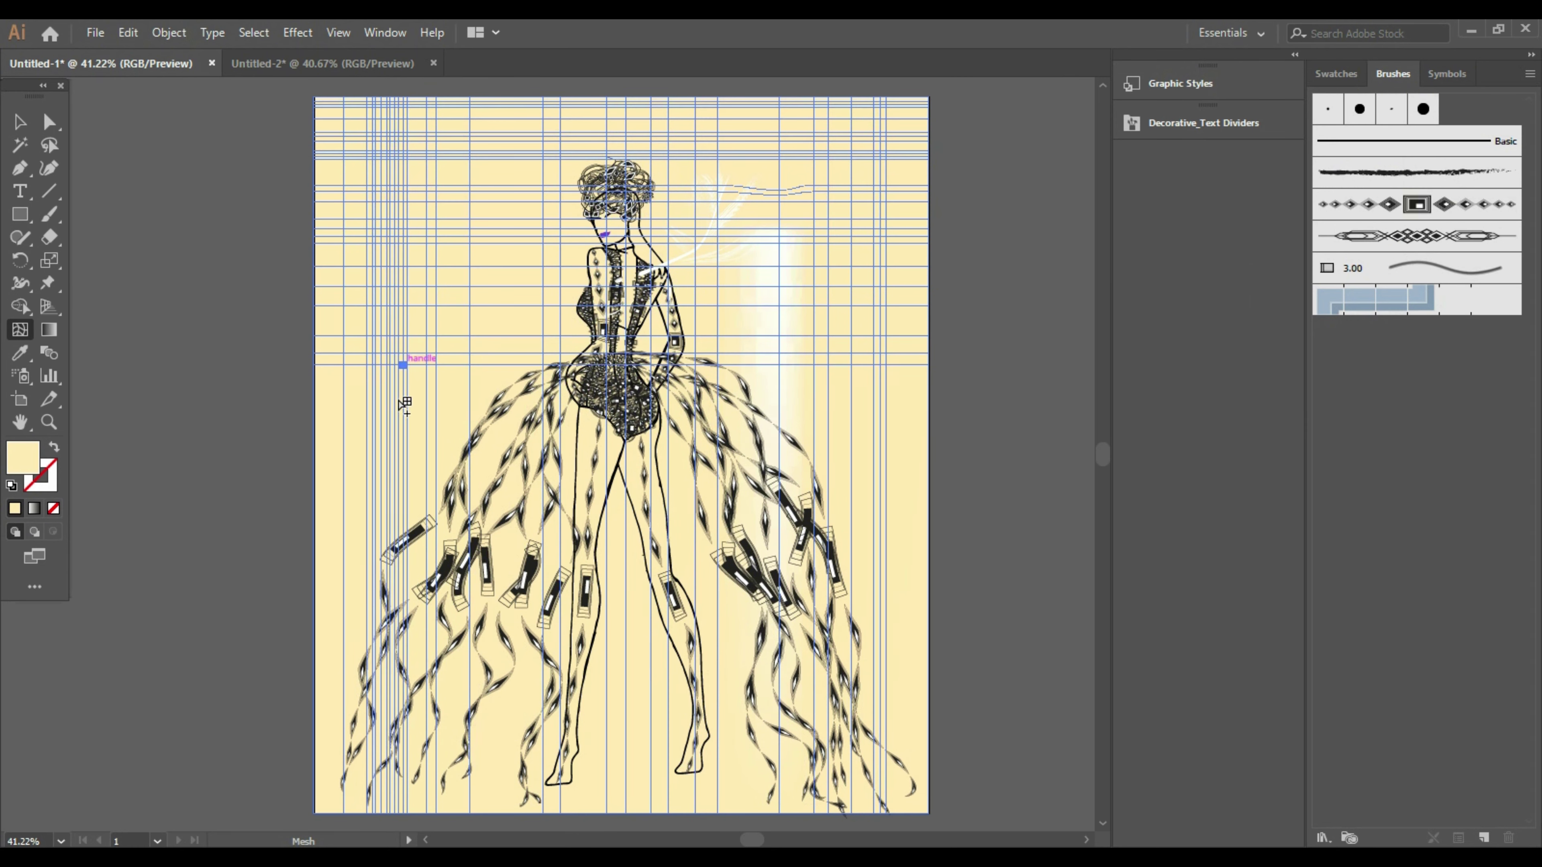
{"action": "left_click", "coordinate": [397, 401]}
{"action": "left_click", "coordinate": [395, 418]}
{"action": "left_click", "coordinate": [390, 455]}
{"action": "left_click", "coordinate": [389, 479]}
Toggle the mesh edges to preview the glow and set the fill to pure white FFFFFF
{"action": "key", "text": "ctrl+h"}
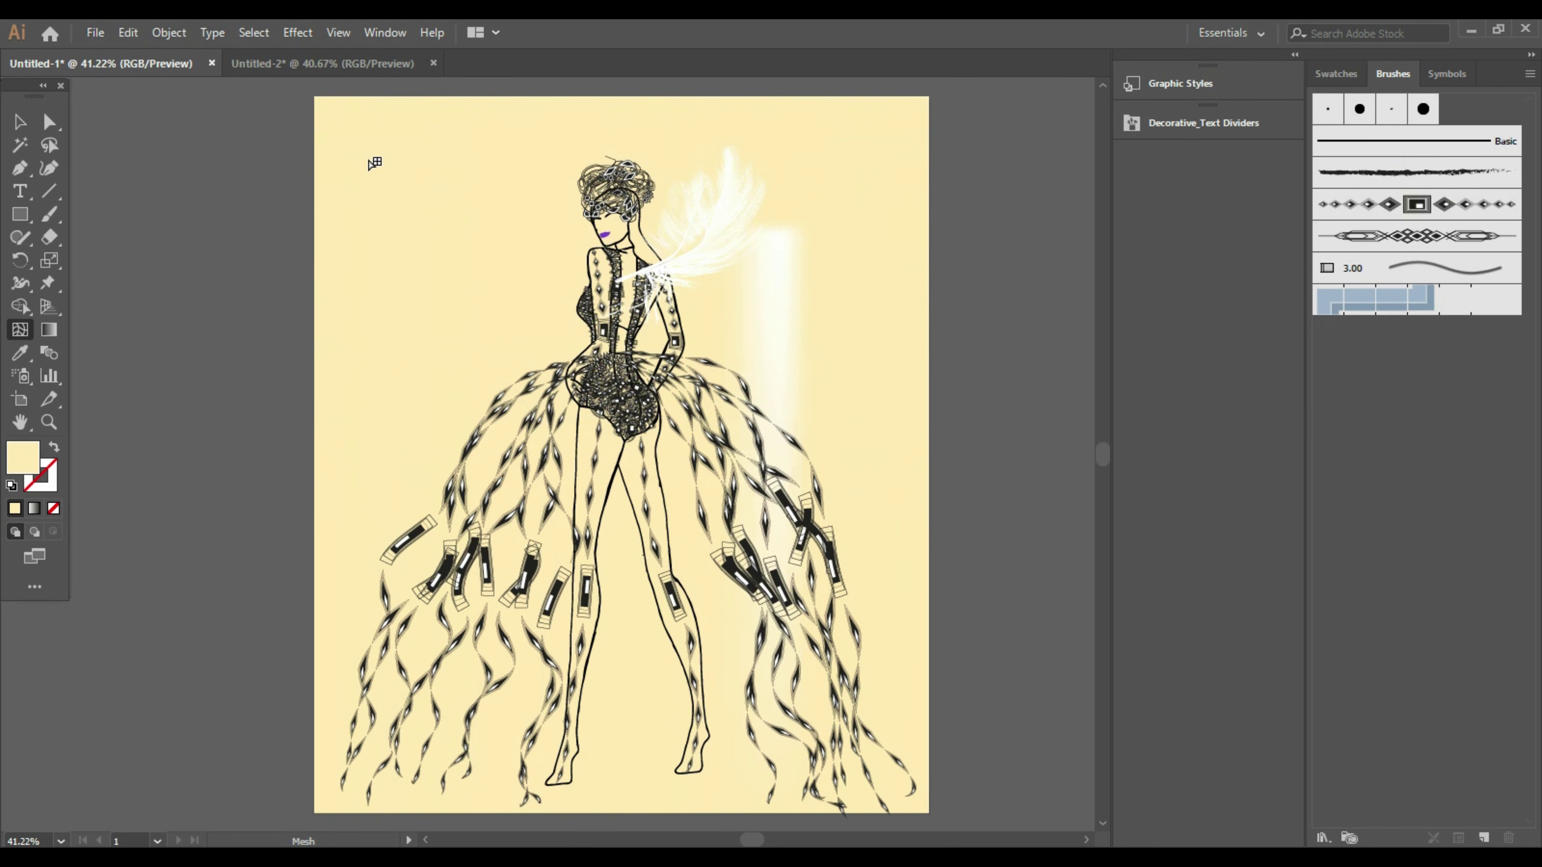
{"action": "key", "text": "ctrl+h"}
{"action": "key", "text": "ctrl+h"}
{"action": "key", "text": "ctrl+h"}
{"action": "key", "text": "ctrl+h"}
{"action": "key", "text": "ctrl+h"}
{"action": "key", "text": "ctrl+h"}
{"action": "key", "text": "ctrl+h"}
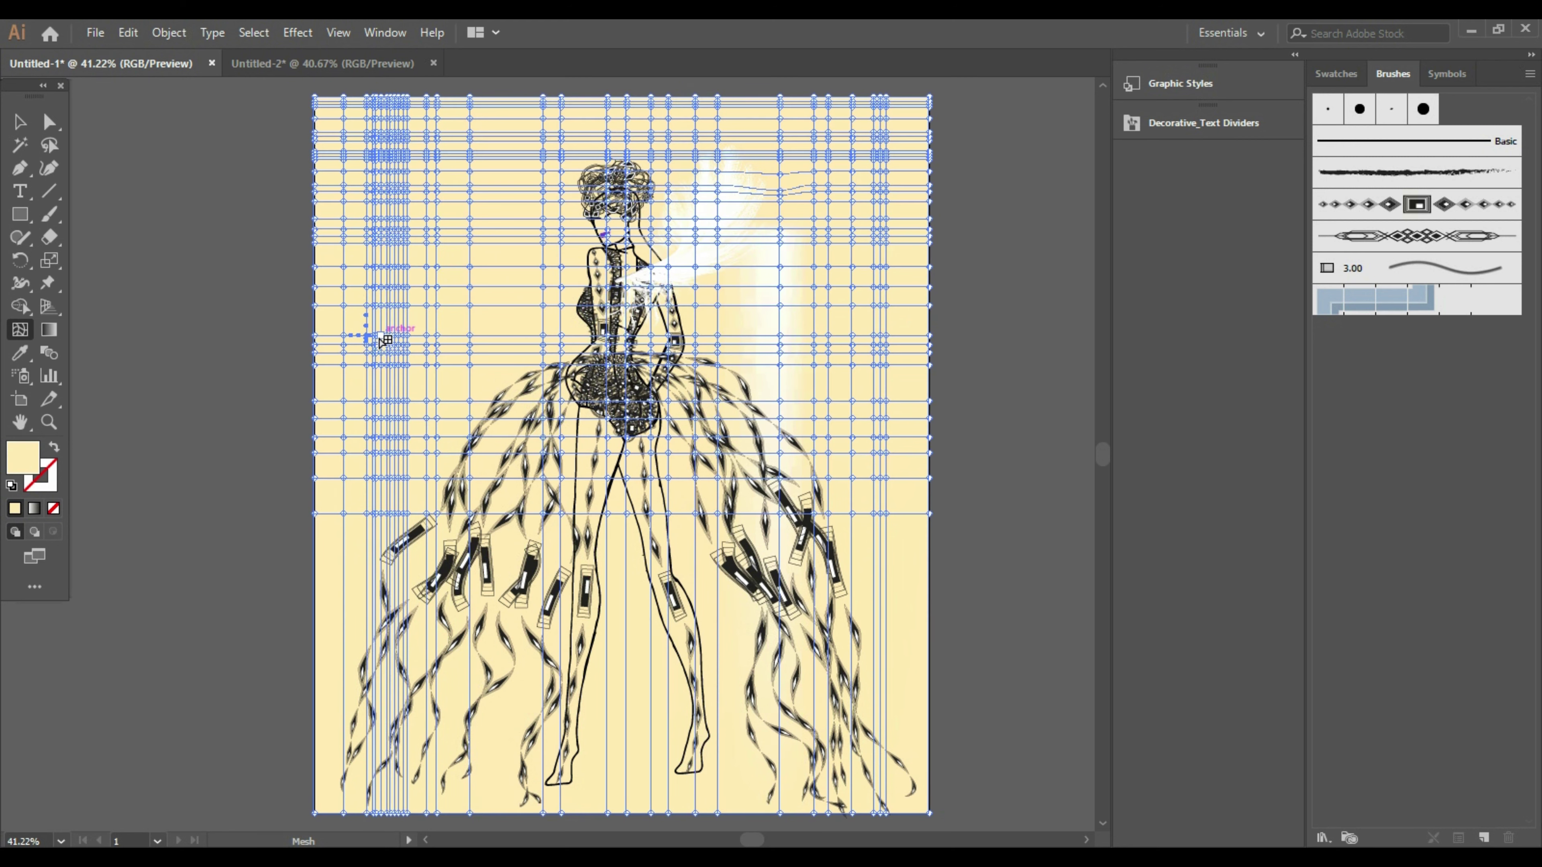
{"action": "key", "text": "ctrl+h"}
{"action": "key", "text": "ctrl+h"}
{"action": "key", "text": "ctrl+h"}
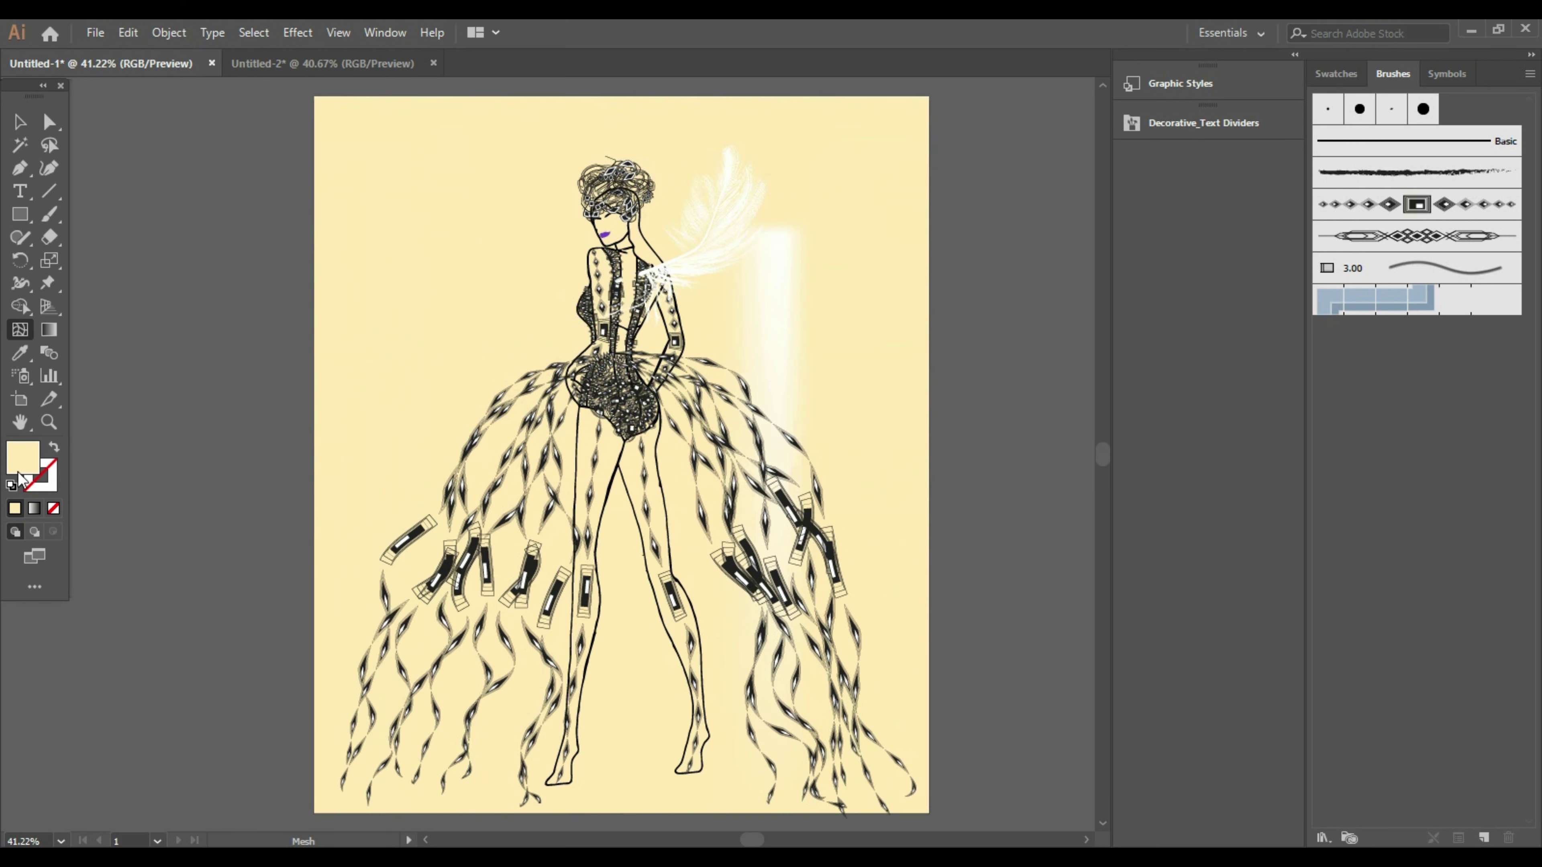
{"action": "key", "text": "ctrl+h"}
{"action": "double_click", "coordinate": [25, 473]}
{"action": "left_click_drag", "start_coordinate": [994, 147], "coordinate": [928, 150]}
{"action": "left_click", "coordinate": [1382, 158]}
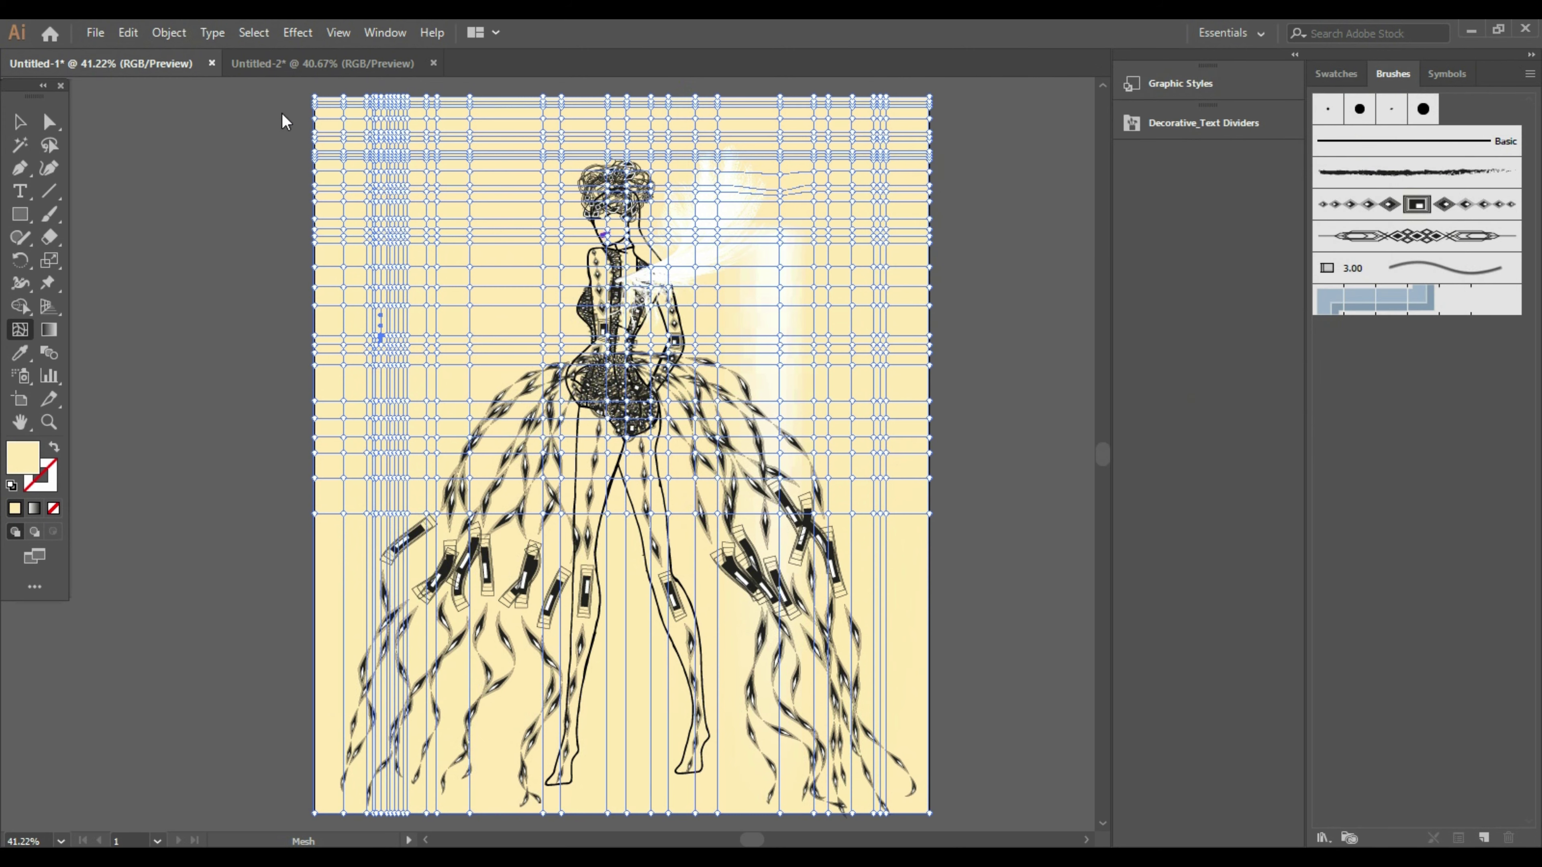
{"action": "key", "text": "ctrl+h"}
{"action": "key", "text": "ctrl+h"}
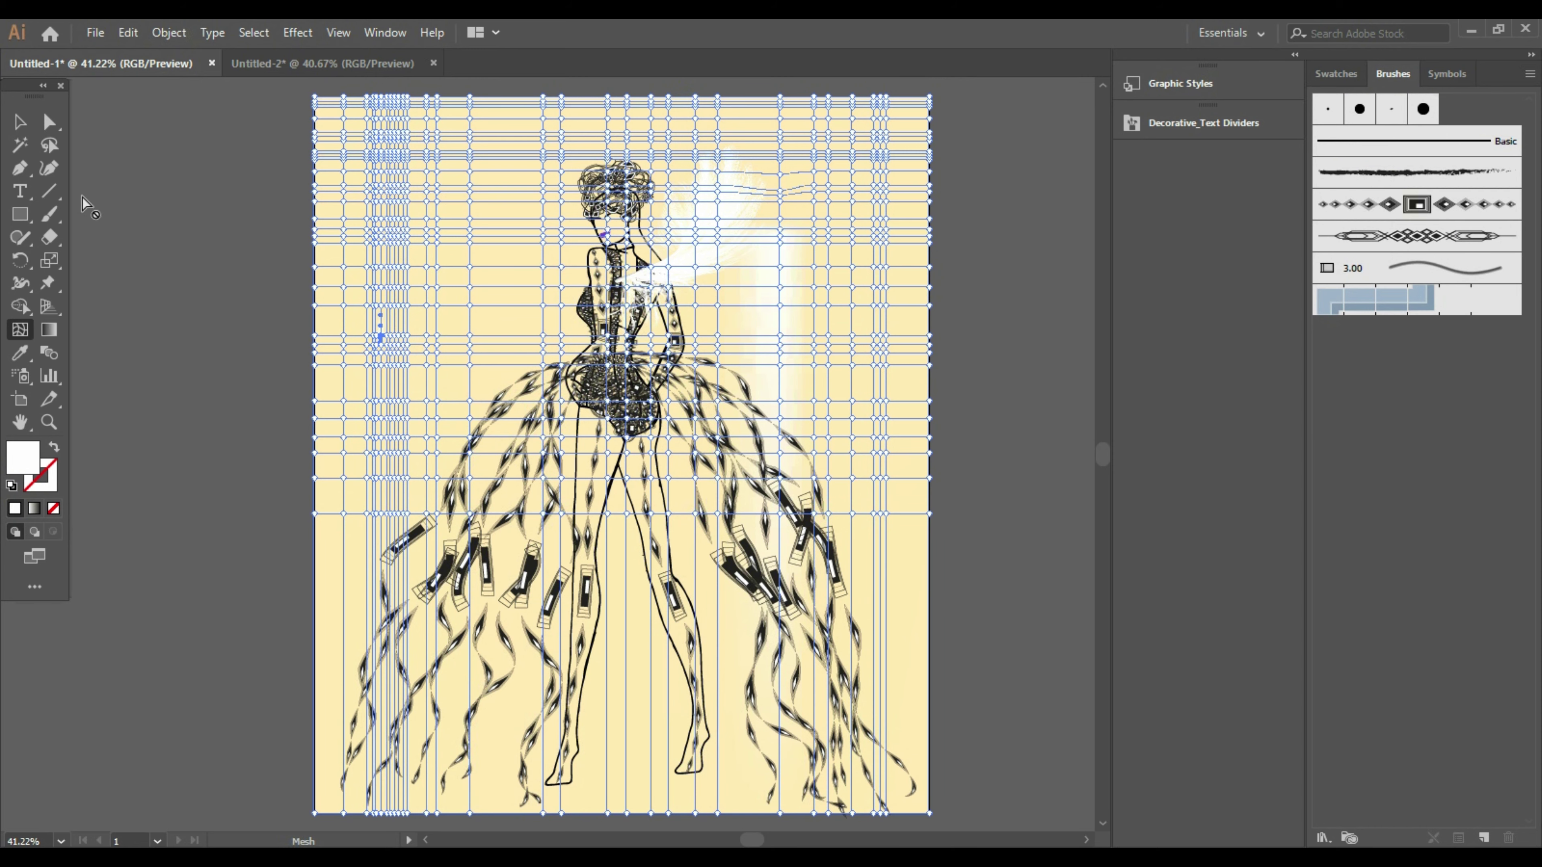
Select all points of the background mesh and apply white as their fill
{"action": "key", "text": "v"}
{"action": "left_click_drag", "start_coordinate": [359, 268], "coordinate": [441, 402]}
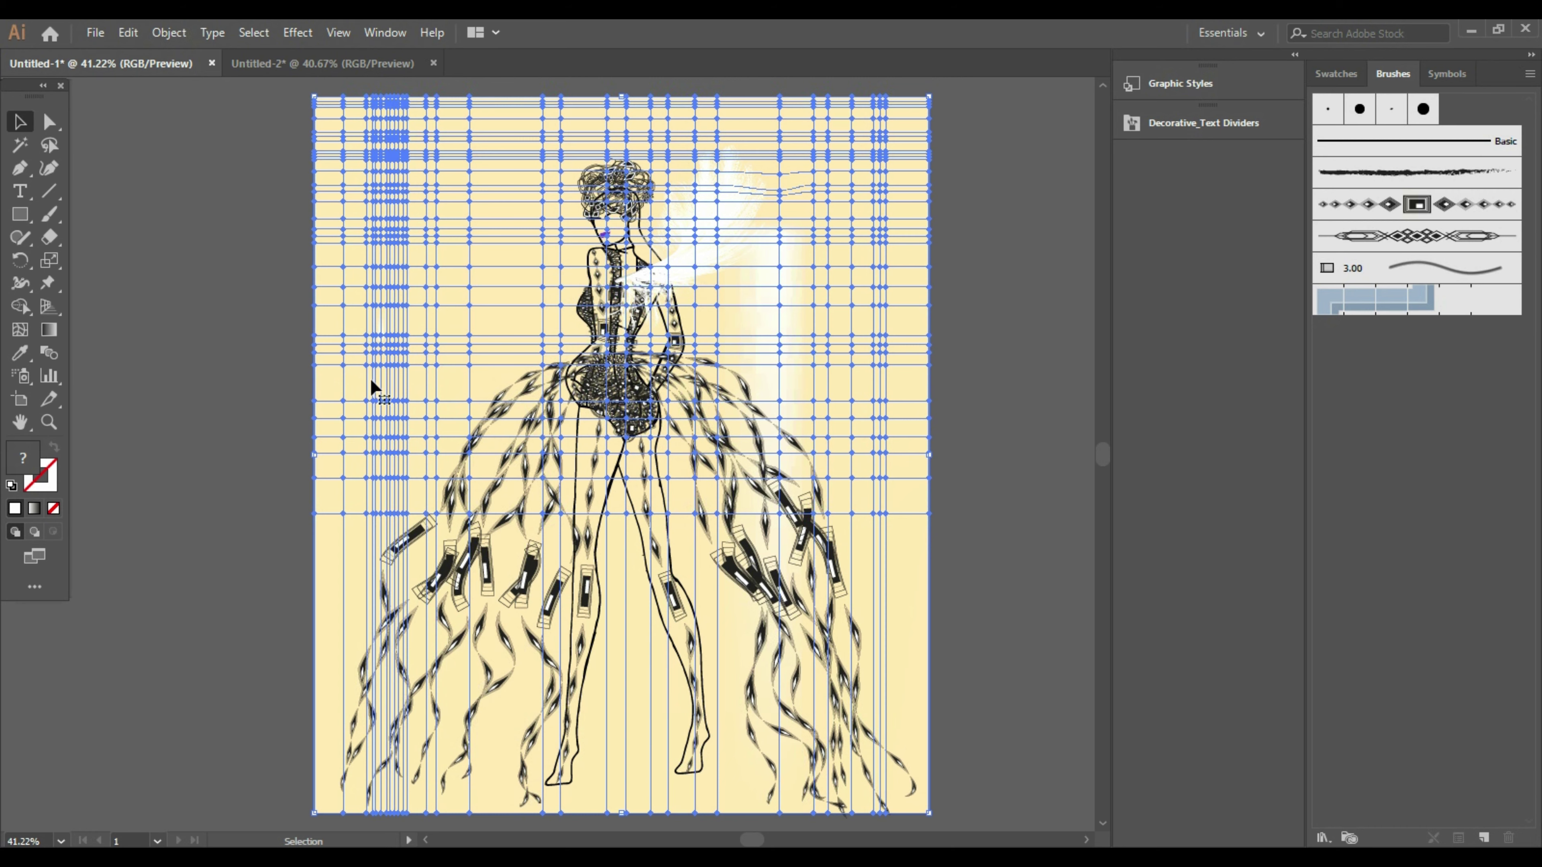
{"action": "double_click", "coordinate": [20, 473]}
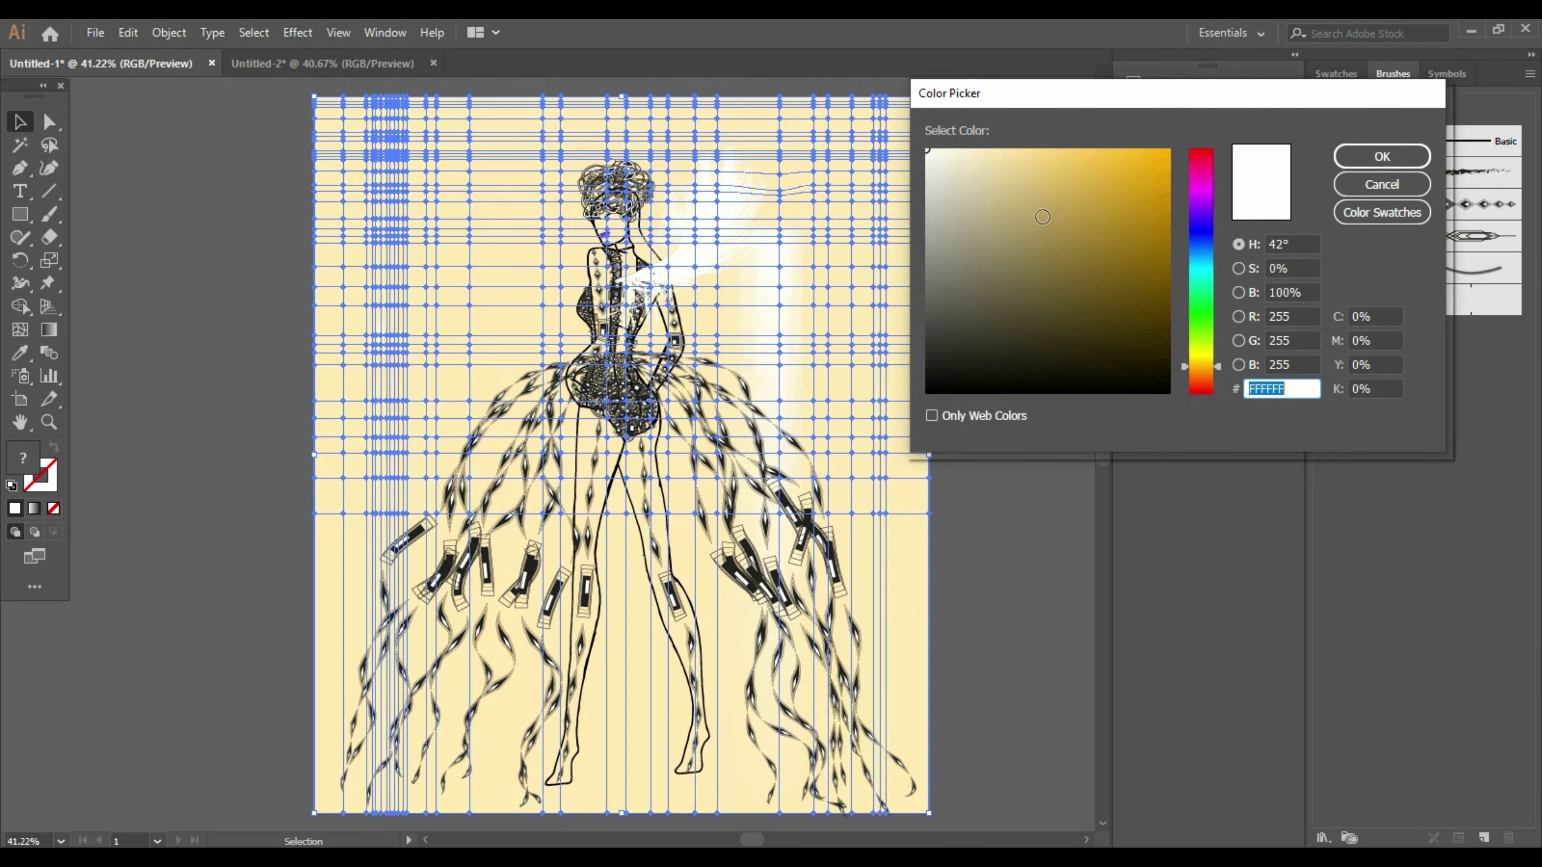
{"action": "left_click", "coordinate": [1391, 159]}
{"action": "left_click", "coordinate": [1043, 428]}
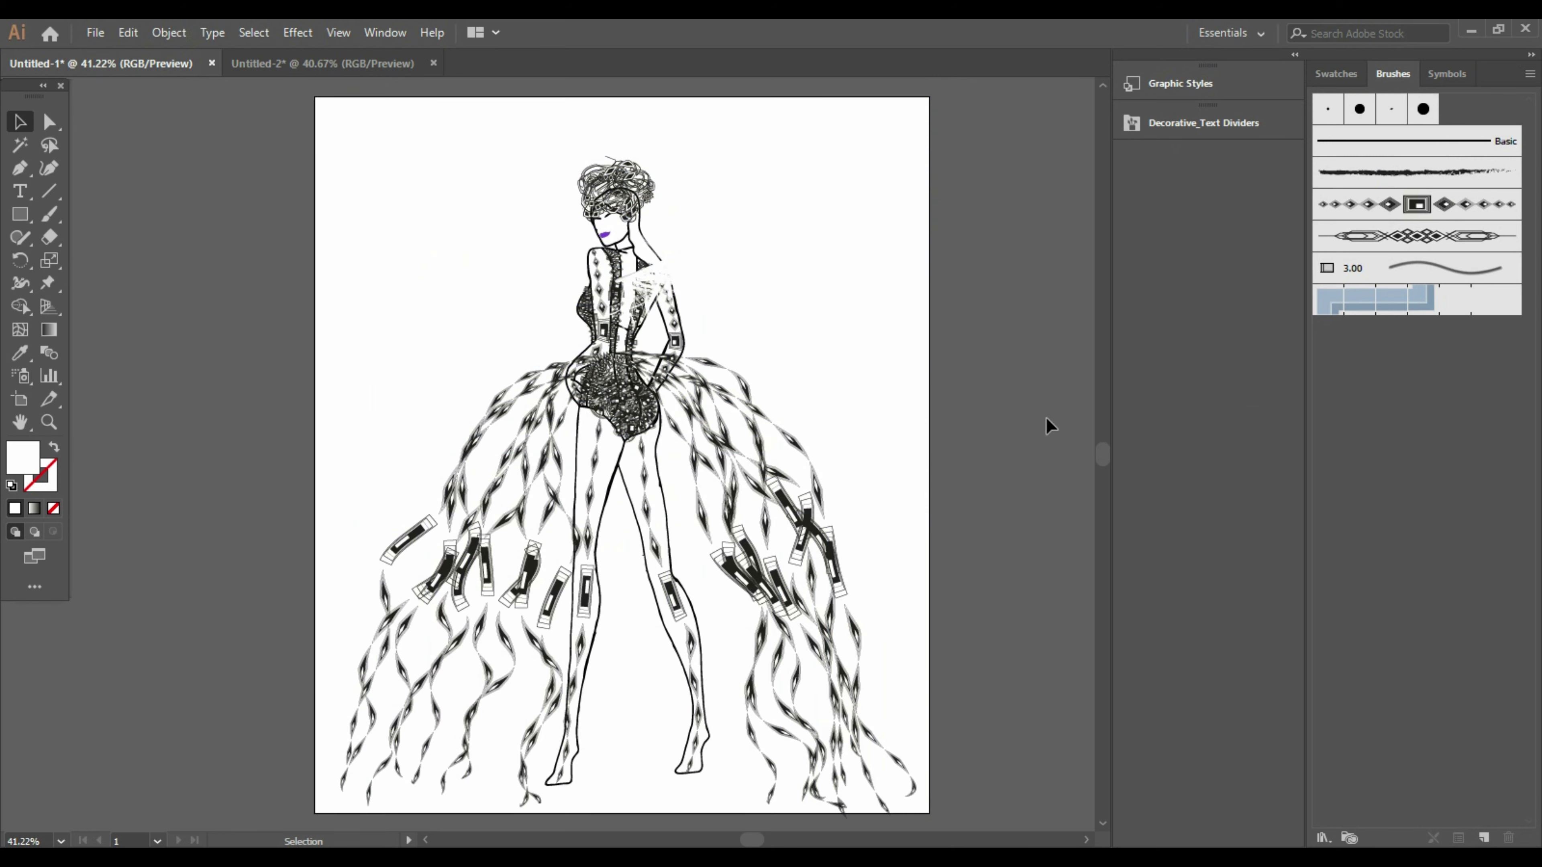
Tint the background mesh light cream FFF6E1, then a richer cream FFECC5
{"action": "left_click", "coordinate": [883, 339]}
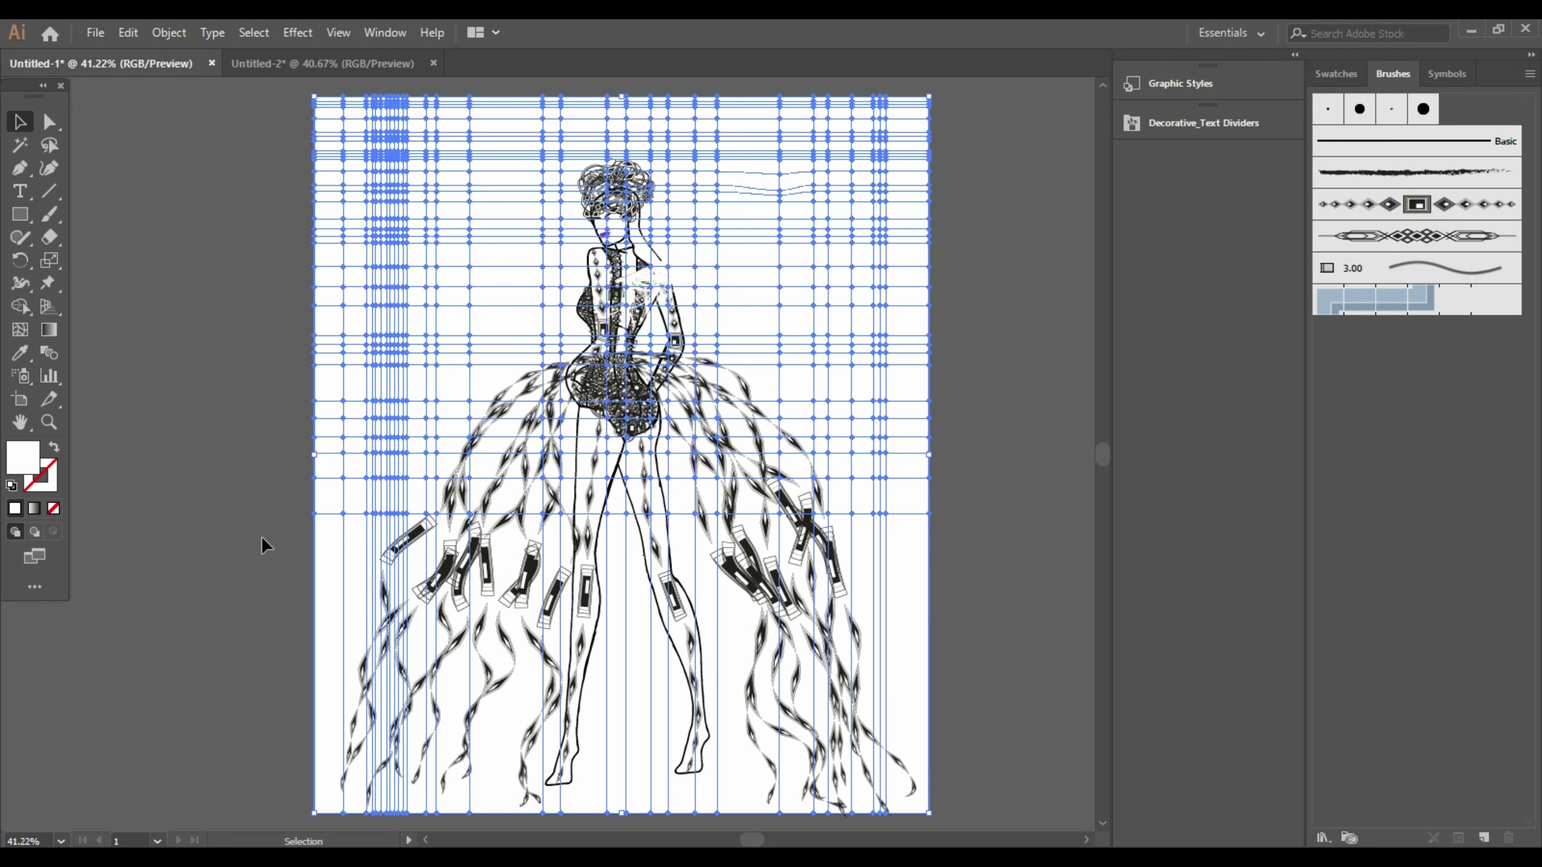
{"action": "double_click", "coordinate": [20, 463]}
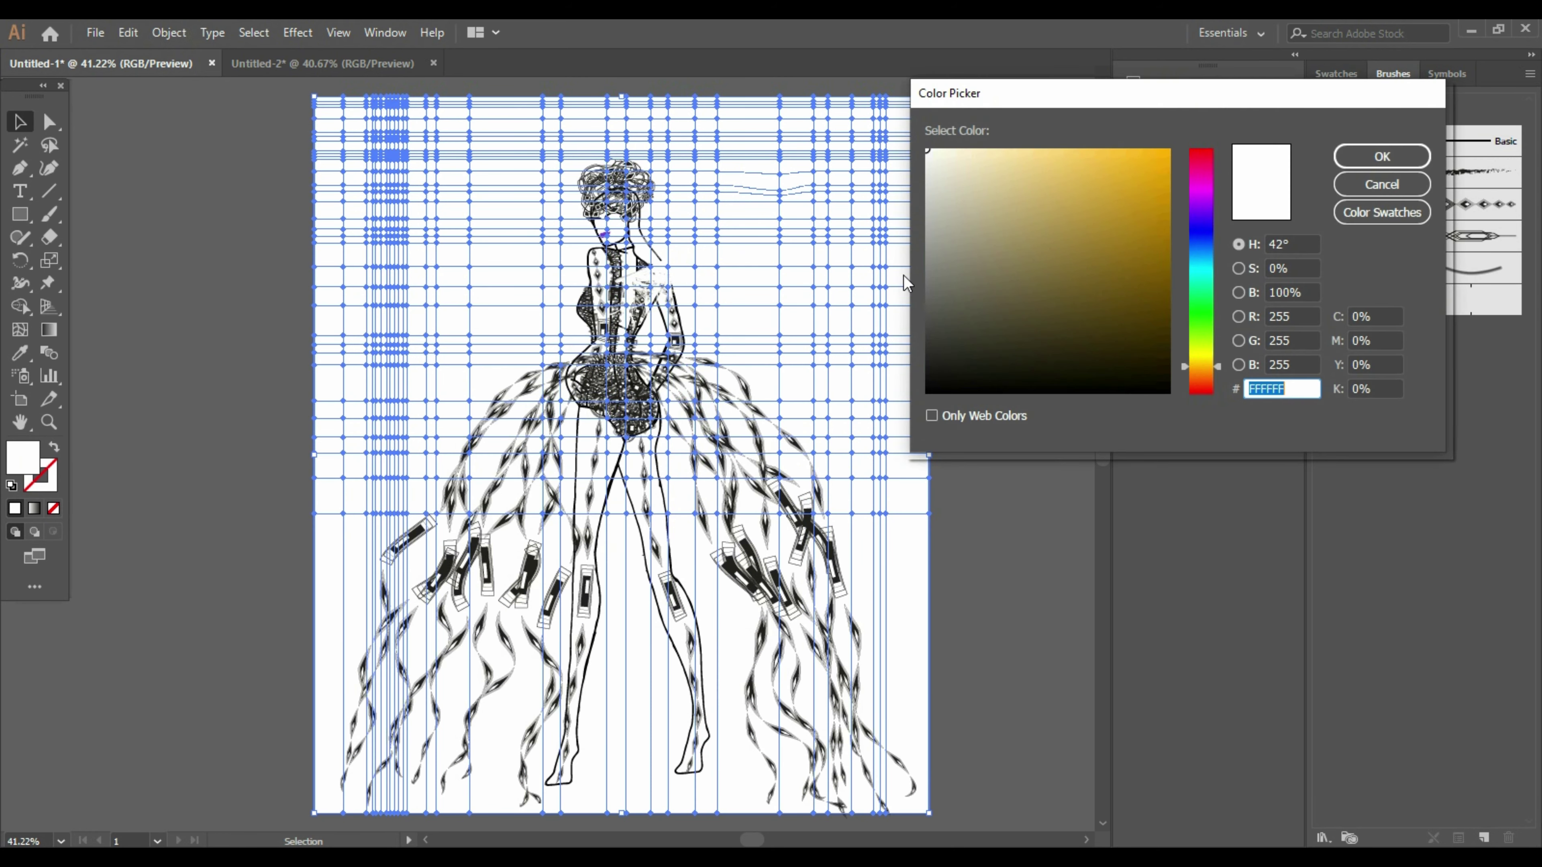
{"action": "left_click_drag", "start_coordinate": [974, 213], "coordinate": [954, 148]}
{"action": "left_click", "coordinate": [1382, 157]}
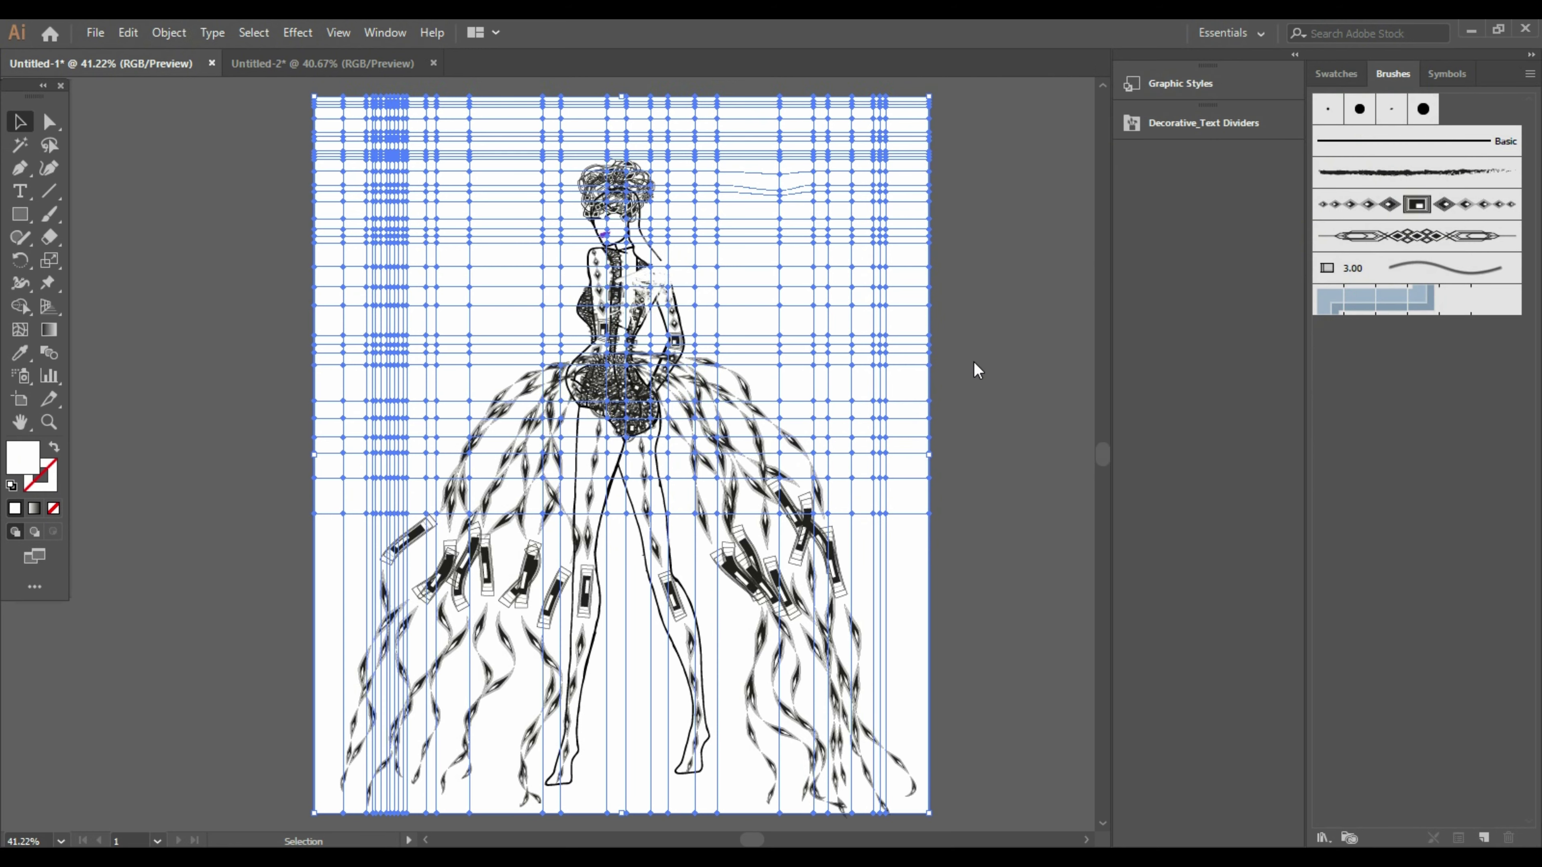
{"action": "left_click", "coordinate": [307, 224]}
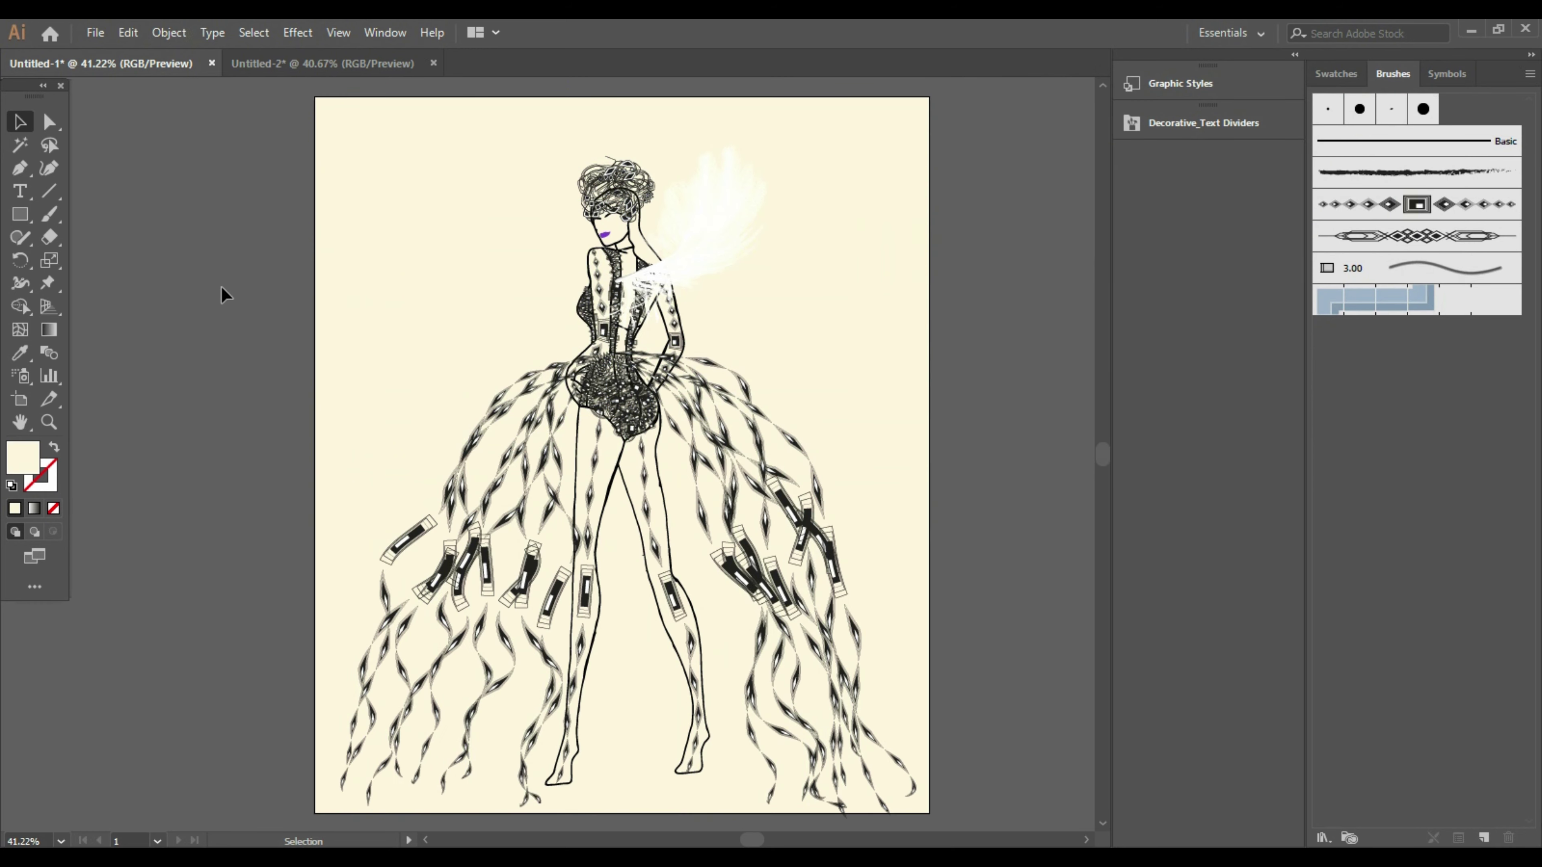
{"action": "left_click", "coordinate": [775, 291]}
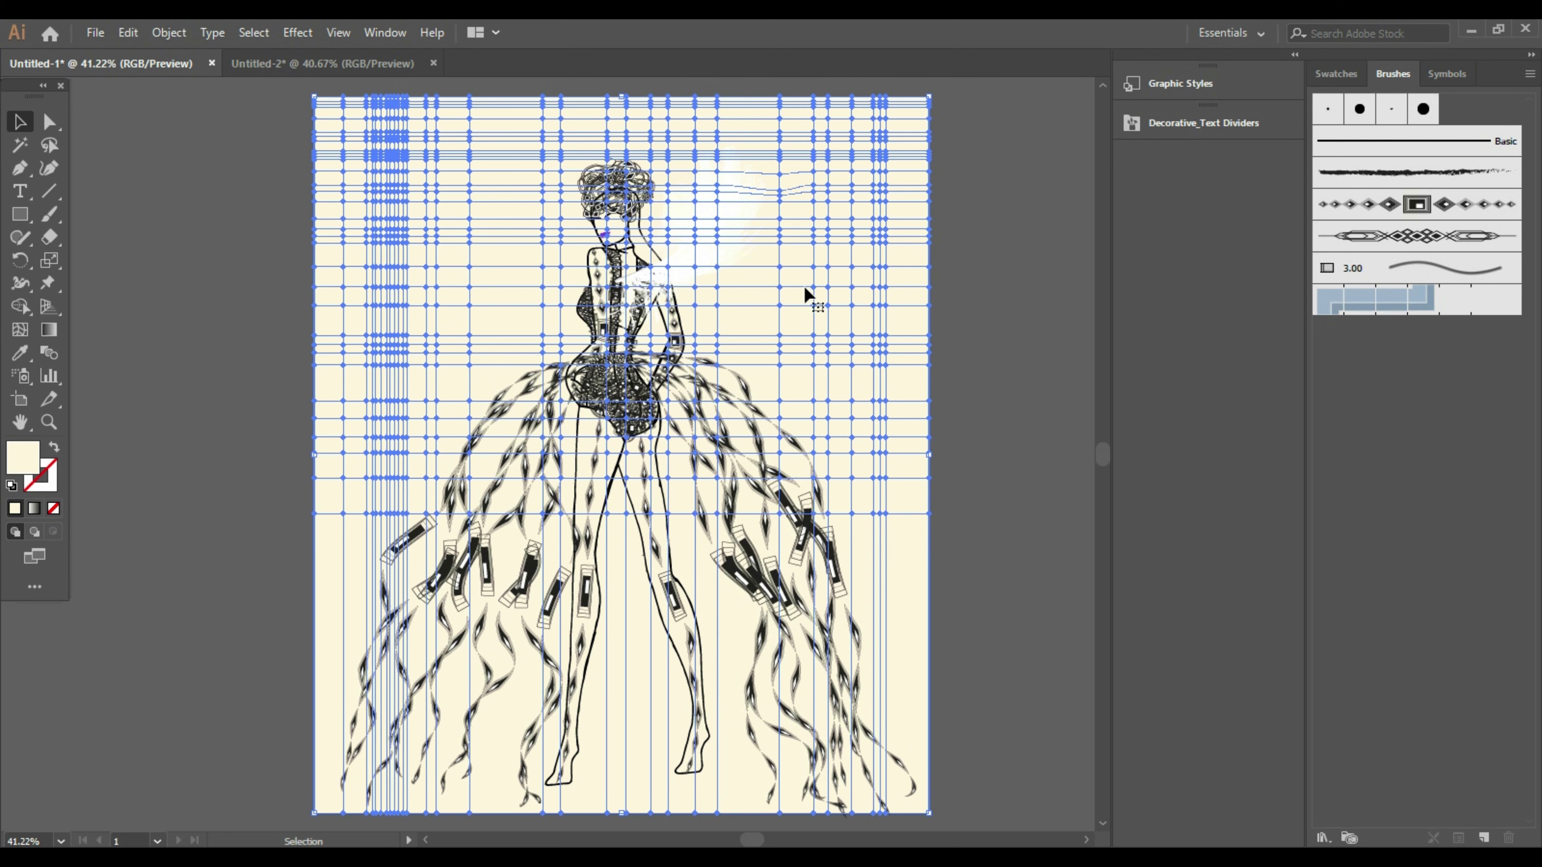
{"action": "double_click", "coordinate": [24, 462]}
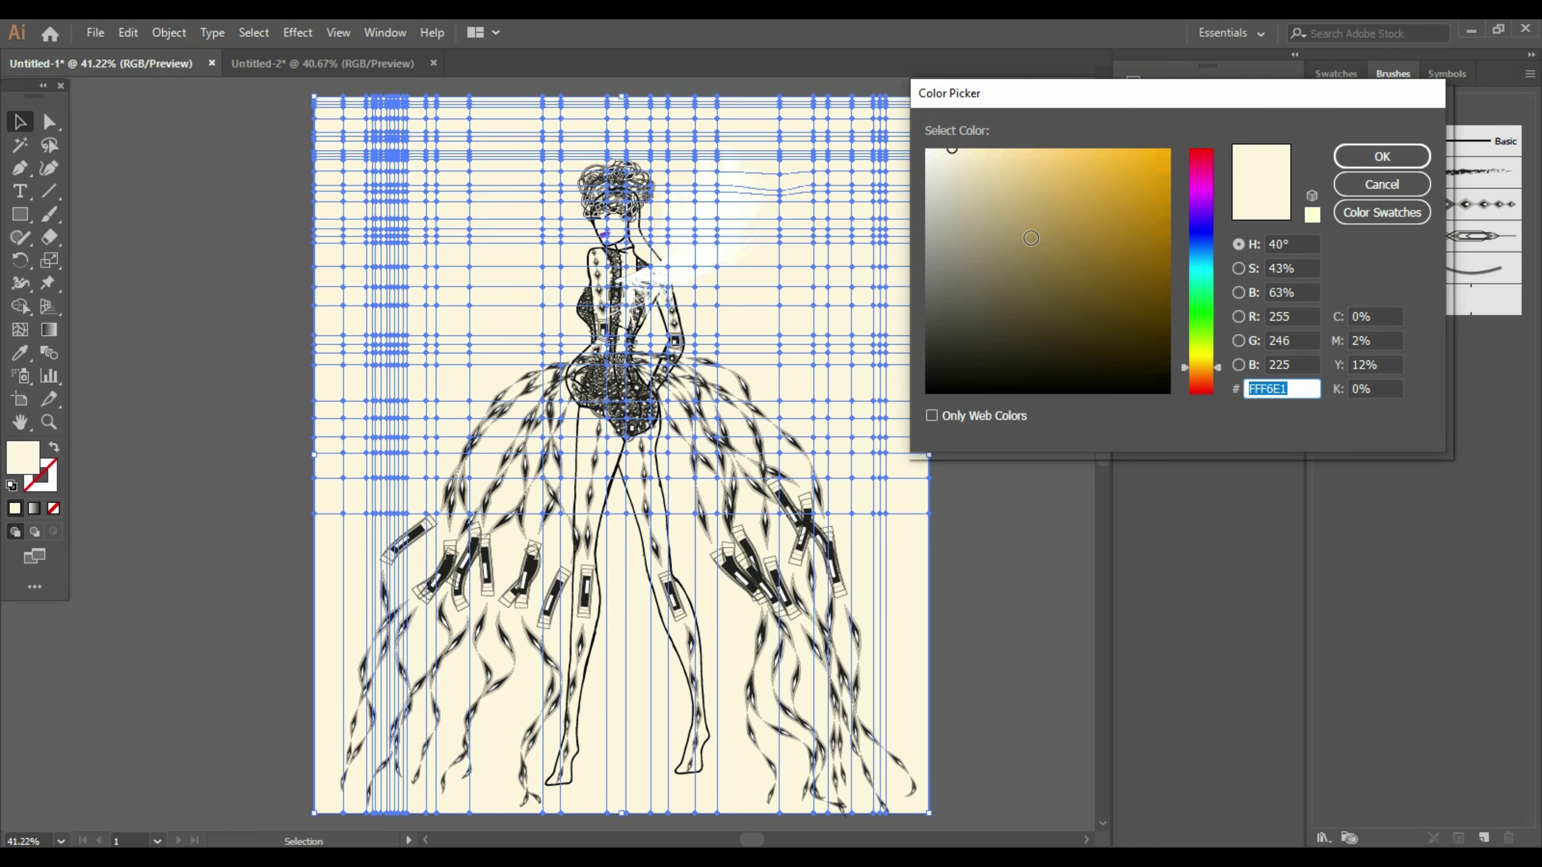
{"action": "left_click", "coordinate": [1360, 156]}
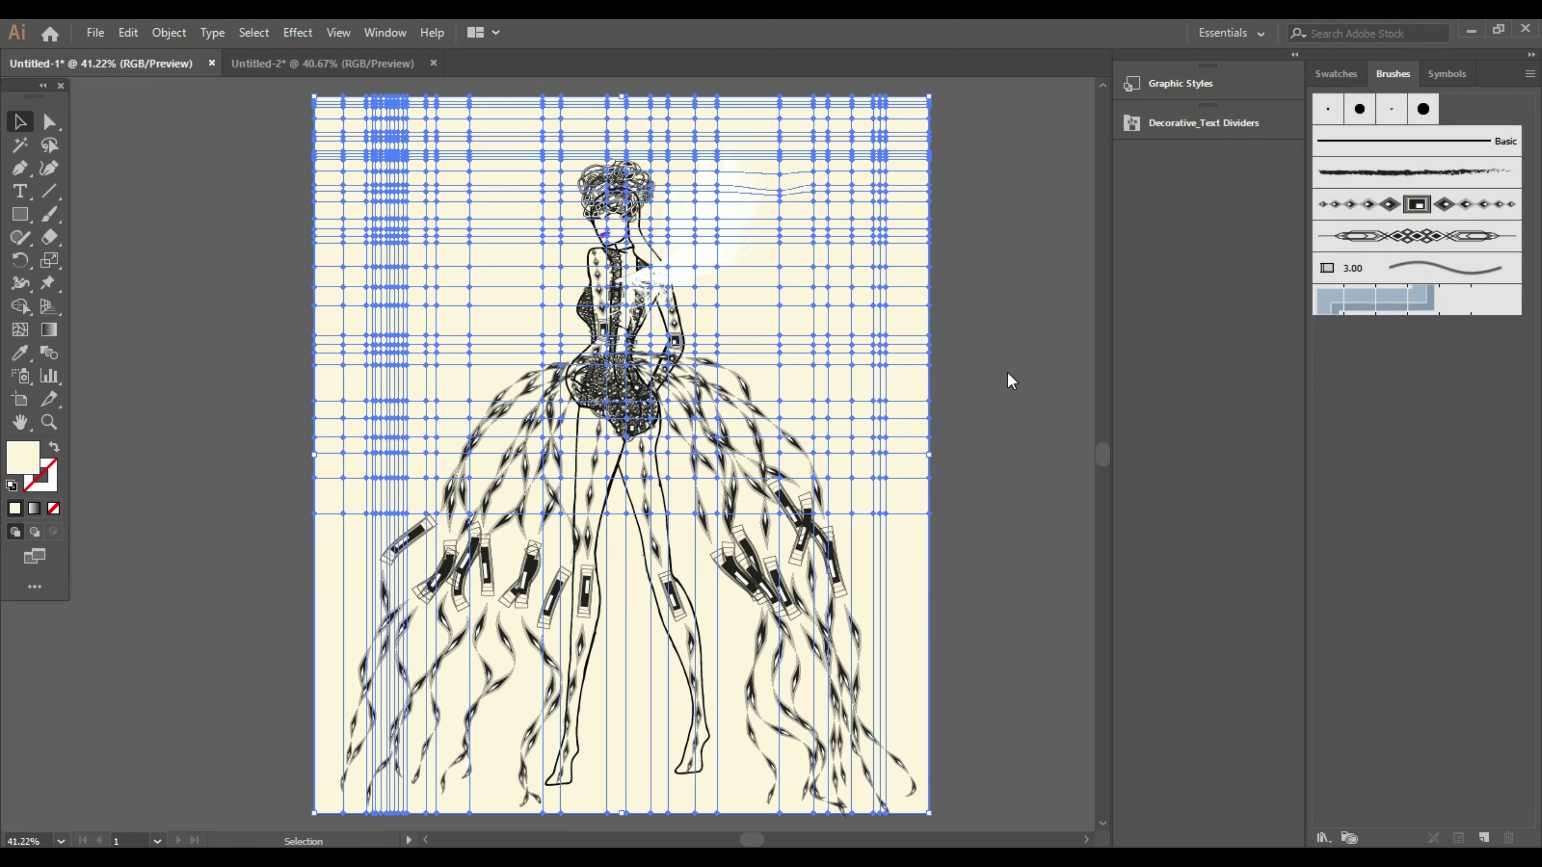
{"action": "left_click", "coordinate": [1042, 367]}
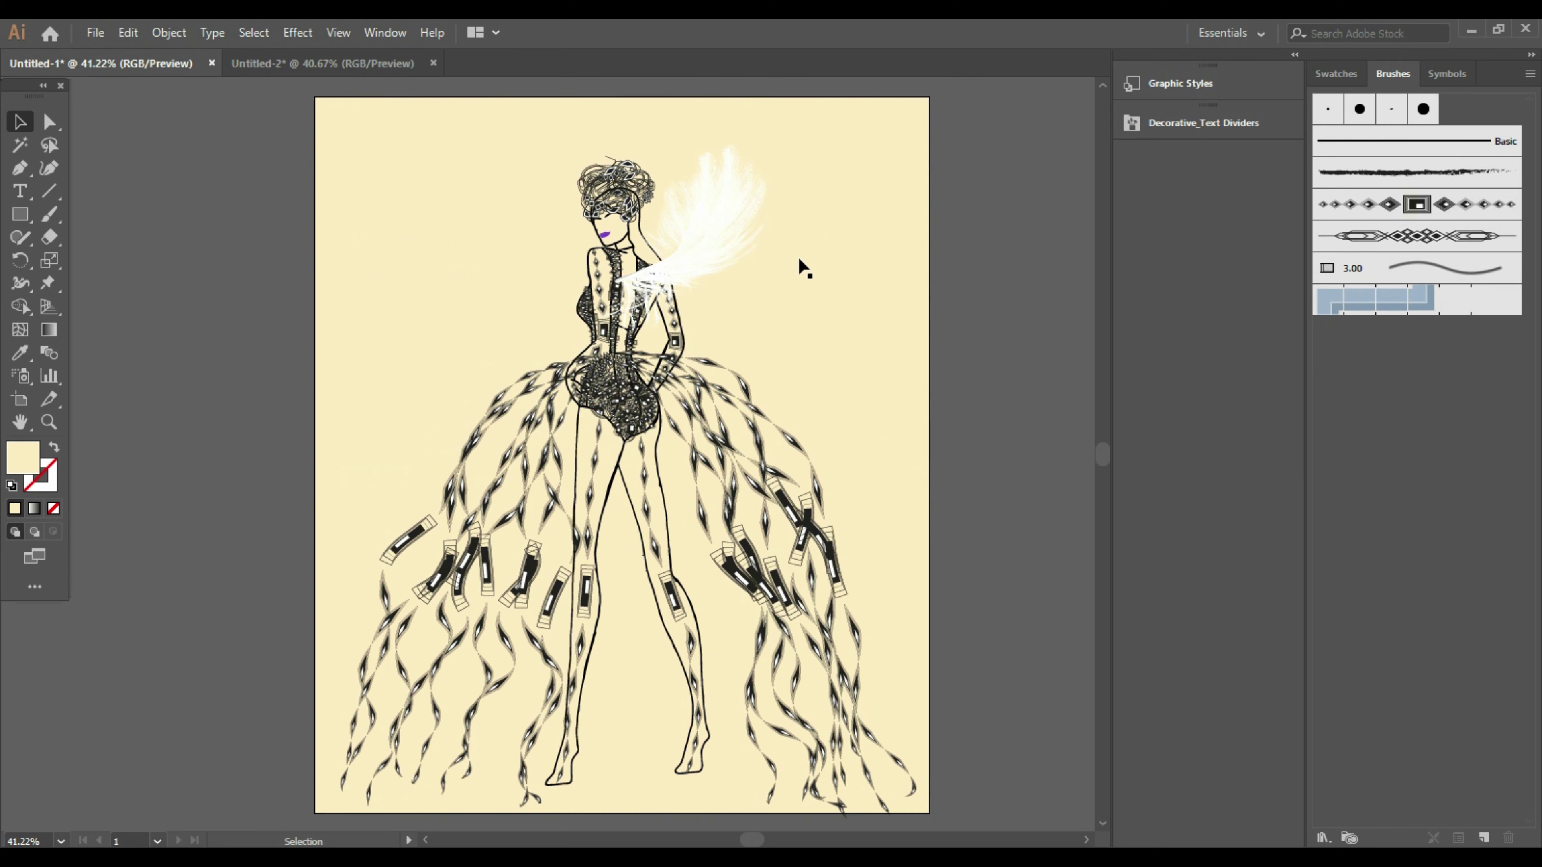
Tilt the white feathers slightly, shift them right beside the shoulder, then select all artwork
{"action": "left_click", "coordinate": [689, 262]}
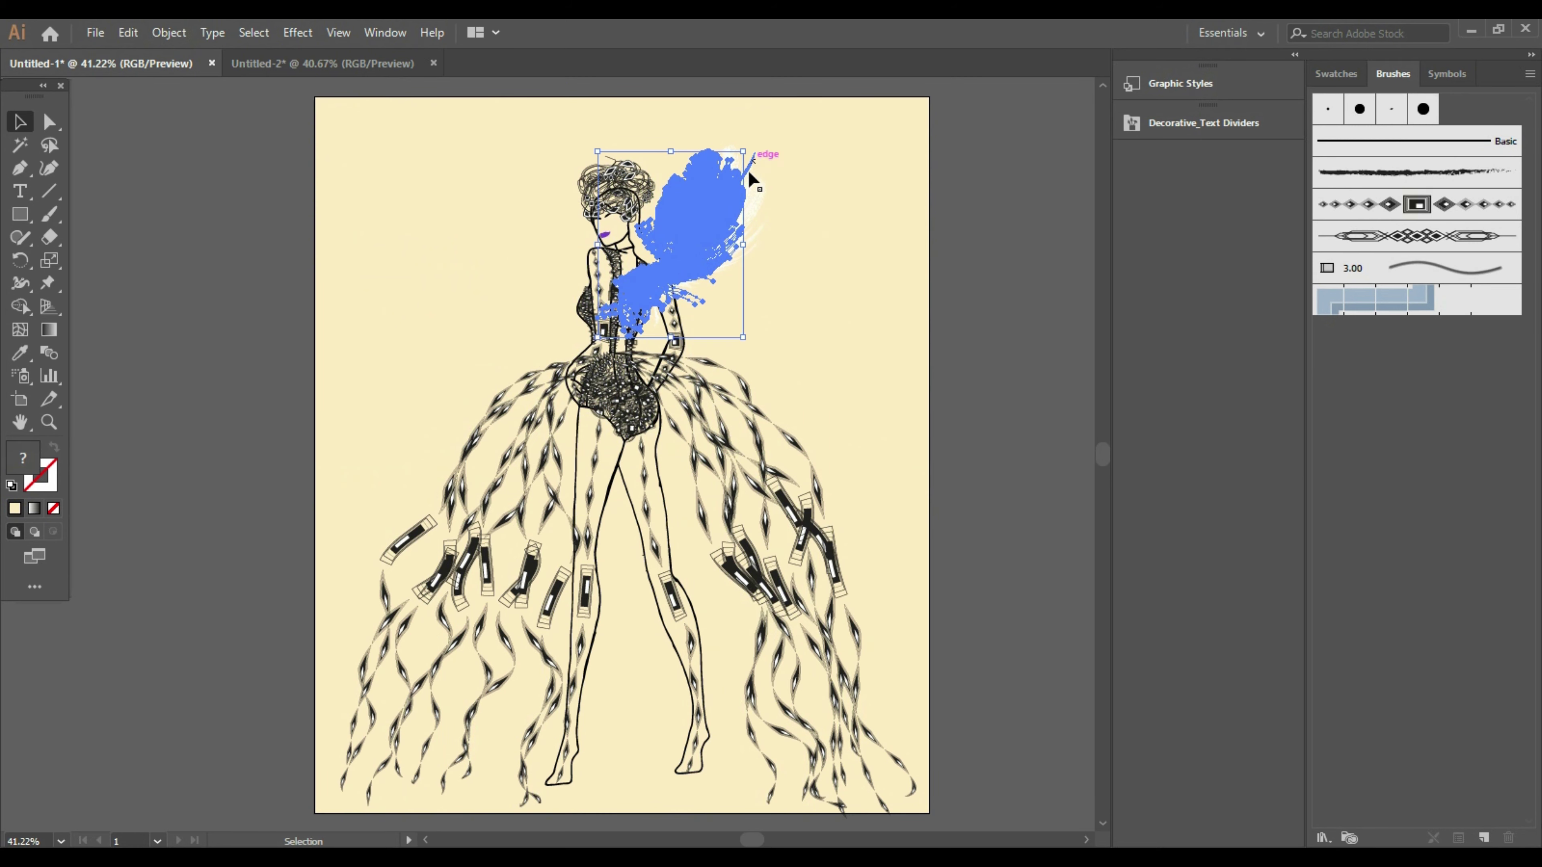
{"action": "mouse_move", "coordinate": [754, 143]}
{"action": "left_mouse_down"}
{"action": "mouse_move", "coordinate": [736, 139]}
{"action": "mouse_move", "coordinate": [858, 255]}
{"action": "left_mouse_up"}
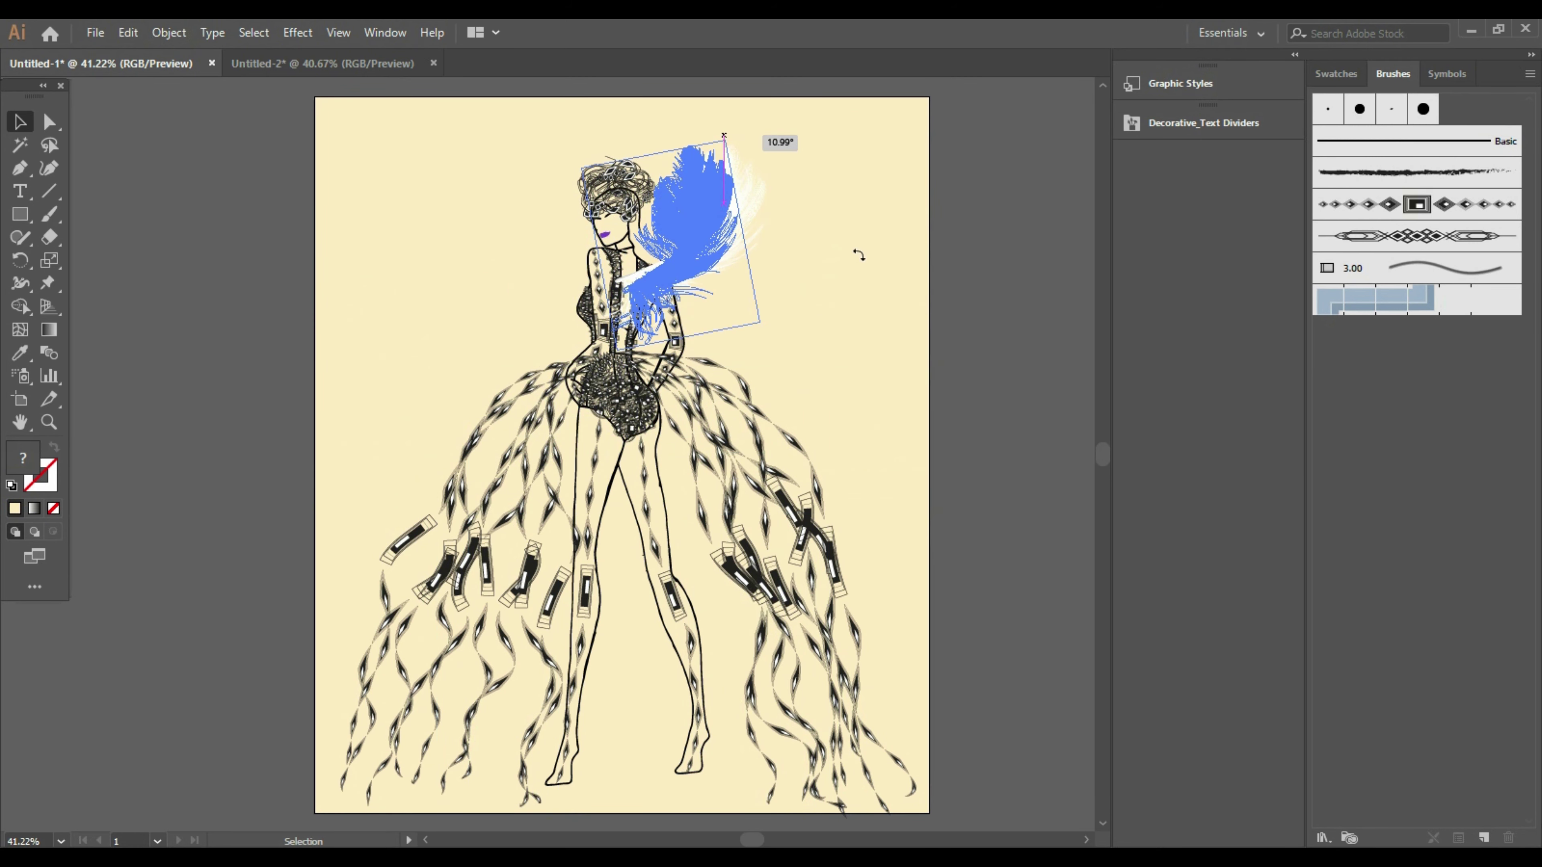
{"action": "left_click_drag", "start_coordinate": [968, 320], "coordinate": [1008, 331]}
{"action": "left_click", "coordinate": [1008, 331]}
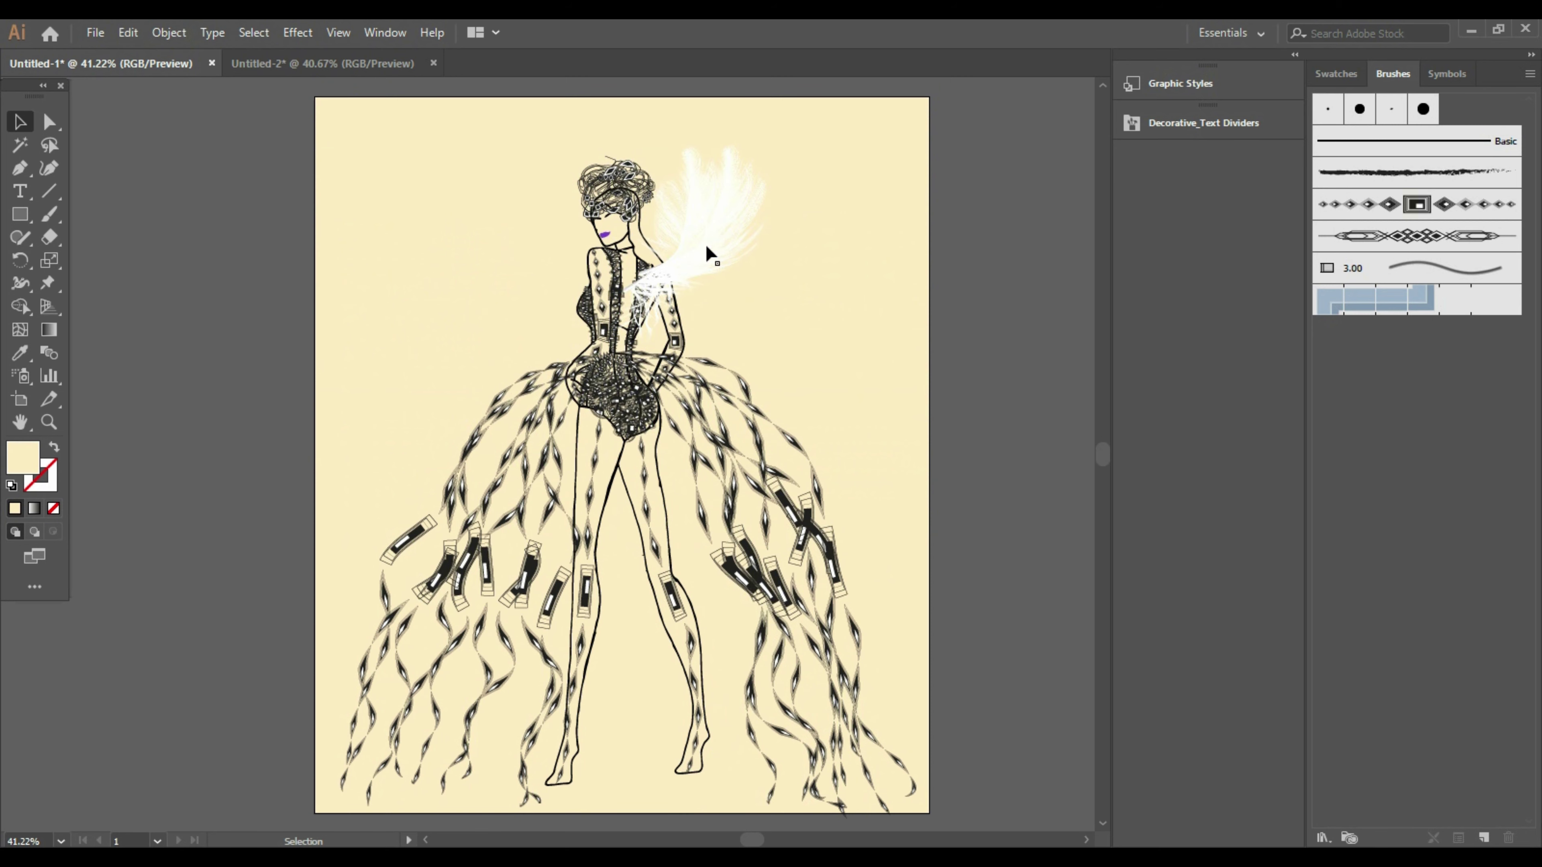
{"action": "left_click_drag", "start_coordinate": [701, 254], "coordinate": [698, 261]}
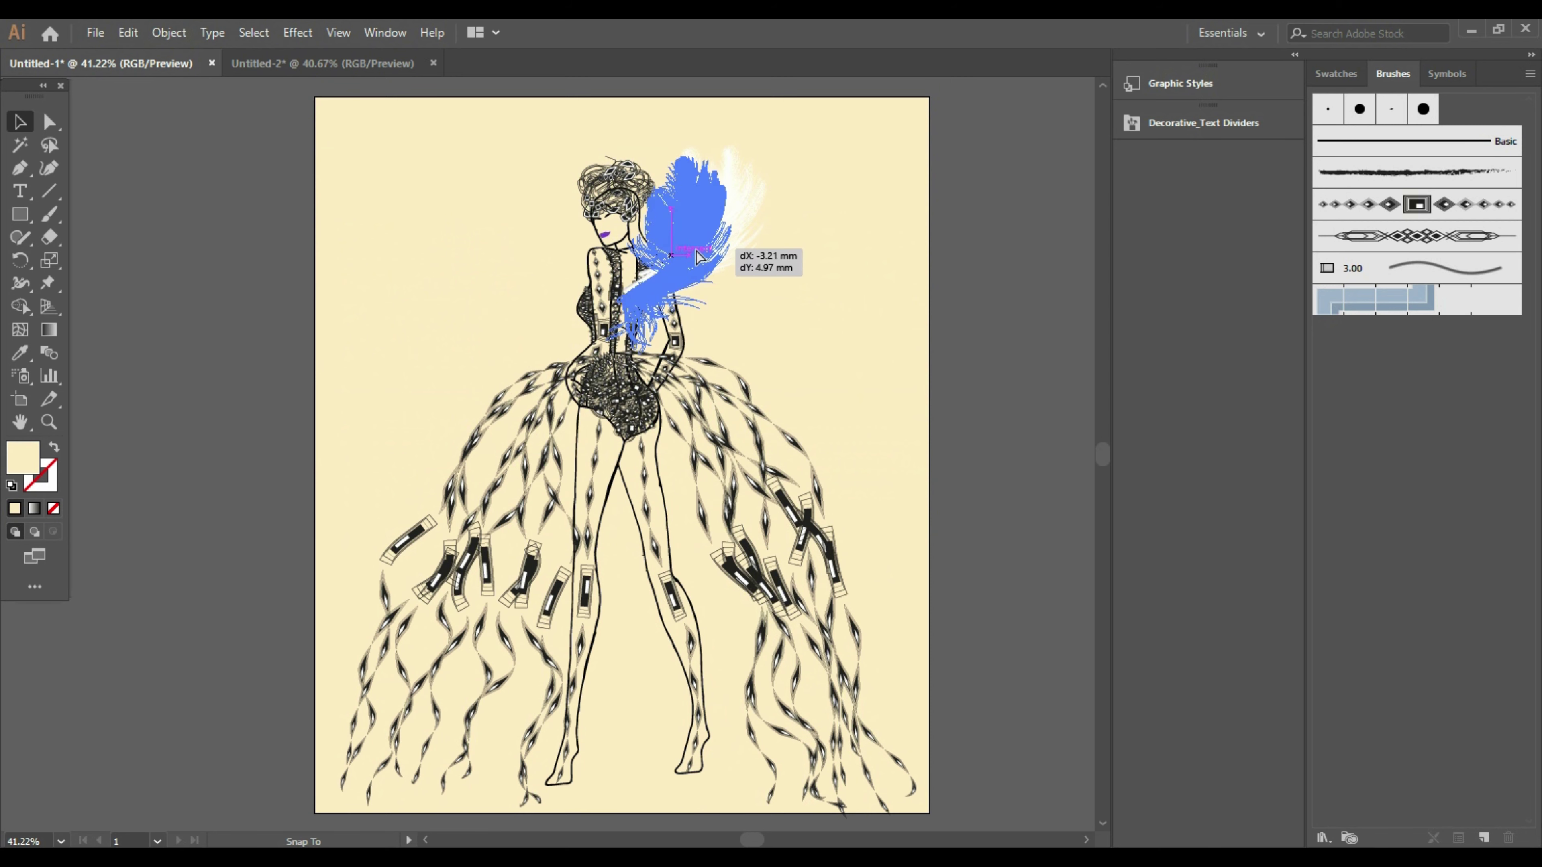
{"action": "left_click", "coordinate": [992, 307]}
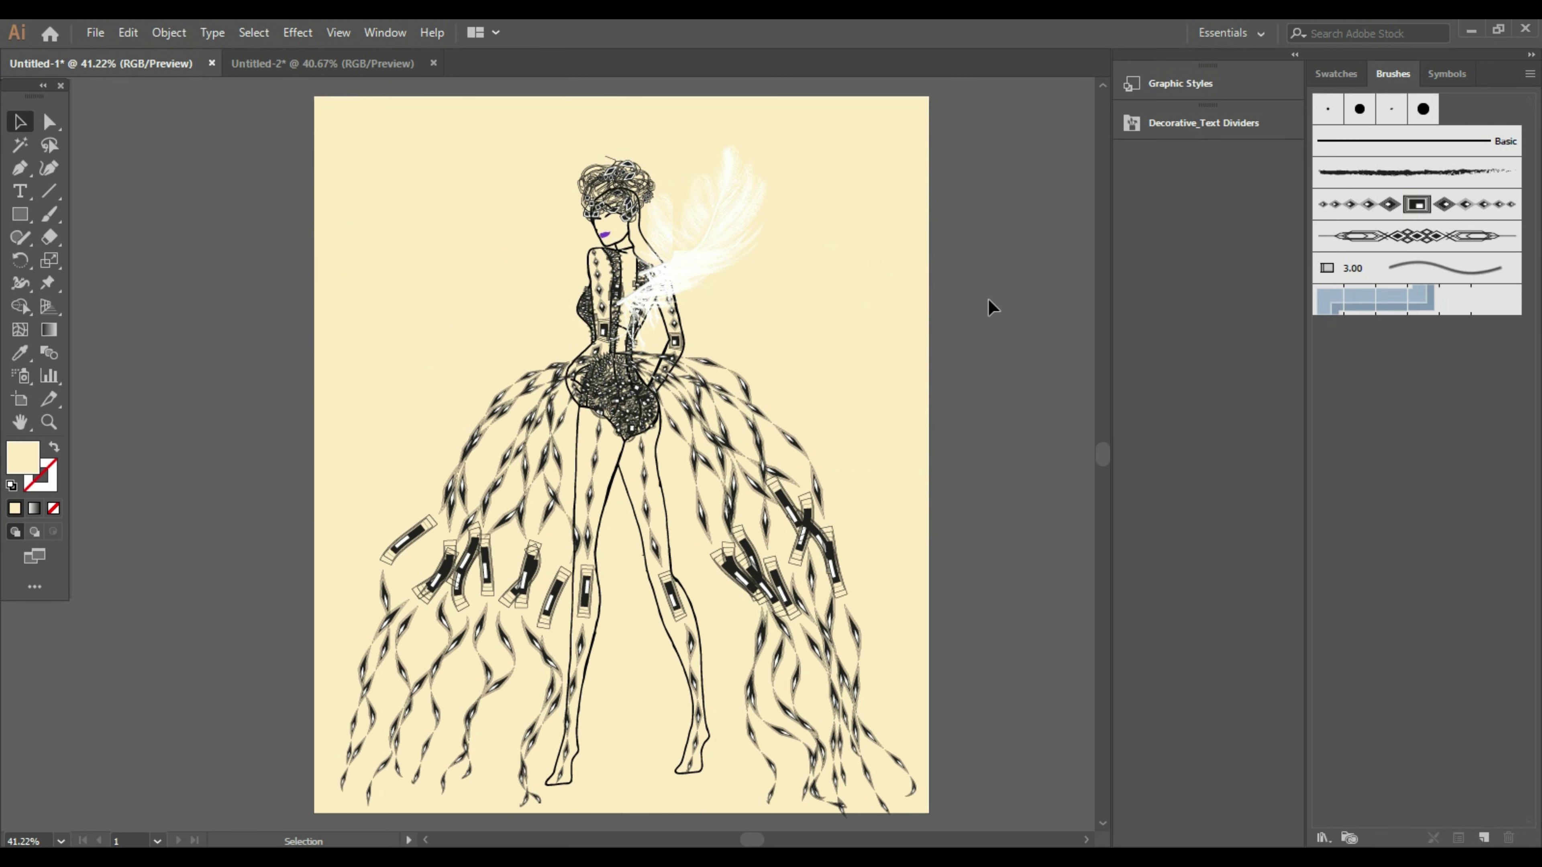
{"action": "left_click", "coordinate": [690, 234]}
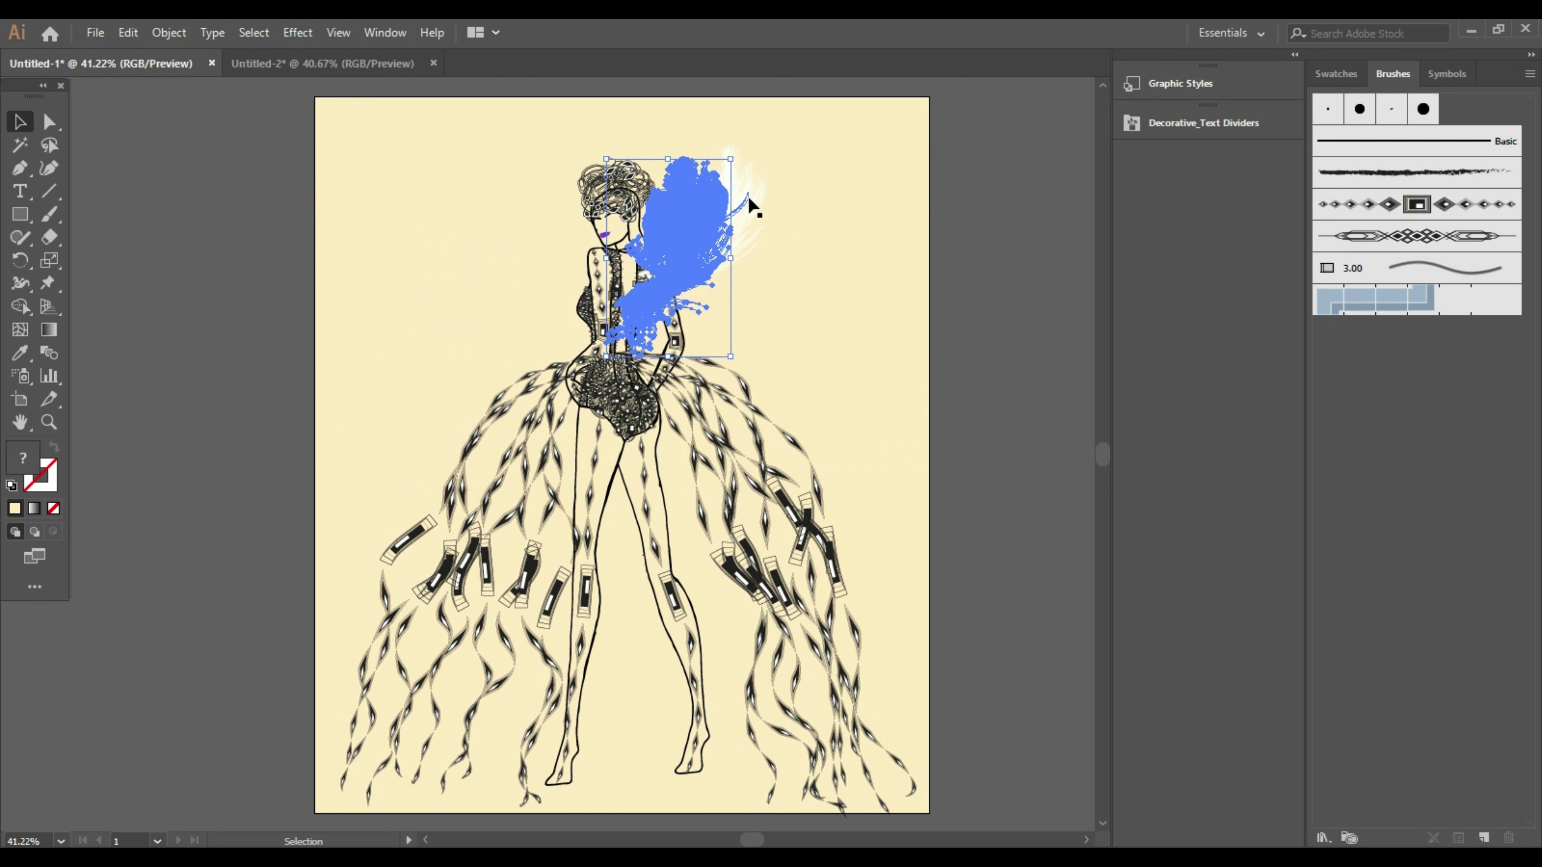
{"action": "left_click_drag", "start_coordinate": [750, 201], "coordinate": [758, 196]}
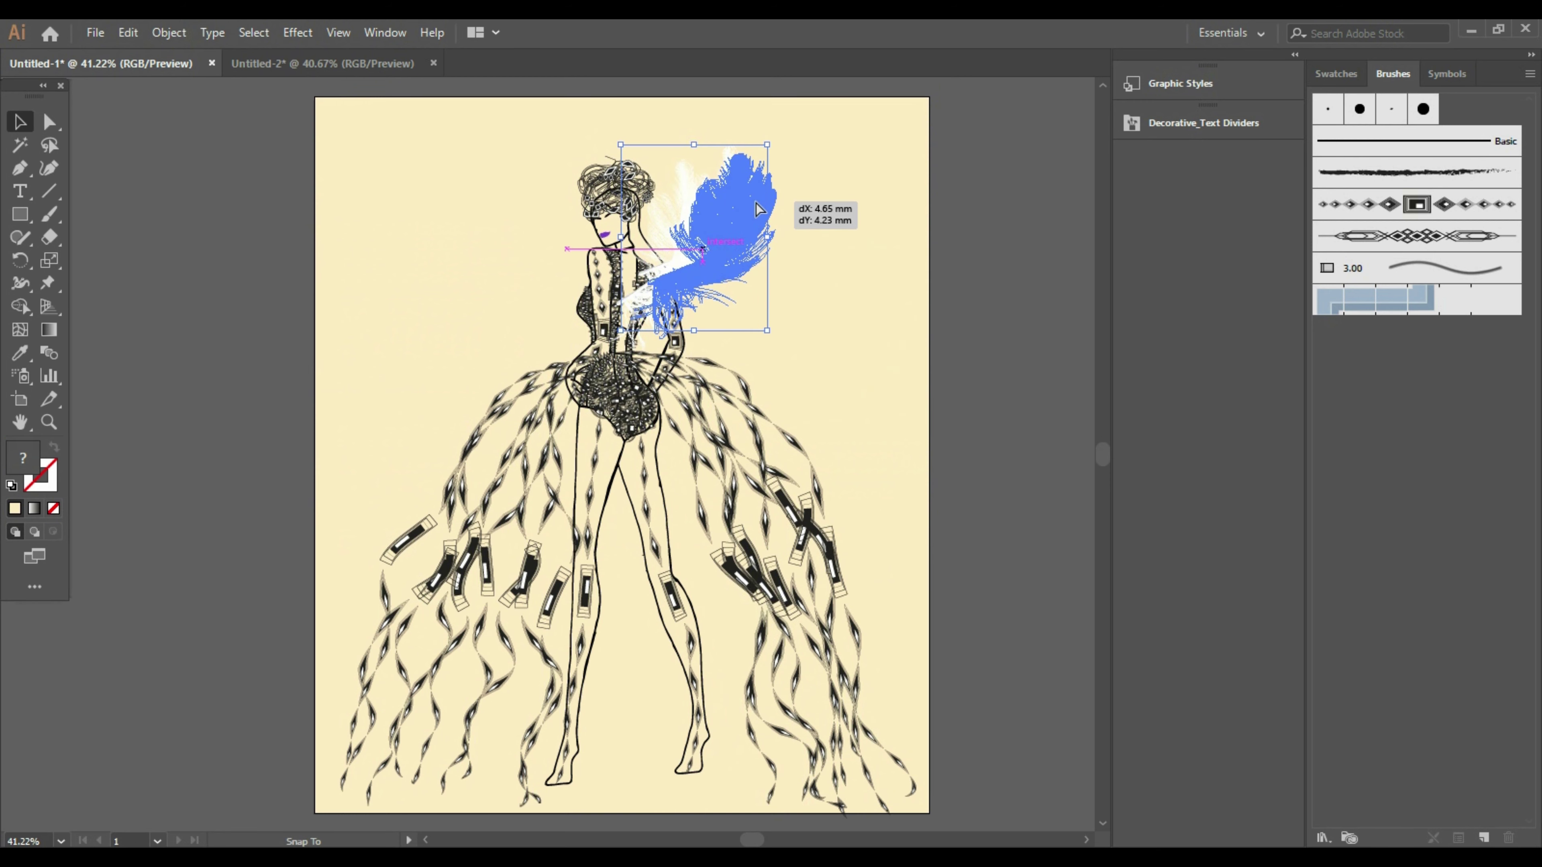
{"action": "left_click", "coordinate": [1054, 409]}
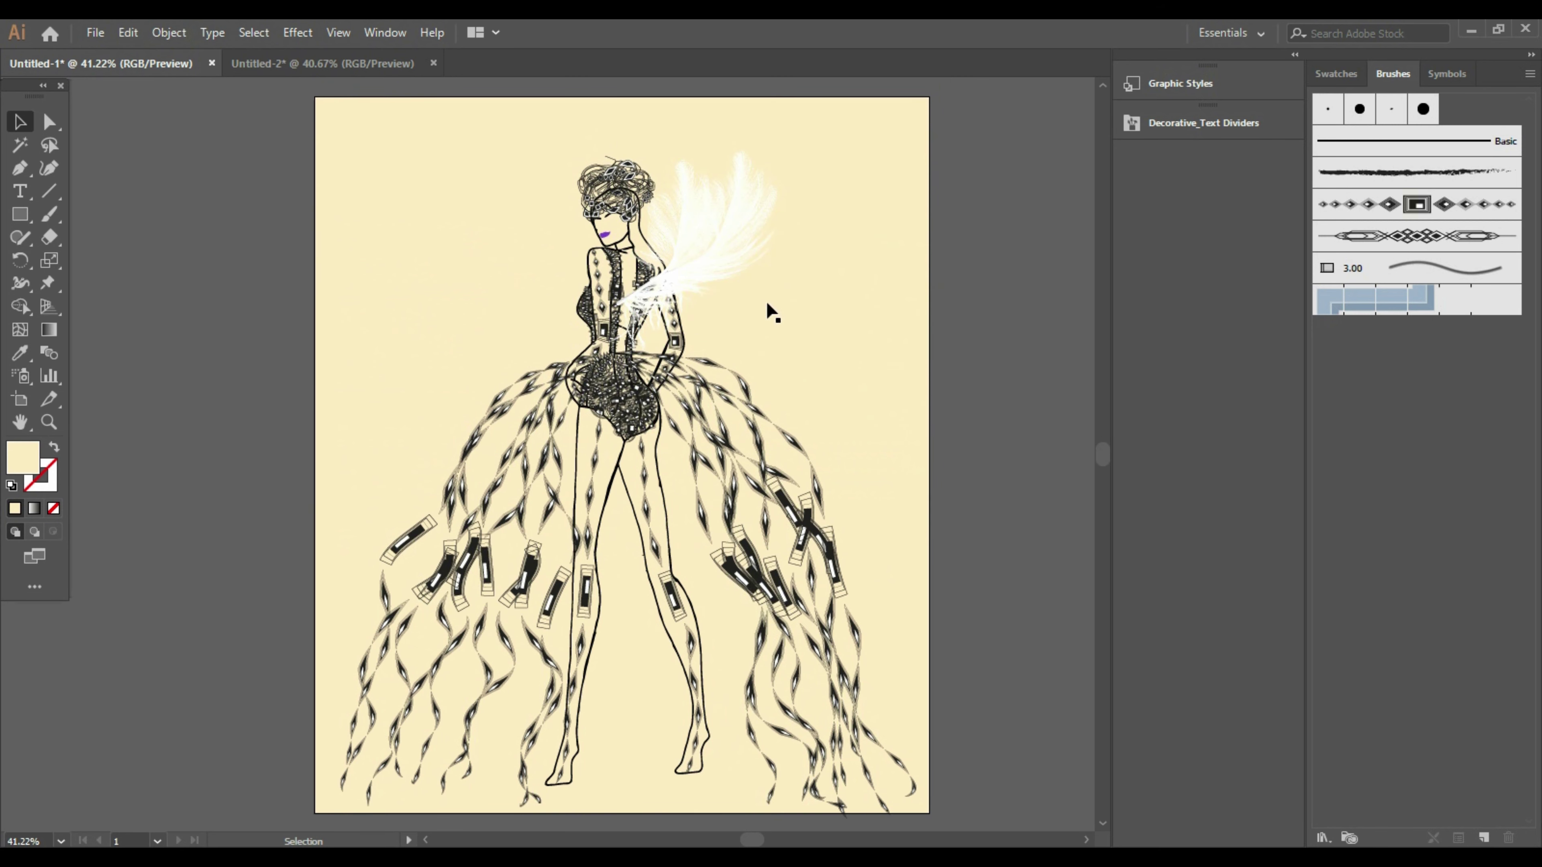
{"action": "key", "text": "ctrl+a"}
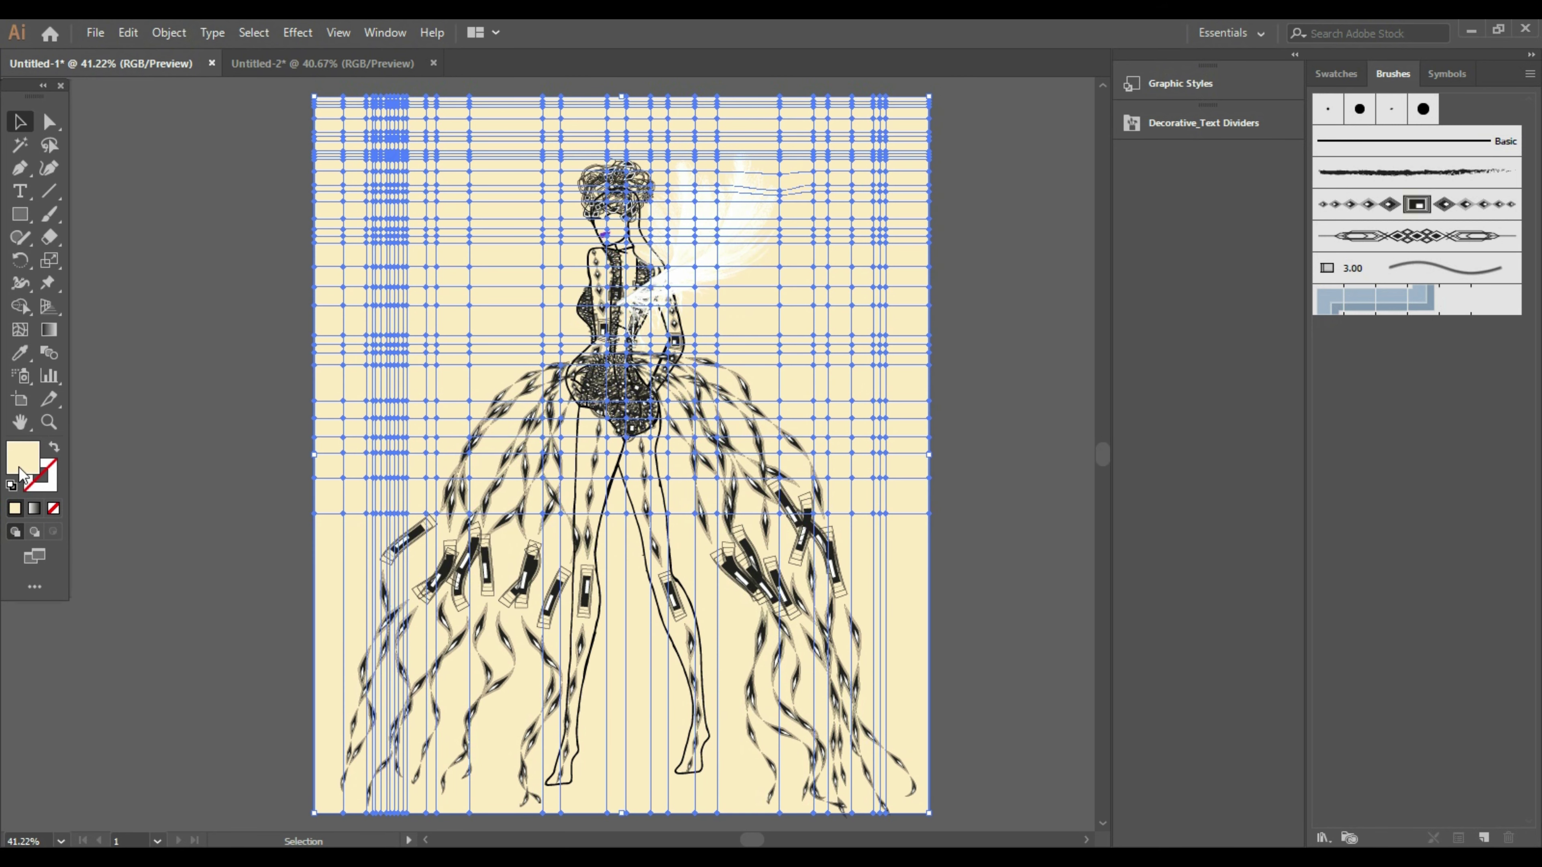
Fill the background mesh with a darker warm tan, C9A179
{"action": "double_click", "coordinate": [22, 462]}
{"action": "left_click_drag", "start_coordinate": [981, 203], "coordinate": [1023, 149]}
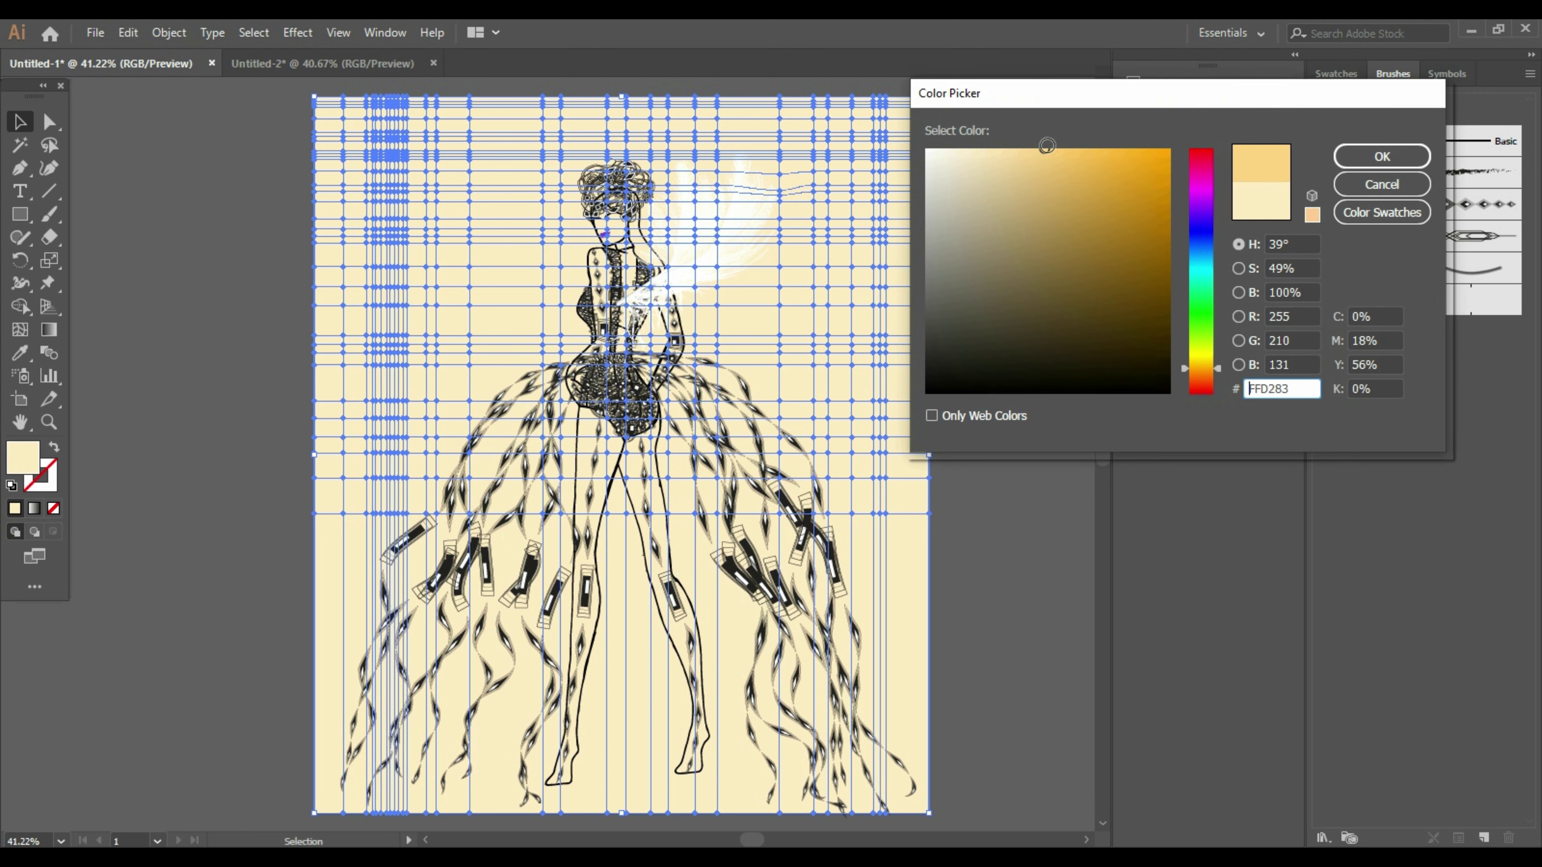
{"action": "mouse_move", "coordinate": [1026, 270]}
{"action": "left_mouse_down"}
{"action": "mouse_move", "coordinate": [974, 228]}
{"action": "mouse_move", "coordinate": [988, 196]}
{"action": "mouse_move", "coordinate": [1032, 240]}
{"action": "mouse_move", "coordinate": [1086, 161]}
{"action": "left_mouse_up"}
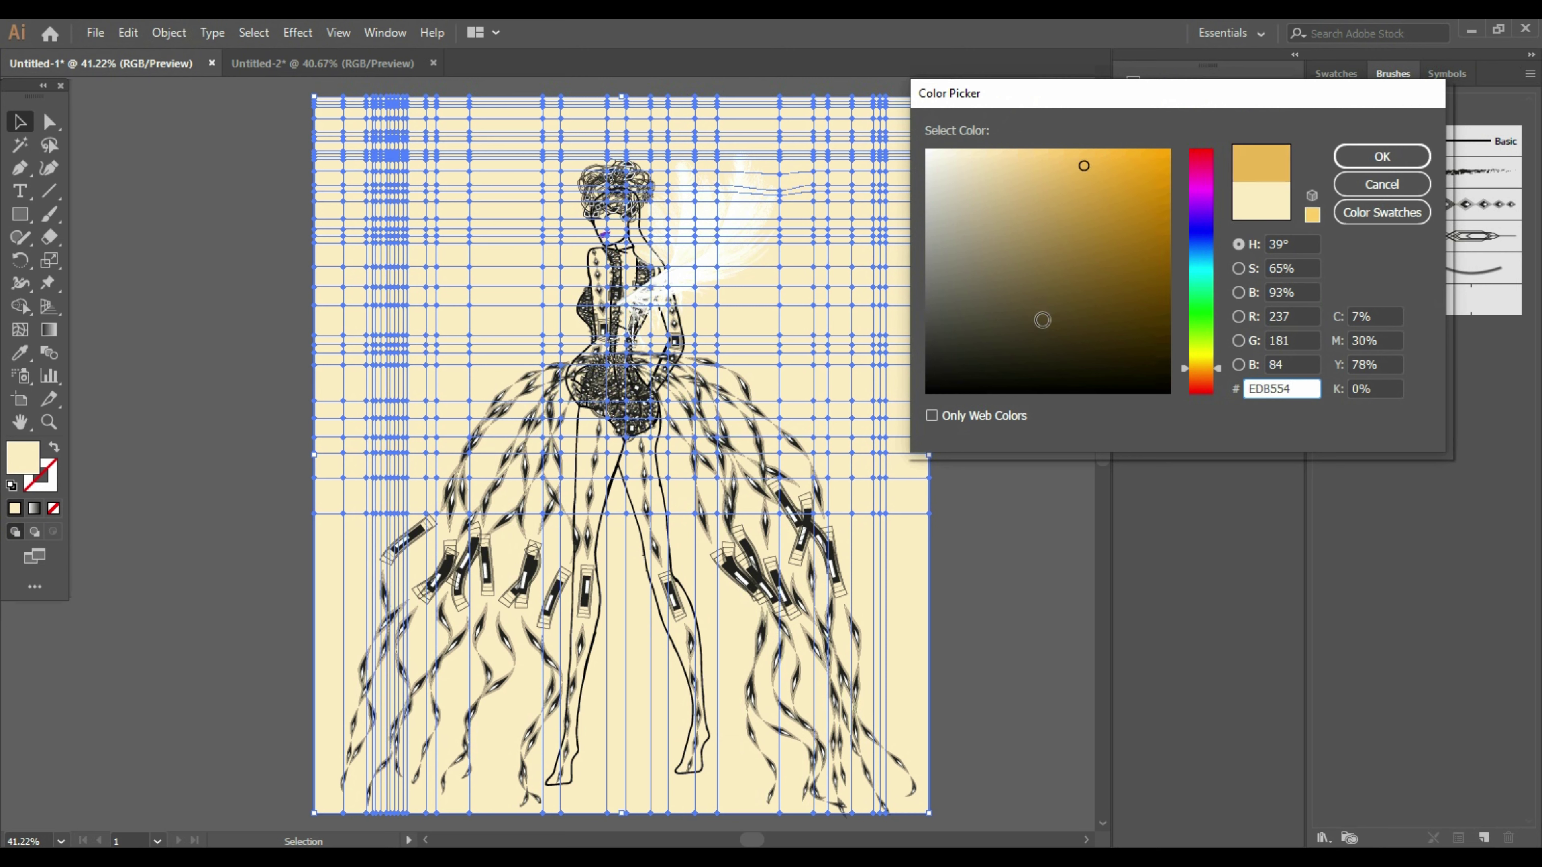
{"action": "mouse_move", "coordinate": [1041, 287]}
{"action": "left_mouse_down"}
{"action": "mouse_move", "coordinate": [1065, 306]}
{"action": "mouse_move", "coordinate": [1071, 274]}
{"action": "mouse_move", "coordinate": [1045, 223]}
{"action": "left_mouse_up"}
{"action": "left_click", "coordinate": [1198, 371]}
{"action": "left_click", "coordinate": [1367, 152]}
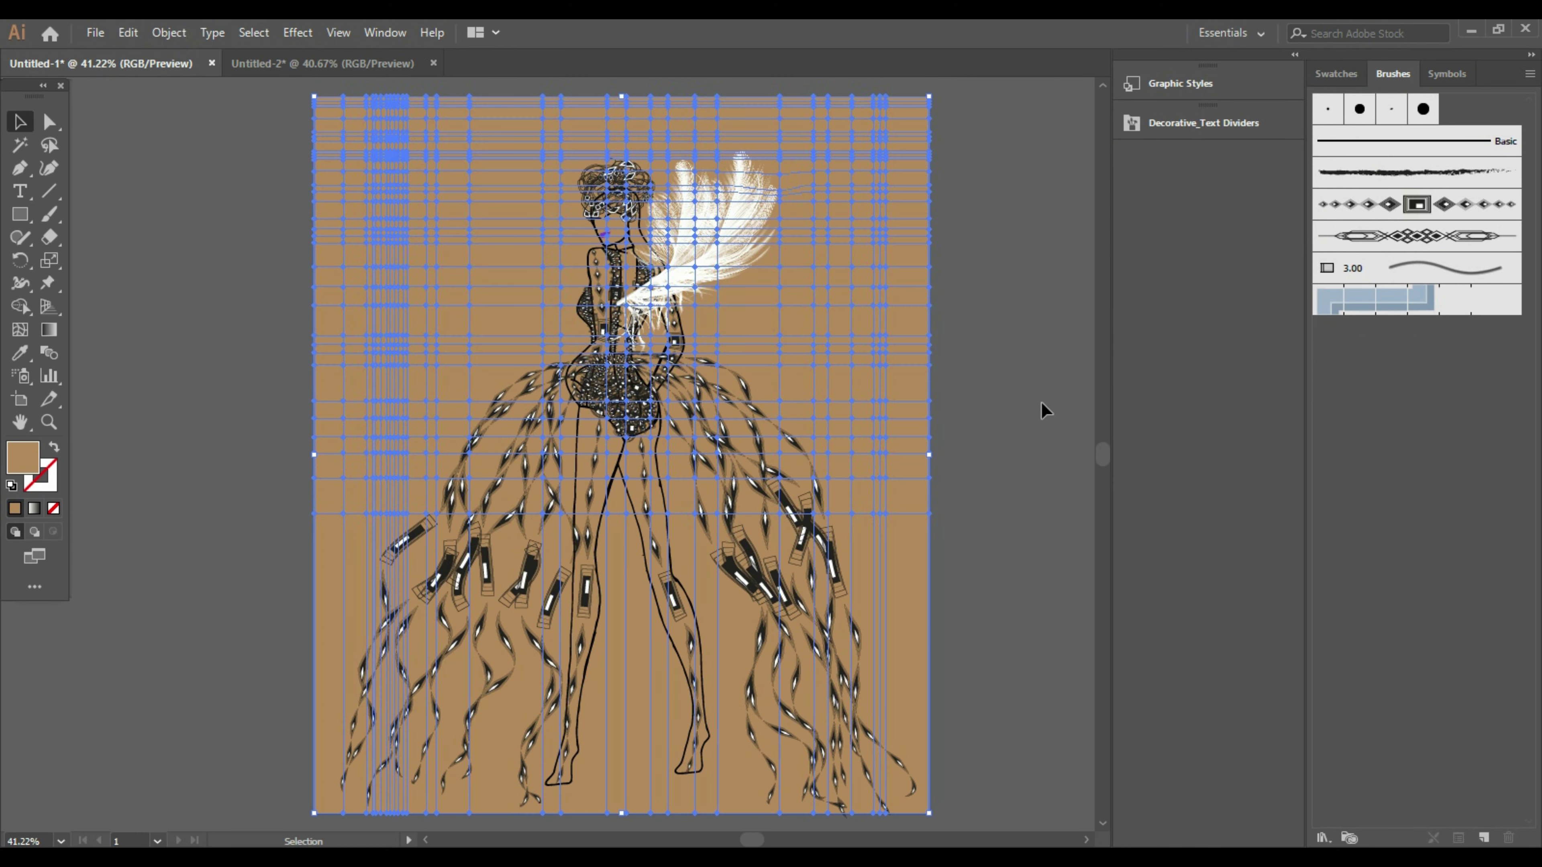
{"action": "left_click", "coordinate": [1041, 401]}
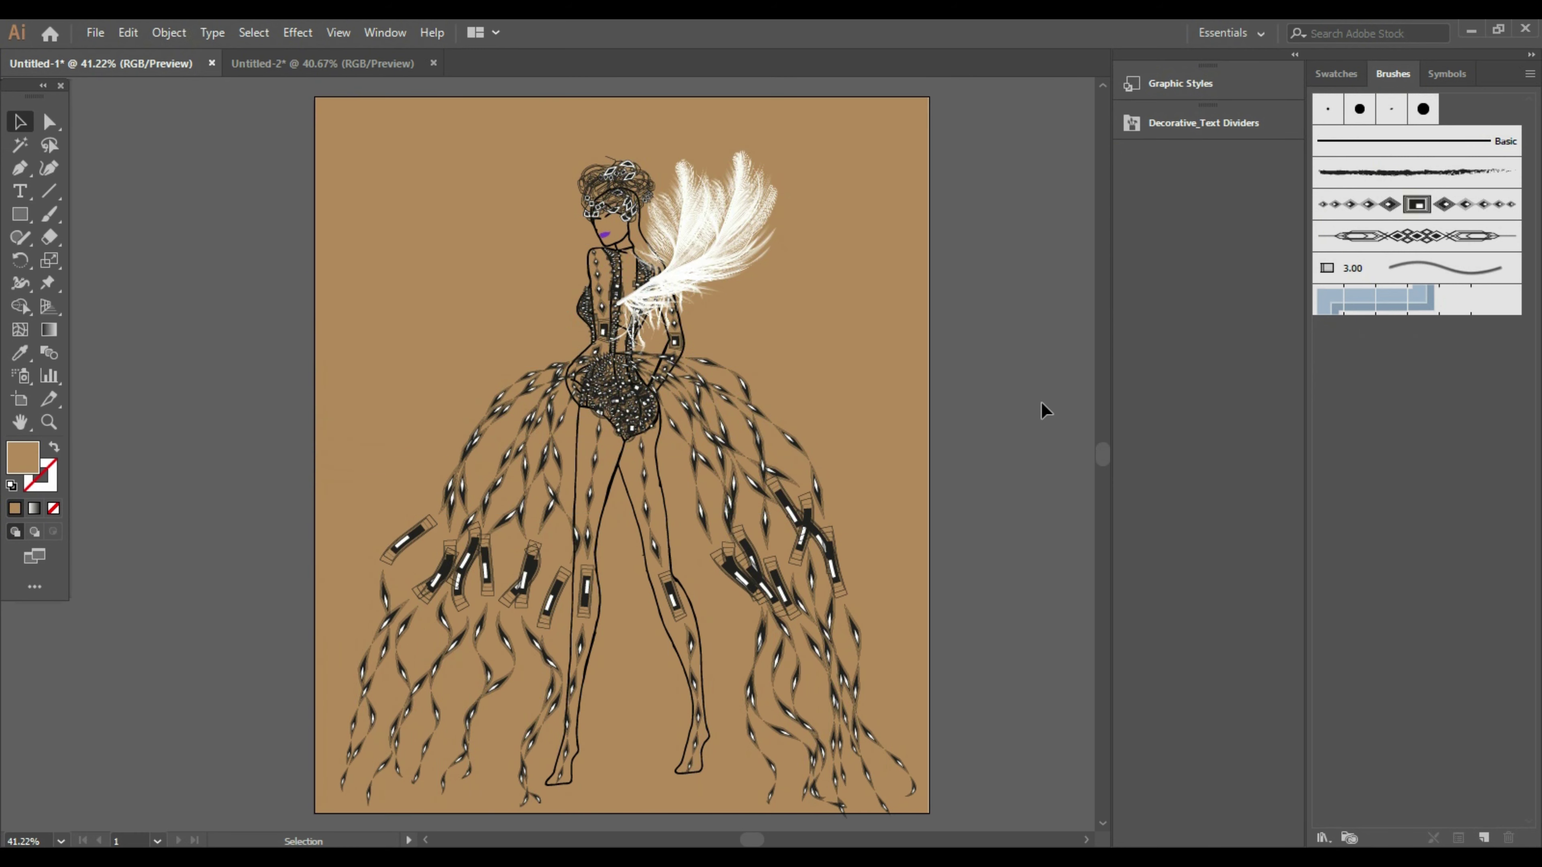
Lighten the background mesh to a paler tan
{"action": "left_click", "coordinate": [810, 288]}
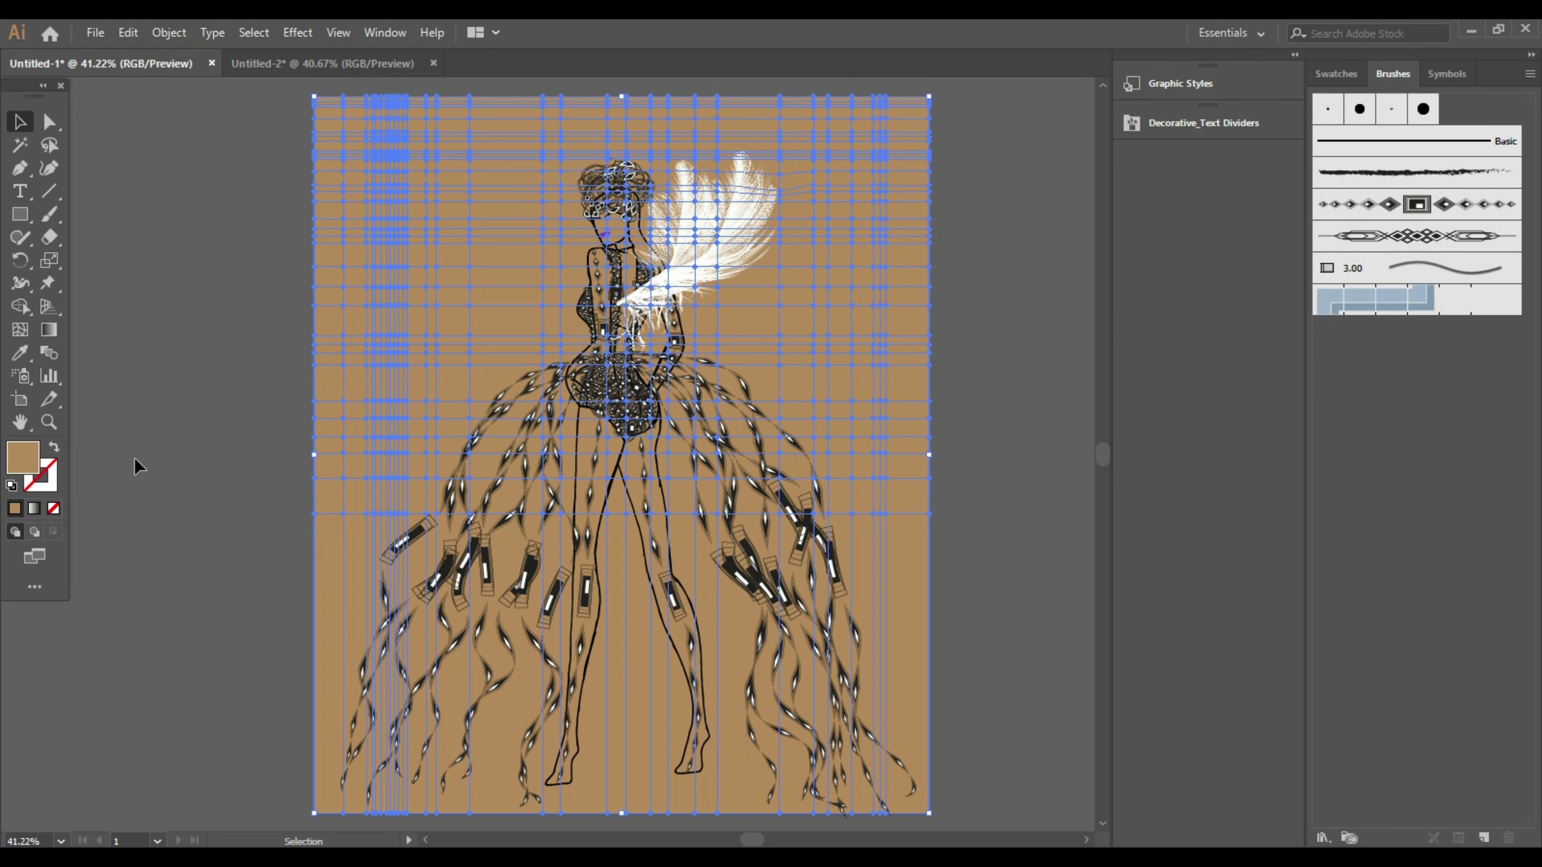
{"action": "double_click", "coordinate": [18, 466]}
{"action": "left_click_drag", "start_coordinate": [1037, 233], "coordinate": [1024, 200]}
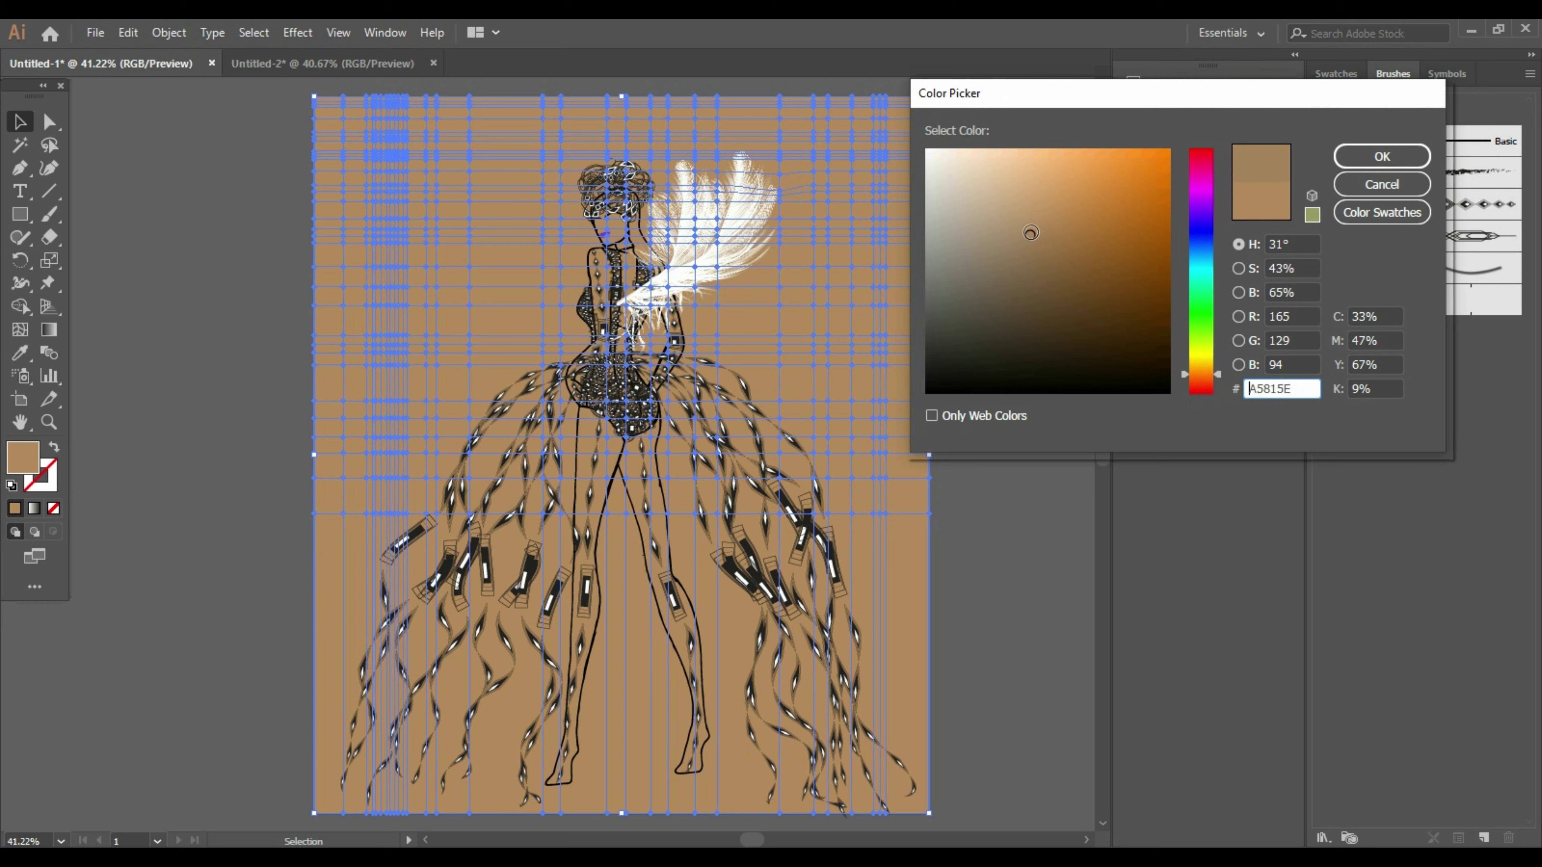
{"action": "left_click", "coordinate": [1383, 156]}
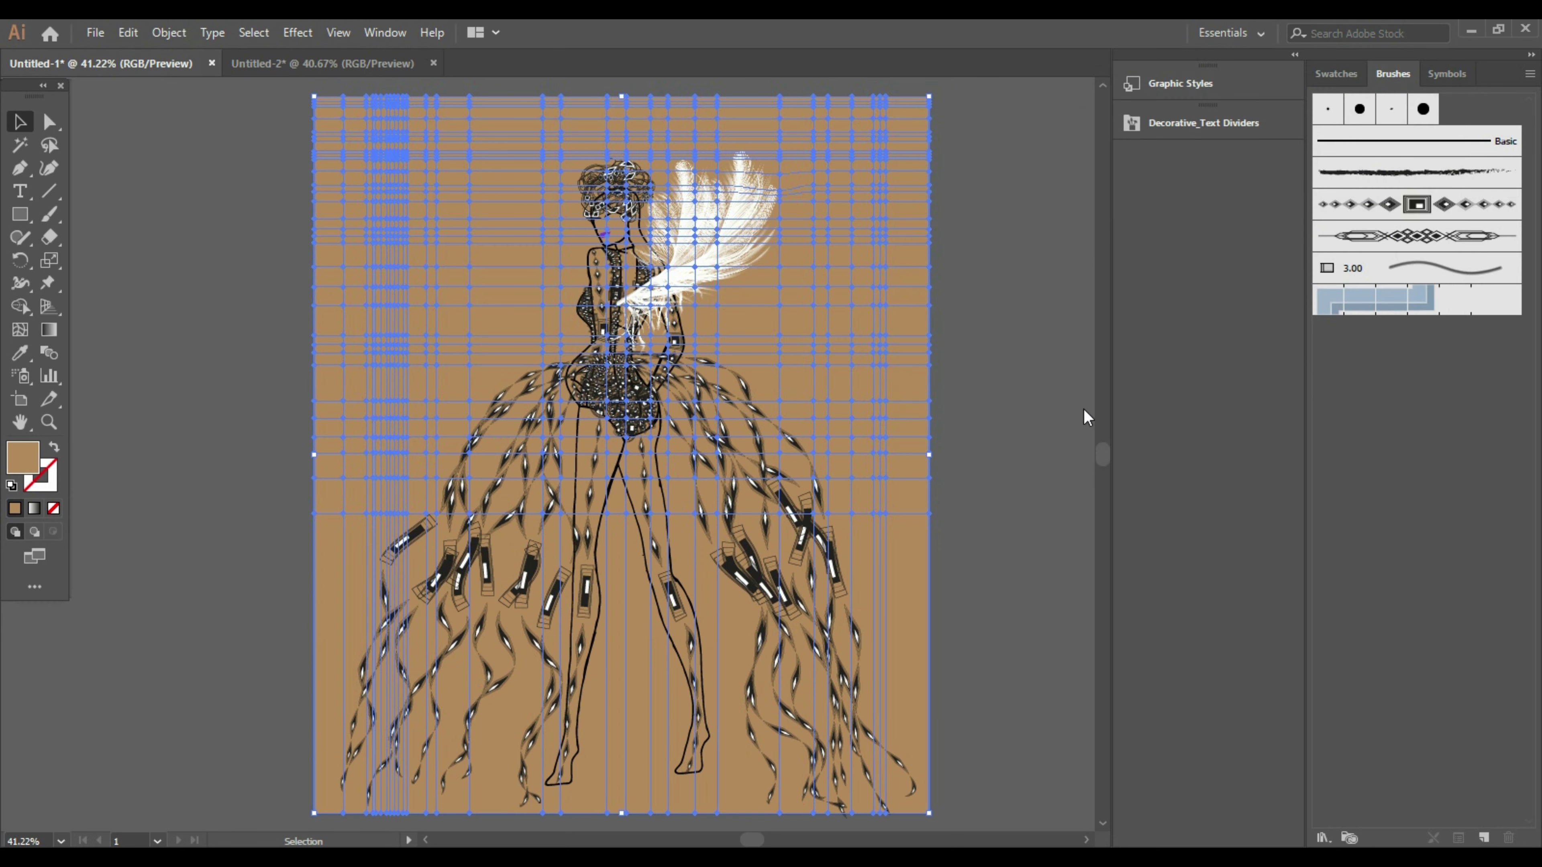
{"action": "left_click", "coordinate": [1034, 402]}
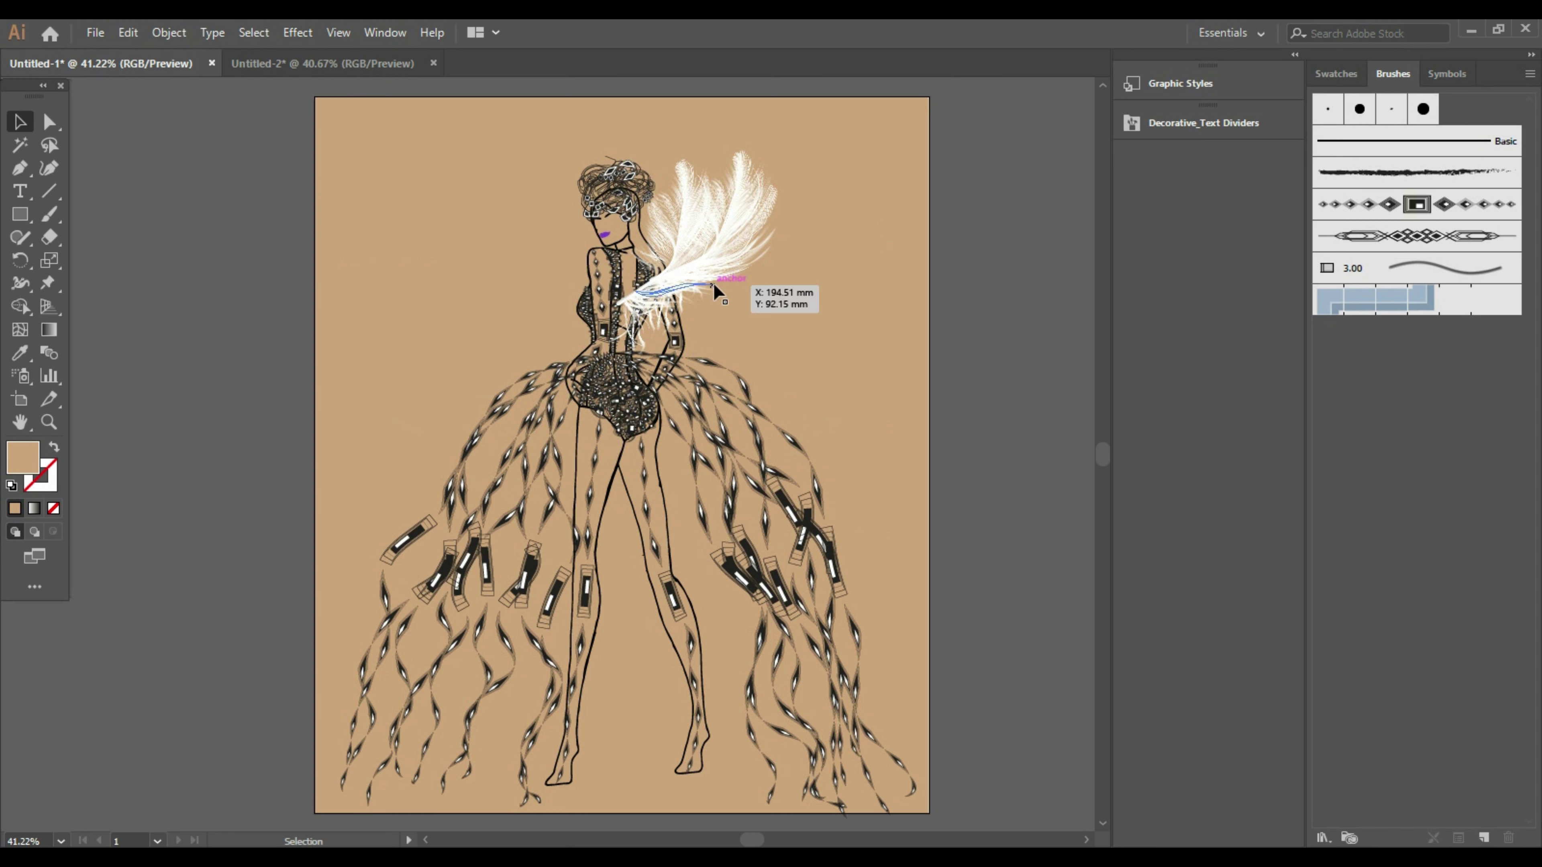
Fill the selected white feathers with purple #7B15FF
{"action": "left_click", "coordinate": [715, 293]}
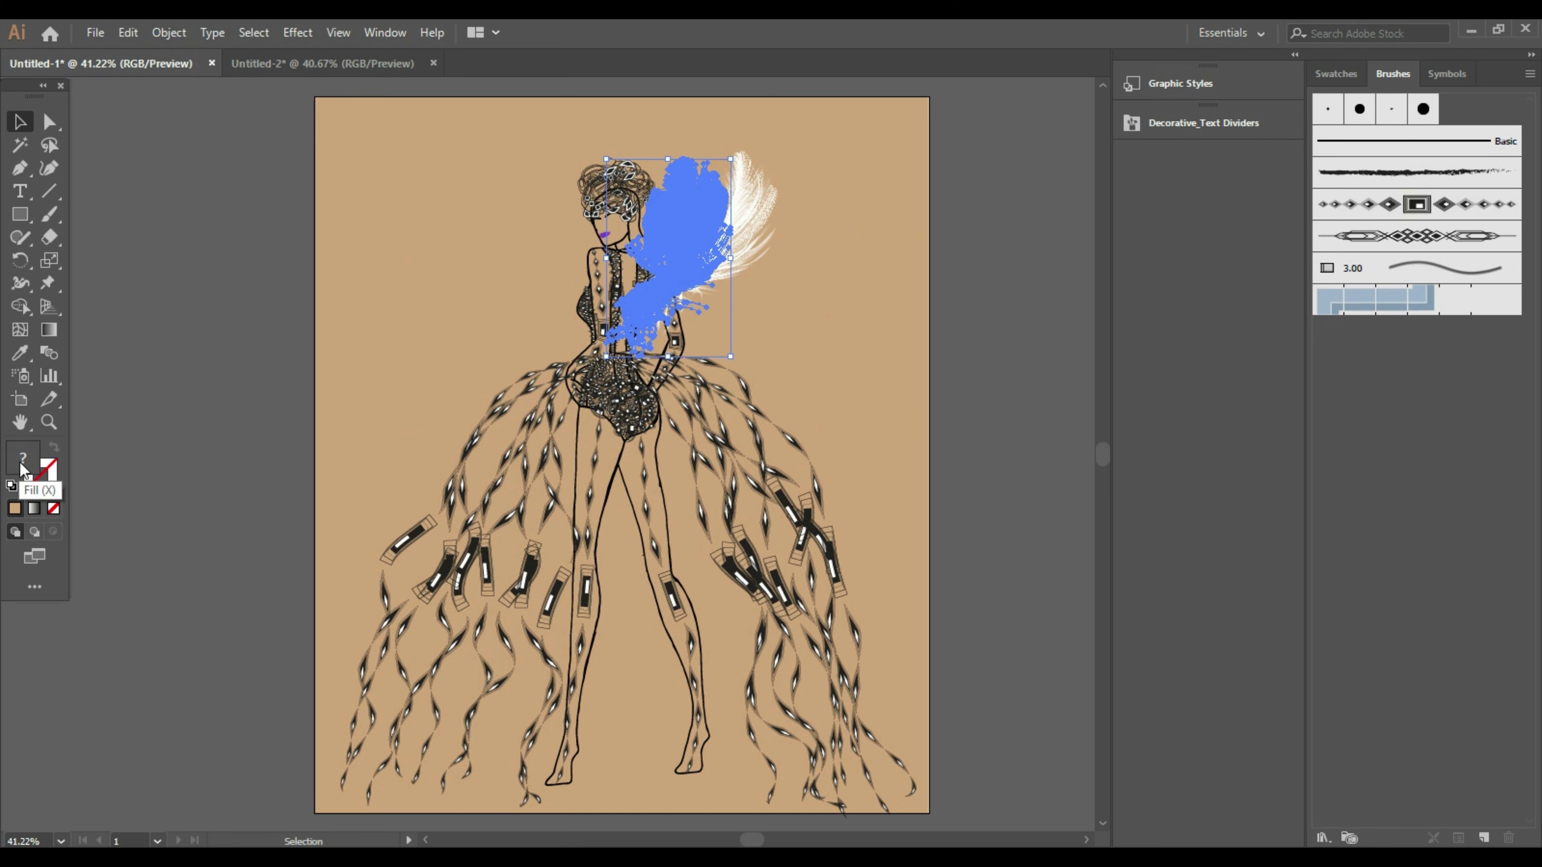
{"action": "double_click", "coordinate": [22, 468]}
{"action": "left_click_drag", "start_coordinate": [1209, 212], "coordinate": [1213, 222]}
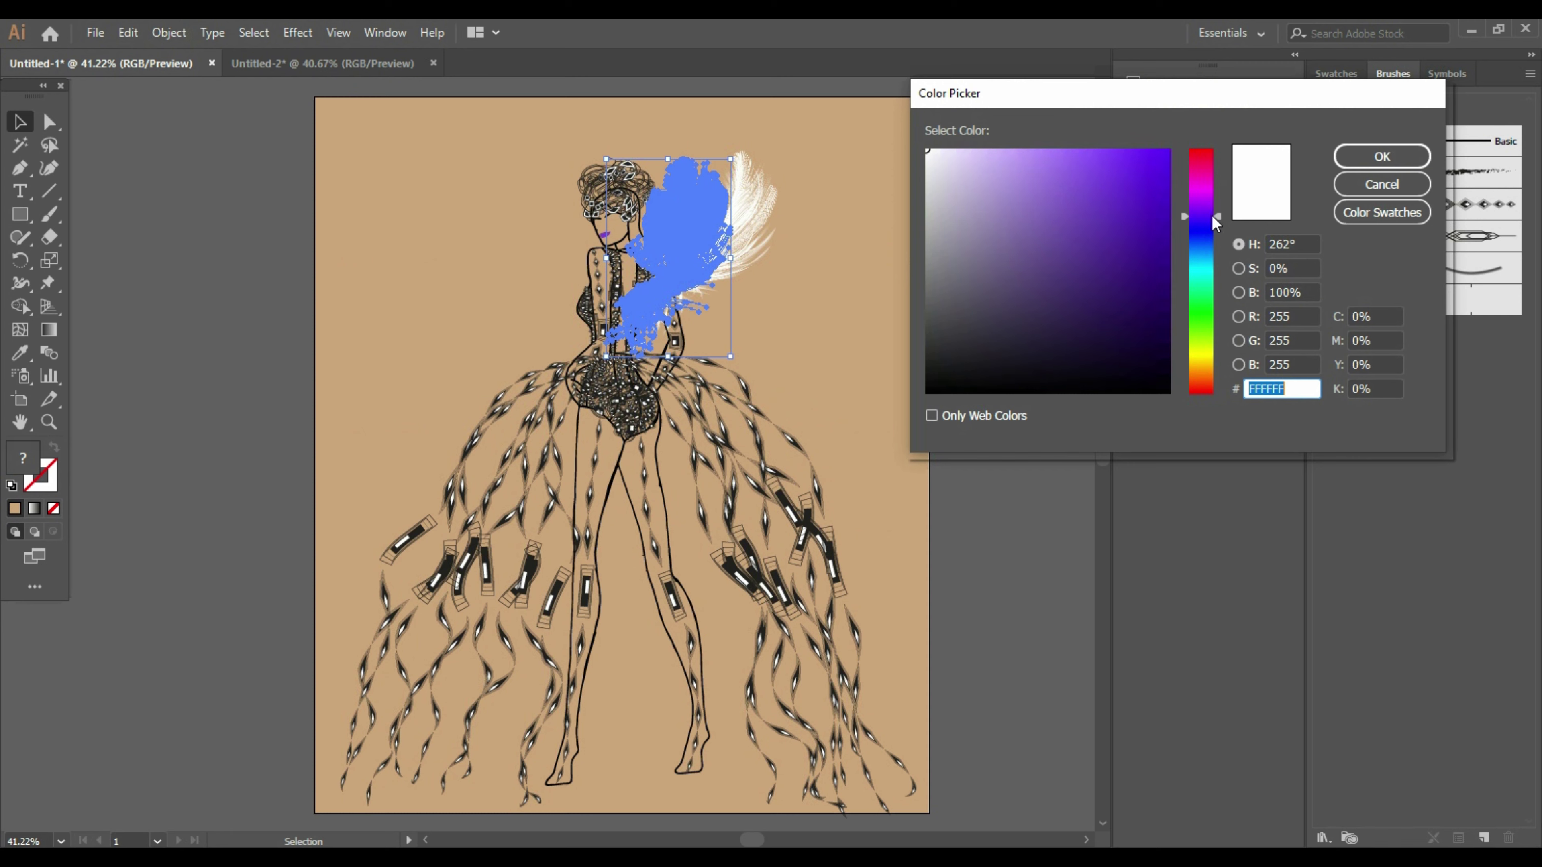
{"action": "left_click_drag", "start_coordinate": [1102, 263], "coordinate": [1114, 150]}
{"action": "left_click_drag", "start_coordinate": [1071, 212], "coordinate": [1112, 144]}
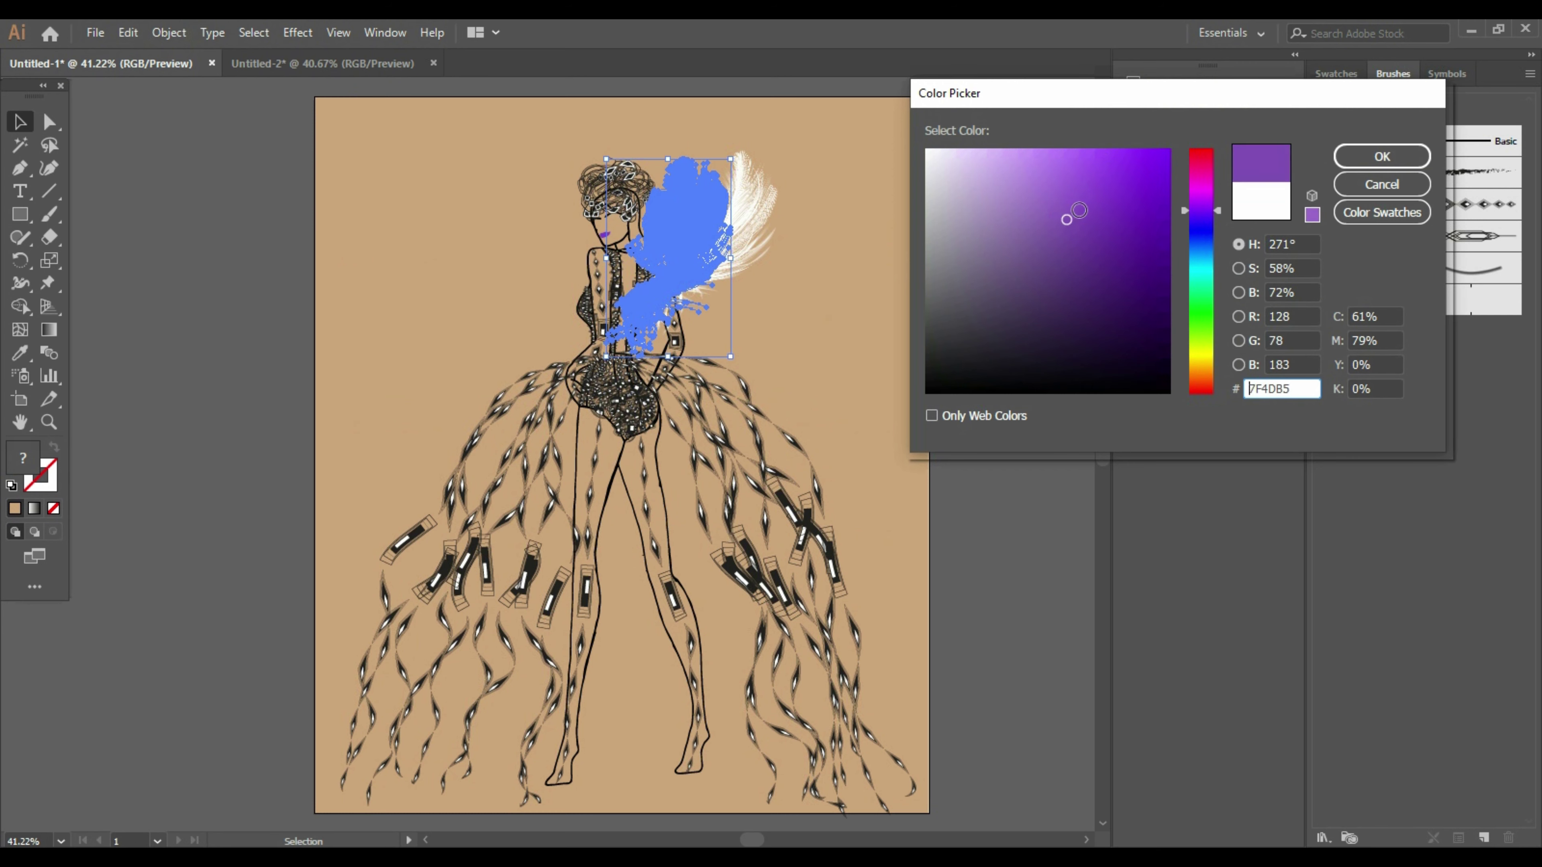
{"action": "left_click", "coordinate": [1339, 157]}
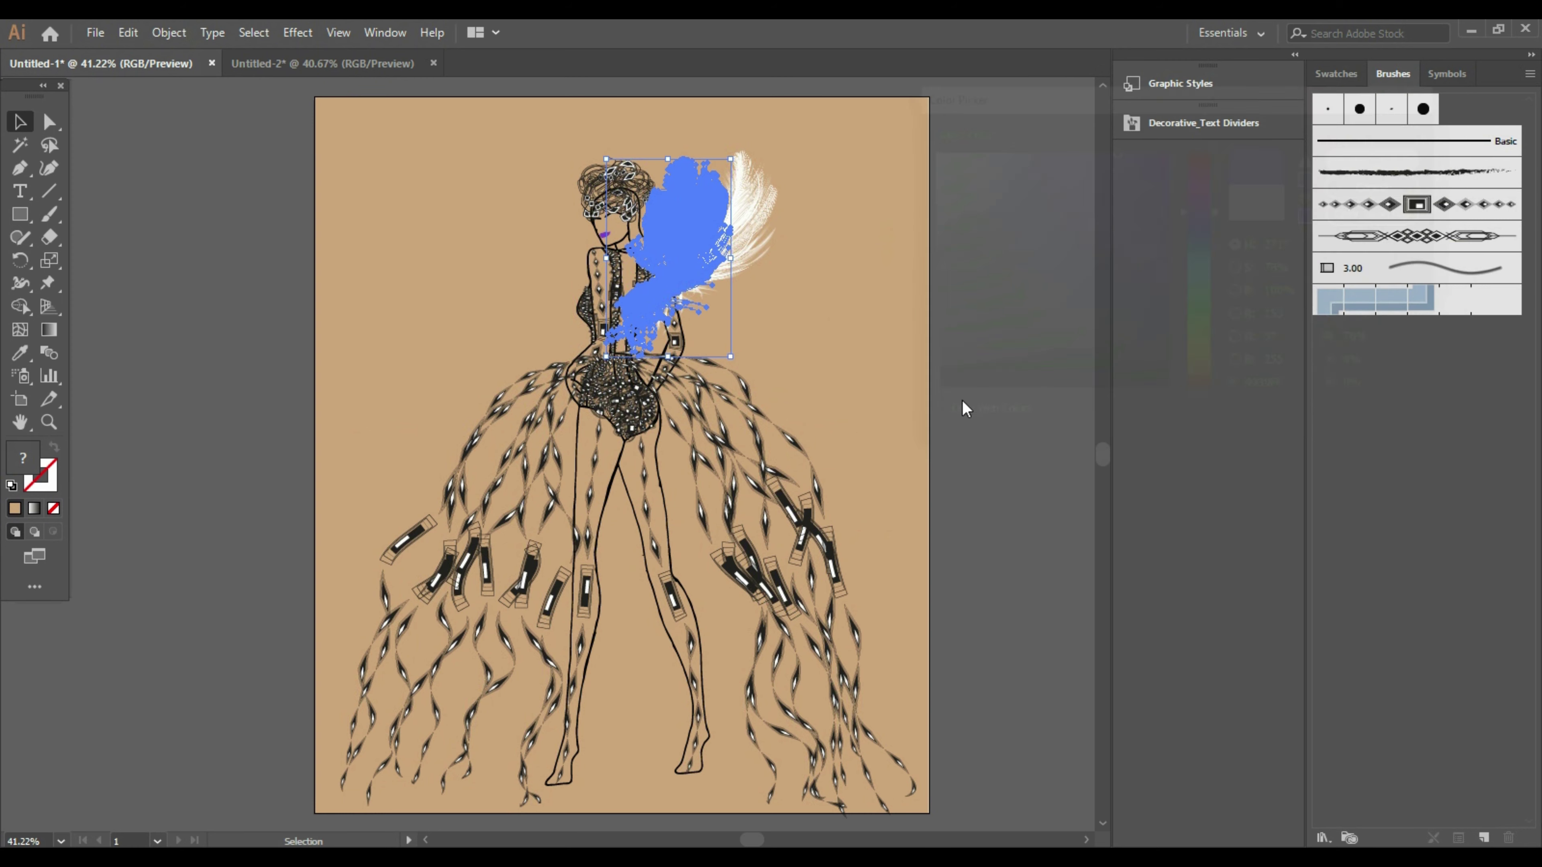
{"action": "left_click", "coordinate": [896, 402]}
{"action": "left_click", "coordinate": [985, 250]}
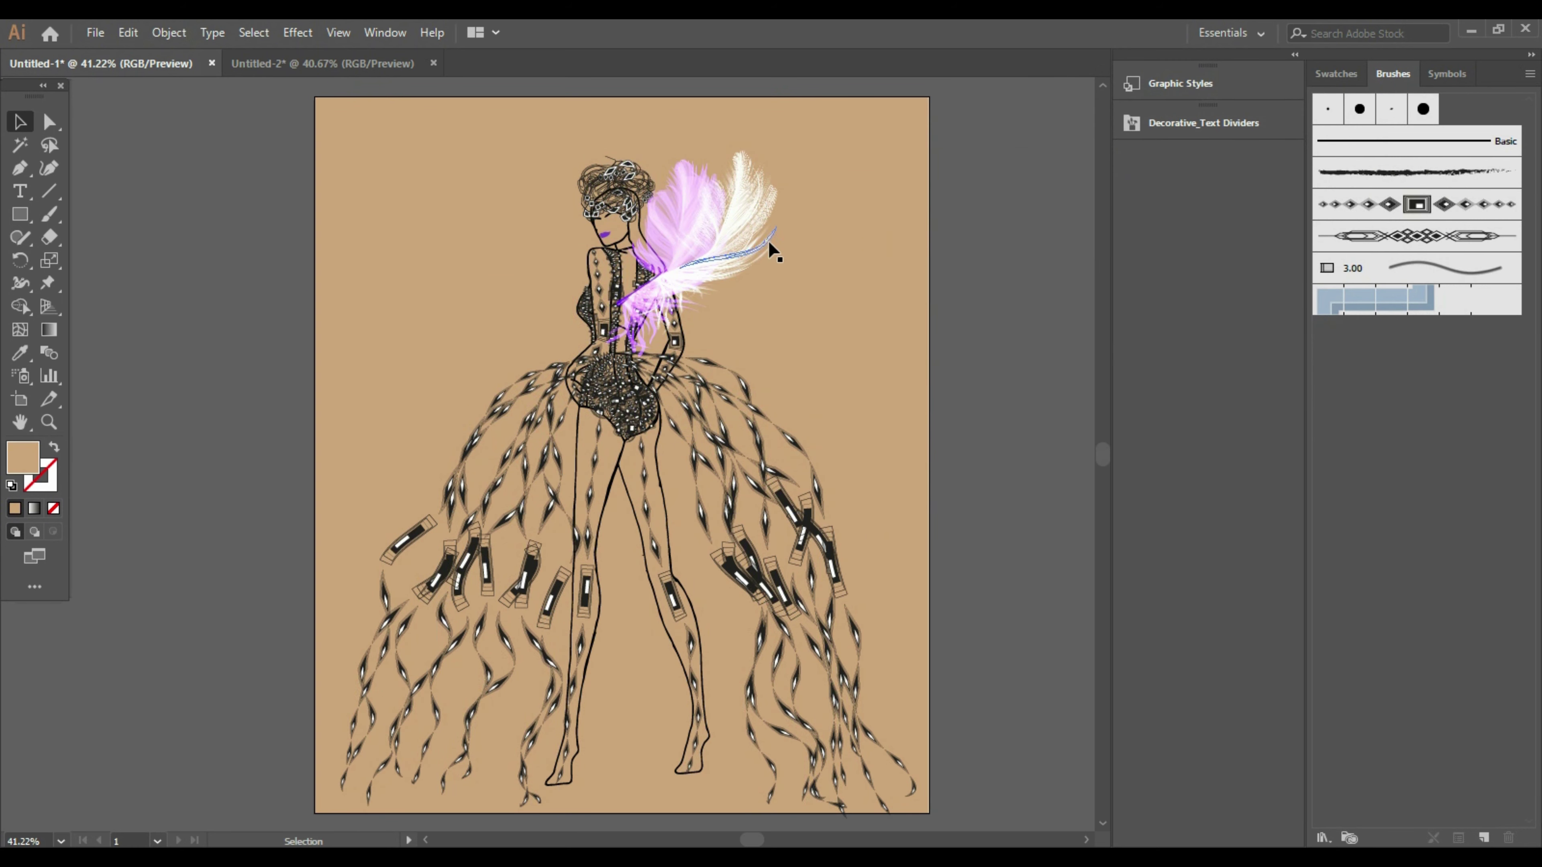
Recolour the remaining white feather a vivid purple
{"action": "left_click", "coordinate": [768, 240]}
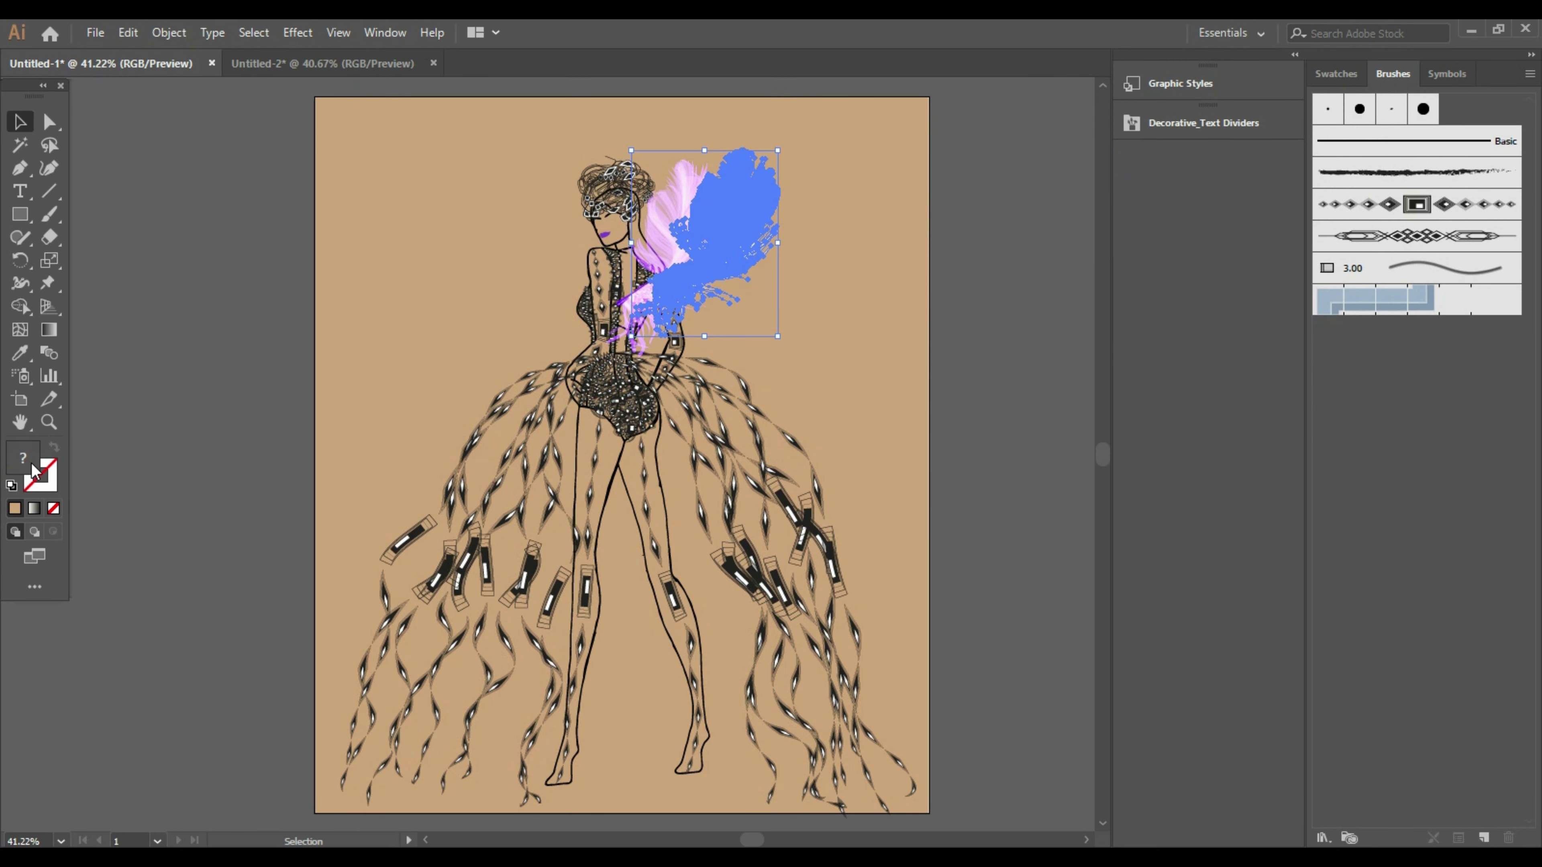
{"action": "double_click", "coordinate": [24, 465]}
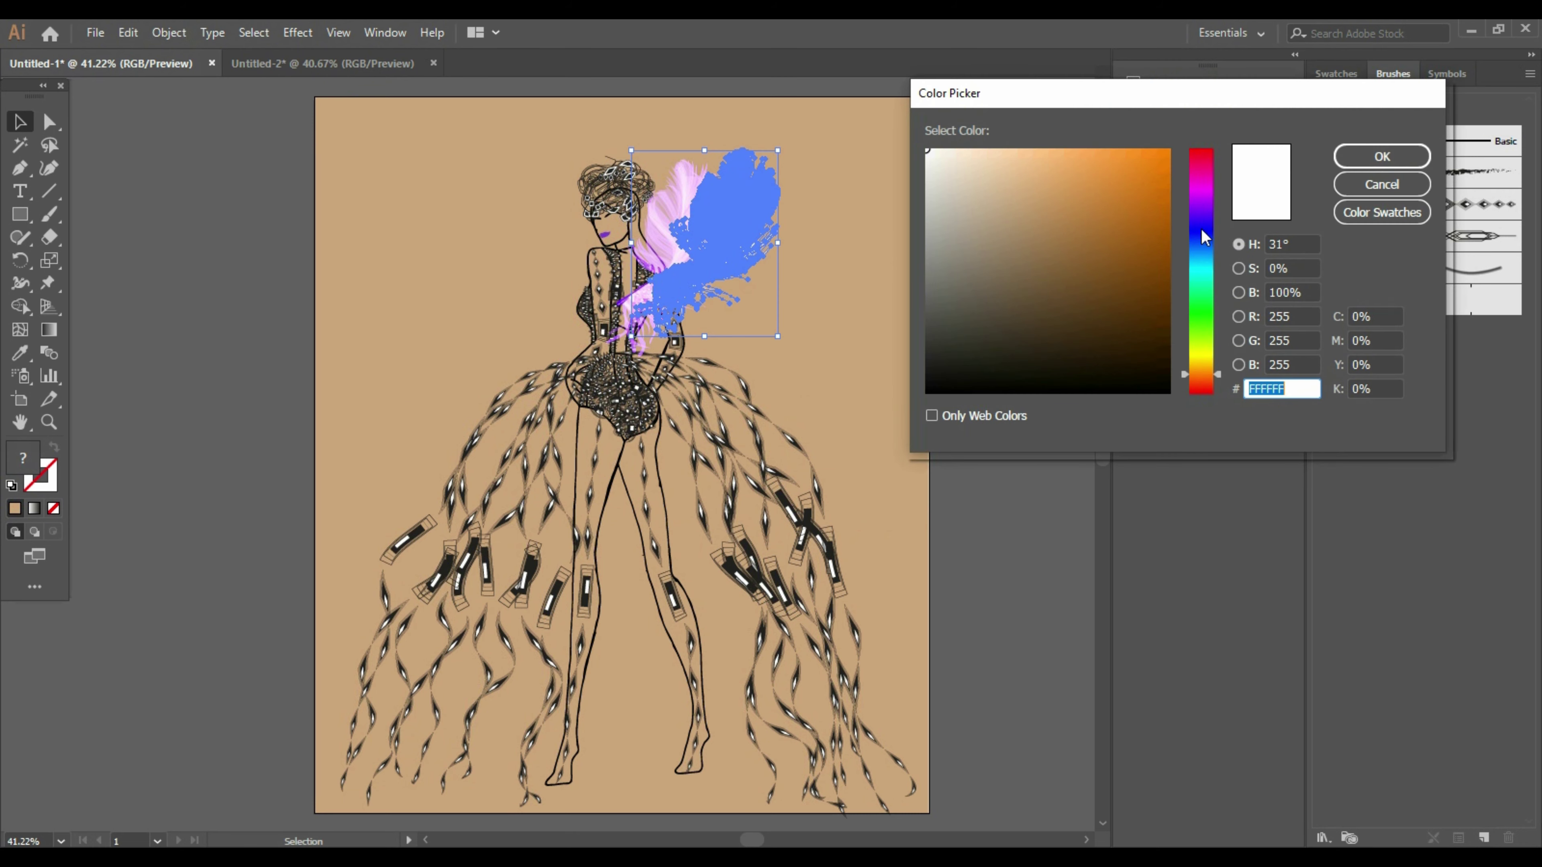
{"action": "left_click_drag", "start_coordinate": [1205, 237], "coordinate": [1208, 213]}
{"action": "left_click_drag", "start_coordinate": [1084, 212], "coordinate": [1154, 142]}
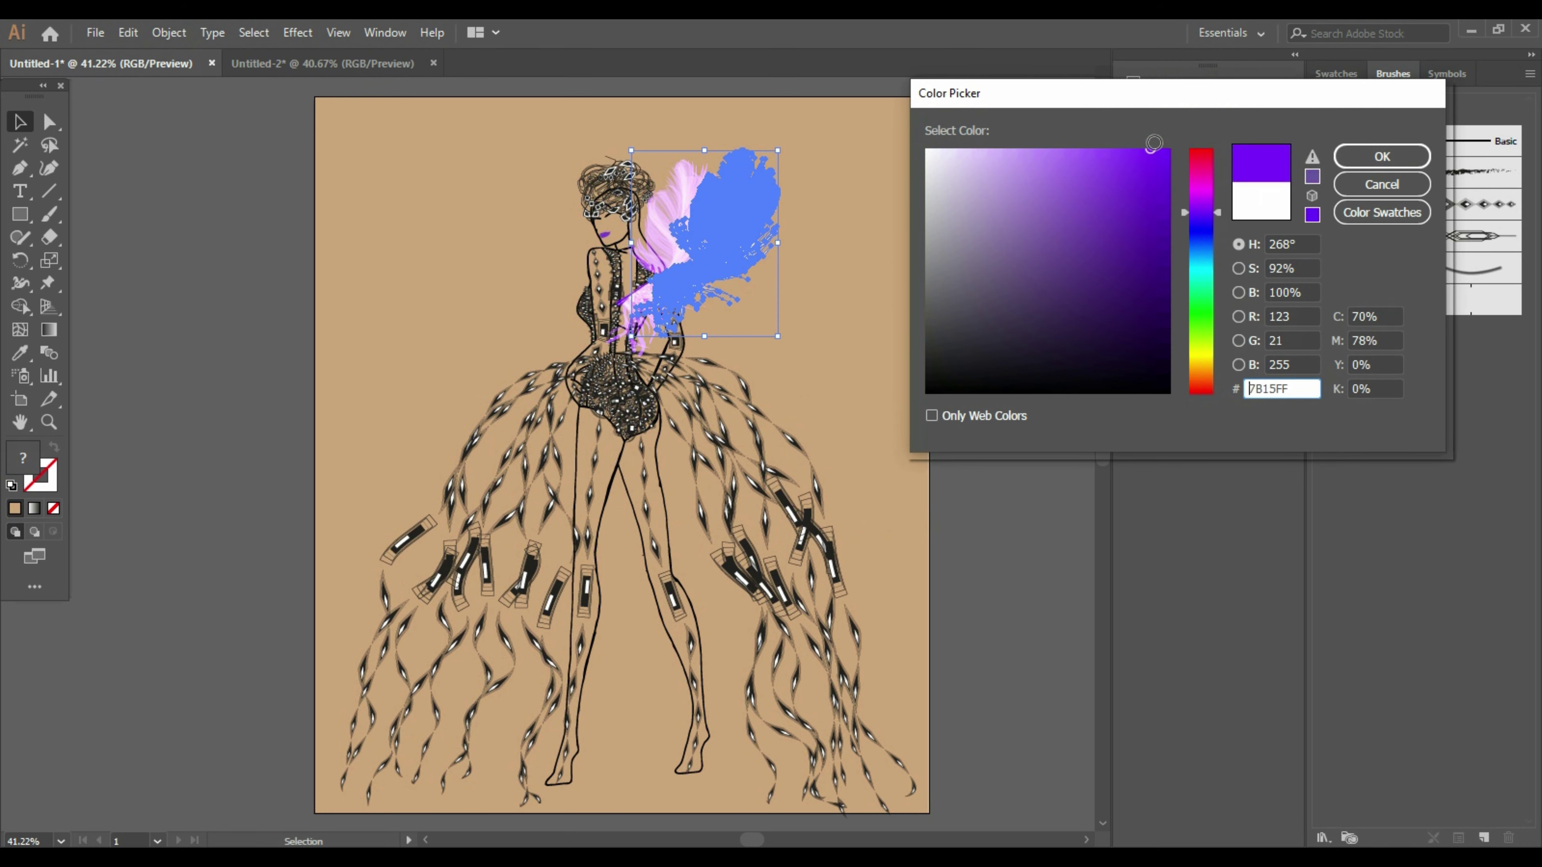
{"action": "left_click", "coordinate": [1381, 156]}
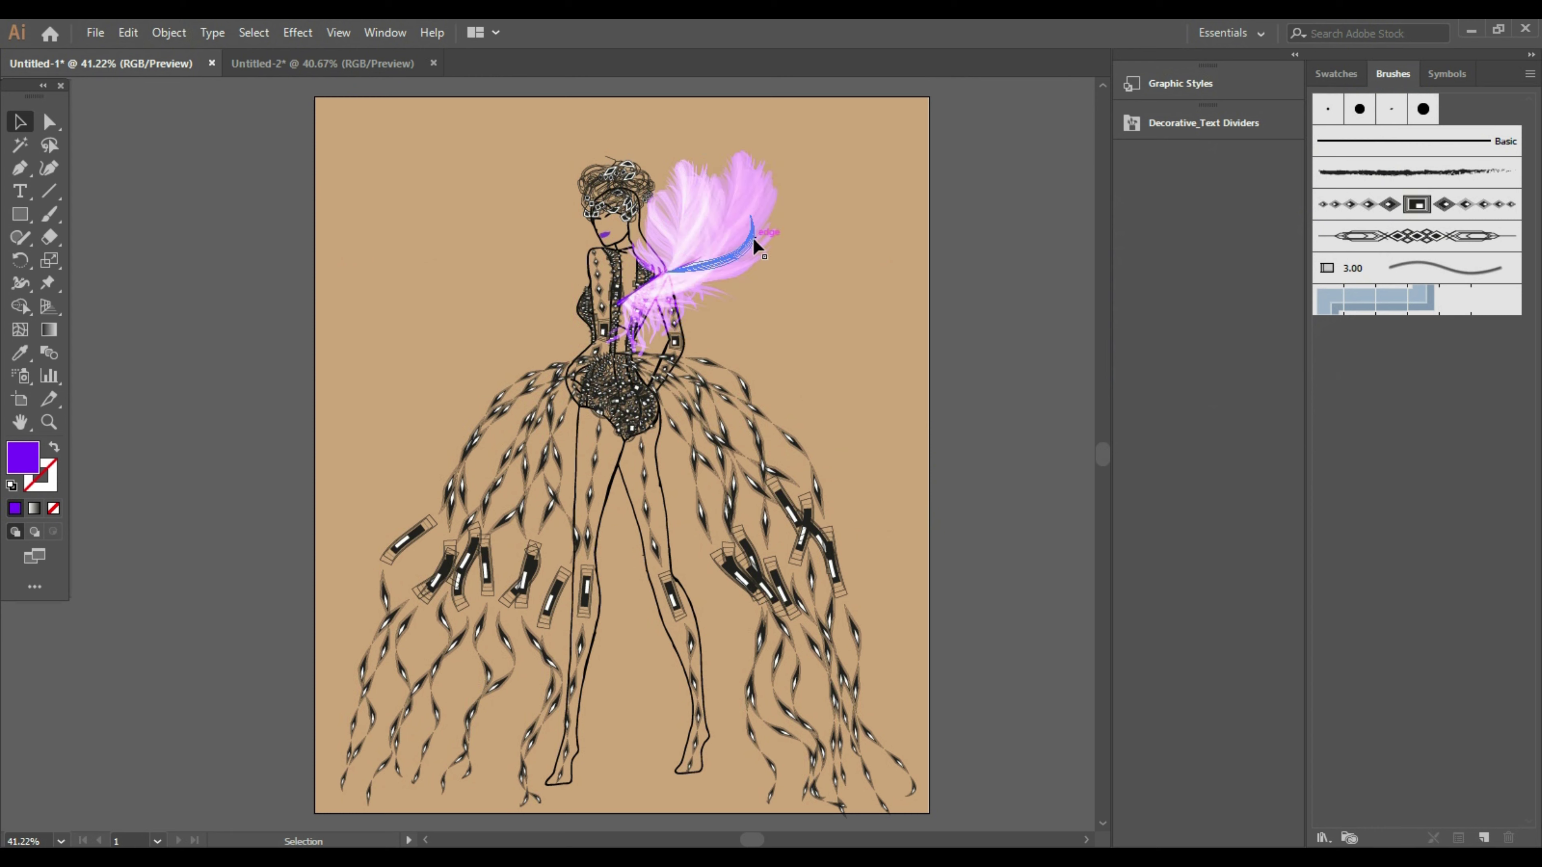
Place a copy of the purple feather slightly left, then select all artwork
{"action": "left_click", "coordinate": [753, 237]}
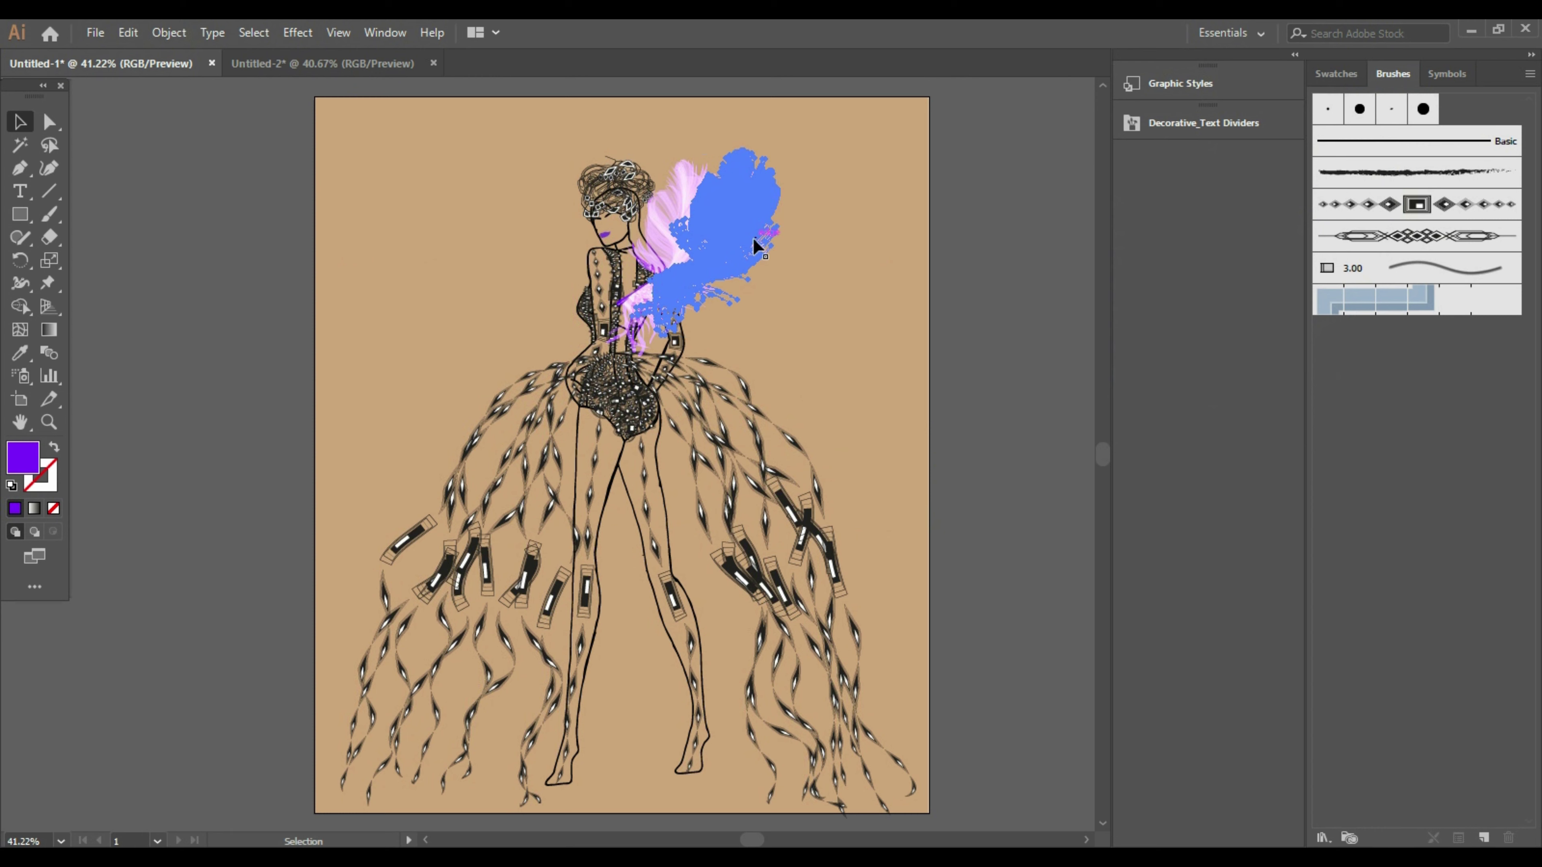
{"action": "left_click", "coordinate": [999, 376]}
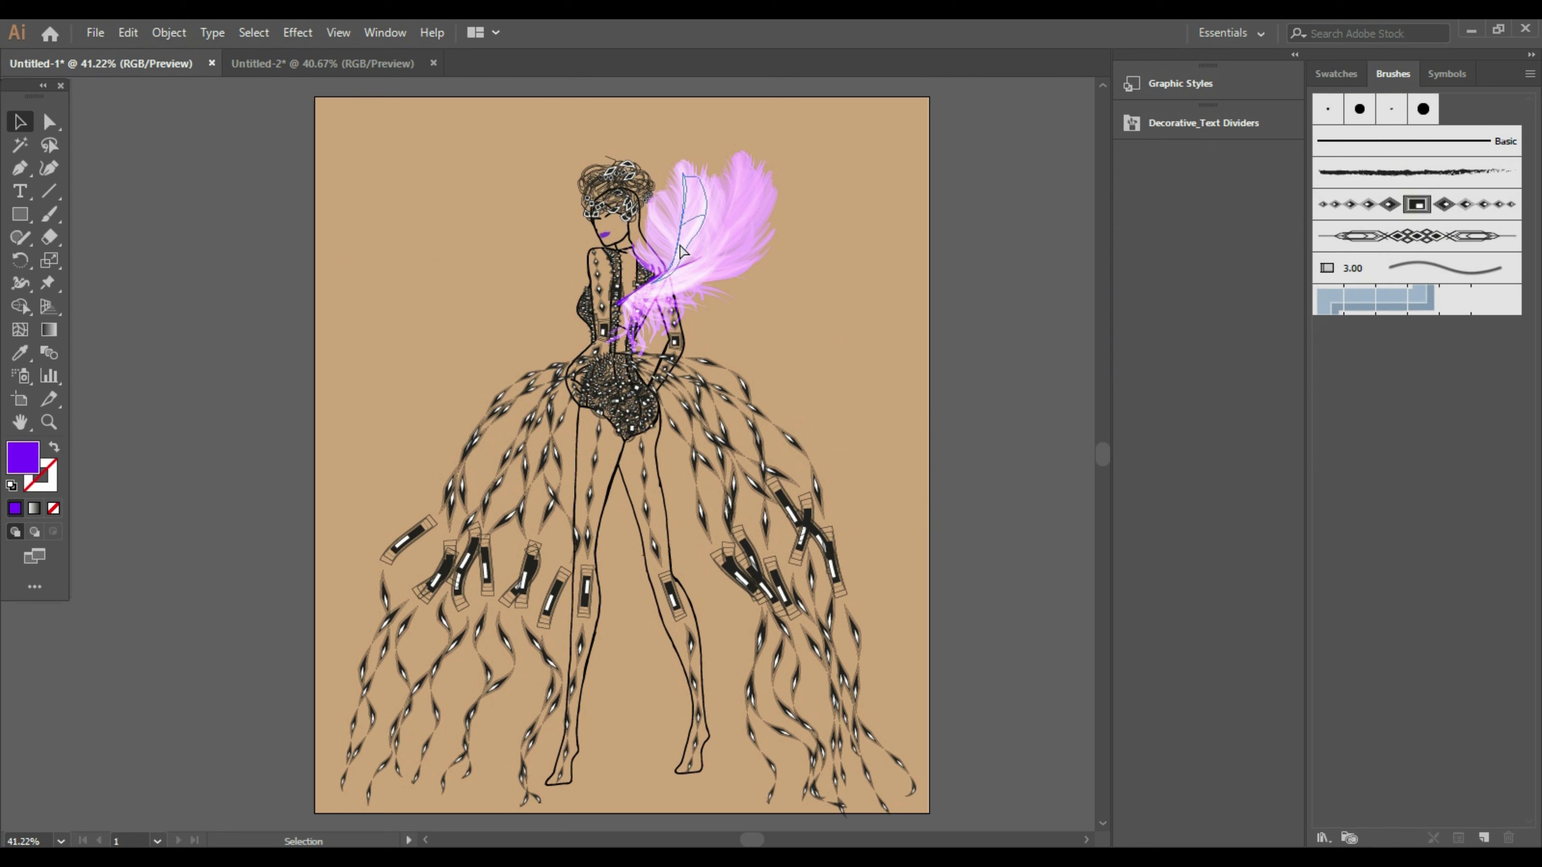
{"action": "left_click_drag", "start_coordinate": [682, 239], "coordinate": [686, 243]}
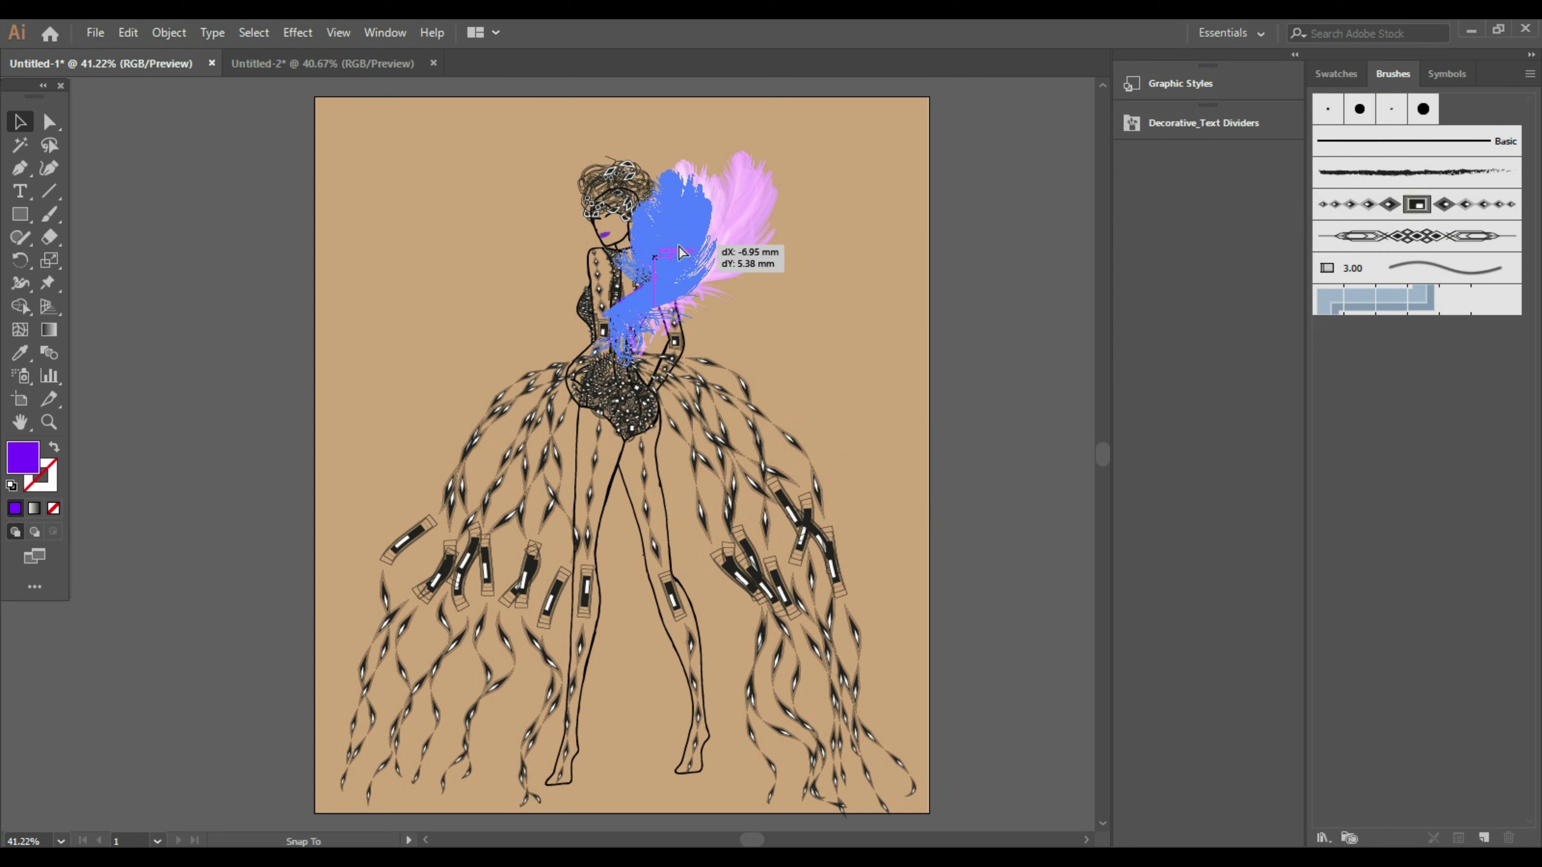
{"action": "left_click", "coordinate": [998, 334]}
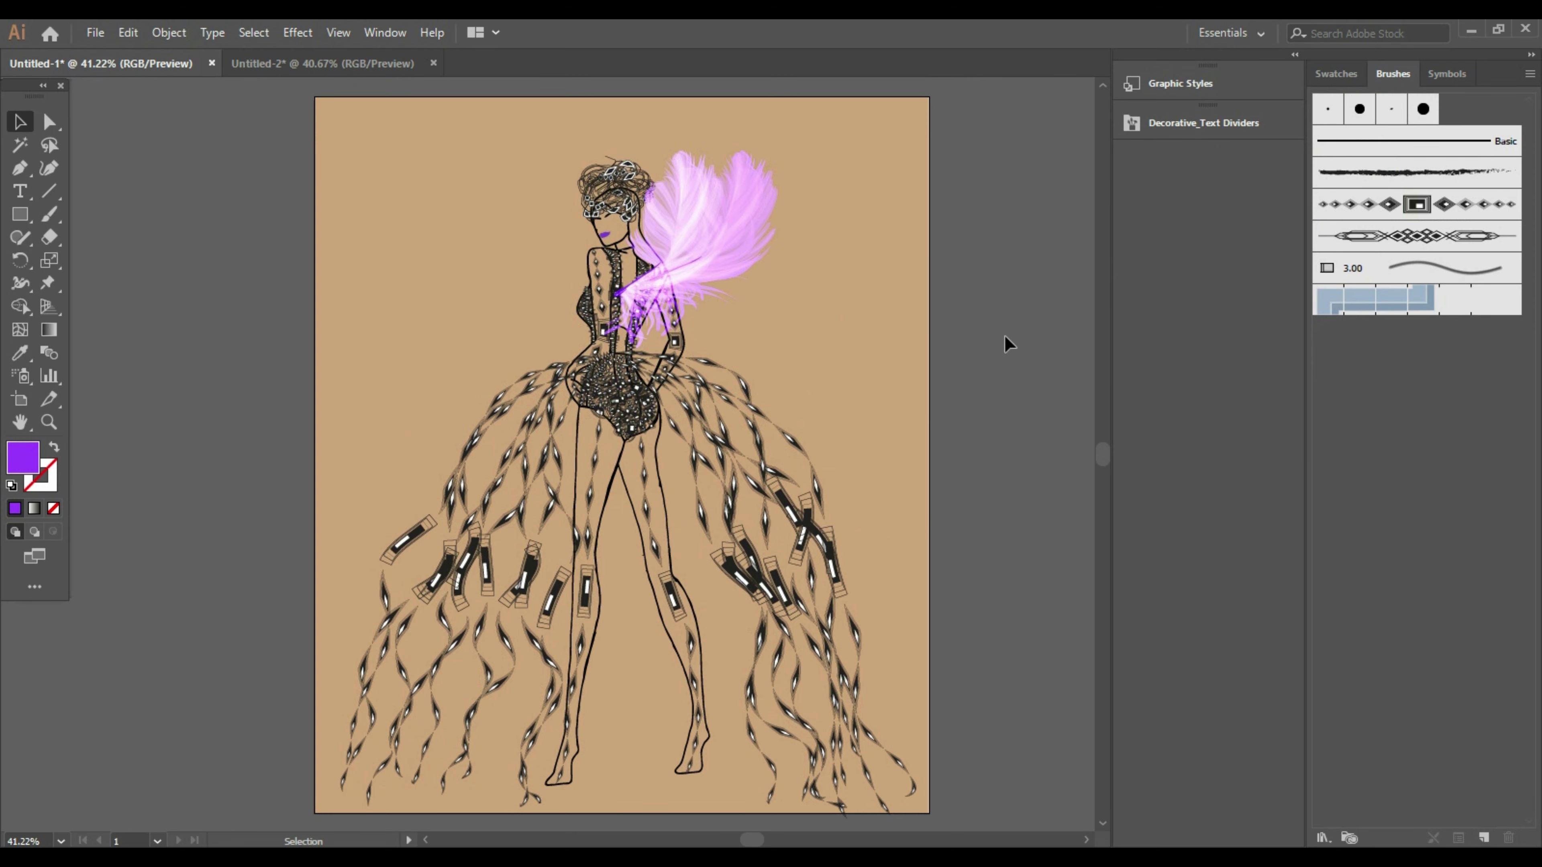
{"action": "key", "text": "ctrl+a"}
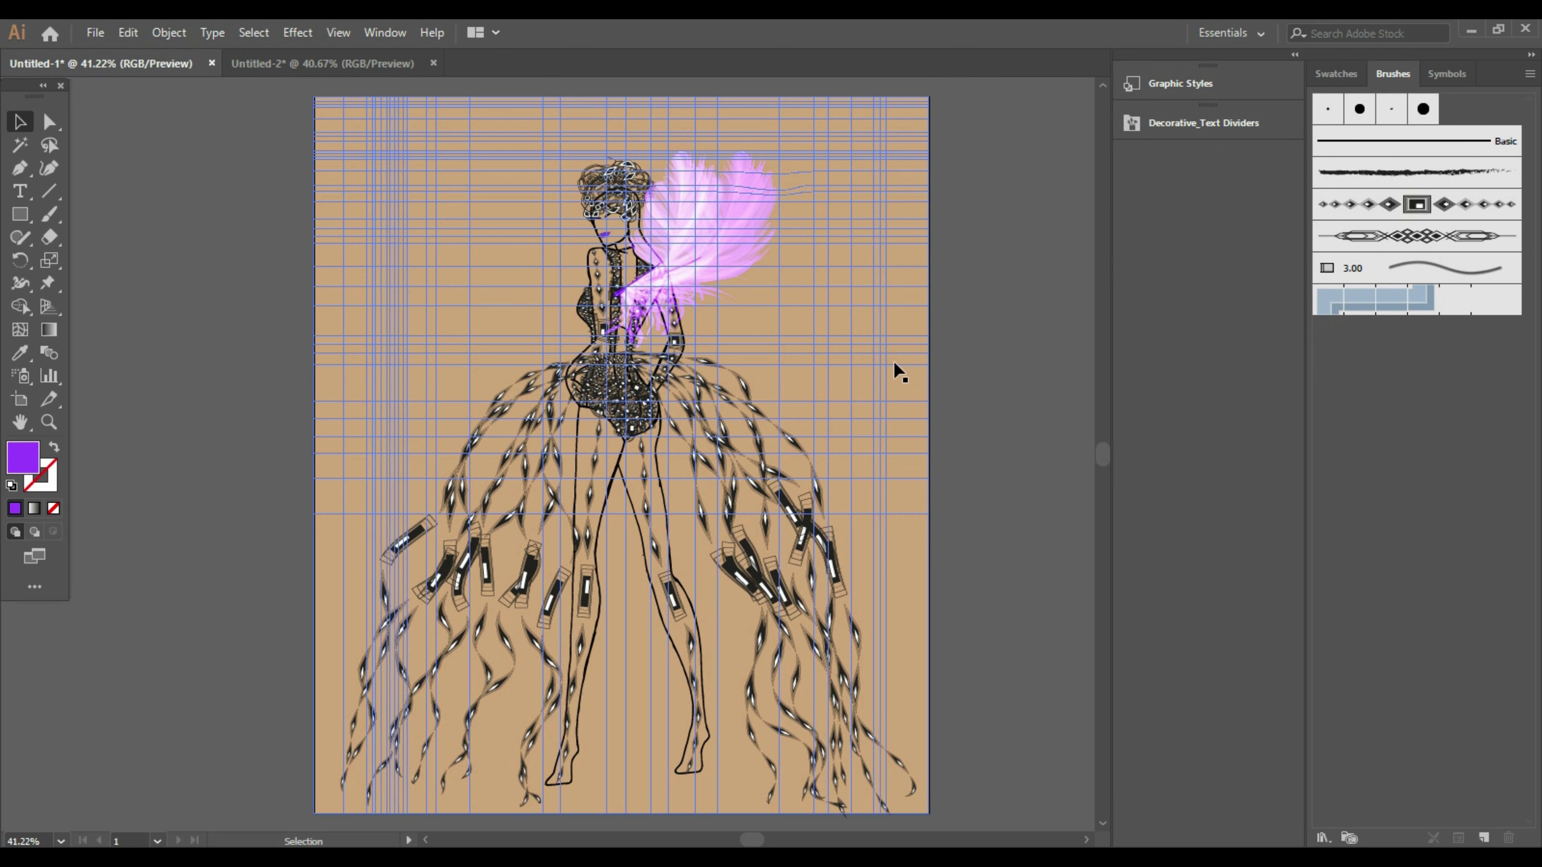
Draw a tall narrow ellipse spanning the artboard's height on the left, keeping its purple fill
{"action": "left_click", "coordinate": [1038, 359]}
{"action": "key", "text": "ctrl+a"}
{"action": "left_click", "coordinate": [895, 365]}
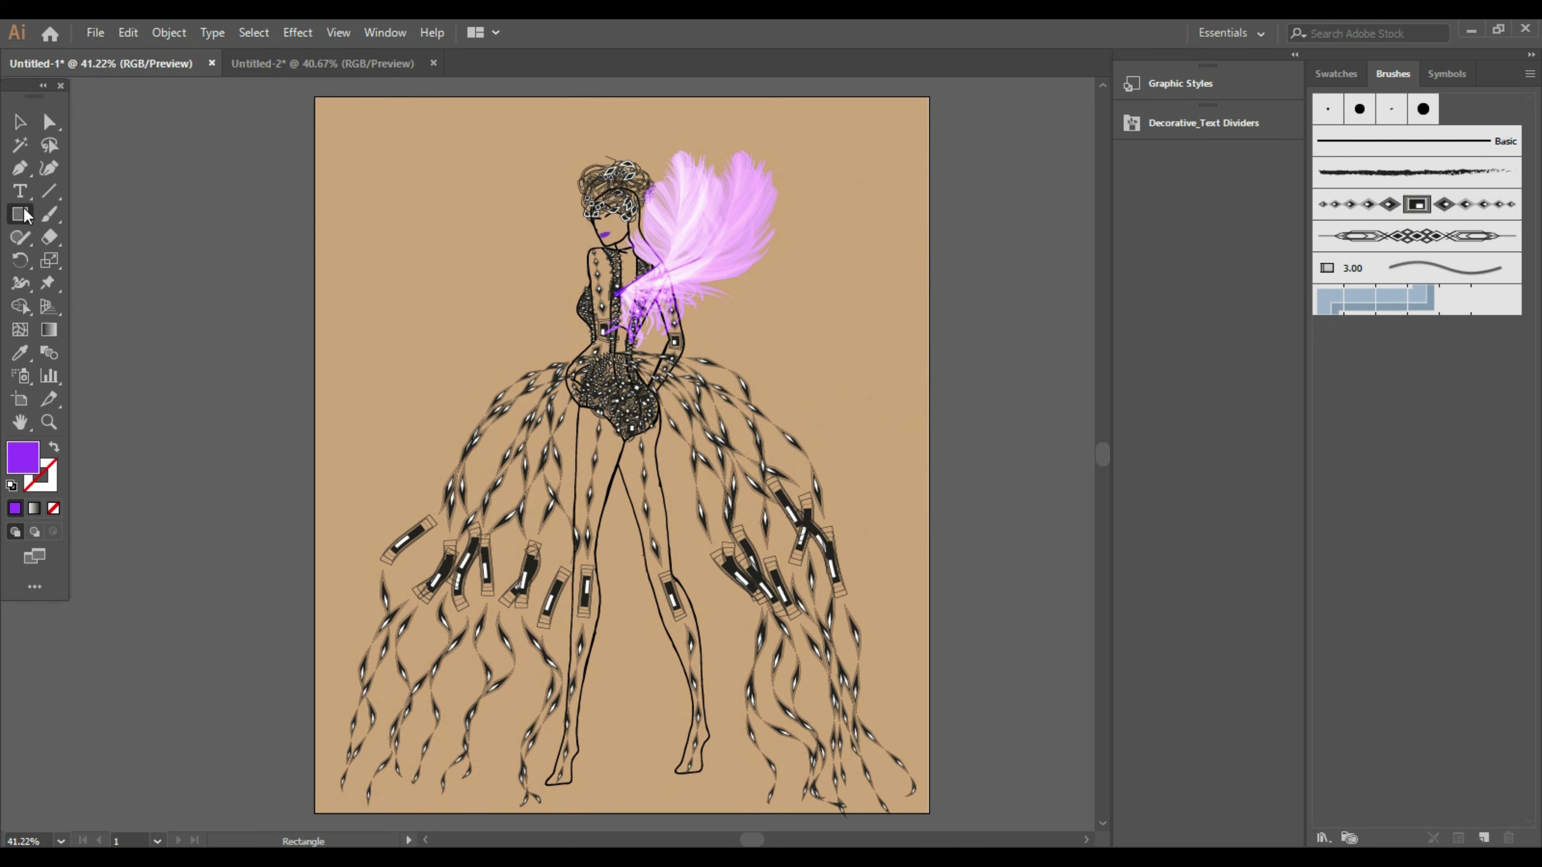
{"action": "left_click_drag", "start_coordinate": [27, 211], "coordinate": [121, 262]}
{"action": "key", "text": "ctrl+a"}
{"action": "key", "text": "ctrl+shift+a"}
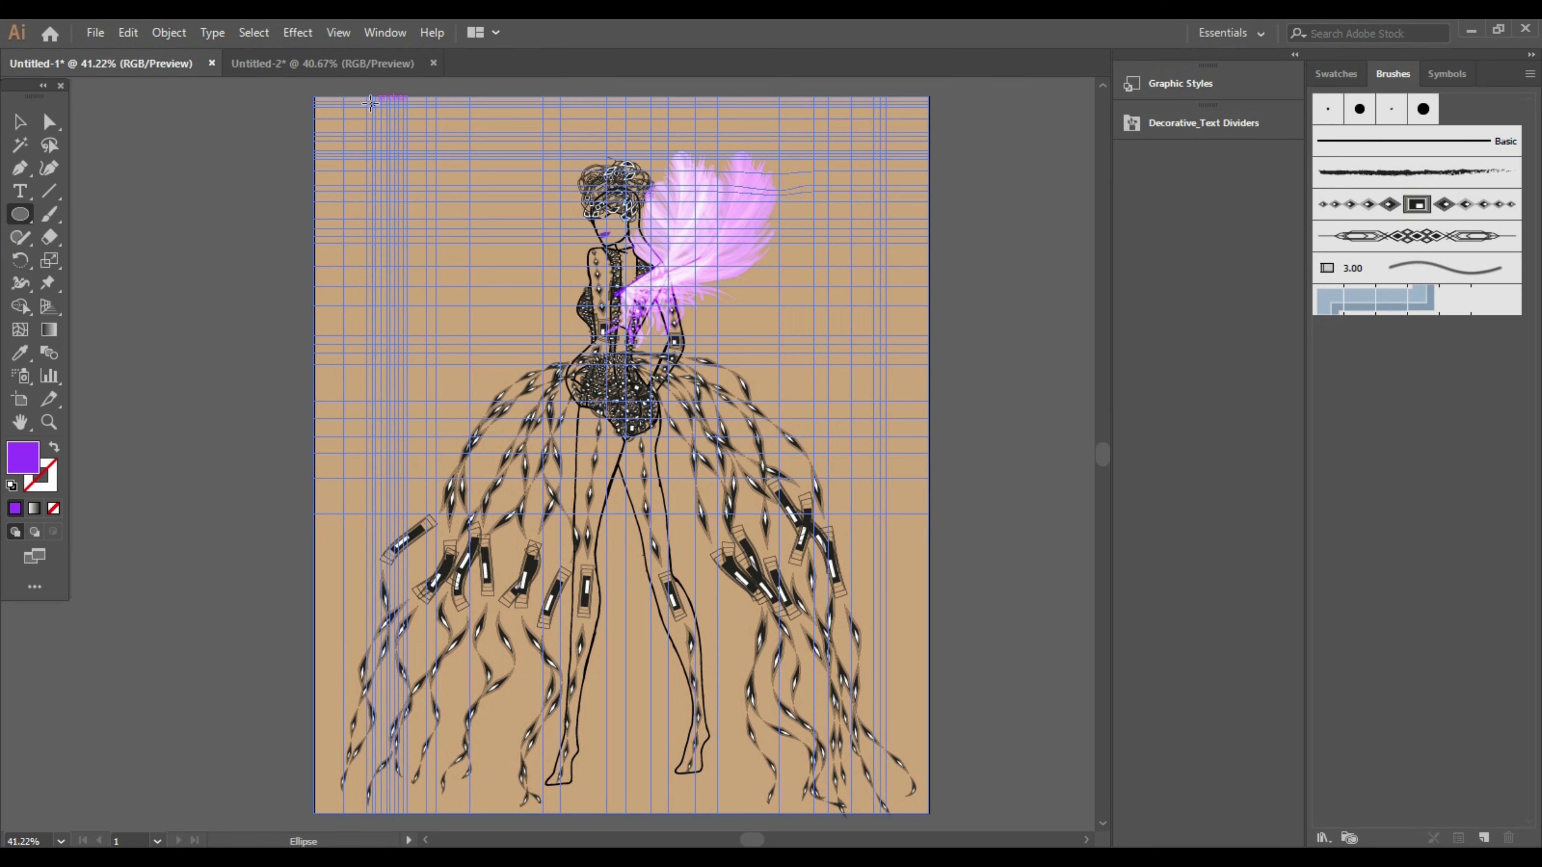
{"action": "mouse_move", "coordinate": [367, 100]}
{"action": "left_mouse_down"}
{"action": "mouse_move", "coordinate": [441, 680]}
{"action": "mouse_move", "coordinate": [447, 607]}
{"action": "left_mouse_up"}
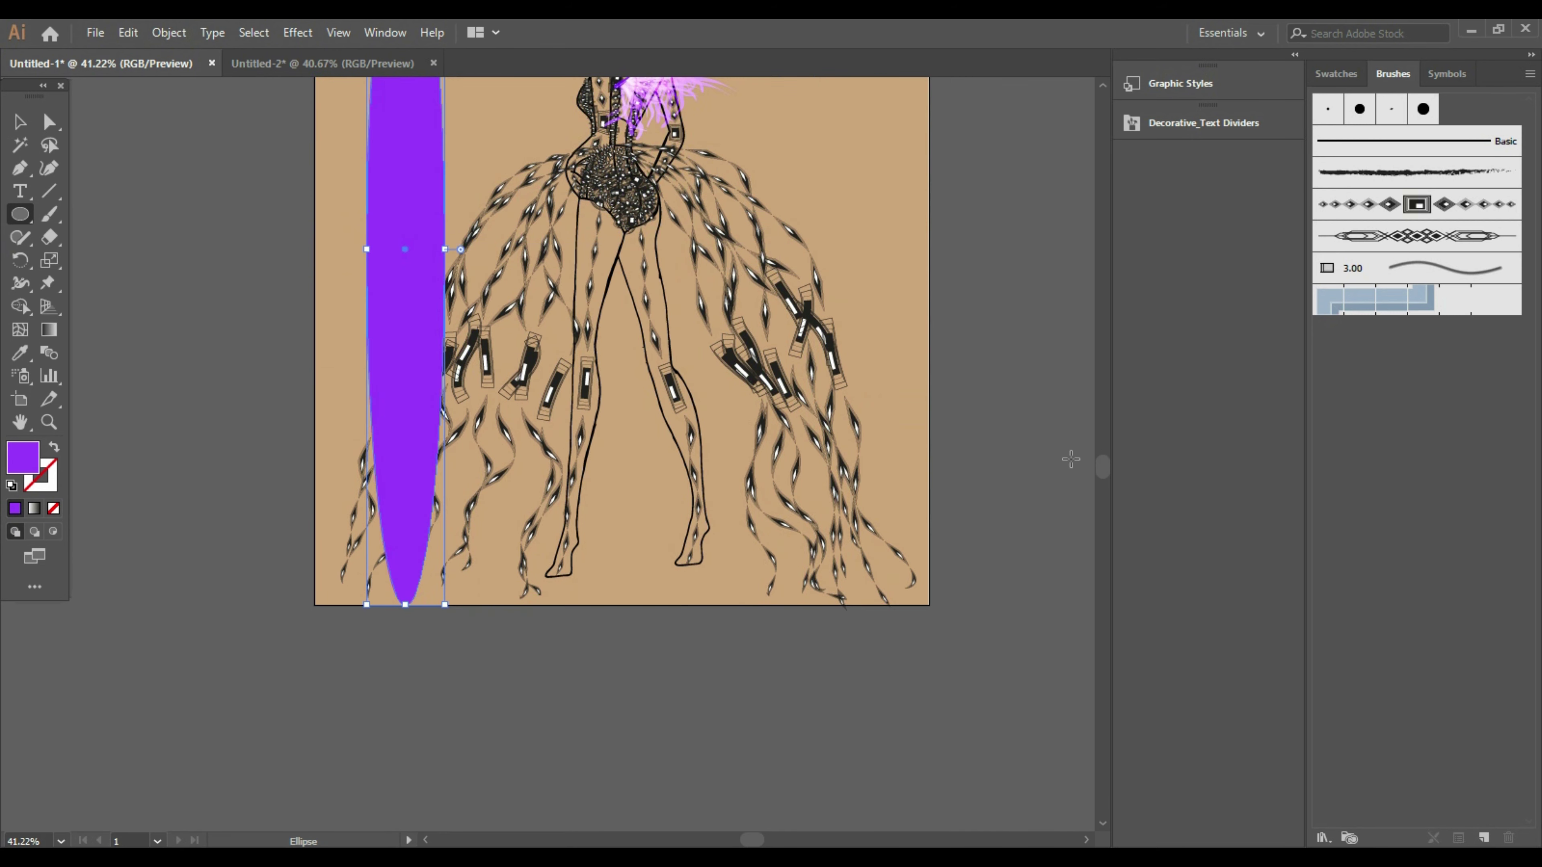
{"action": "scroll", "coordinate": [798, 282], "scroll_direction": "up", "scroll_amount": 3}
{"action": "scroll", "coordinate": [888, 280], "scroll_direction": "up", "scroll_amount": 1}
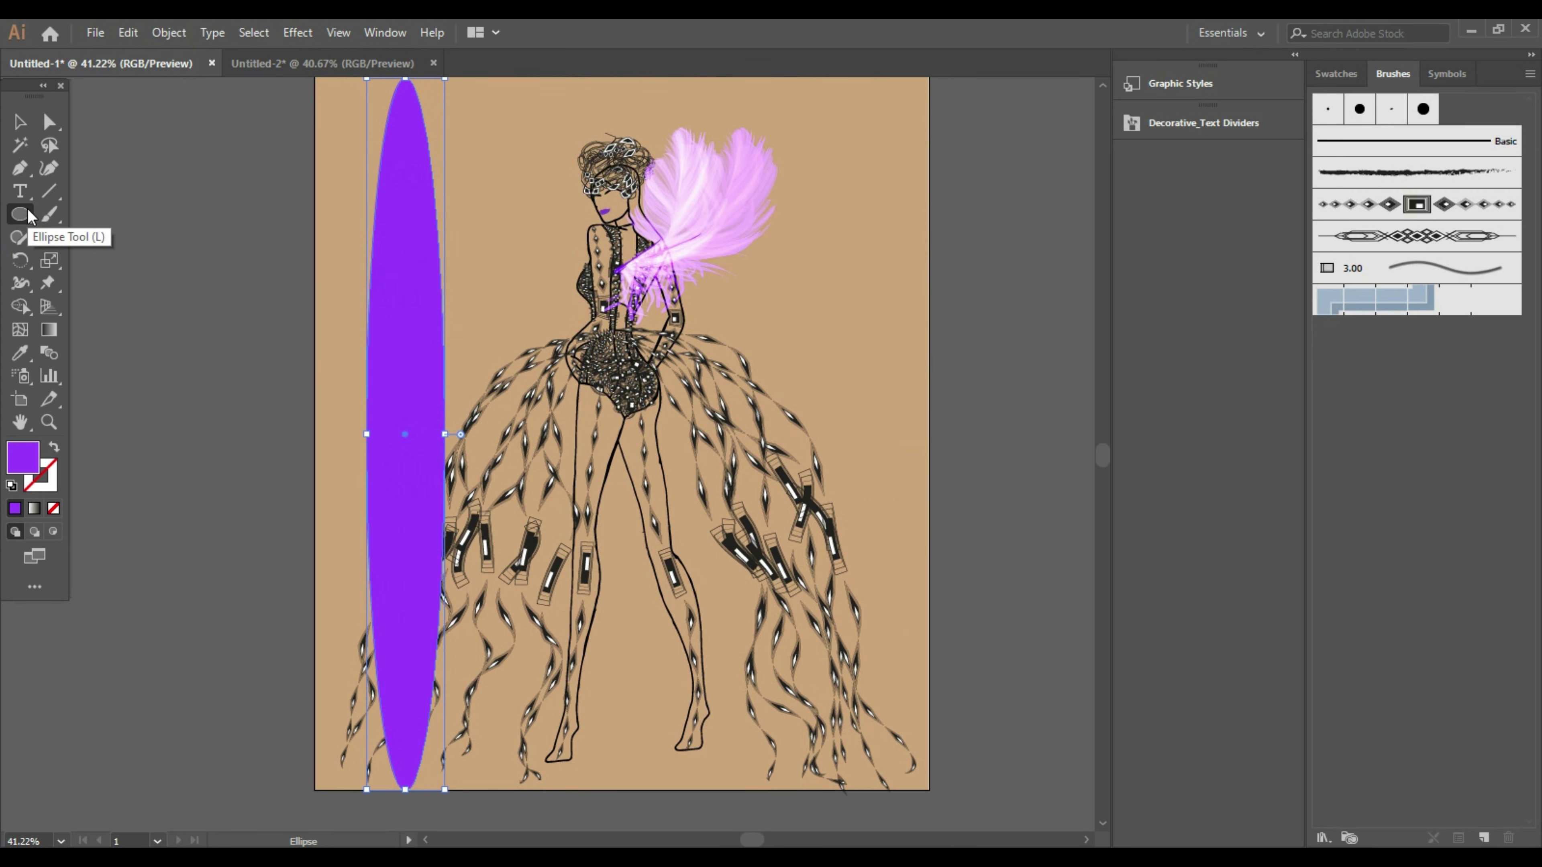
{"action": "double_click", "coordinate": [33, 458]}
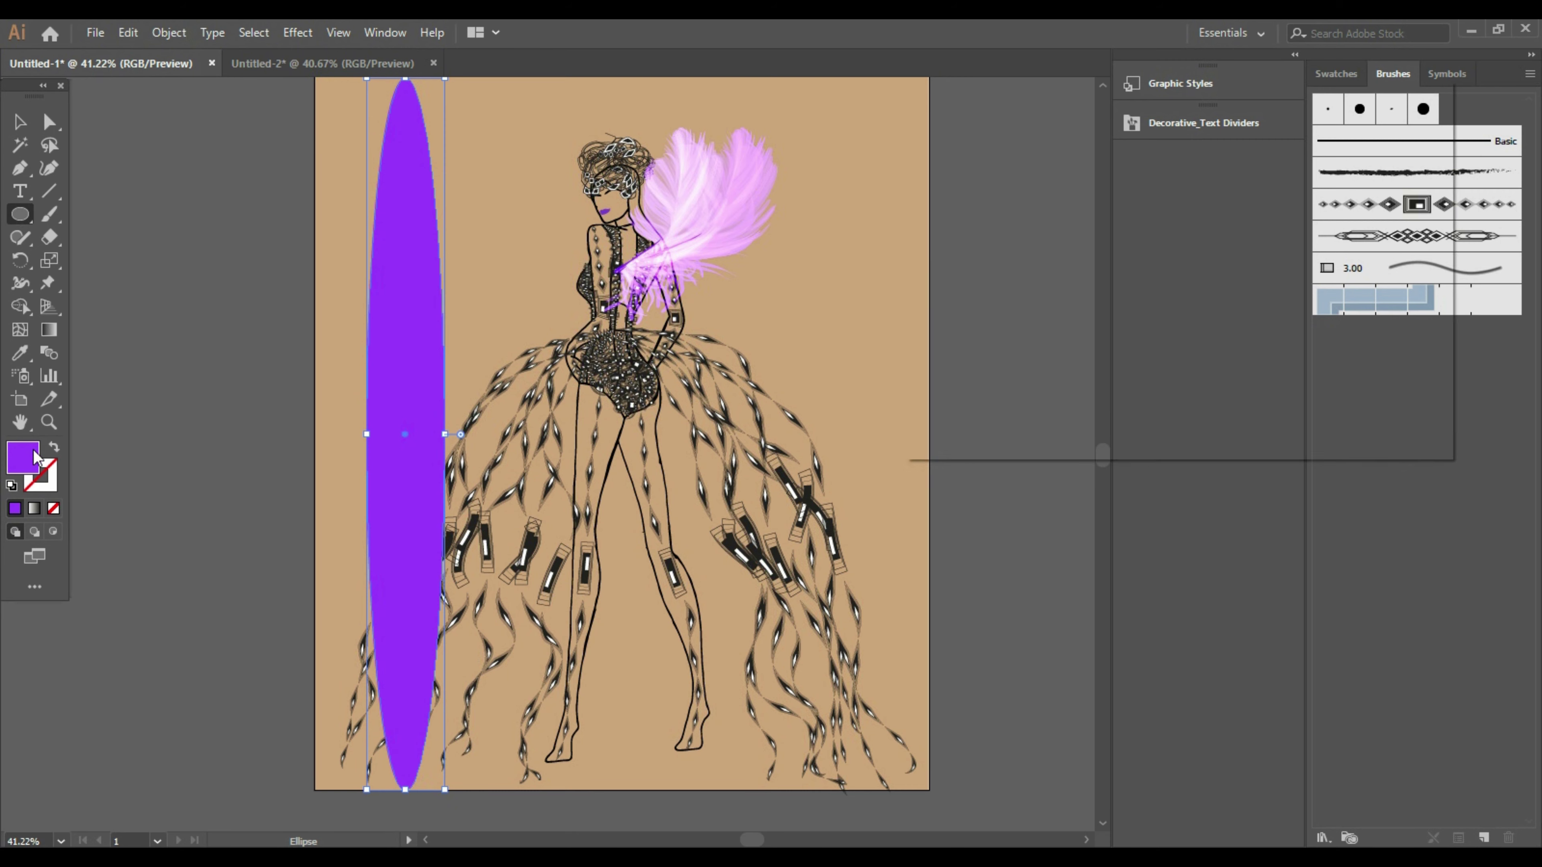
{"action": "left_click", "coordinate": [1382, 184]}
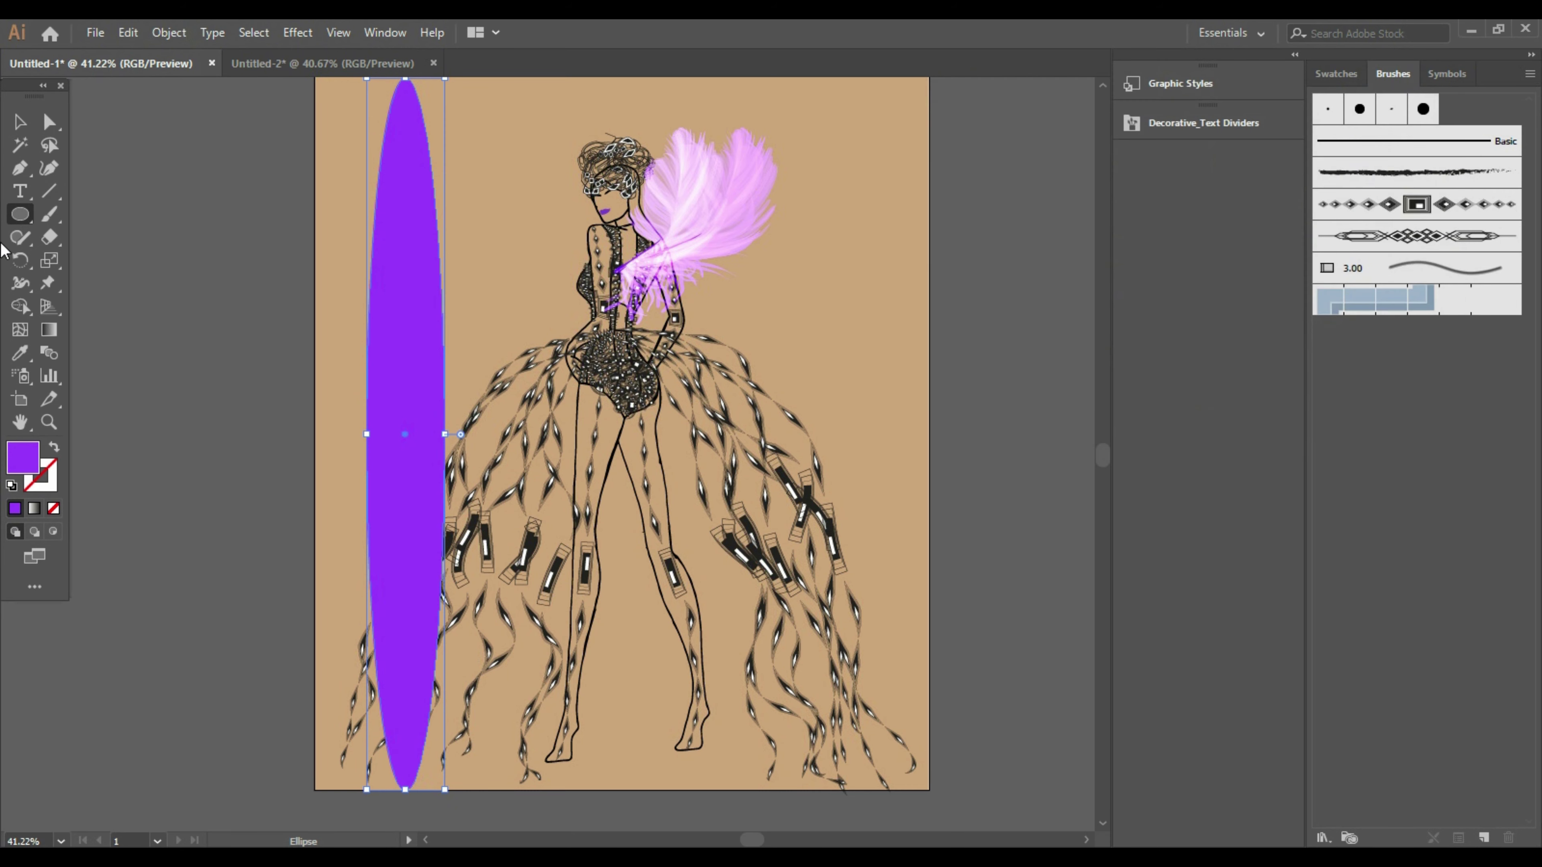
{"action": "double_click", "coordinate": [49, 329]}
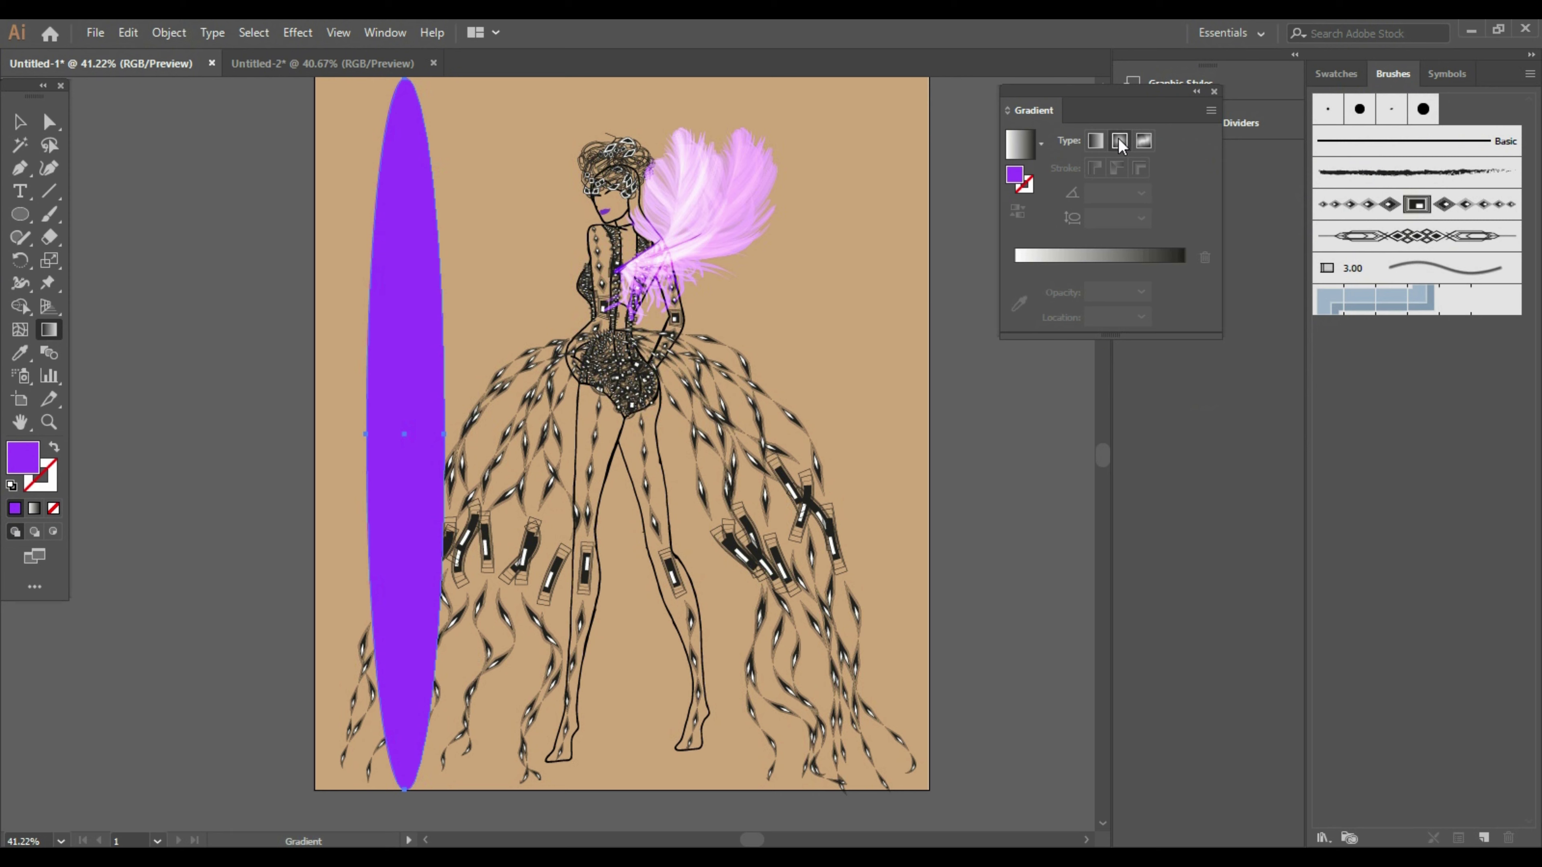
Give the ellipse a radial white-to-black gradient with black at its ends
{"action": "left_click", "coordinate": [1120, 141]}
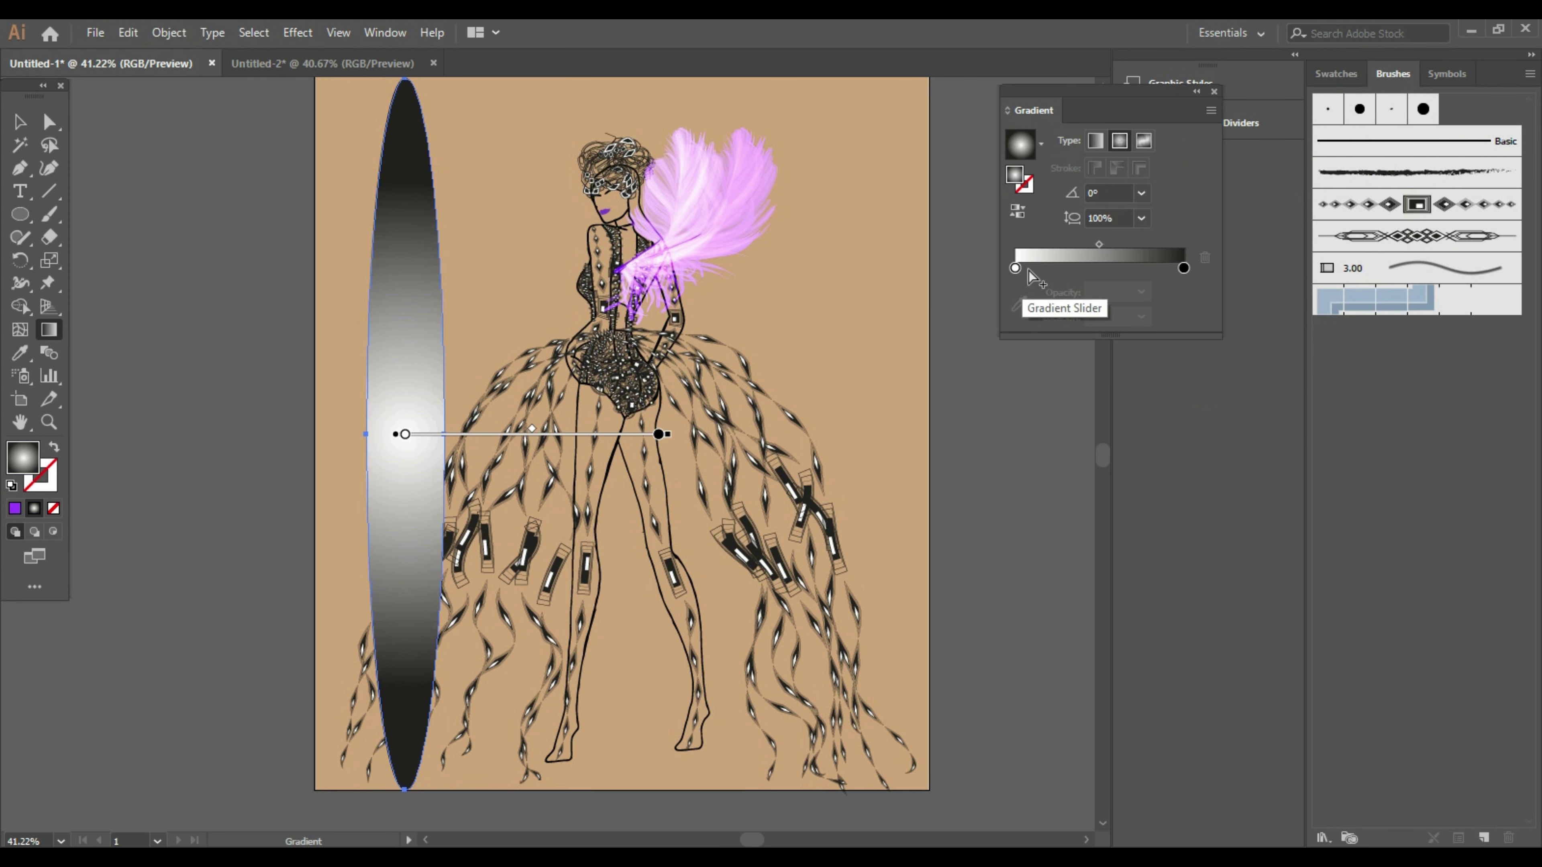
{"action": "left_click_drag", "start_coordinate": [1016, 268], "coordinate": [1183, 267]}
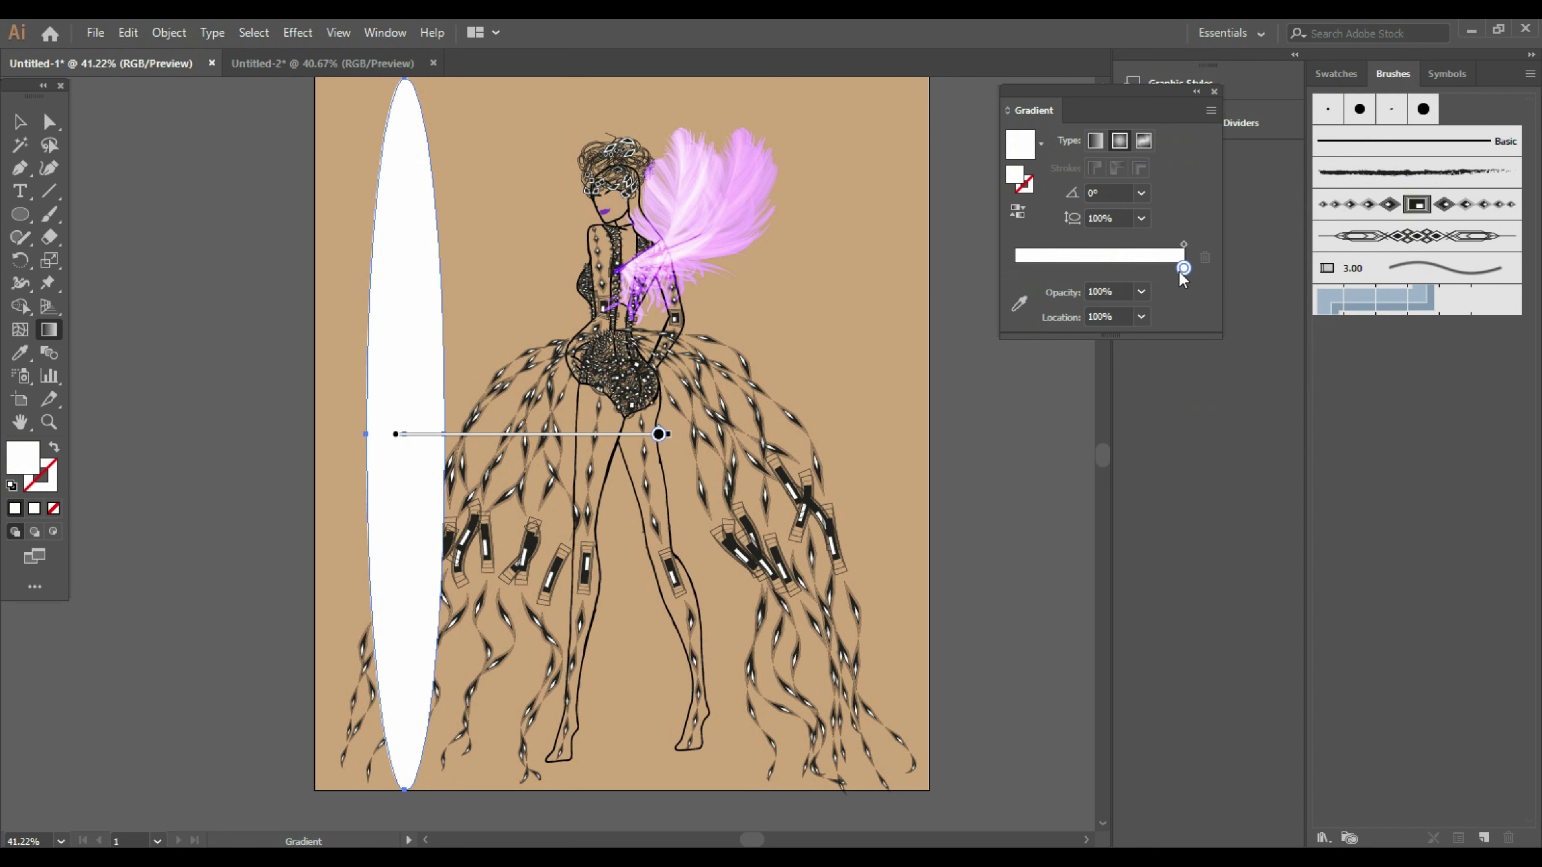
{"action": "mouse_move", "coordinate": [1181, 270]}
{"action": "left_mouse_down"}
{"action": "mouse_move", "coordinate": [1166, 271]}
{"action": "mouse_move", "coordinate": [1184, 268]}
{"action": "left_mouse_up"}
{"action": "left_click", "coordinate": [1215, 91]}
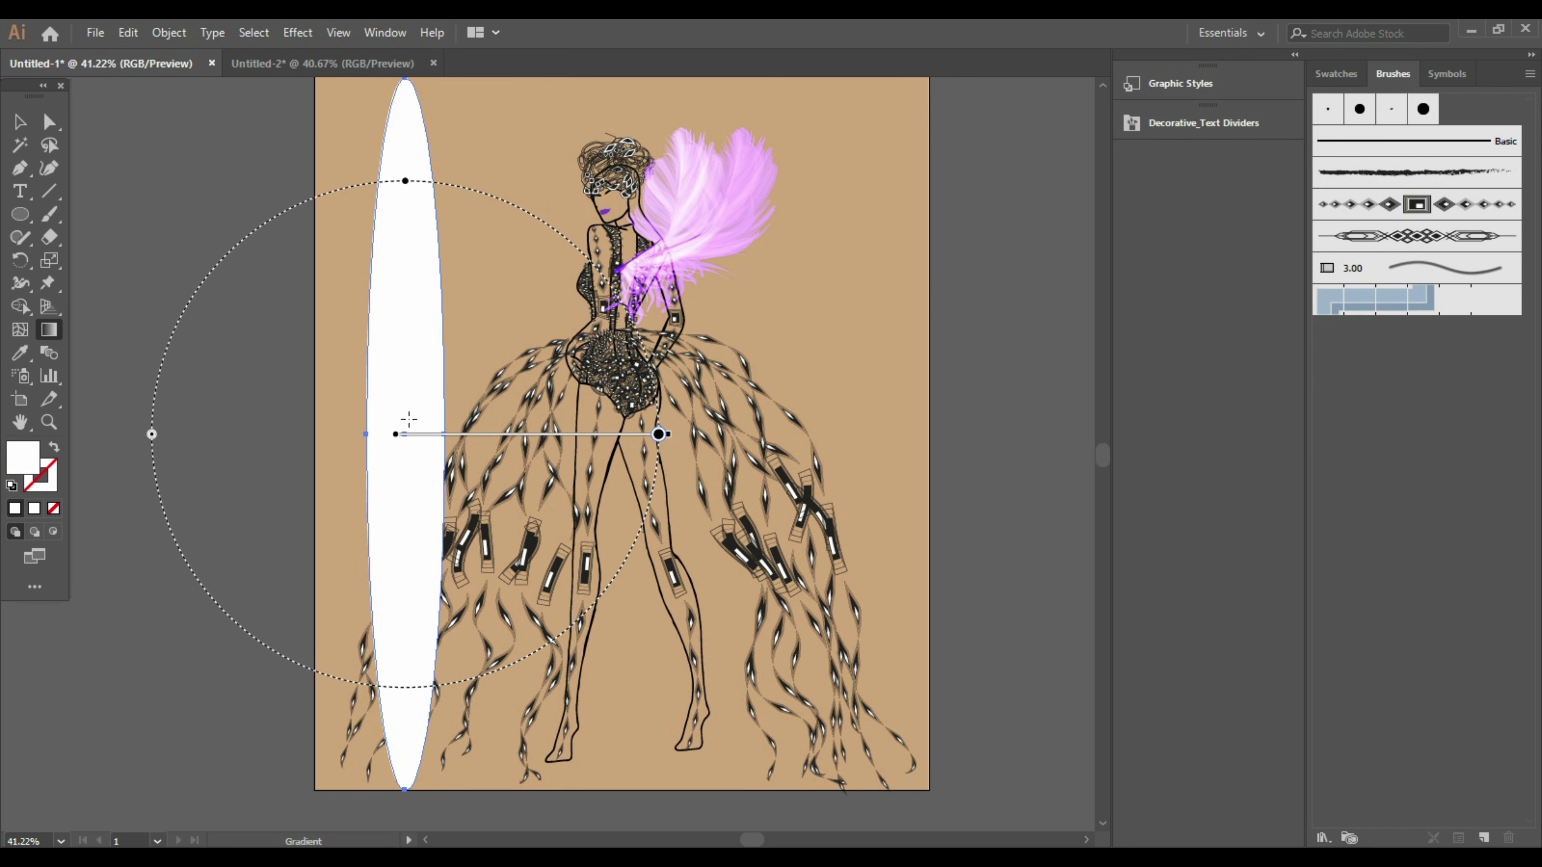
Undo the gradient changes and remove the ellipse from the artwork
{"action": "key", "text": "ctrl+z"}
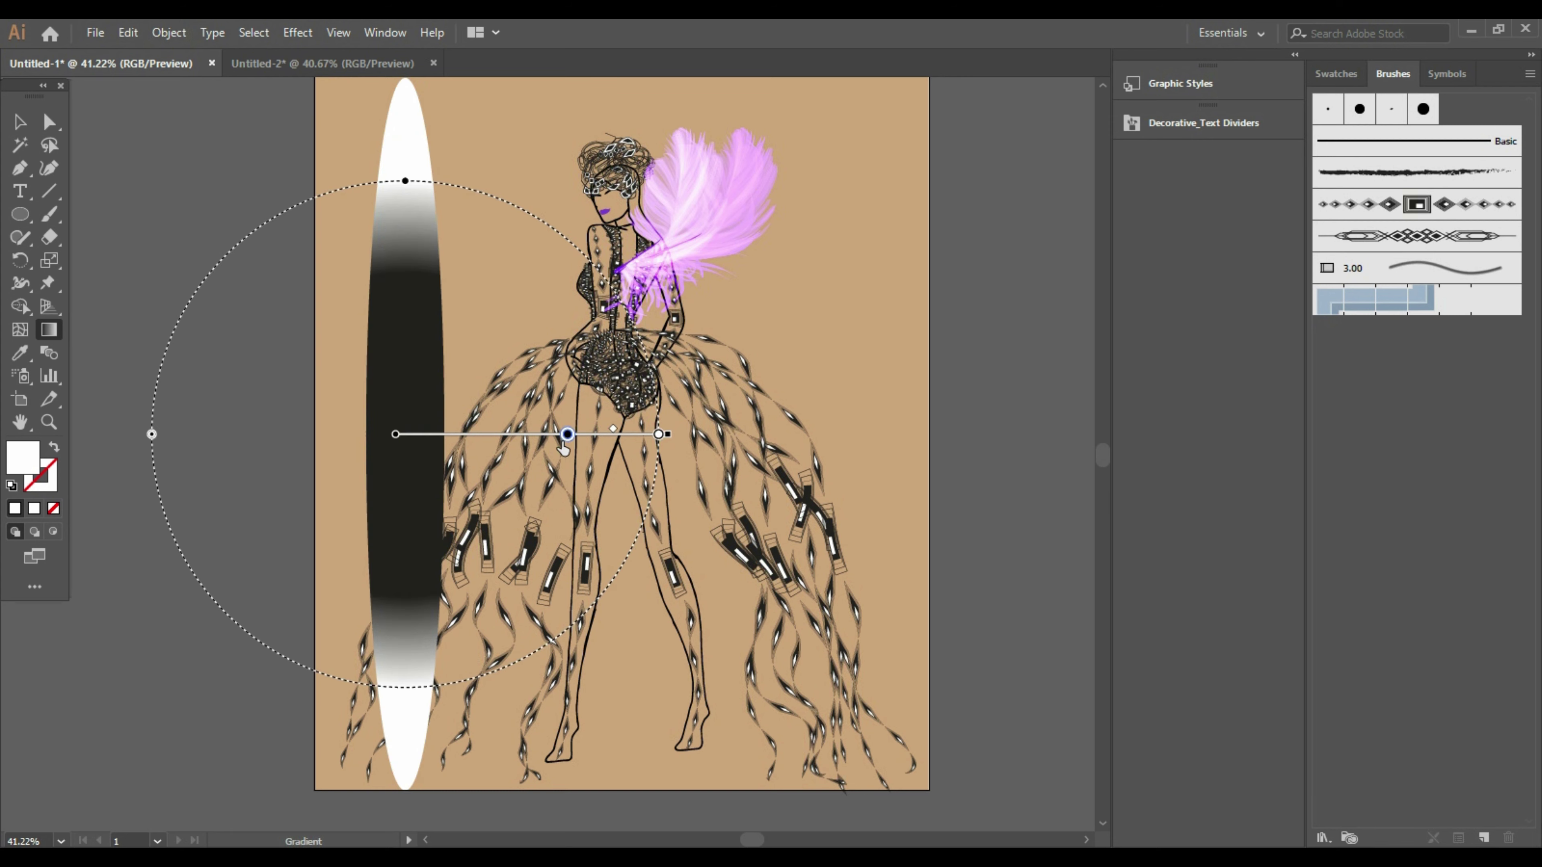
{"action": "key", "text": "ctrl+z"}
{"action": "key", "text": "ctrl+z"}
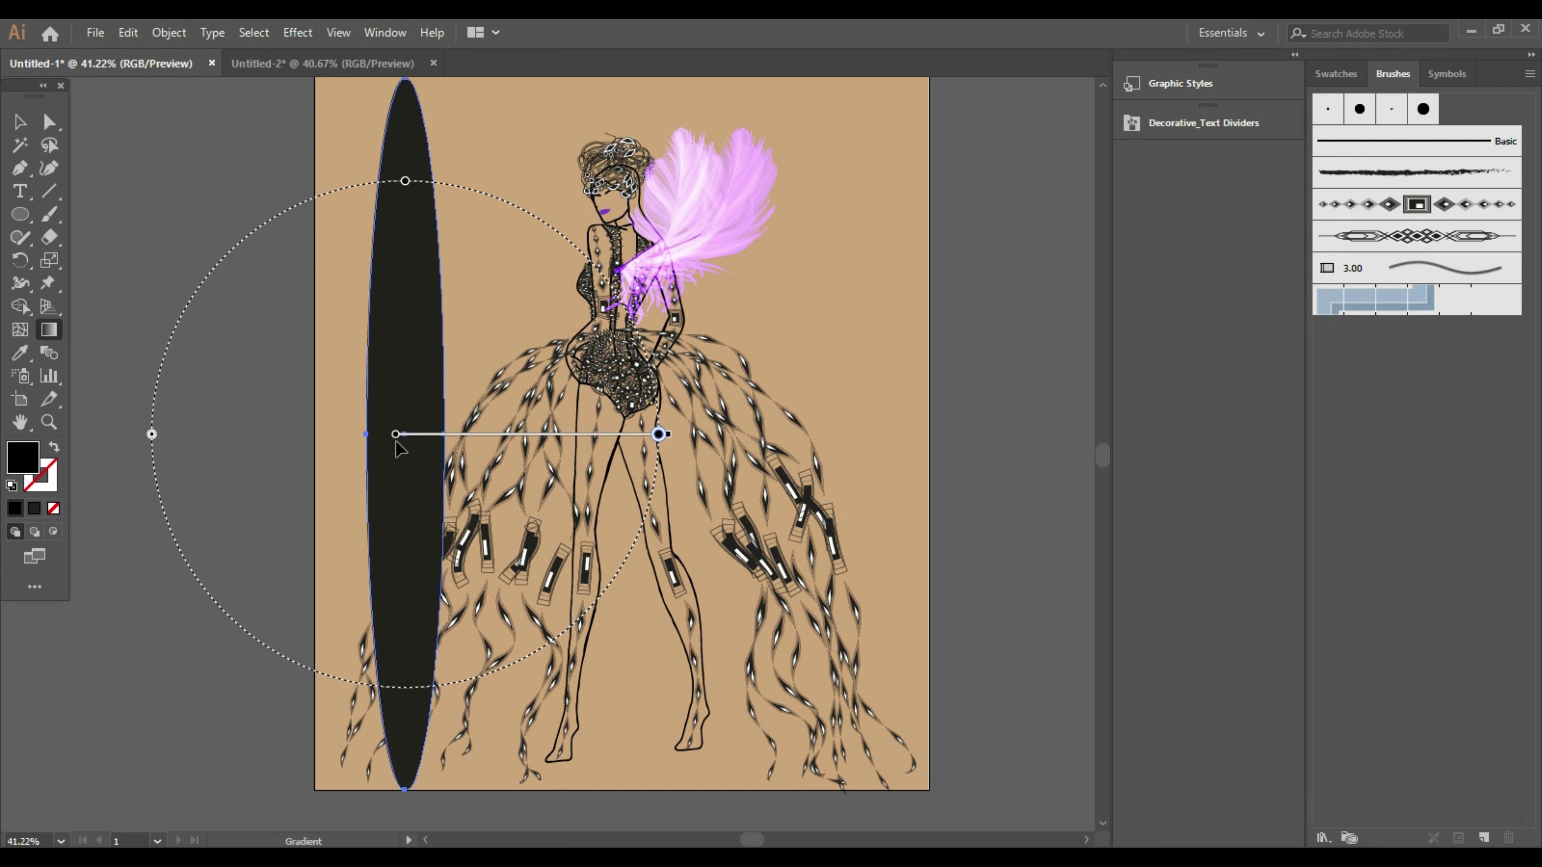
{"action": "key", "text": "ctrl+z"}
{"action": "key", "text": "ctrl+z"}
{"action": "key", "text": "v"}
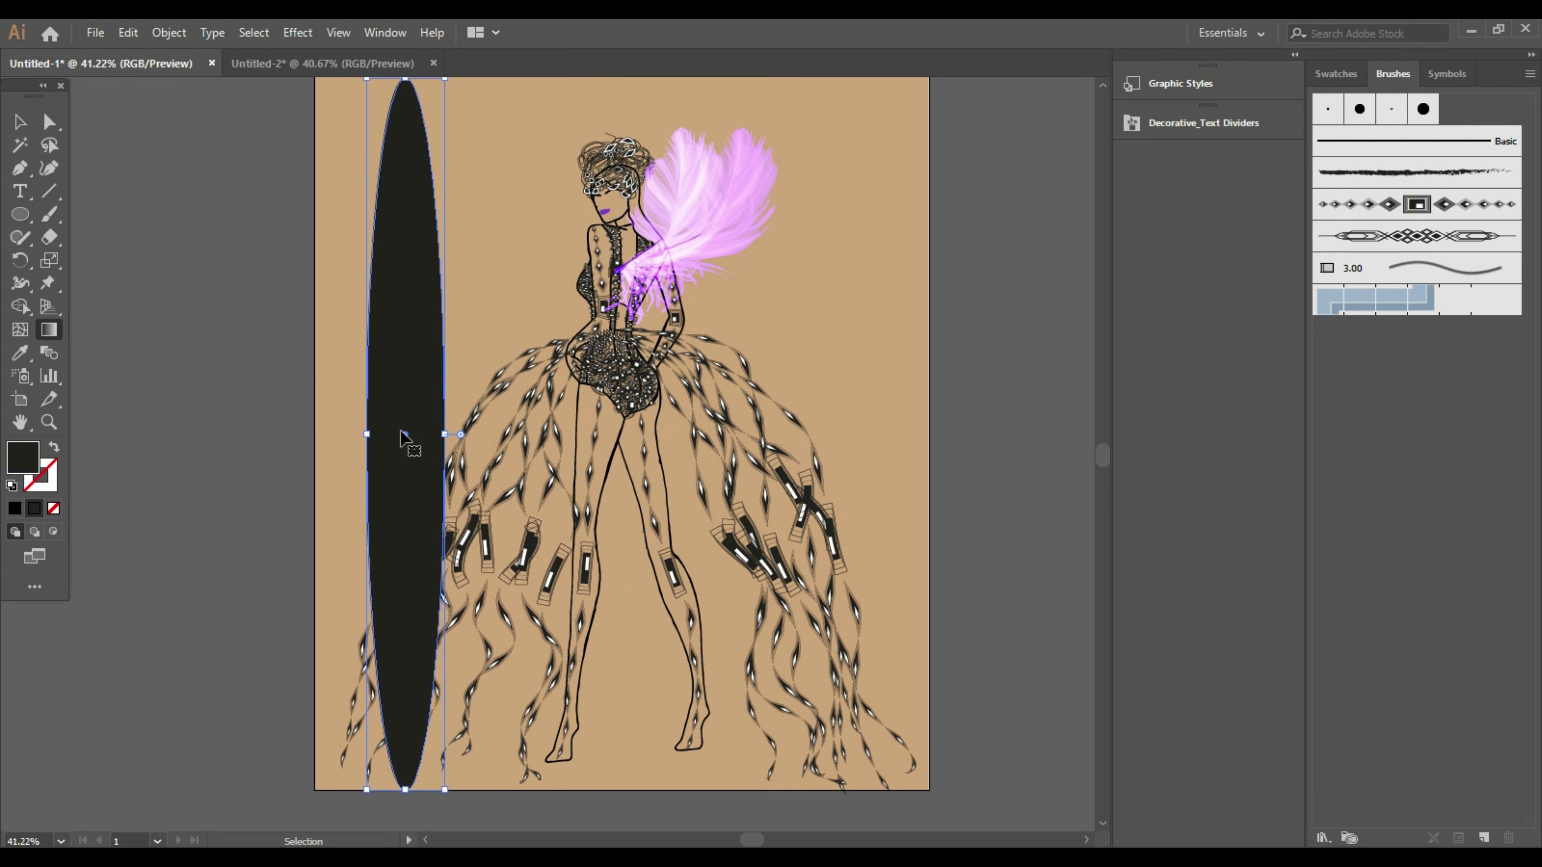
{"action": "key", "text": "g"}
{"action": "key", "text": "ctrl+z"}
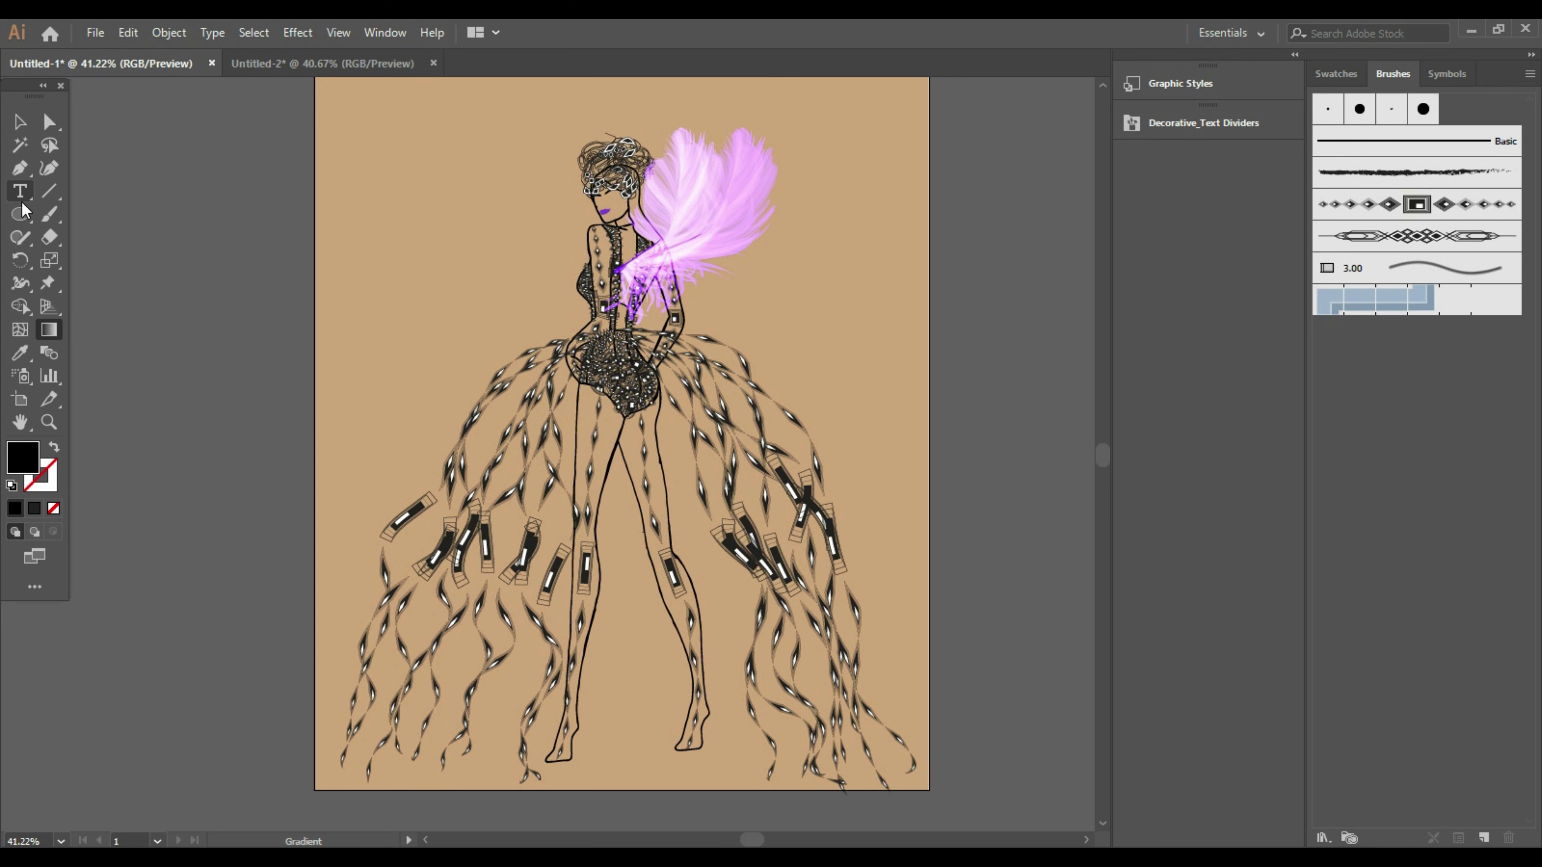
Draw a lens-flare sparkle at the upper left of the artboard with the Flare Tool
{"action": "left_click_drag", "start_coordinate": [21, 212], "coordinate": [131, 331]}
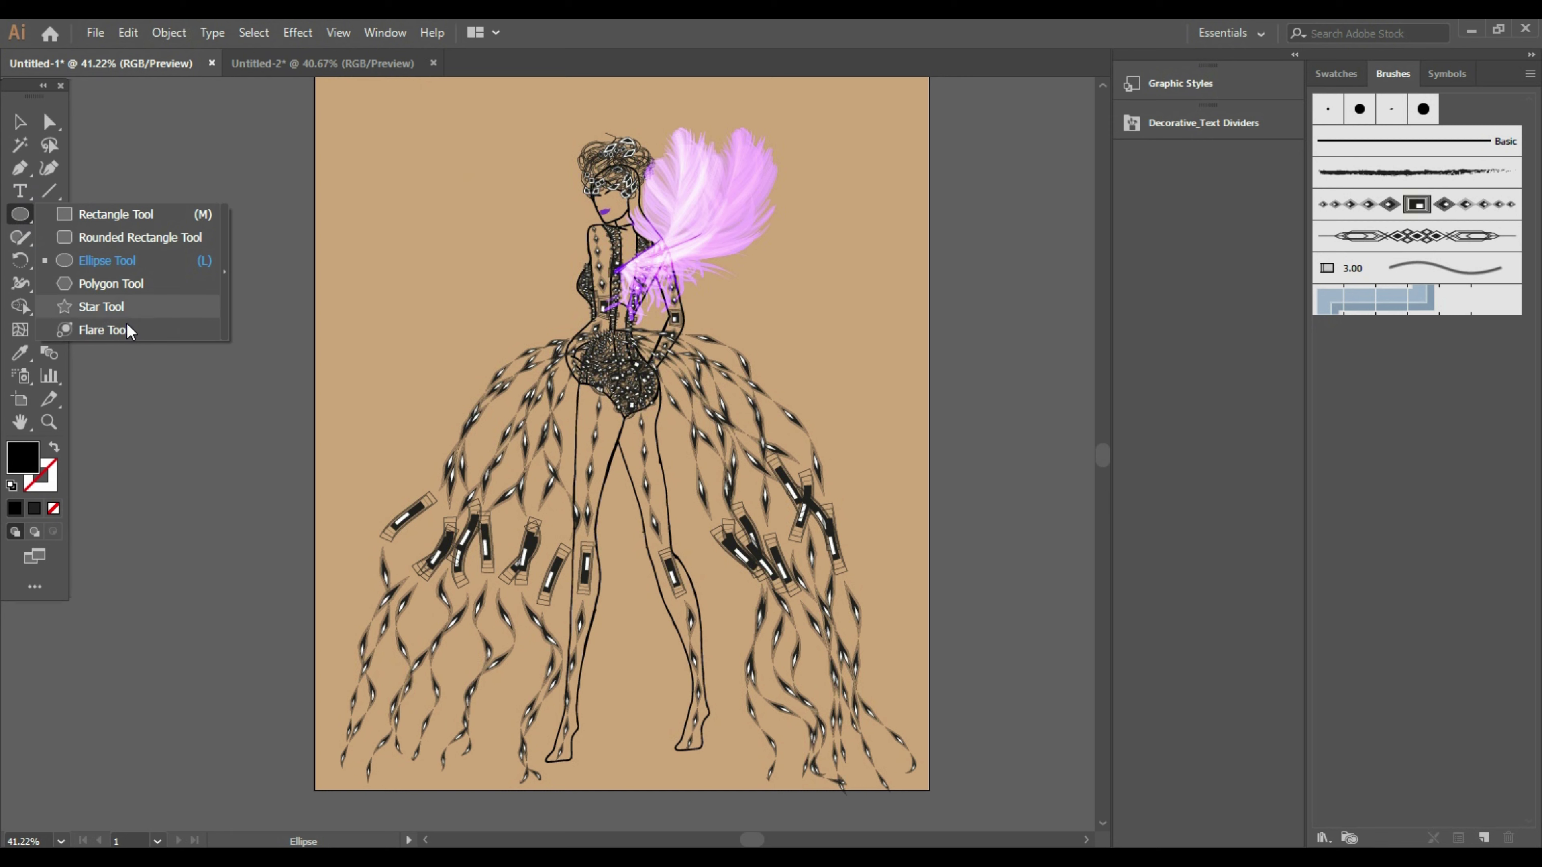
{"action": "left_click", "coordinate": [129, 331]}
{"action": "left_click_drag", "start_coordinate": [404, 226], "coordinate": [388, 228]}
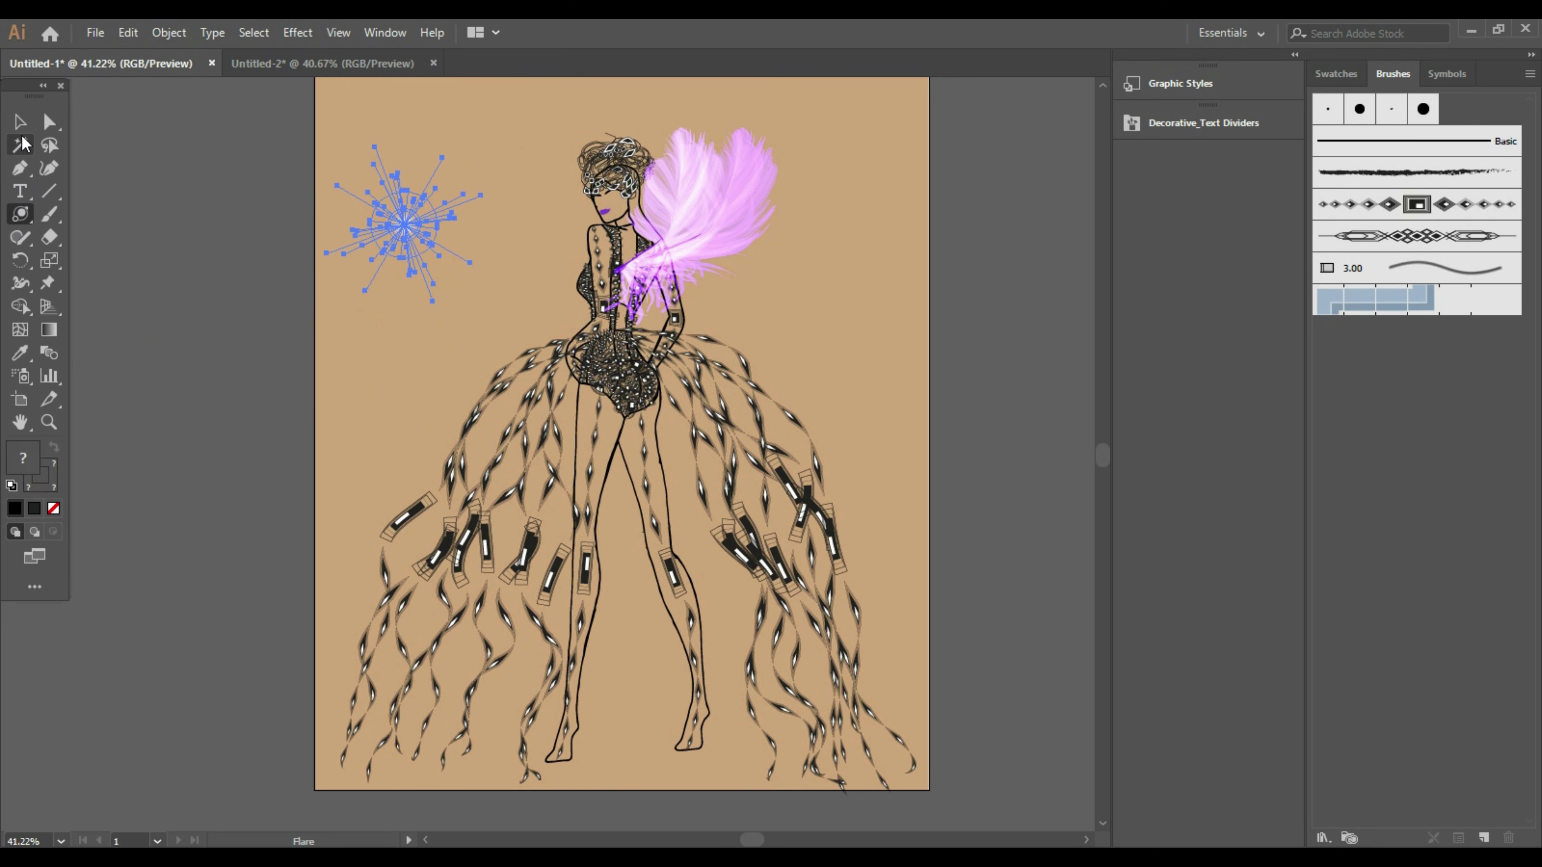
{"action": "left_click", "coordinate": [20, 122]}
{"action": "left_click", "coordinate": [200, 443]}
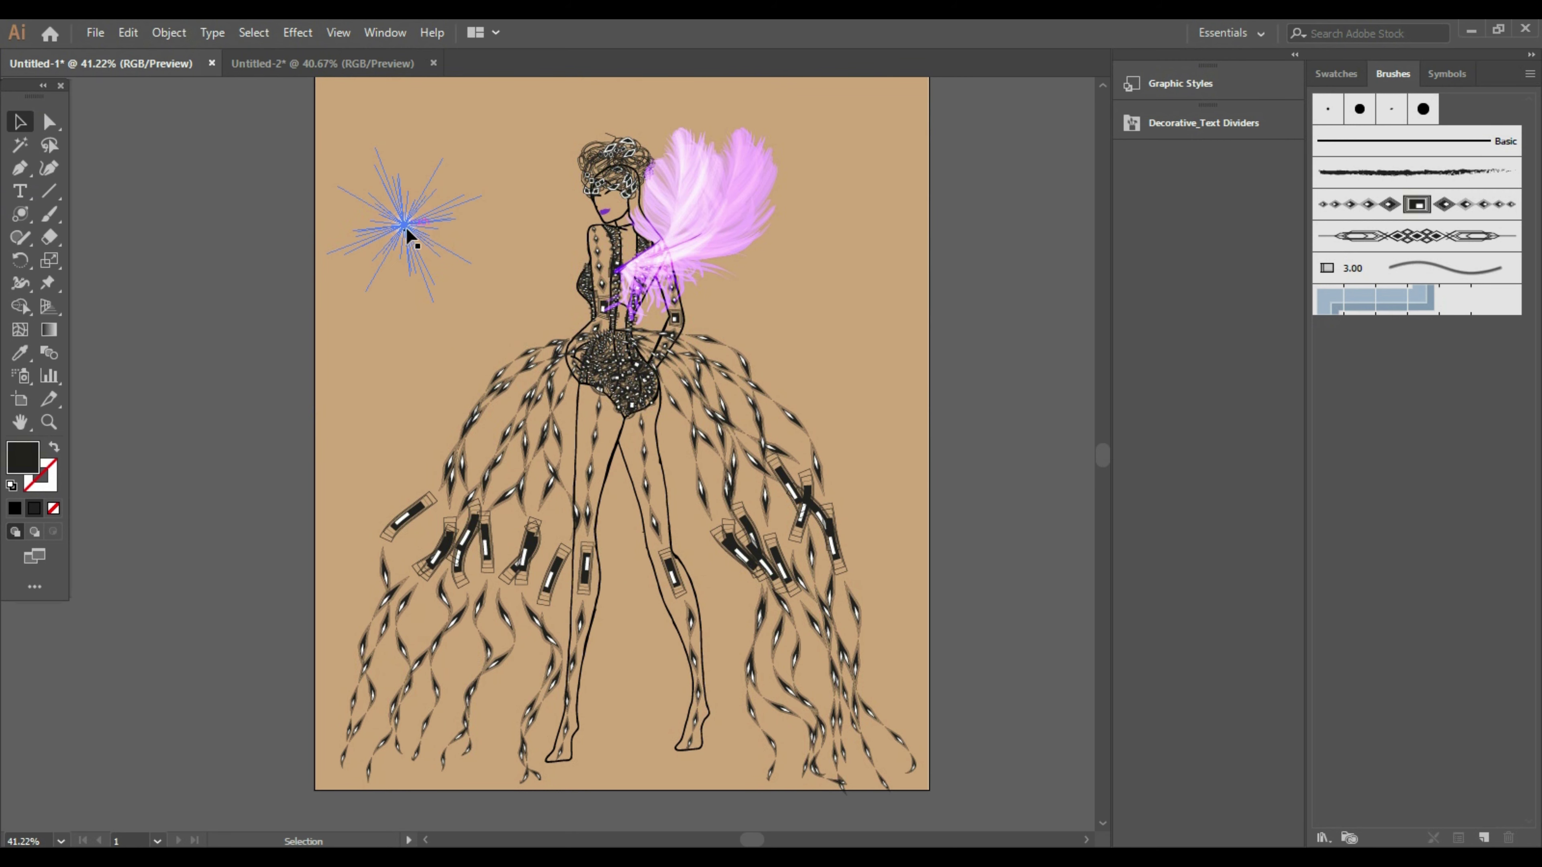
{"action": "left_click_drag", "start_coordinate": [403, 225], "coordinate": [852, 312]}
{"action": "left_click", "coordinate": [19, 217]}
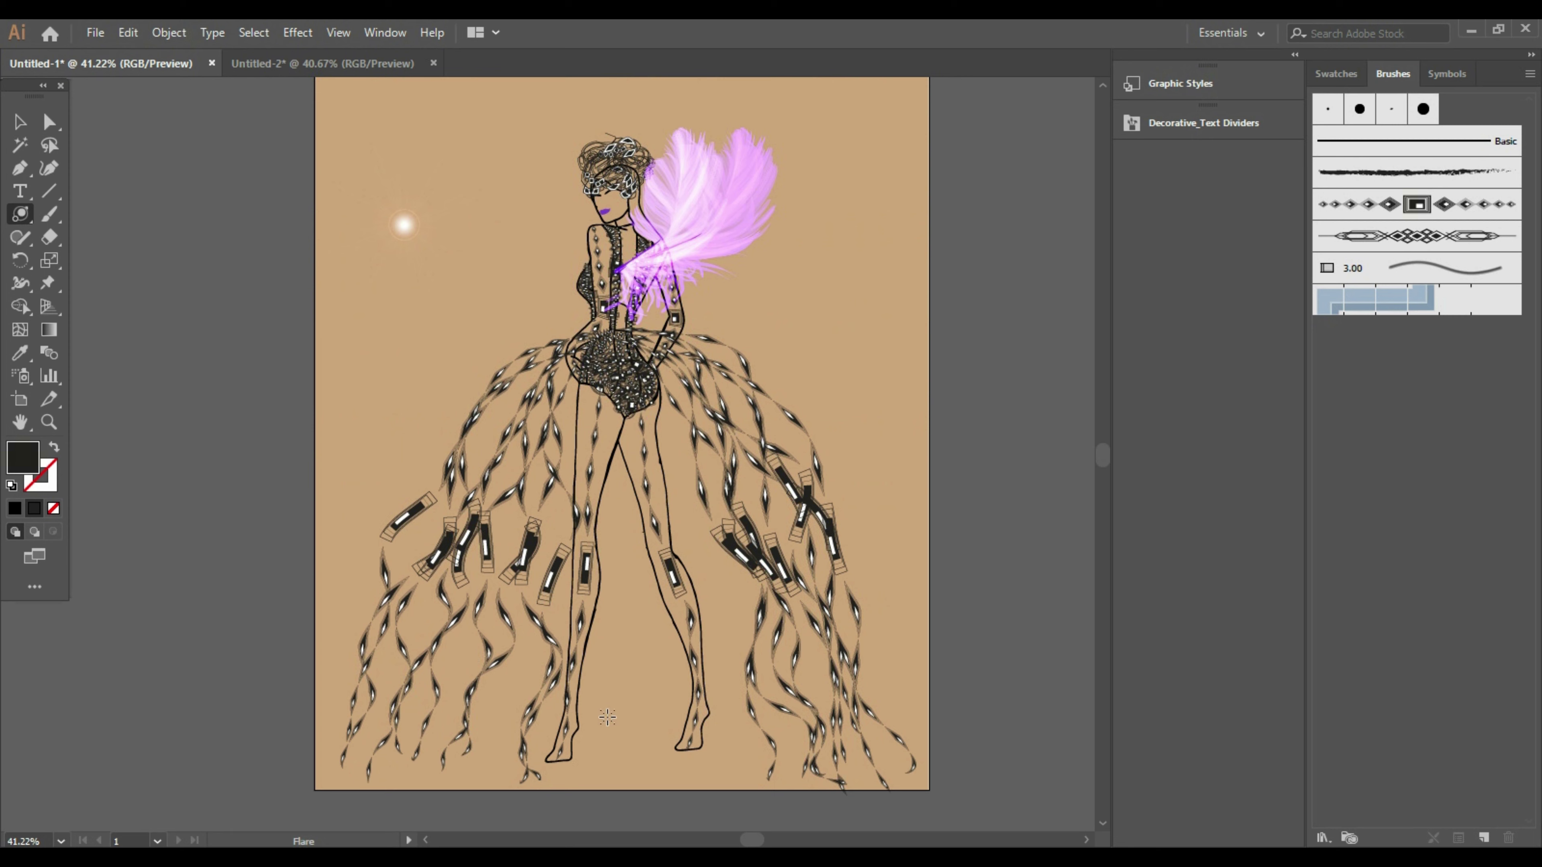
Draw a flare near the feet and another left of the skirt, leaving flare options unchanged
{"action": "left_click_drag", "start_coordinate": [620, 699], "coordinate": [631, 718]}
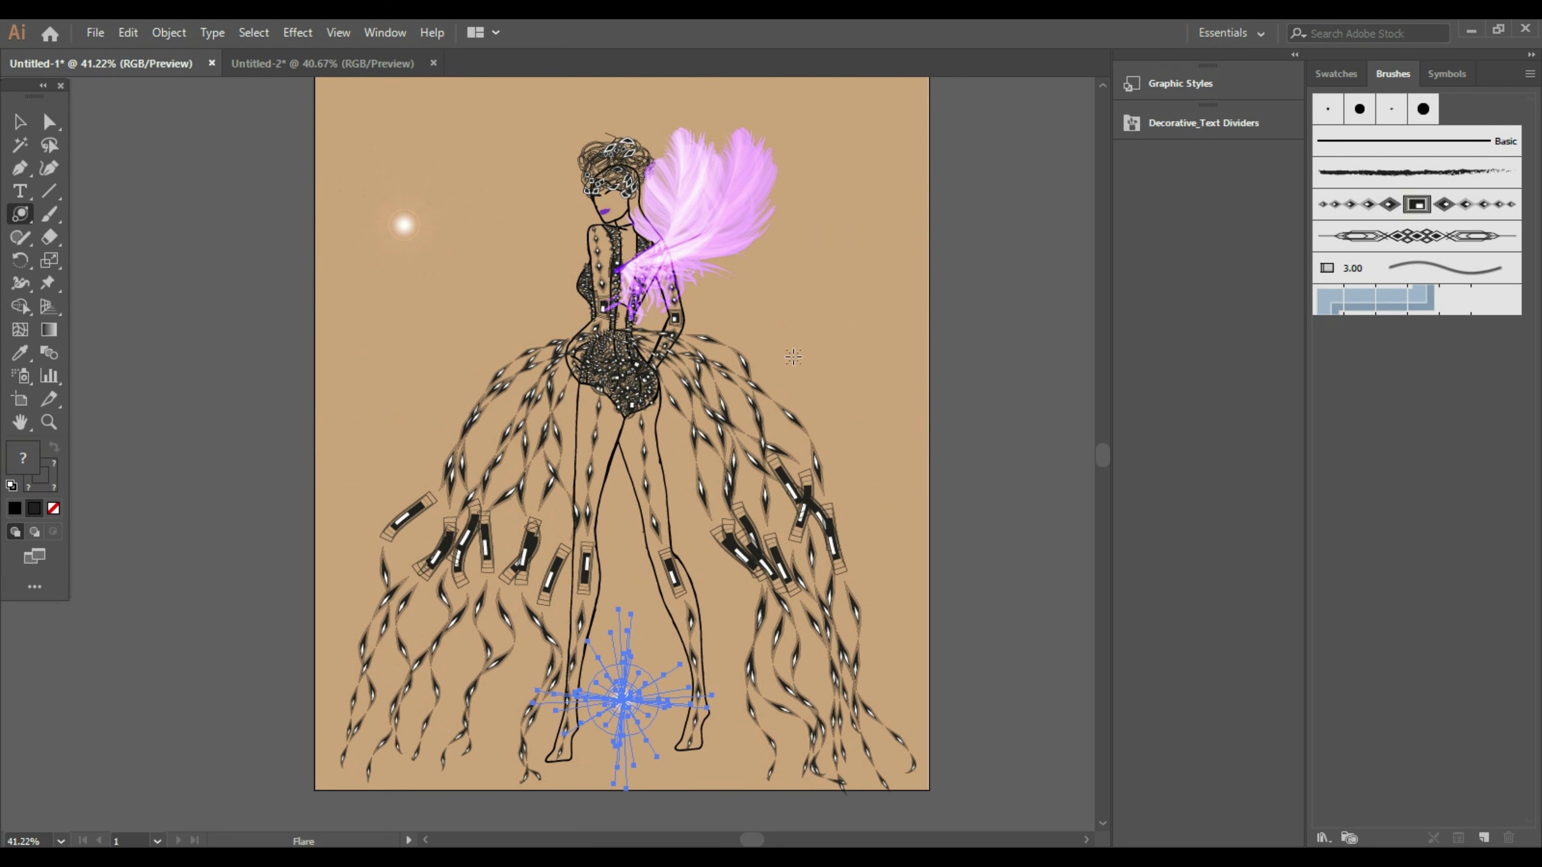
{"action": "left_click_drag", "start_coordinate": [794, 357], "coordinate": [802, 227]}
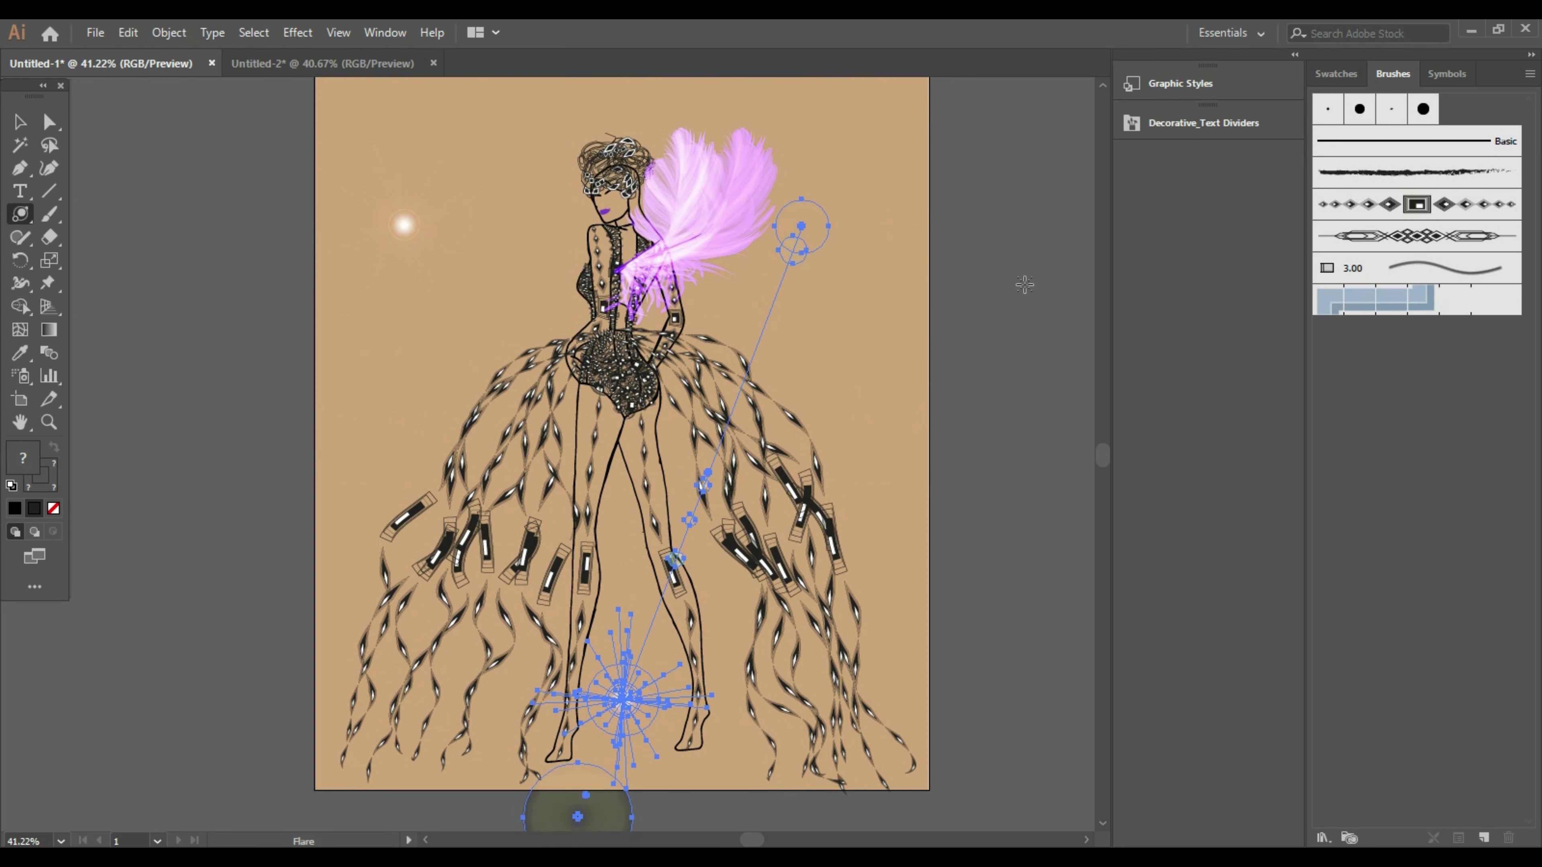
{"action": "left_click", "coordinate": [1025, 284]}
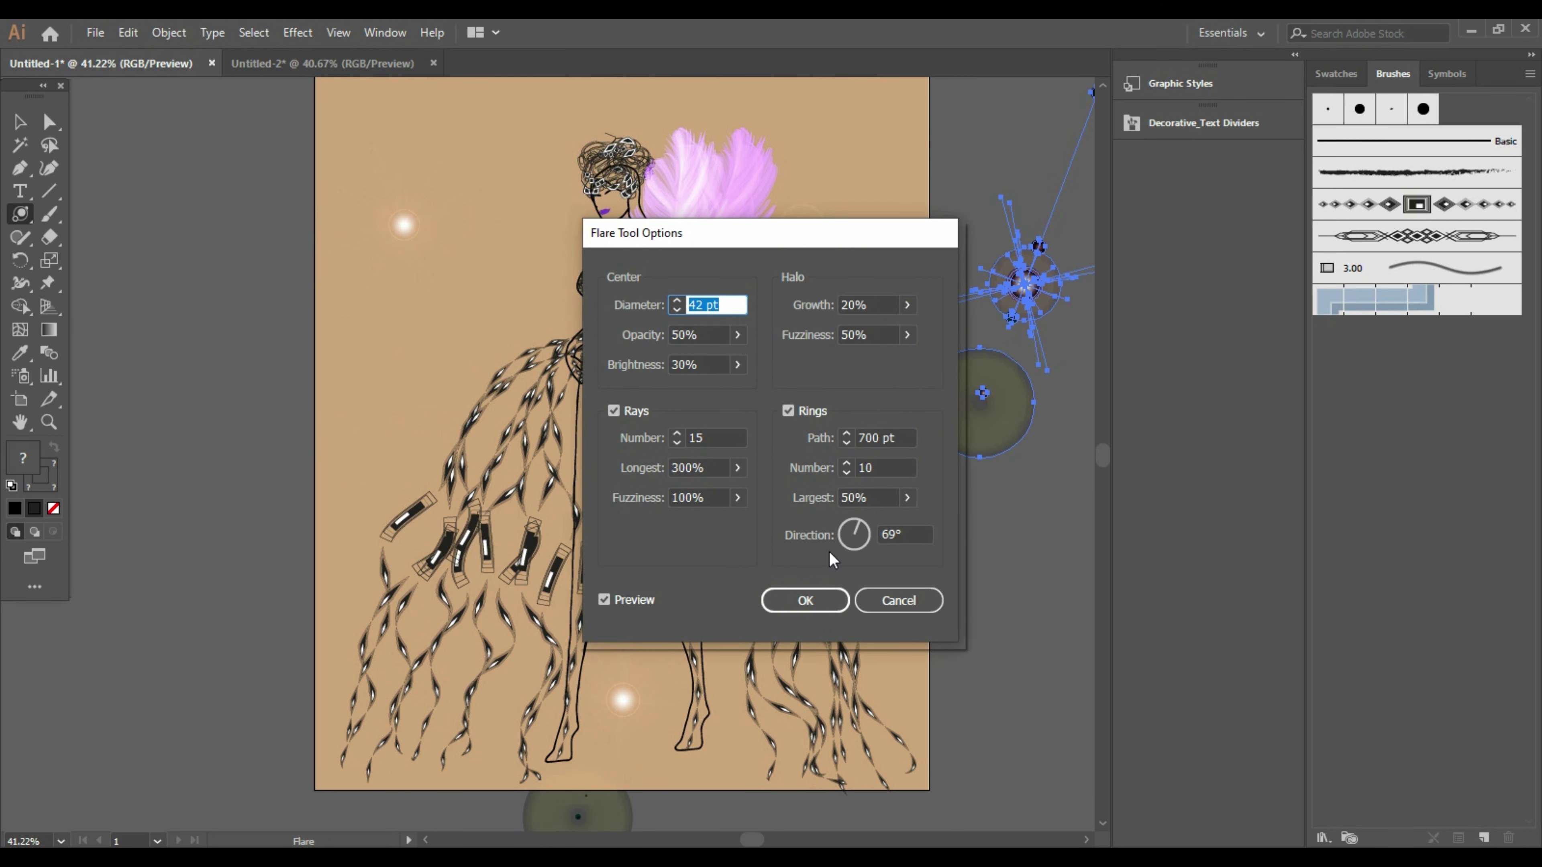
{"action": "left_click", "coordinate": [898, 600]}
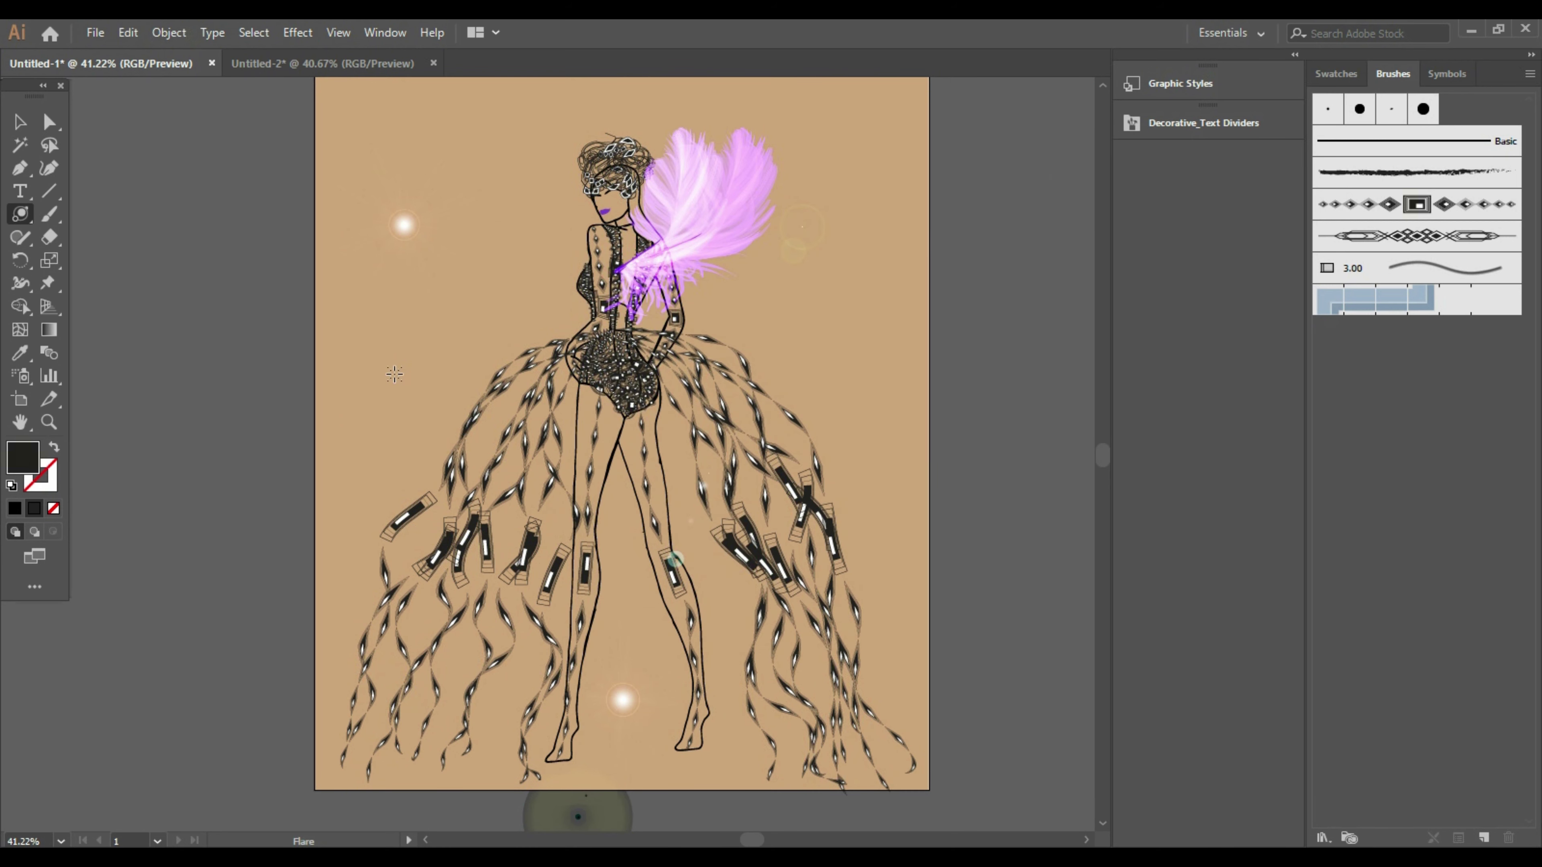
{"action": "left_click_drag", "start_coordinate": [395, 374], "coordinate": [407, 403]}
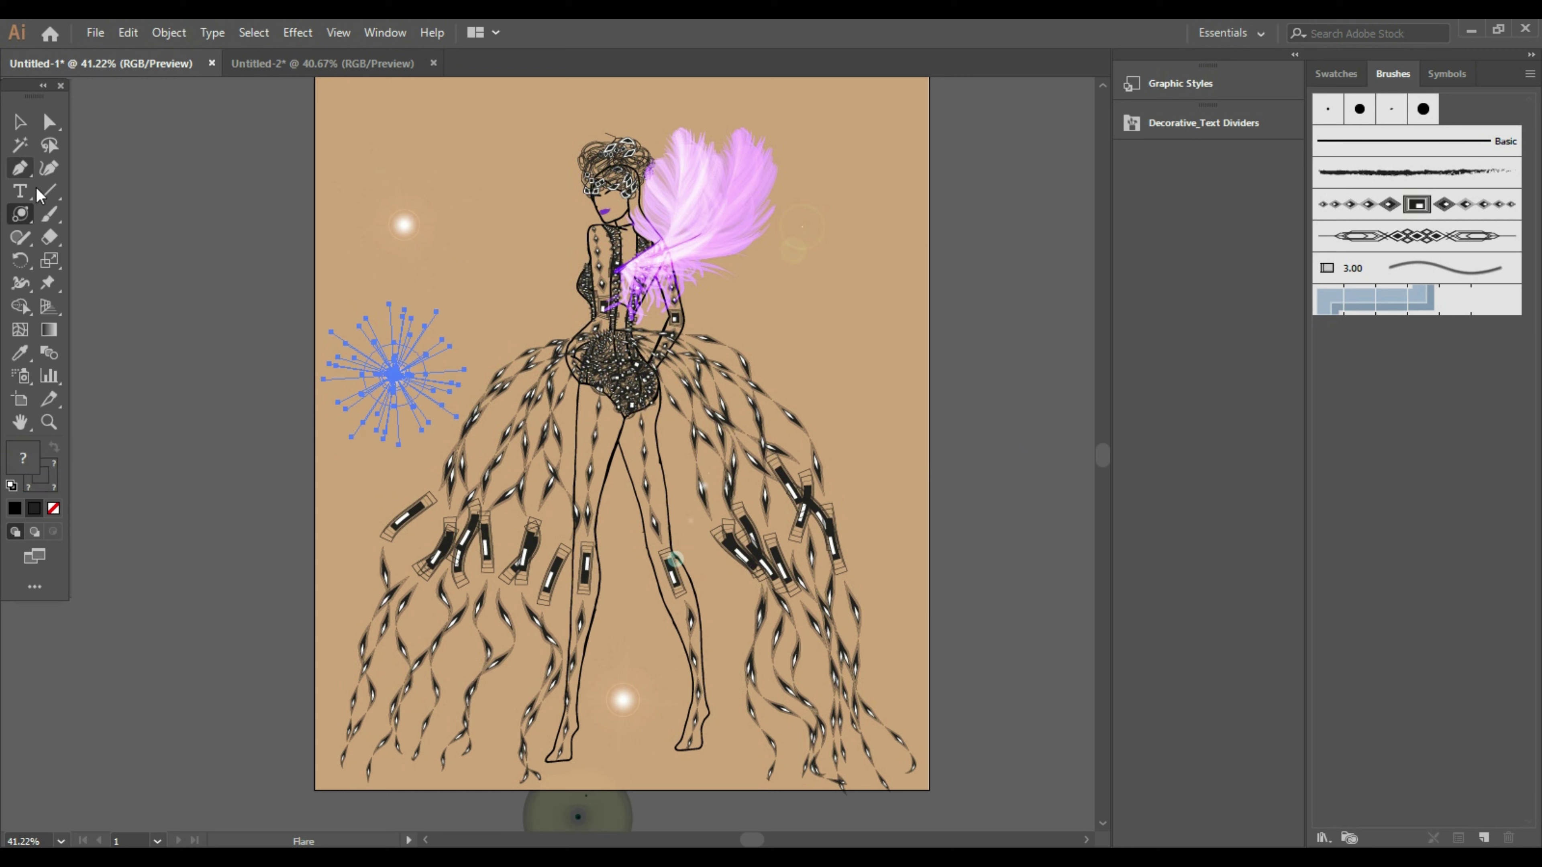
Delete the lens flare by the figure's feet
{"action": "left_click", "coordinate": [20, 123]}
{"action": "left_click", "coordinate": [200, 513]}
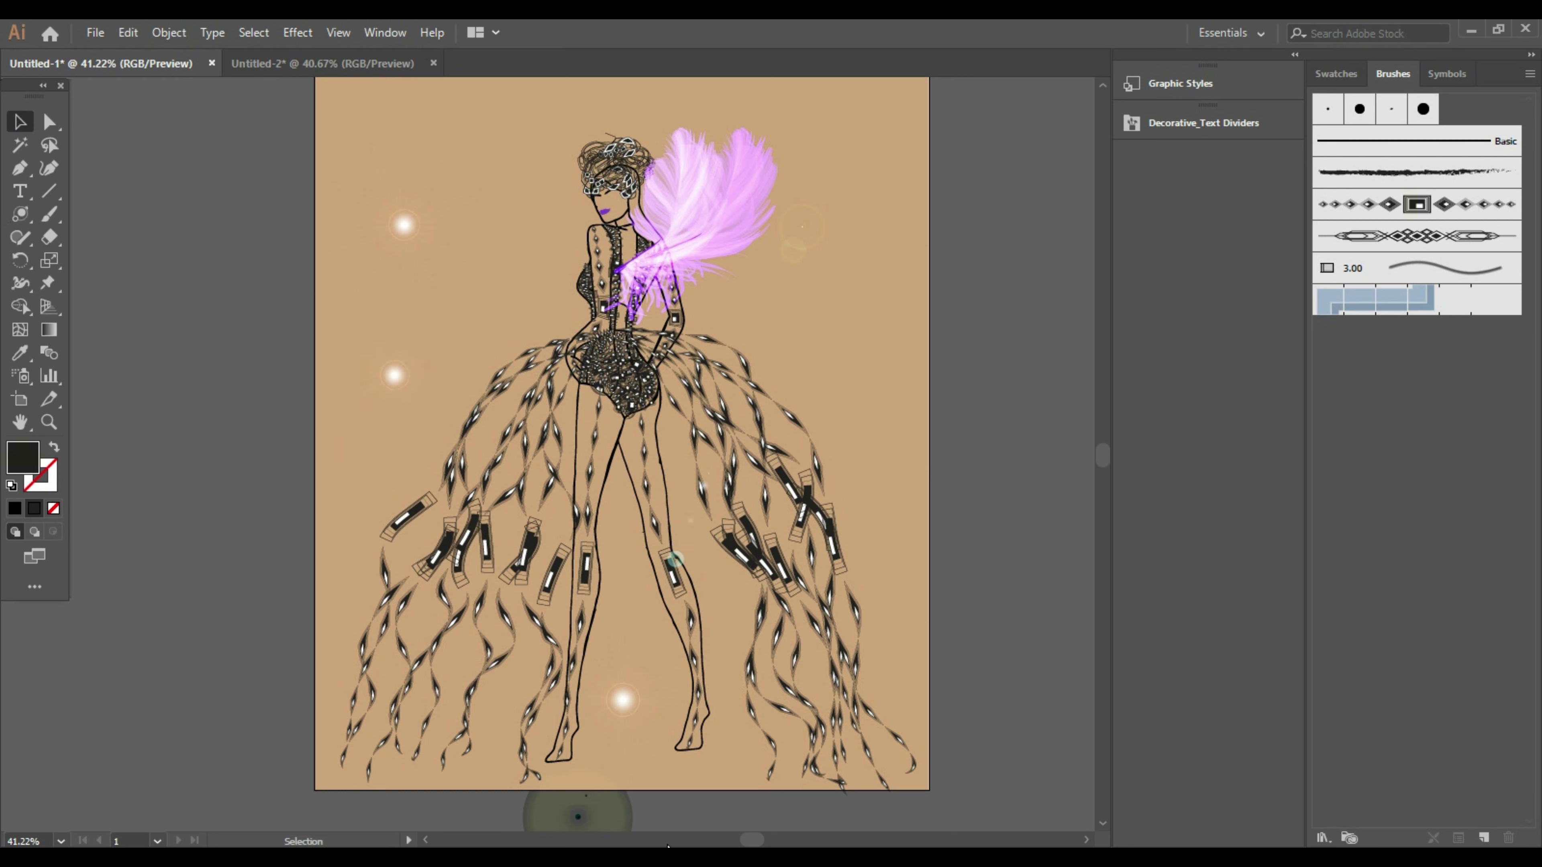
{"action": "left_click", "coordinate": [627, 724]}
{"action": "left_click_drag", "start_coordinate": [628, 724], "coordinate": [627, 707]}
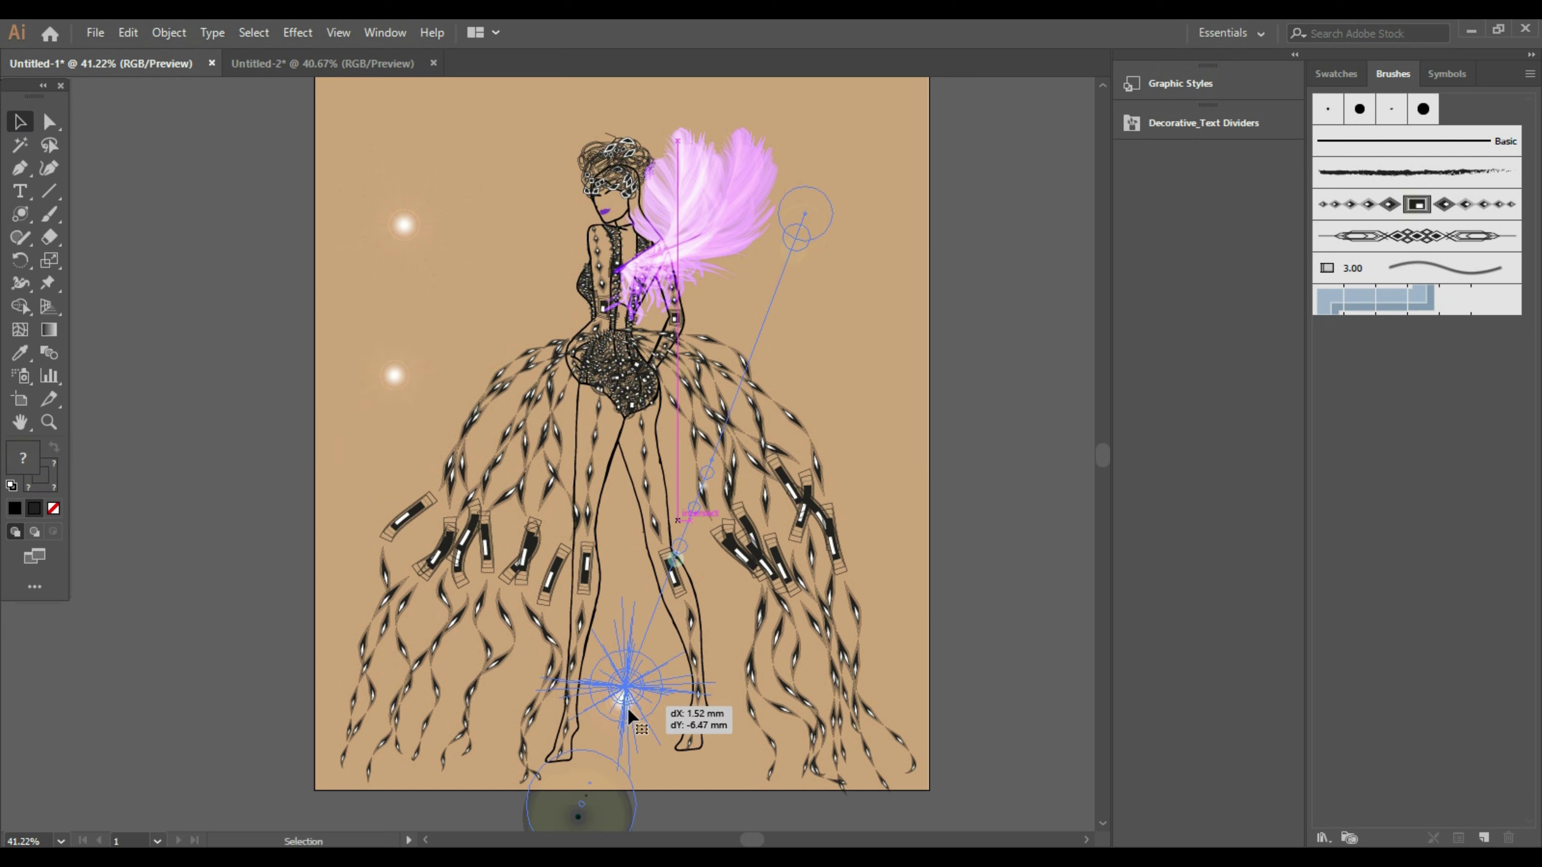
{"action": "key", "text": "Delete"}
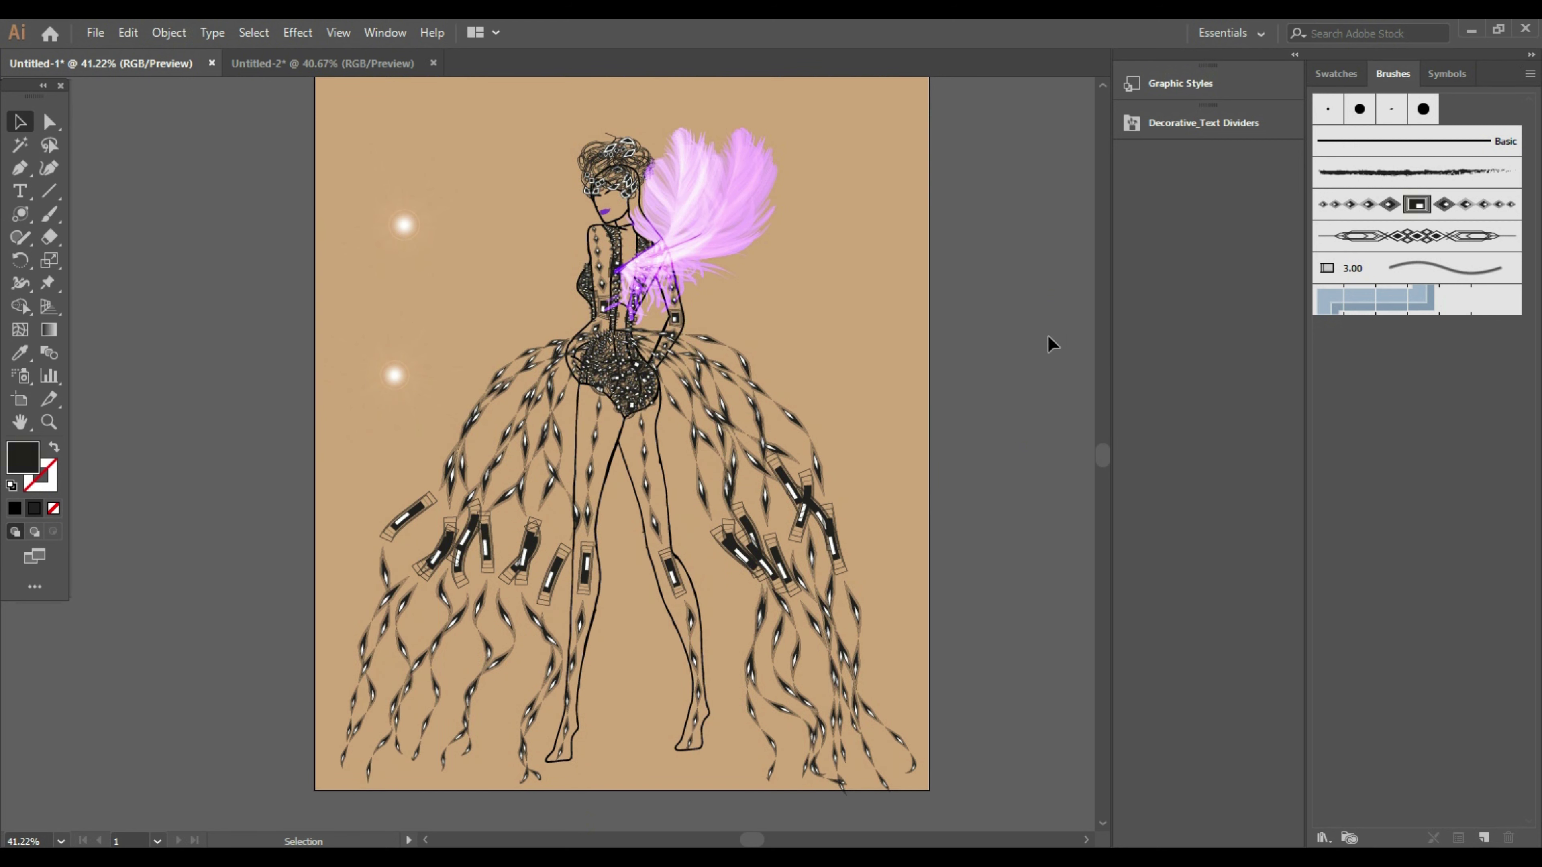
Copy the left flare onto the lower skirt, beside the bodice and near the top of the page
{"action": "left_click", "coordinate": [404, 386]}
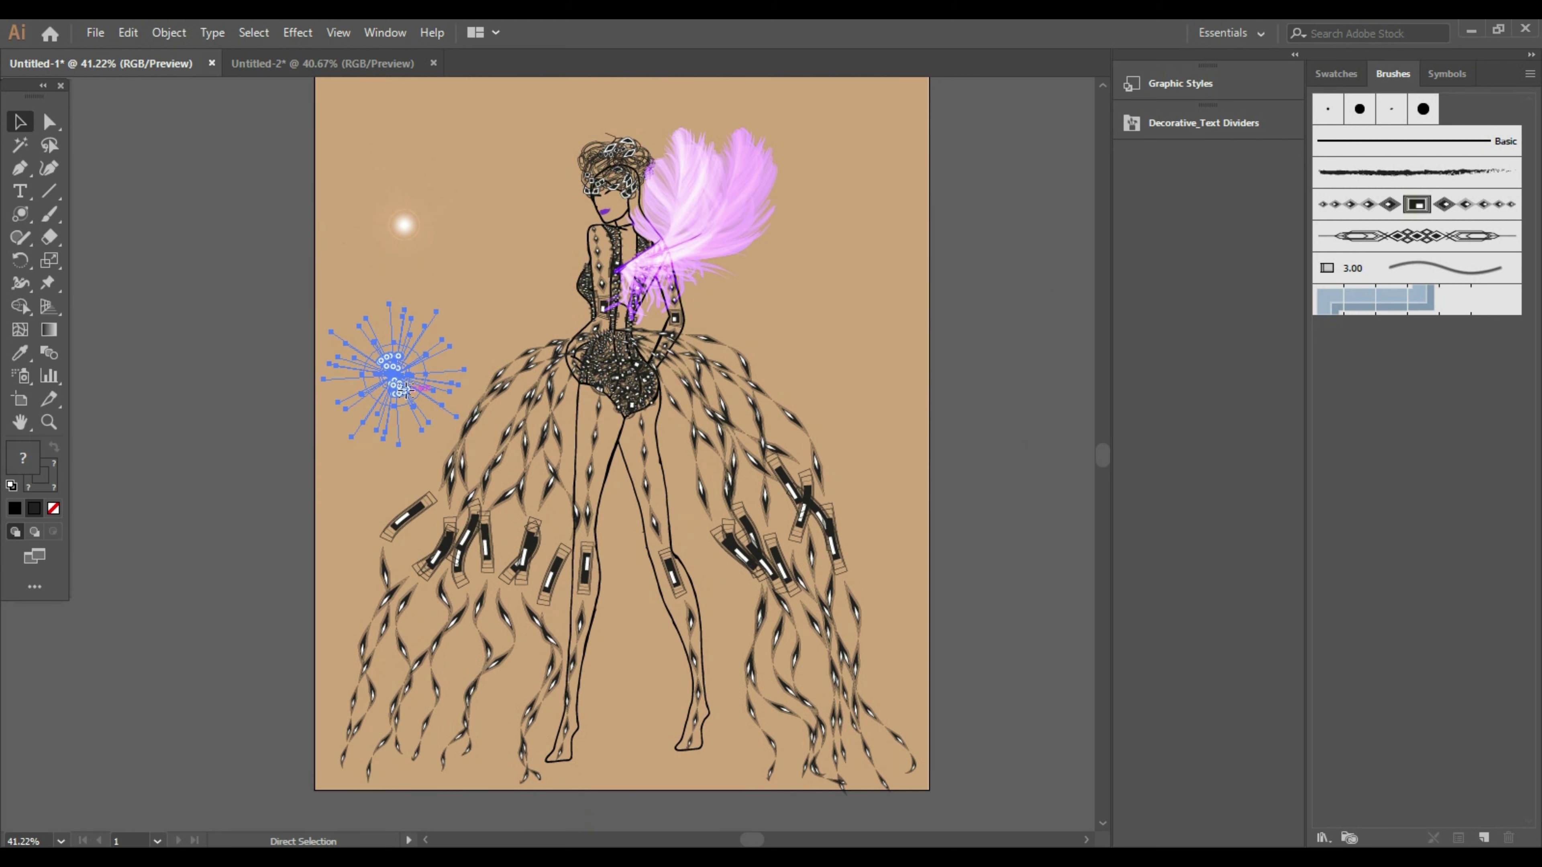
{"action": "mouse_move", "coordinate": [406, 389]}
{"action": "left_mouse_down"}
{"action": "mouse_move", "coordinate": [534, 448]}
{"action": "mouse_move", "coordinate": [427, 584]}
{"action": "left_mouse_up"}
{"action": "left_click", "coordinate": [548, 468]}
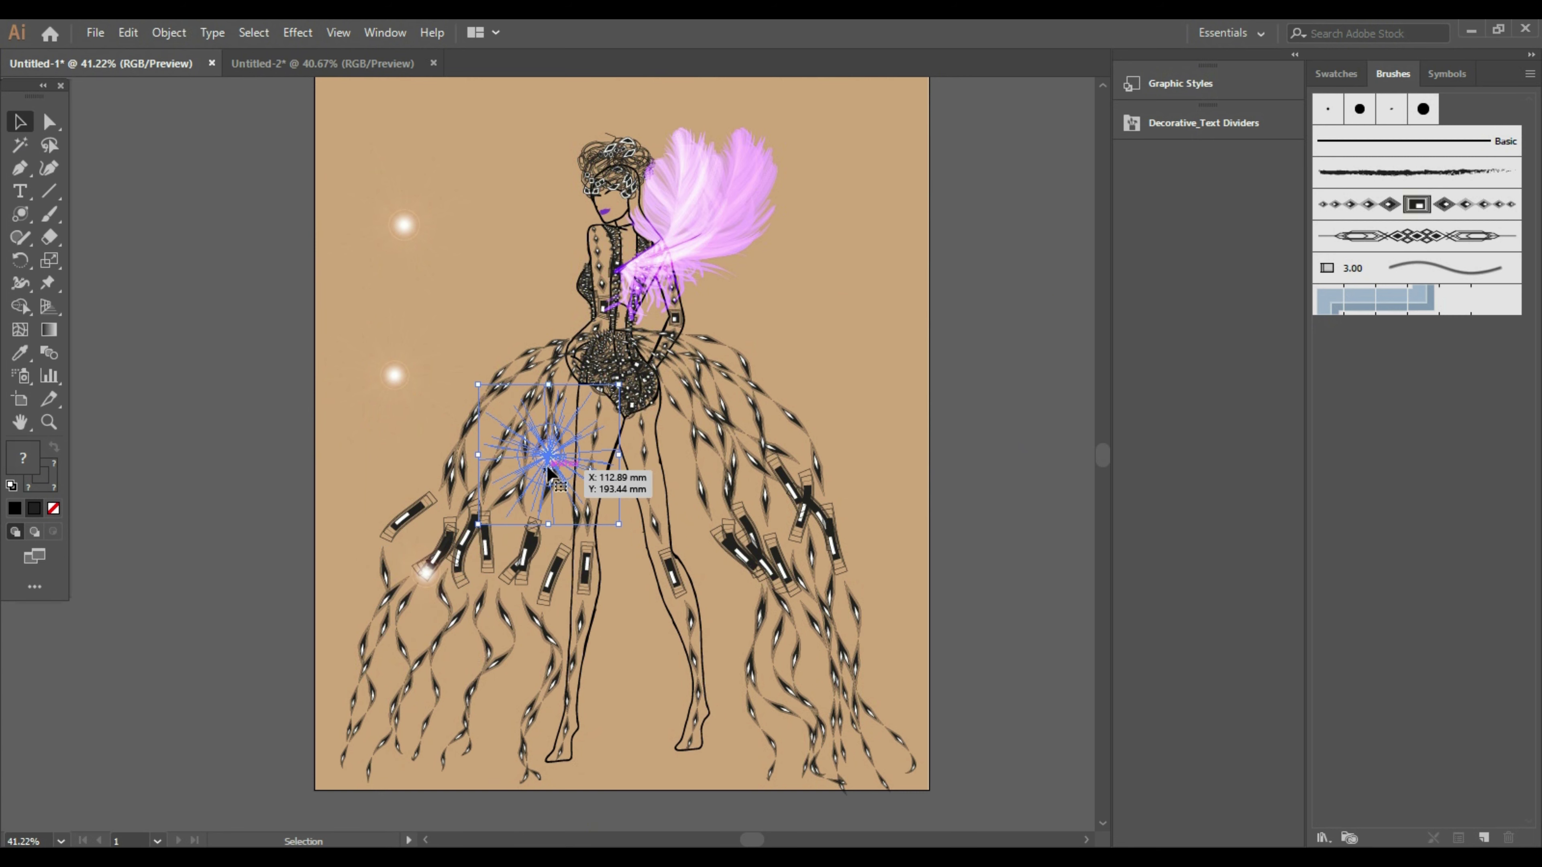
{"action": "left_click_drag", "start_coordinate": [548, 472], "coordinate": [518, 298]}
{"action": "key", "text": "a"}
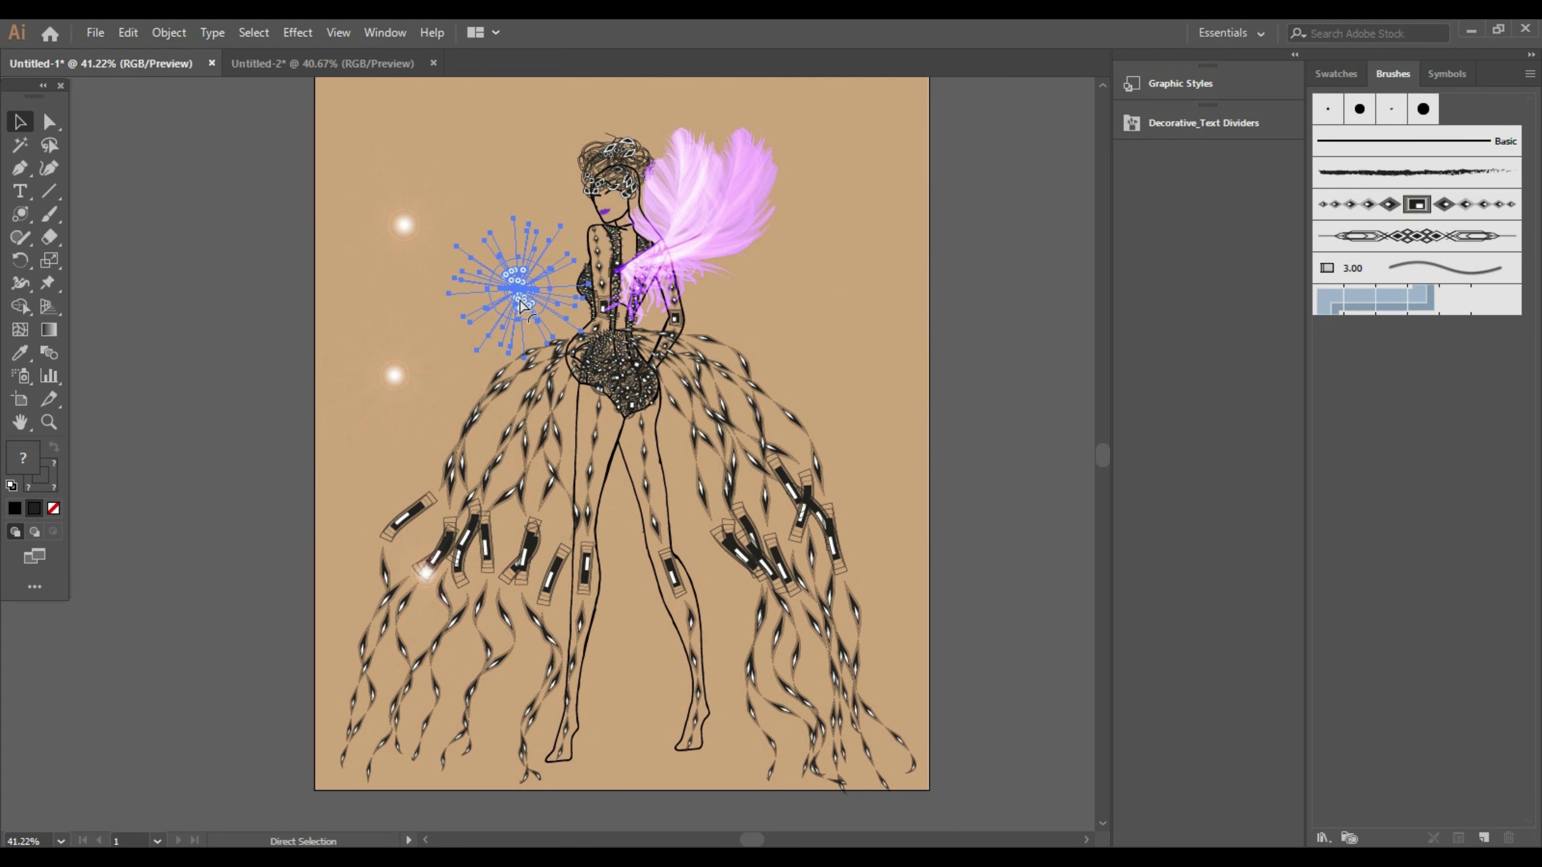
{"action": "key", "text": "ctrl+z"}
{"action": "left_click_drag", "start_coordinate": [535, 462], "coordinate": [487, 144]}
{"action": "key", "text": "ctrl+v"}
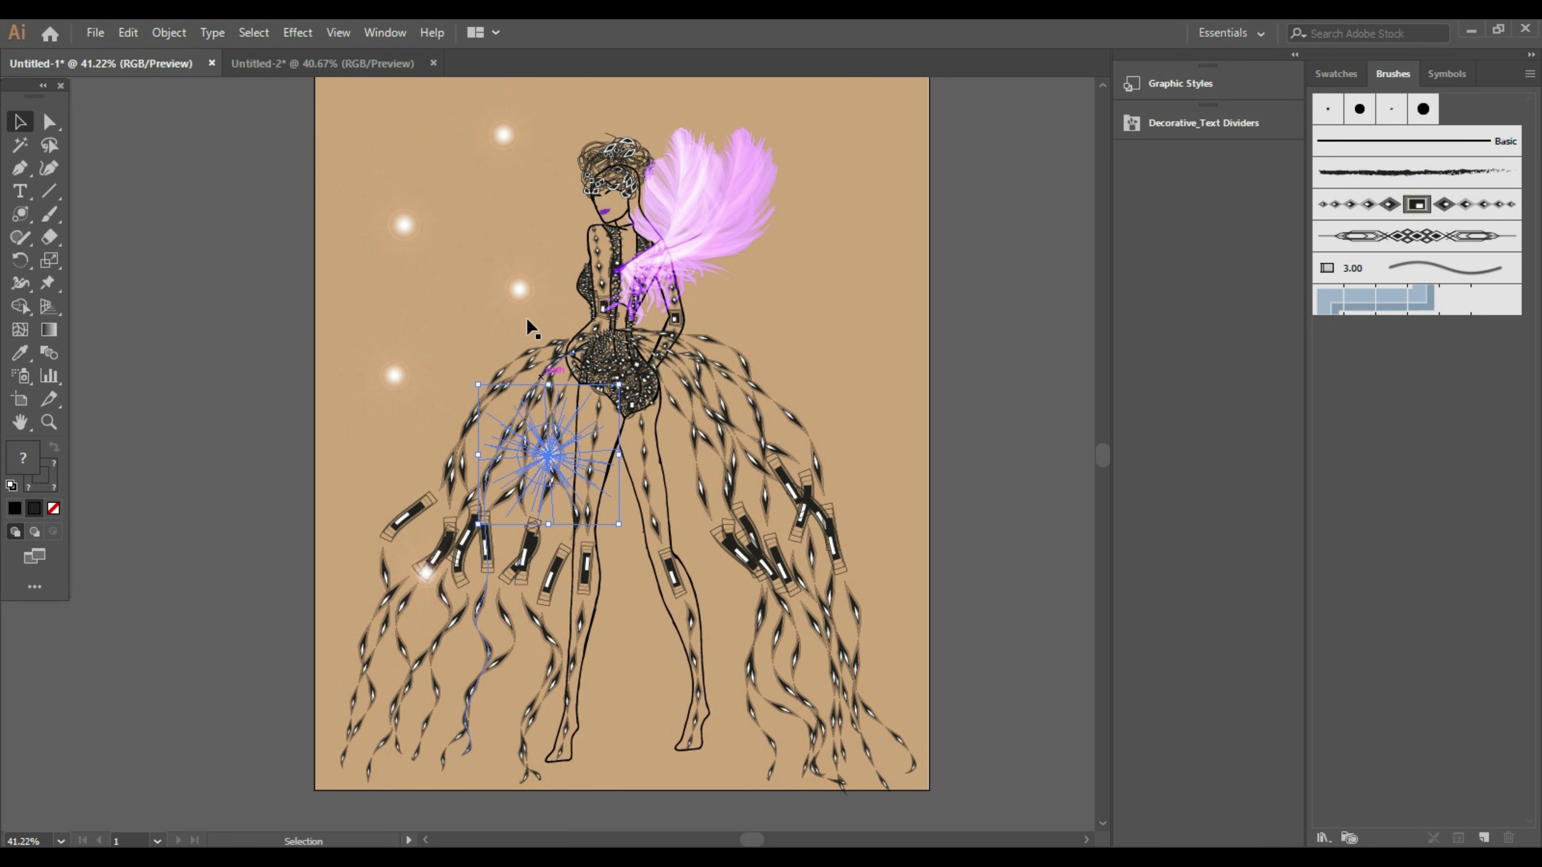
{"action": "left_click", "coordinate": [519, 286]}
{"action": "left_click_drag", "start_coordinate": [519, 309], "coordinate": [521, 463]}
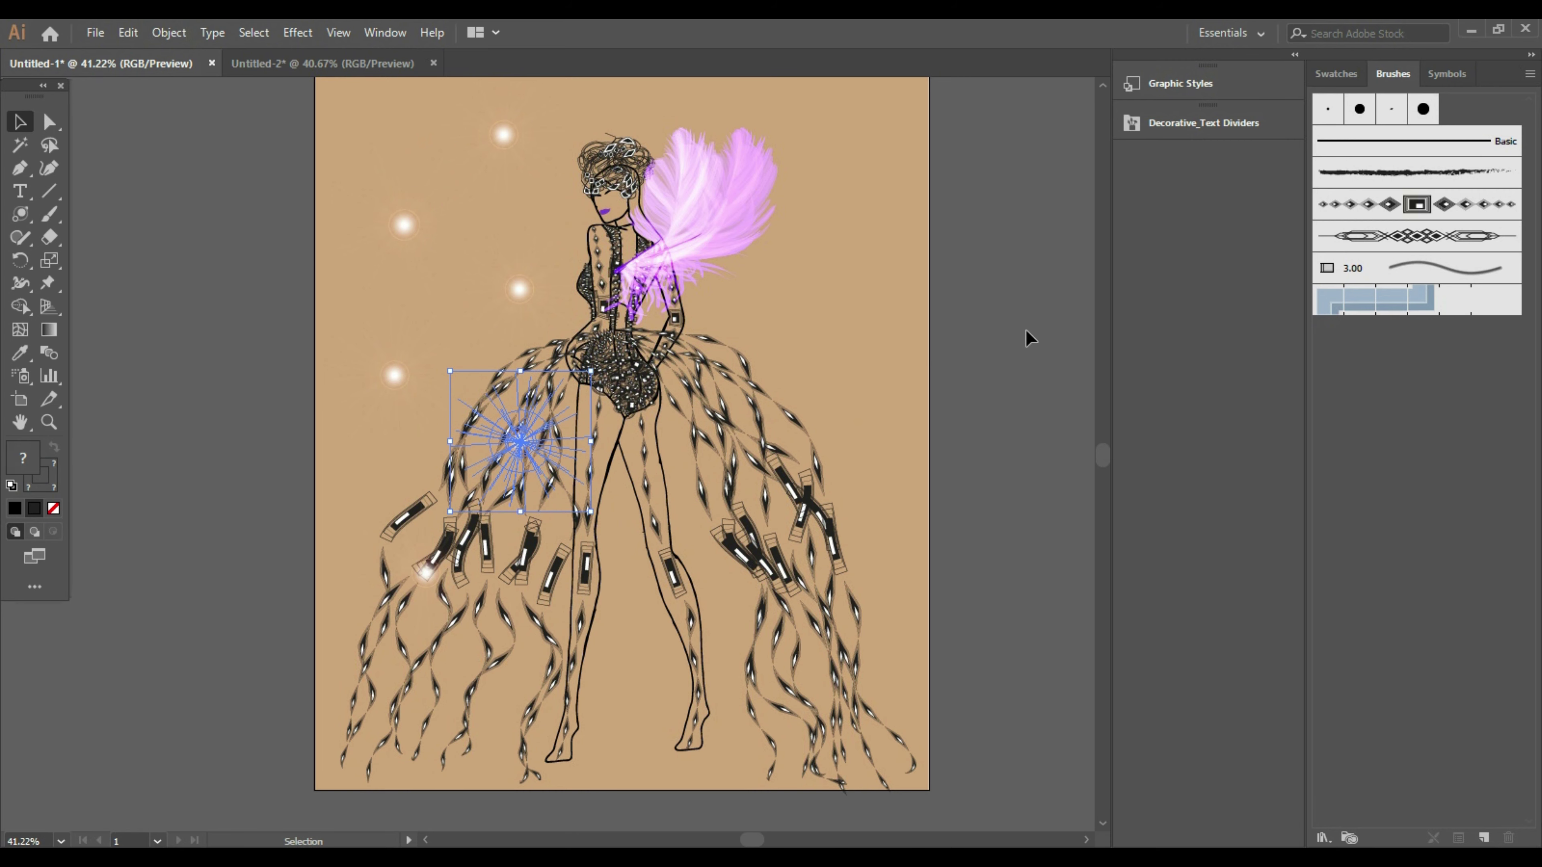
{"action": "key", "text": "ctrl+shift+a"}
Copy a flare down between the legs and enlarge it near the feet
{"action": "left_click", "coordinate": [548, 461]}
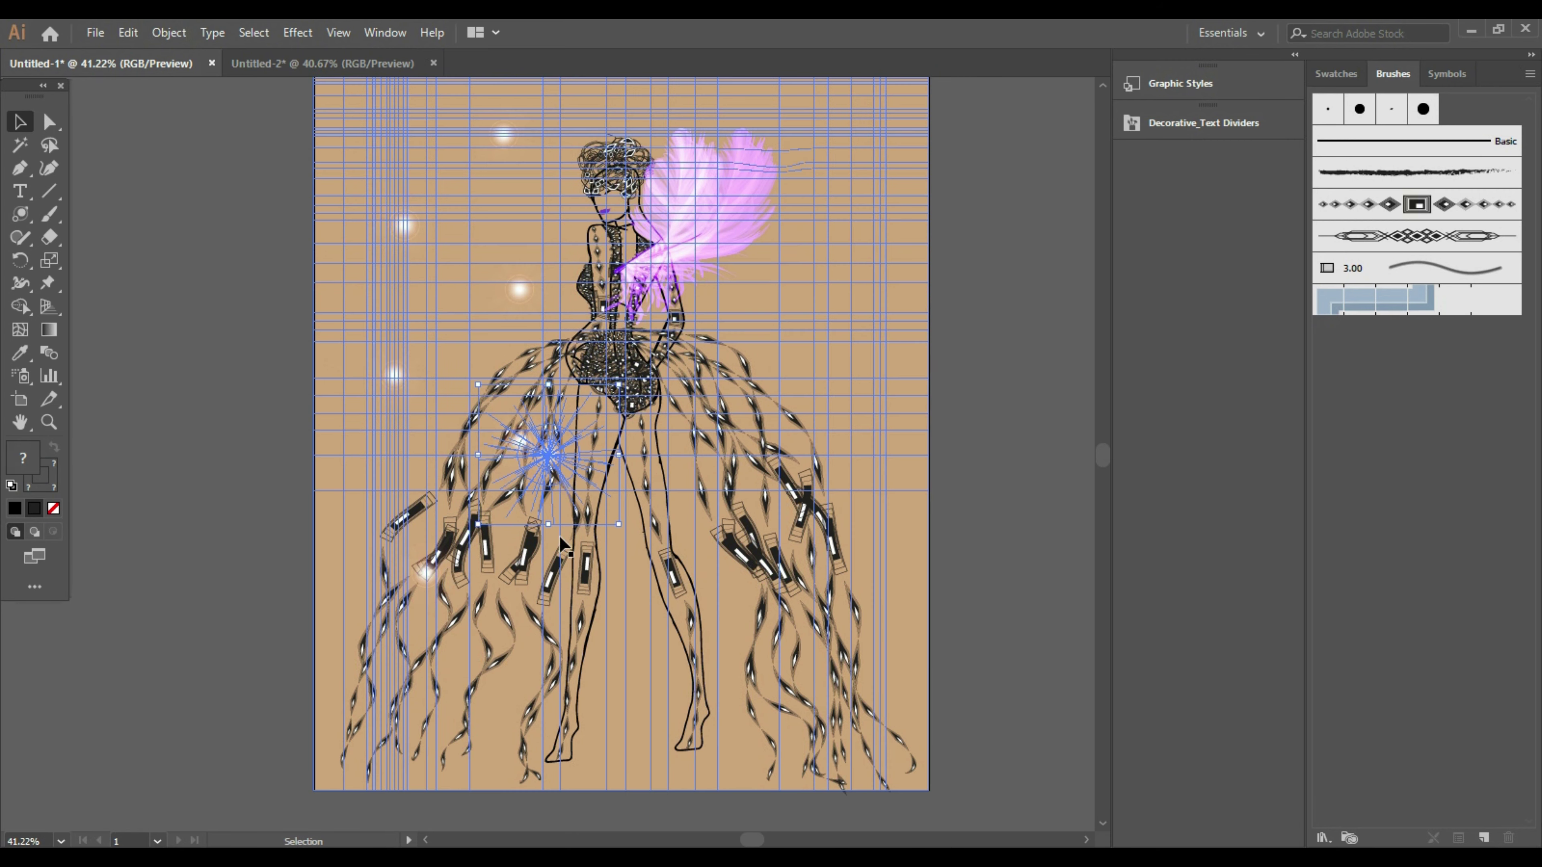
{"action": "left_click_drag", "start_coordinate": [547, 464], "coordinate": [623, 643]}
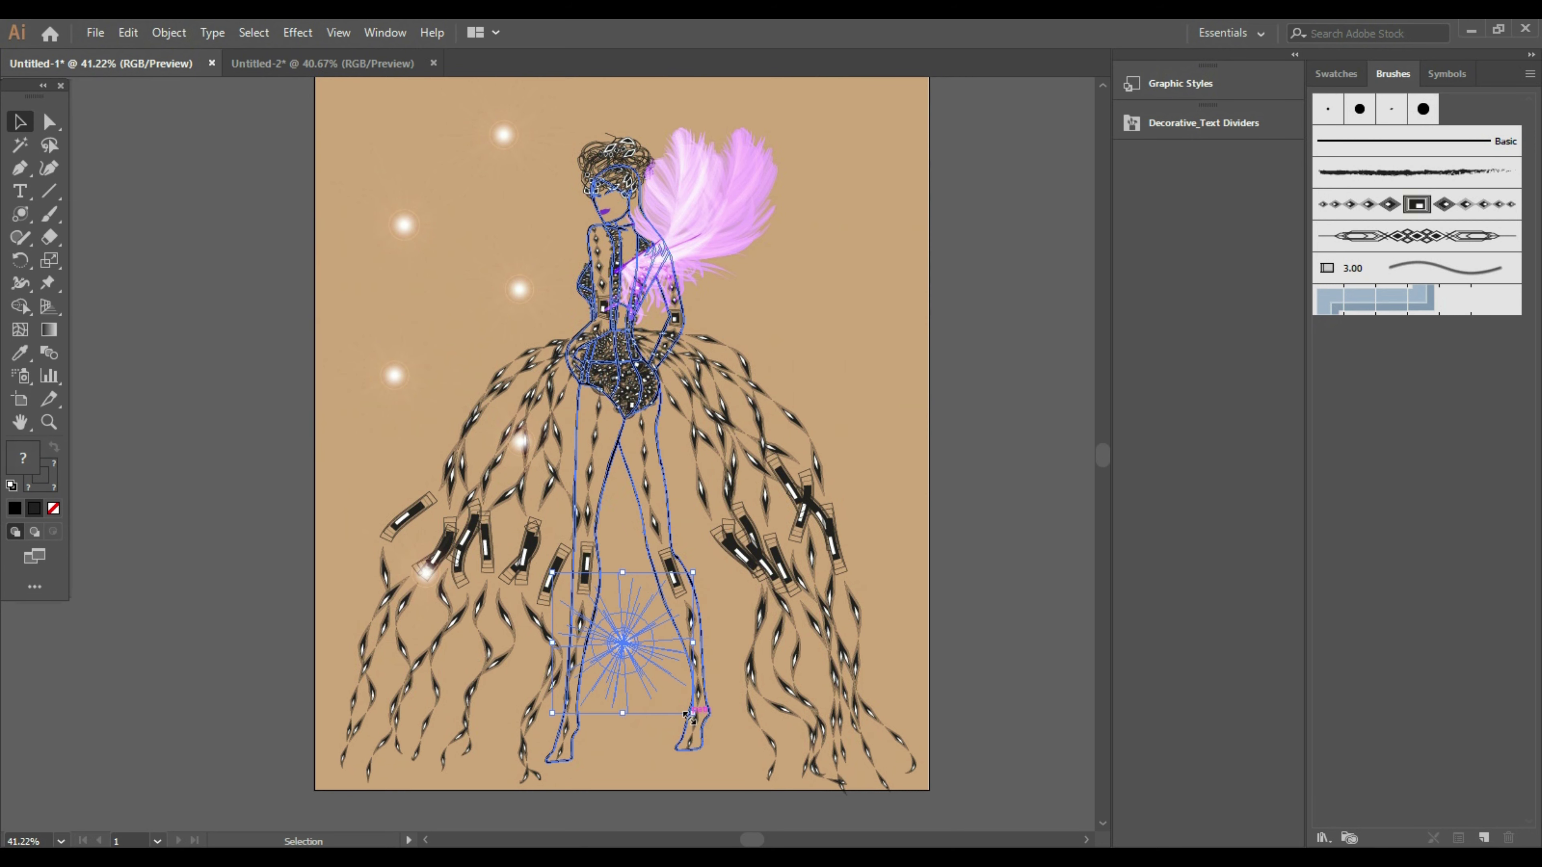
{"action": "left_click_drag", "start_coordinate": [693, 713], "coordinate": [753, 774]}
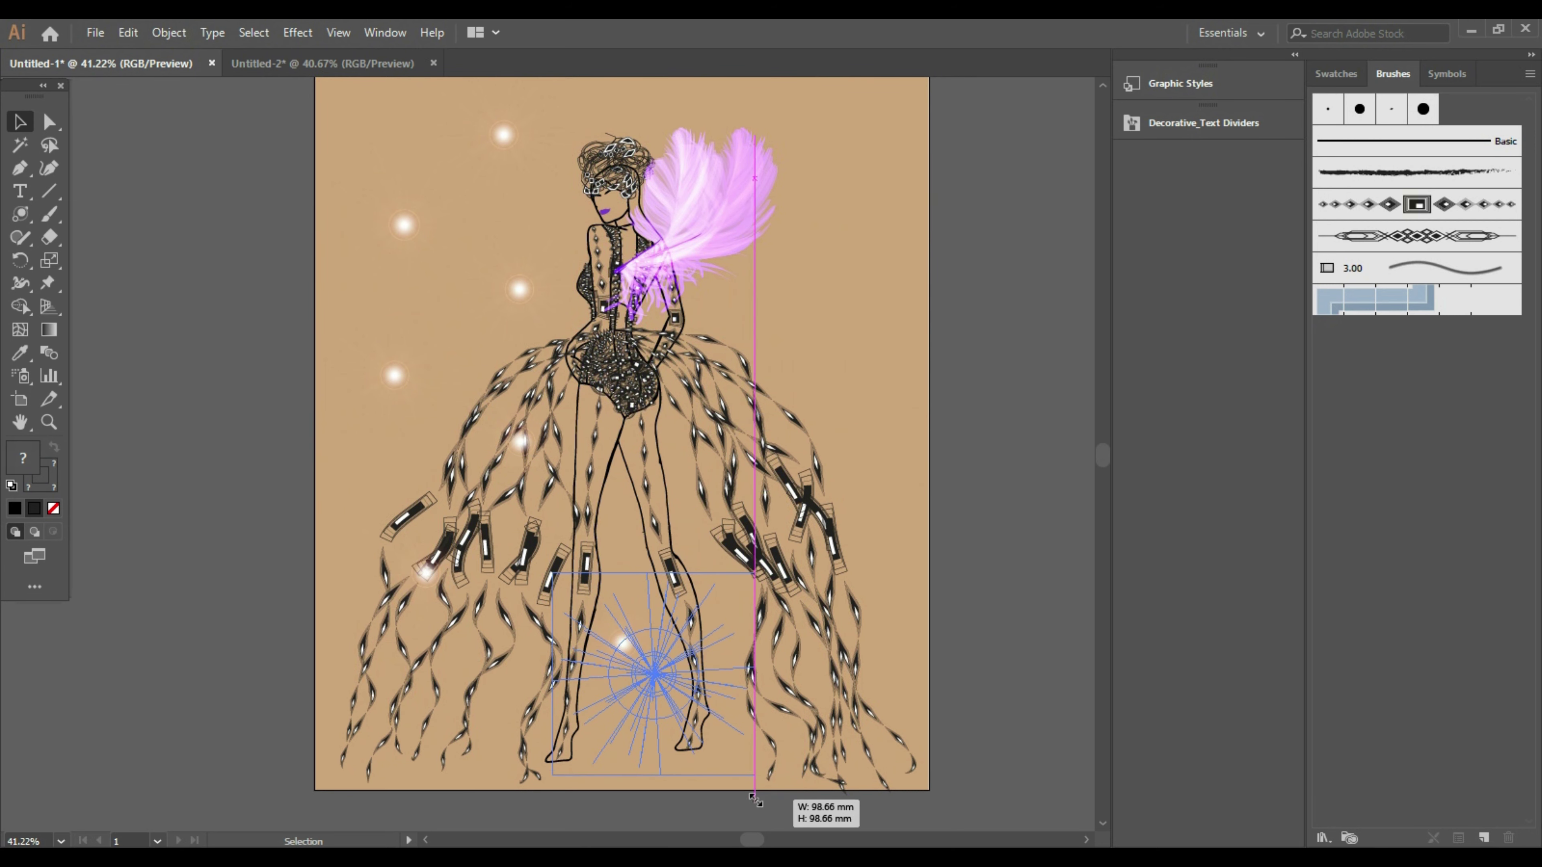
{"action": "left_click", "coordinate": [917, 665]}
{"action": "left_click_drag", "start_coordinate": [653, 674], "coordinate": [629, 676]}
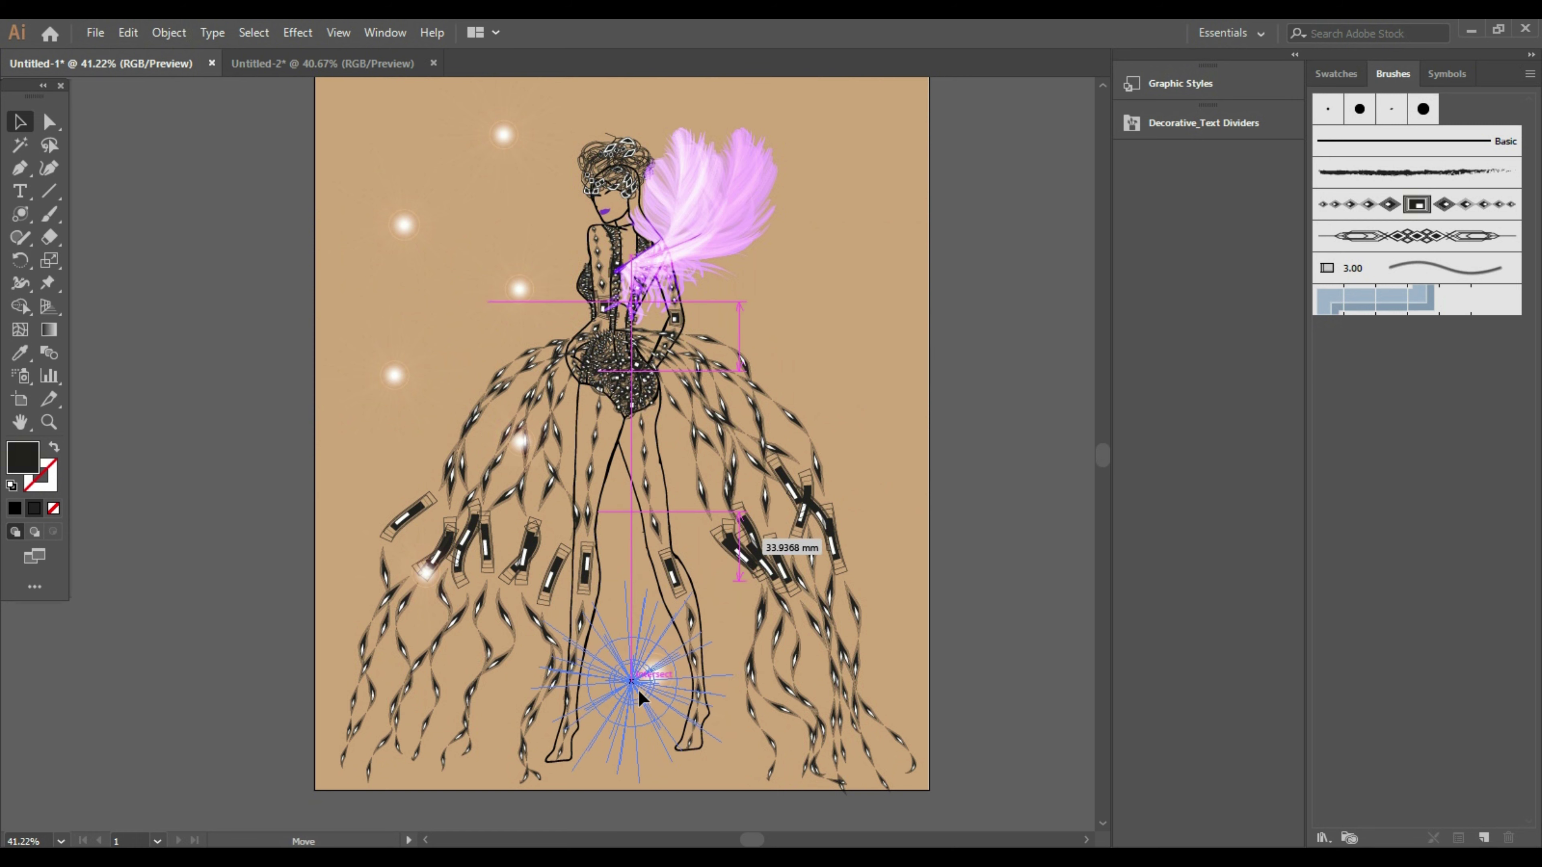
Add flare copies right of the waist, upper right by the feathers and on the skirt's right side
{"action": "left_click", "coordinate": [620, 679]}
{"action": "mouse_move", "coordinate": [623, 686]}
{"action": "left_mouse_down"}
{"action": "mouse_move", "coordinate": [723, 401]}
{"action": "mouse_move", "coordinate": [773, 334]}
{"action": "left_mouse_up"}
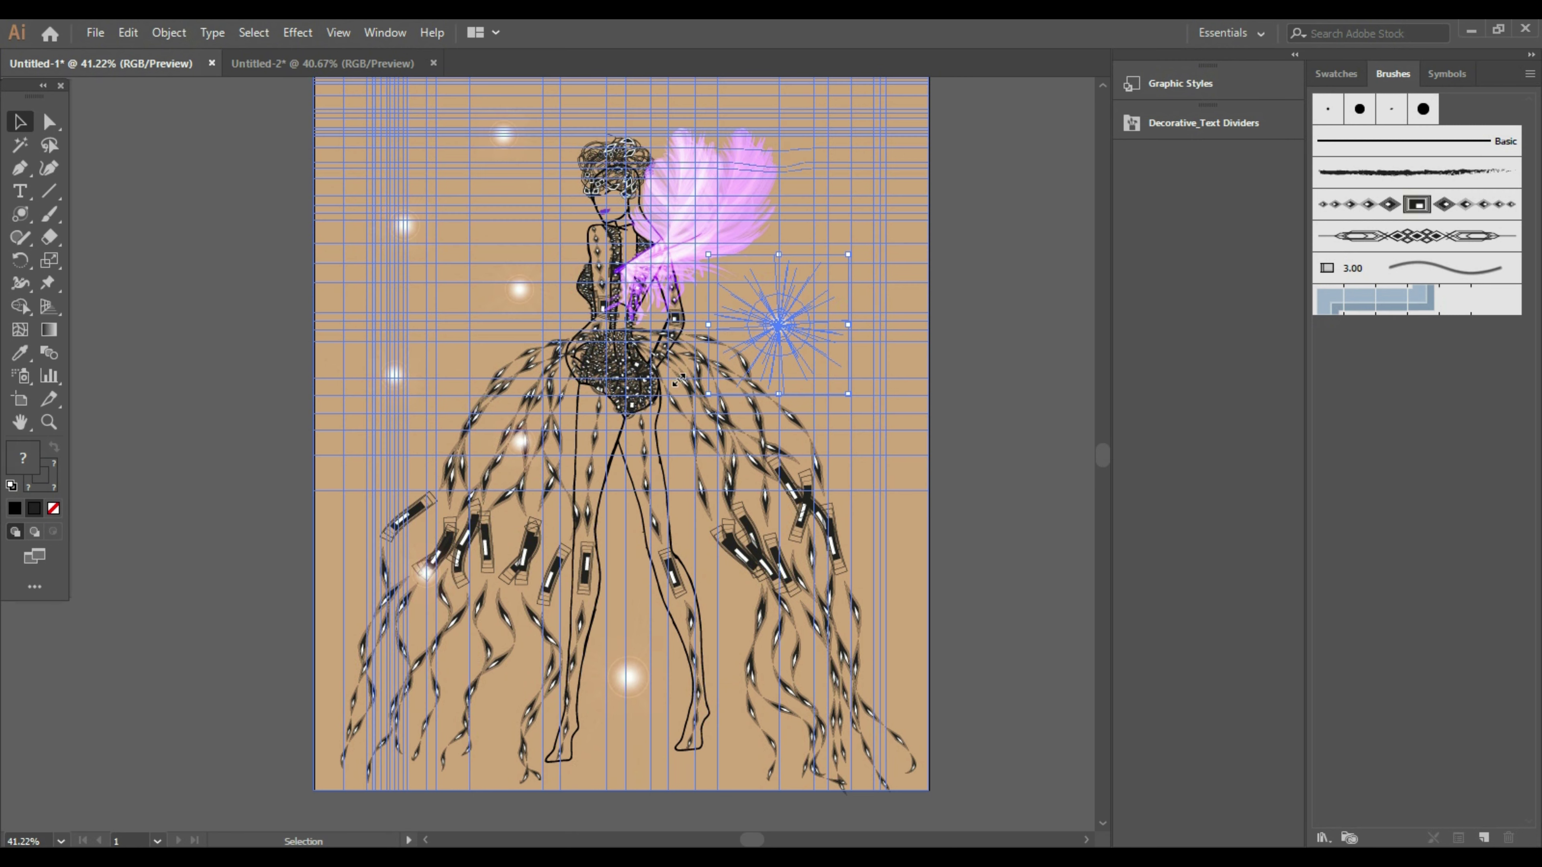
{"action": "left_click_drag", "start_coordinate": [427, 234], "coordinate": [502, 138]}
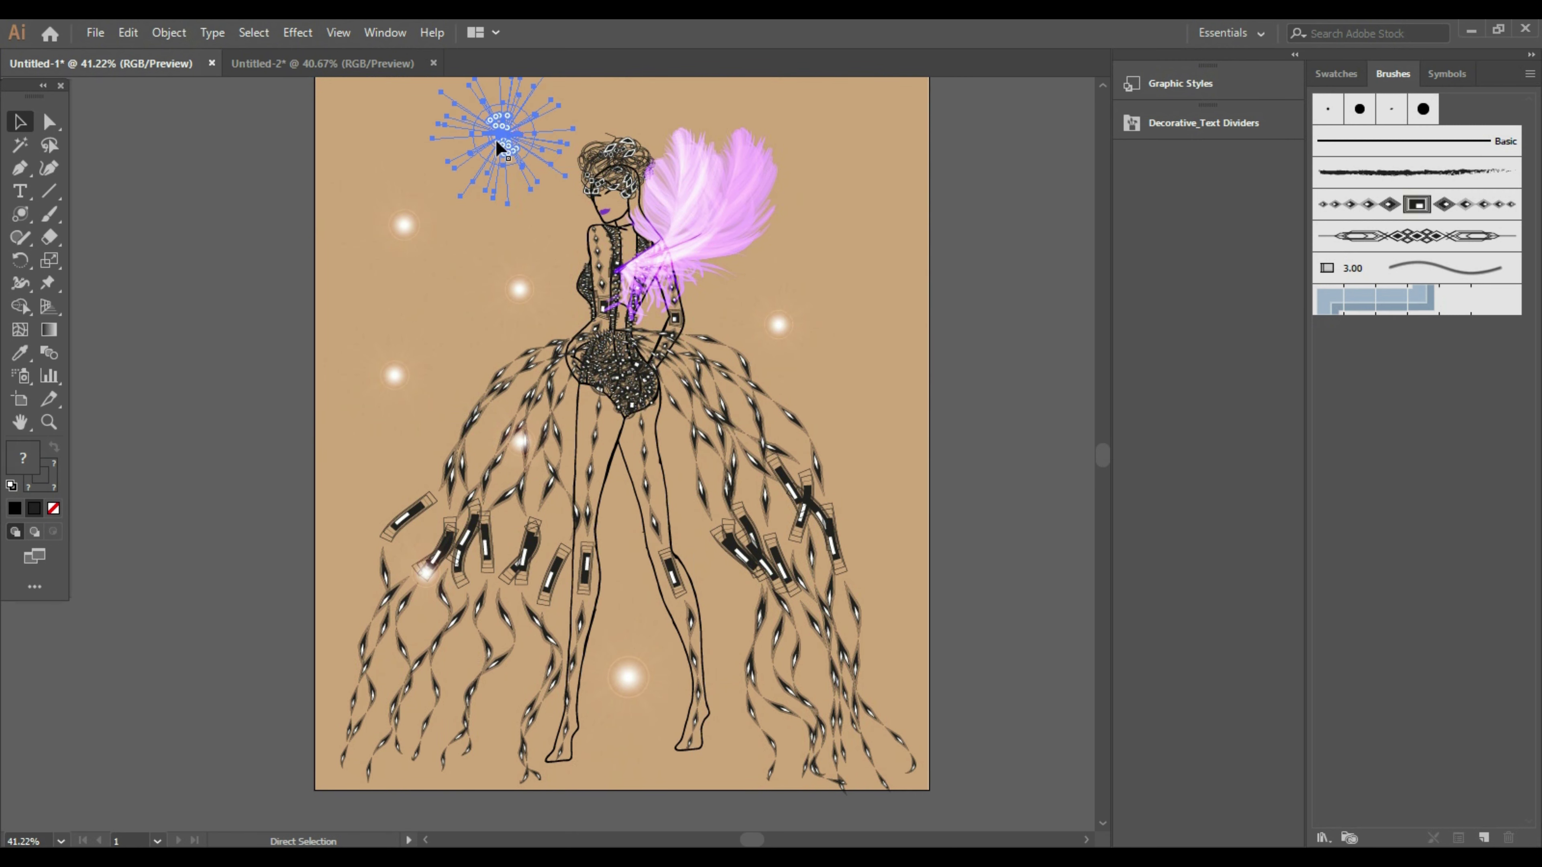
{"action": "mouse_move", "coordinate": [547, 453]}
{"action": "left_mouse_down"}
{"action": "mouse_move", "coordinate": [813, 170]}
{"action": "mouse_move", "coordinate": [849, 157]}
{"action": "left_mouse_up"}
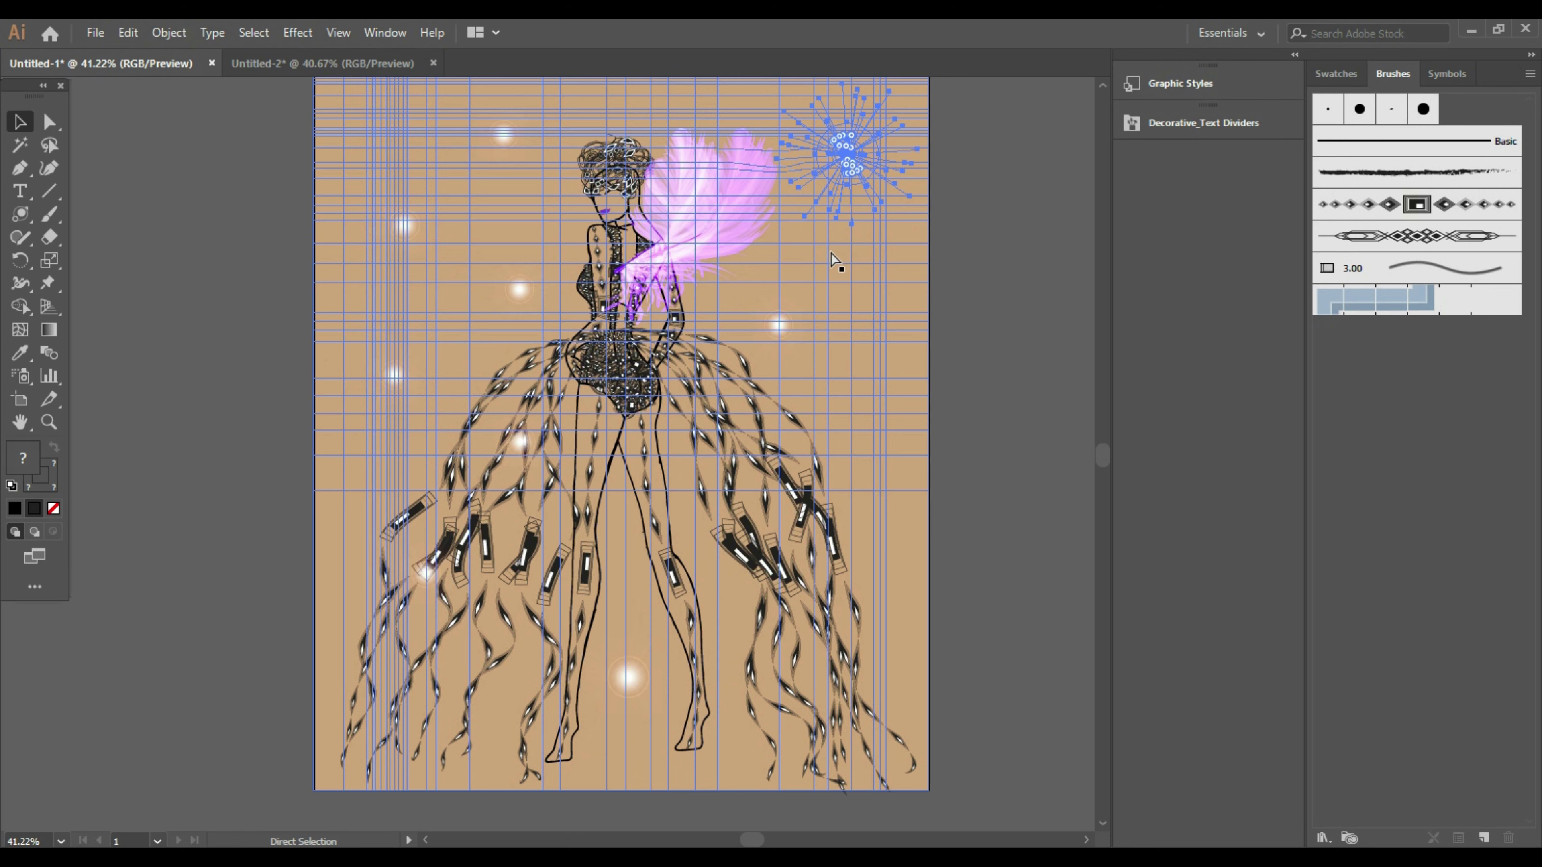
{"action": "left_click_drag", "start_coordinate": [548, 453], "coordinate": [848, 429]}
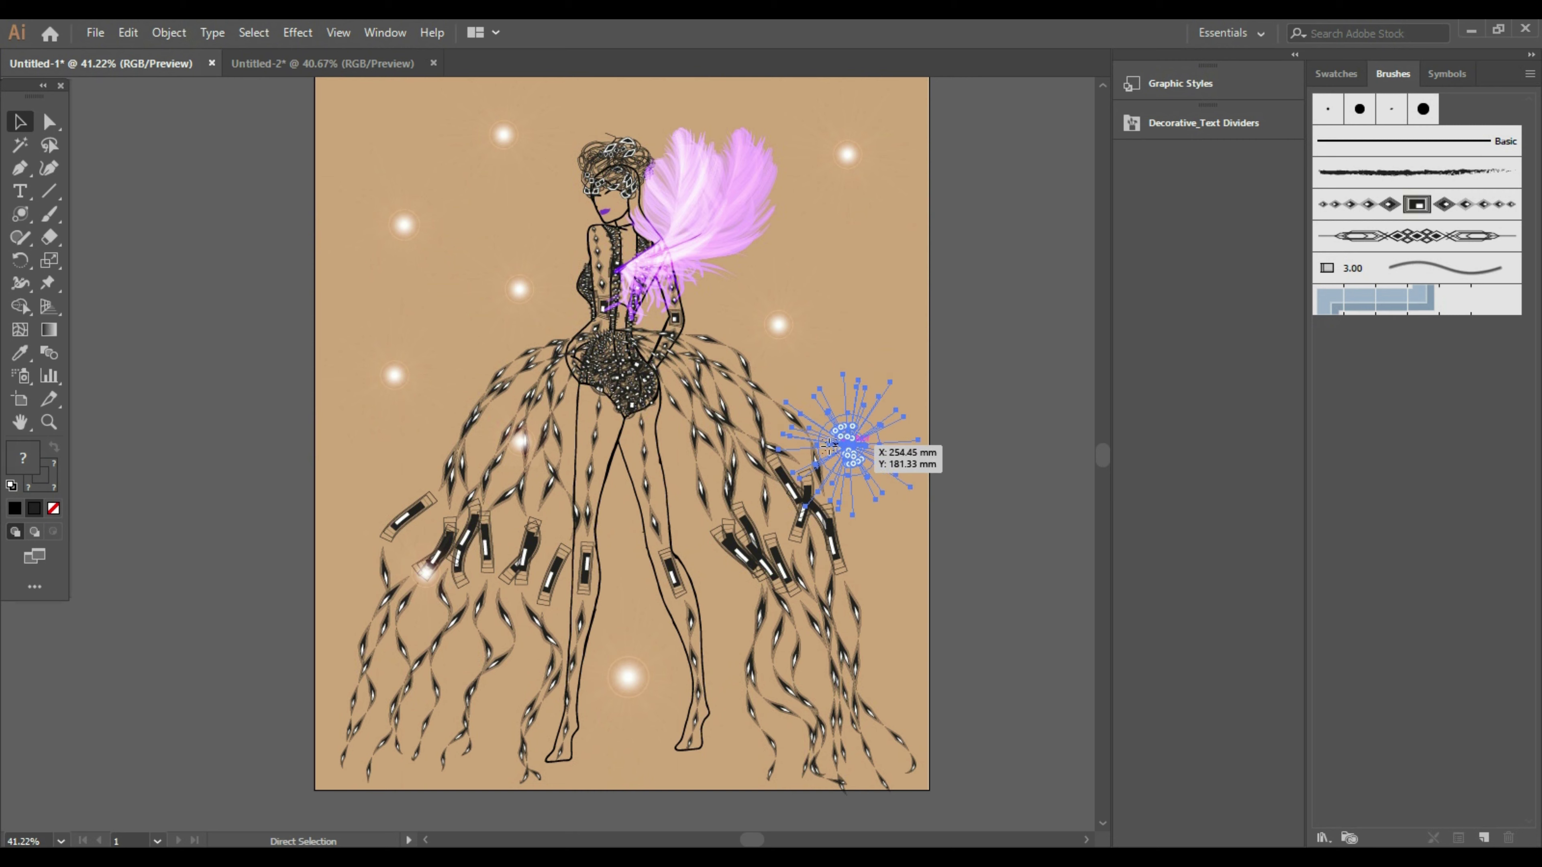
{"action": "left_click_drag", "start_coordinate": [848, 429], "coordinate": [851, 454]}
Add flare copies at the skirt's centre, lower right and right middle
{"action": "left_click_drag", "start_coordinate": [548, 454], "coordinate": [623, 509]}
{"action": "left_click", "coordinate": [537, 455]}
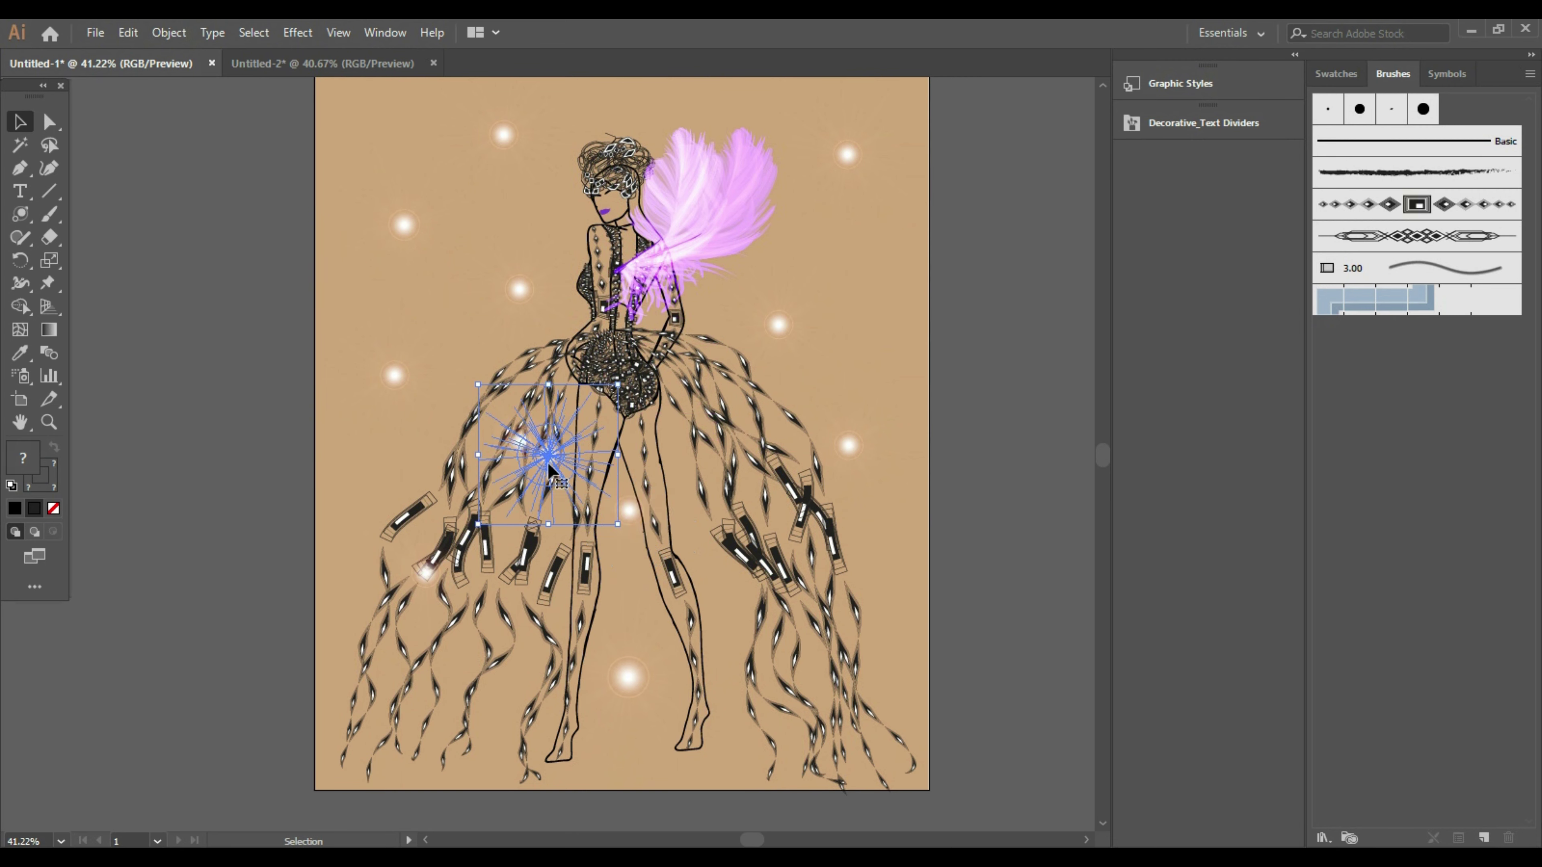
{"action": "left_click_drag", "start_coordinate": [537, 456], "coordinate": [814, 722]}
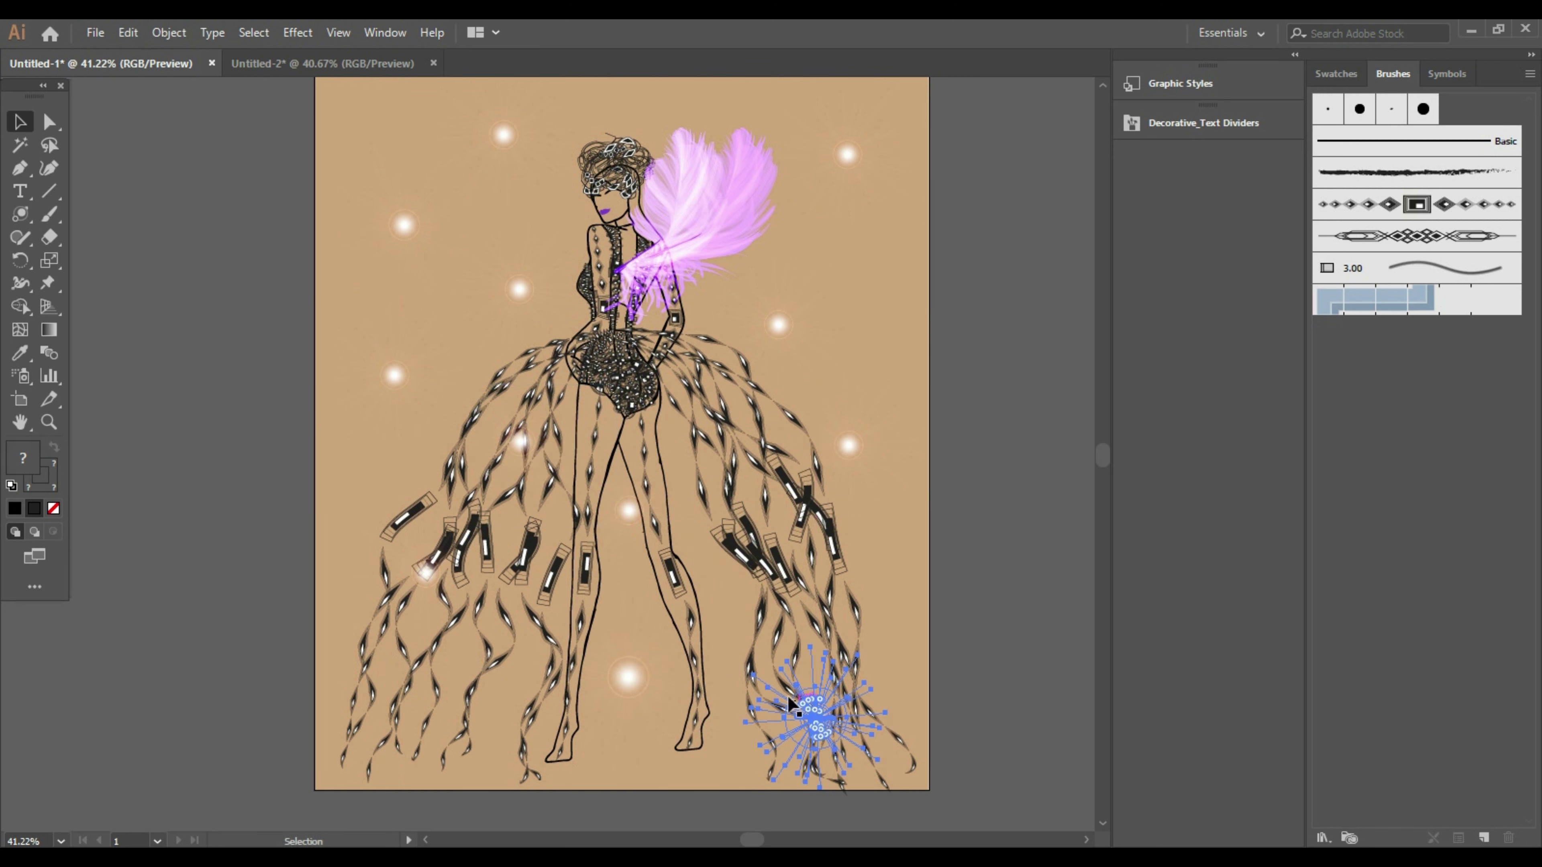
{"action": "left_click", "coordinate": [544, 479]}
{"action": "left_click_drag", "start_coordinate": [544, 478], "coordinate": [732, 480]}
{"action": "left_click", "coordinate": [1030, 466]}
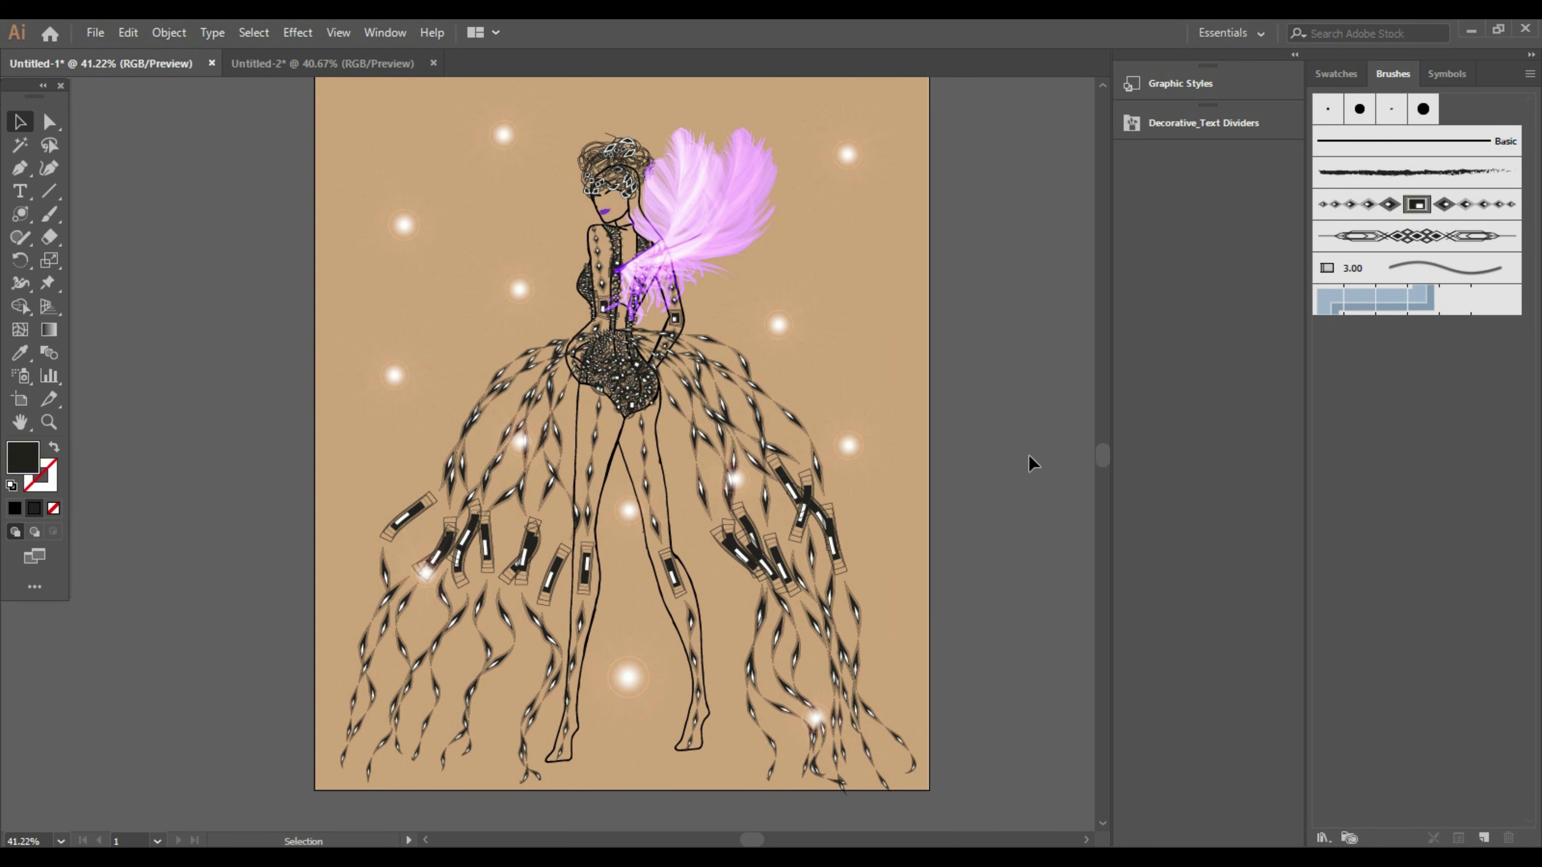